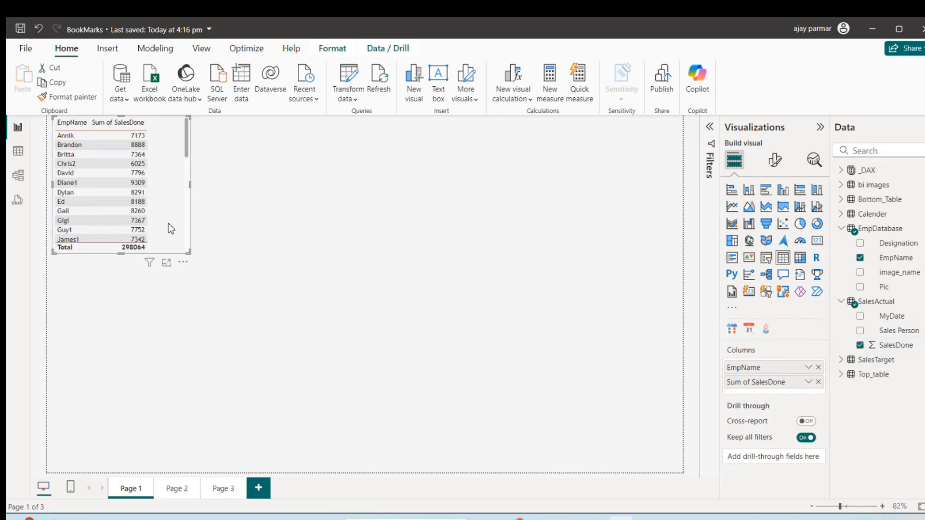
Move the EmpName and SalesDone table down the page and place a duplicate of it alongside
drag(169, 227, 241, 334)
key(ctrl+c)
key(ctrl+v)
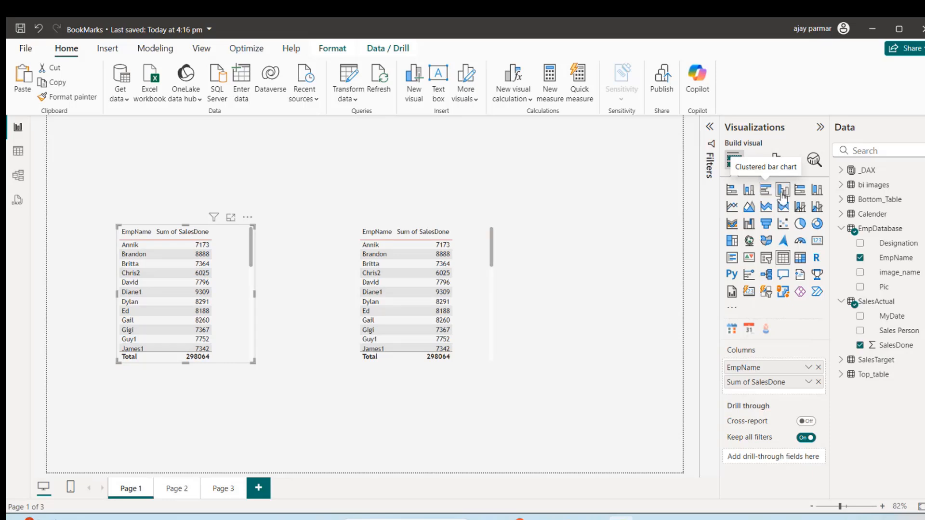
Convert the left table to a clustered column chart, widened and positioned near the page's left edge
click(782, 190)
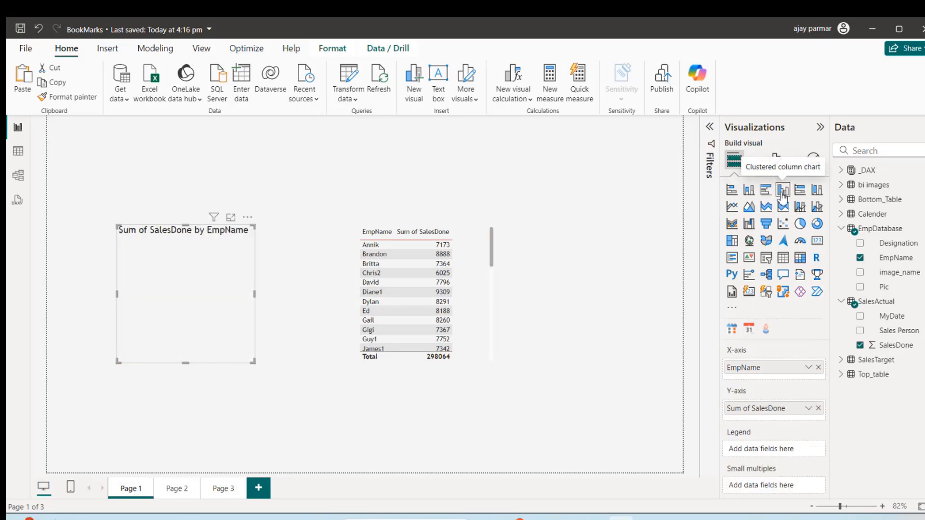
drag(256, 293, 334, 294)
drag(312, 255, 256, 251)
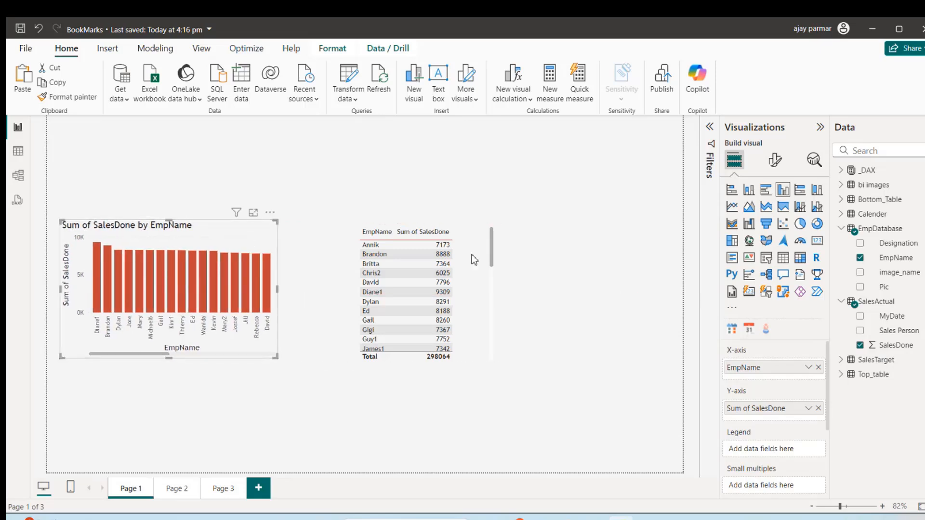
Move the table farther right and widen the column chart into the freed space
click(478, 256)
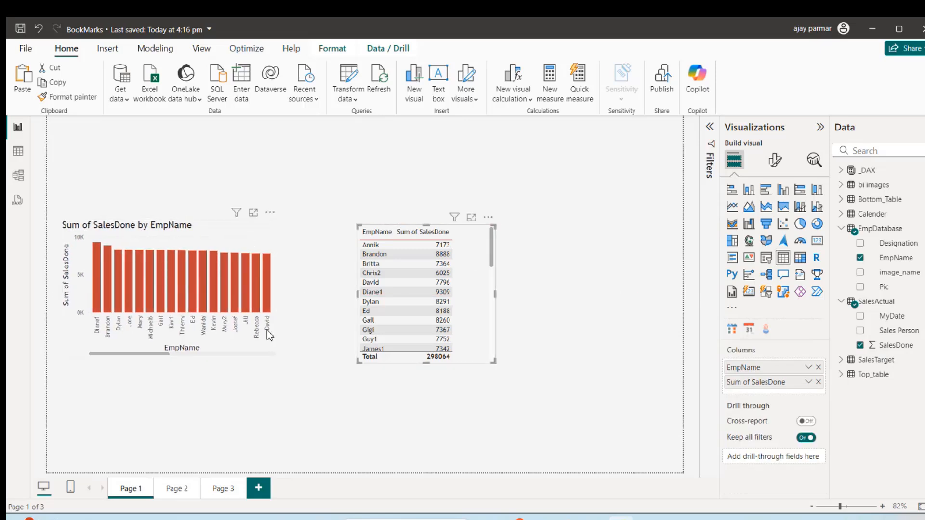
click(258, 346)
drag(489, 300, 591, 288)
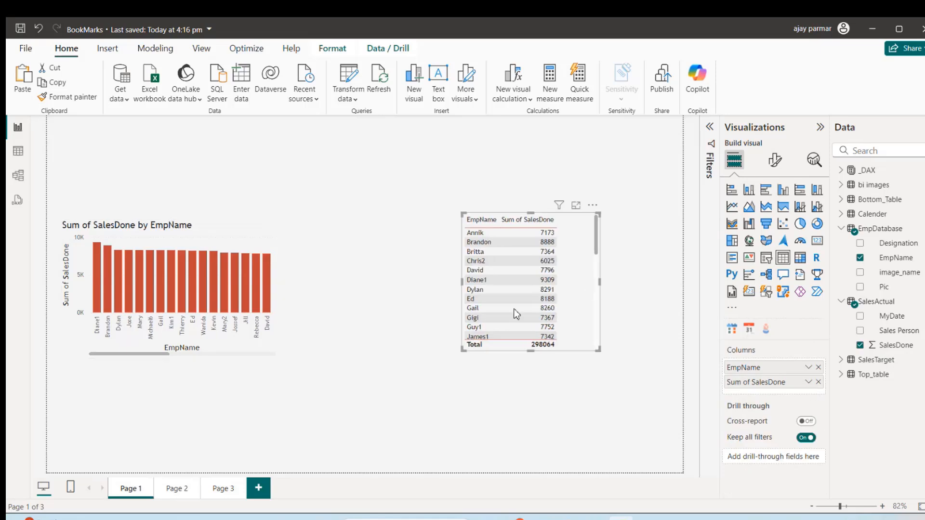
click(263, 347)
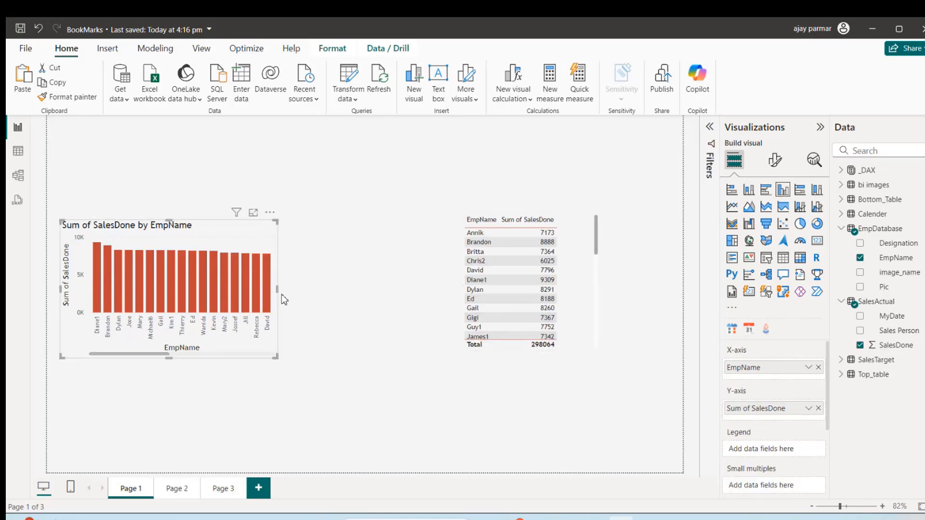
drag(277, 292, 374, 293)
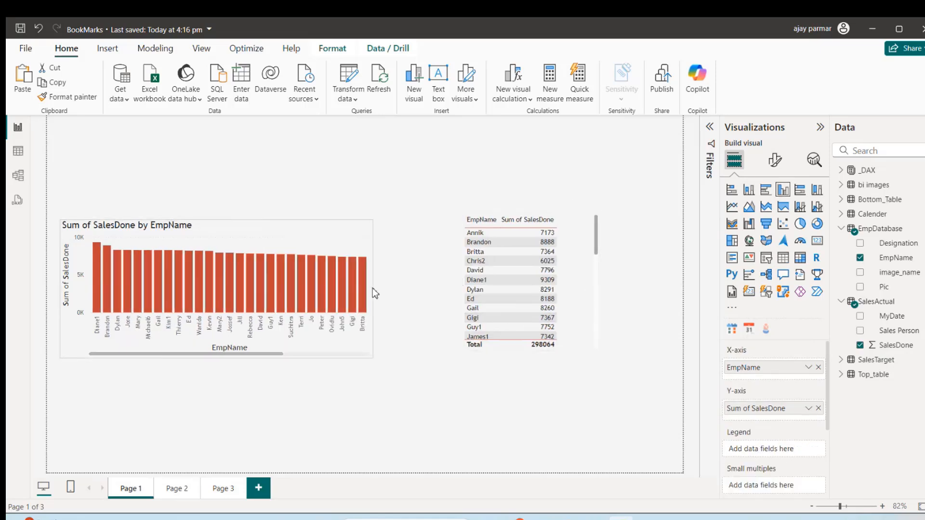
Widen the table and position it level with the column chart, deleting the stray Q&A visual
click(580, 304)
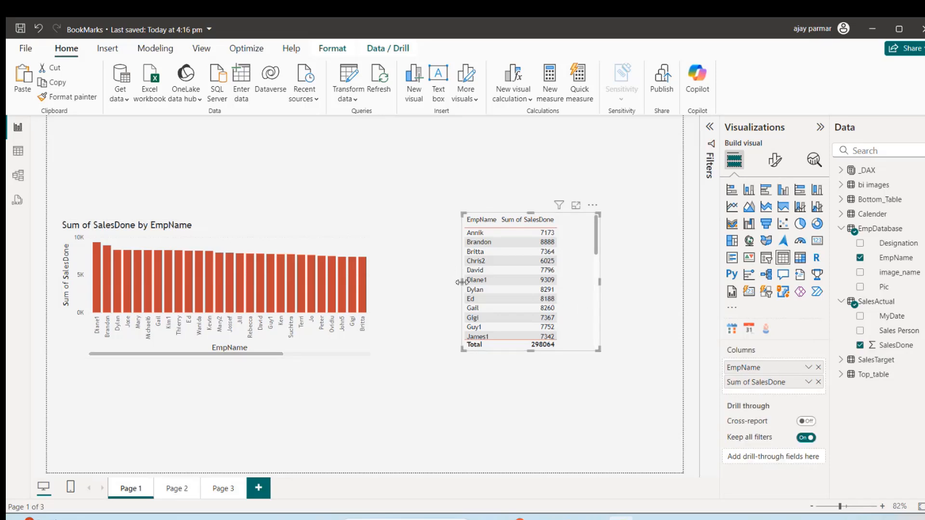
drag(462, 282, 423, 287)
double_click(477, 285)
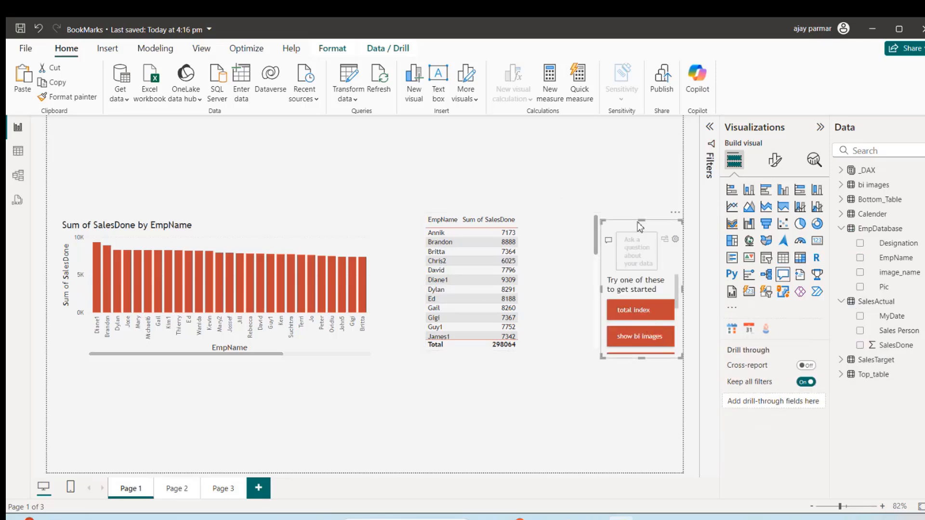
key(Delete)
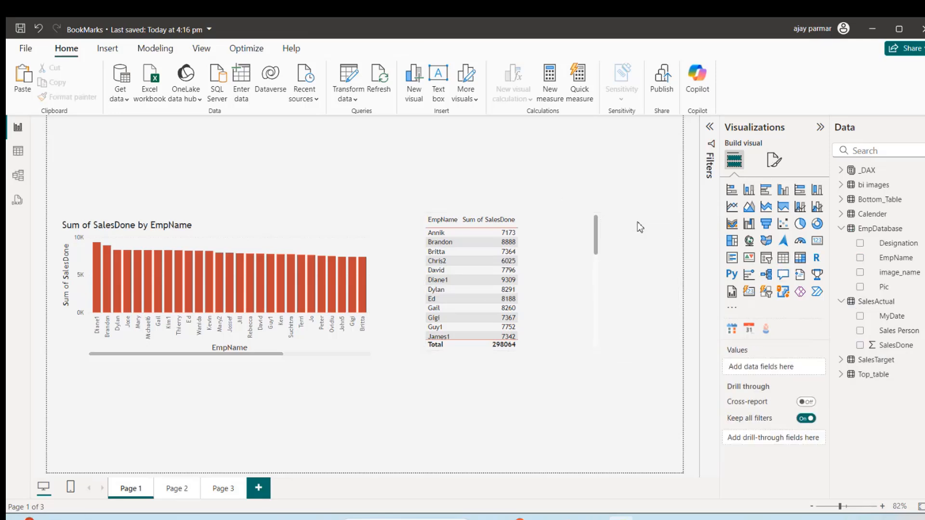
click(592, 250)
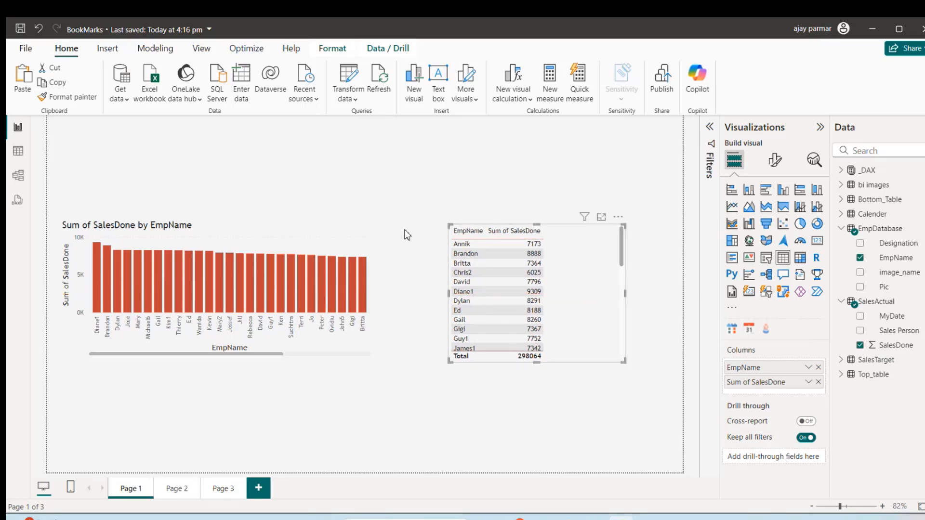
click(300, 235)
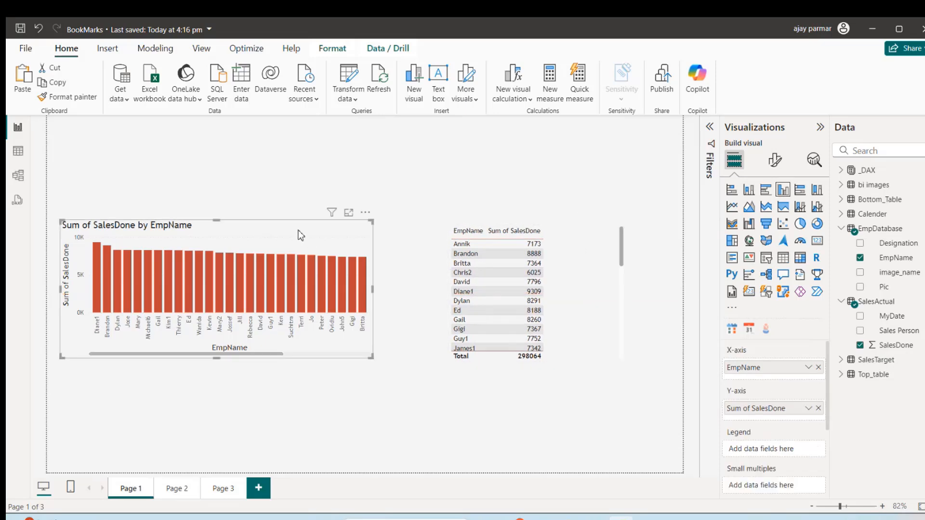
click(245, 190)
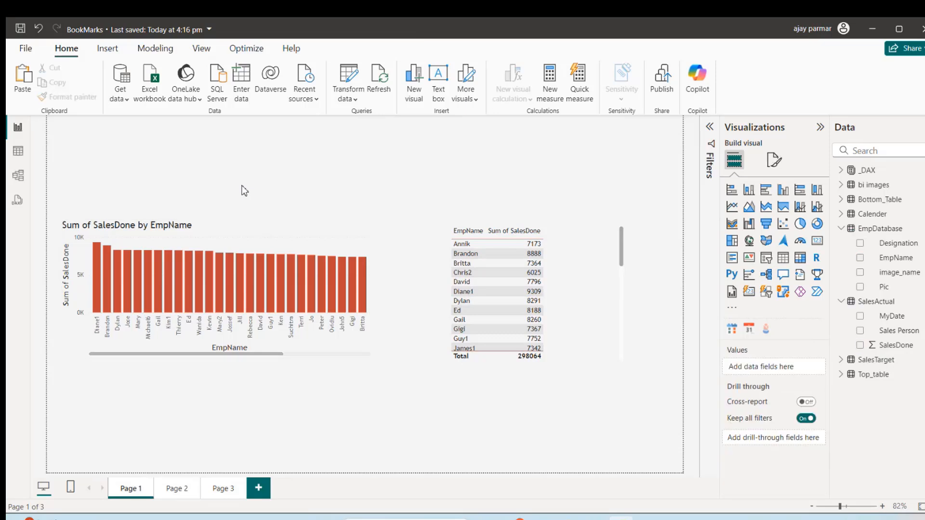
Insert a rectangle shape and shrink it to a small bar above the column chart's left end
click(106, 48)
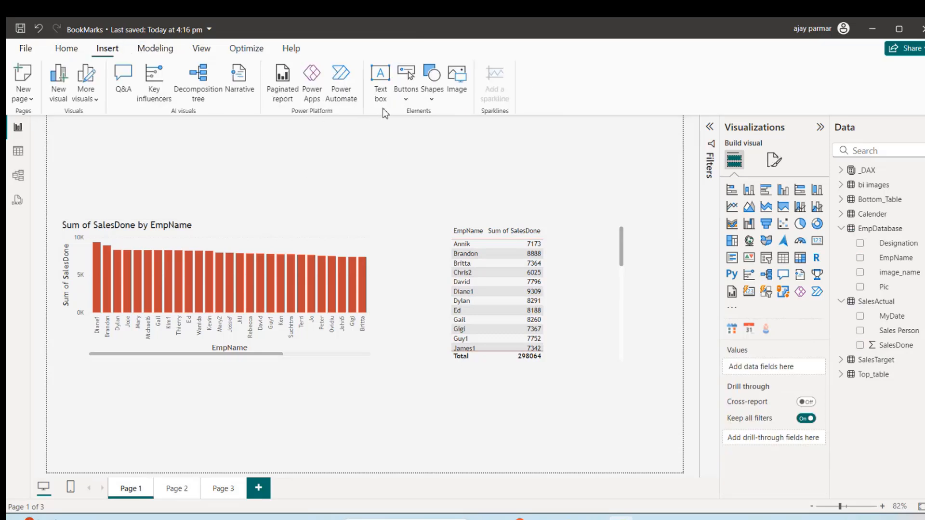
click(431, 99)
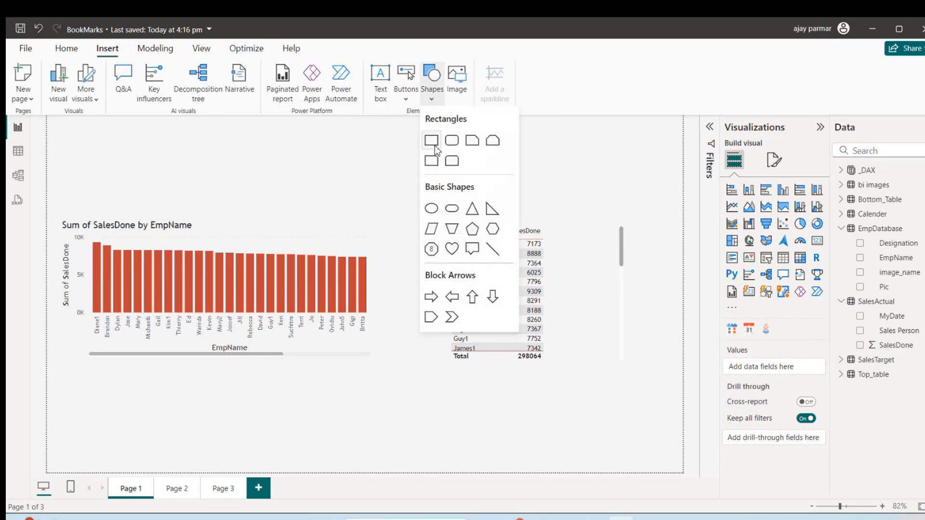
click(431, 141)
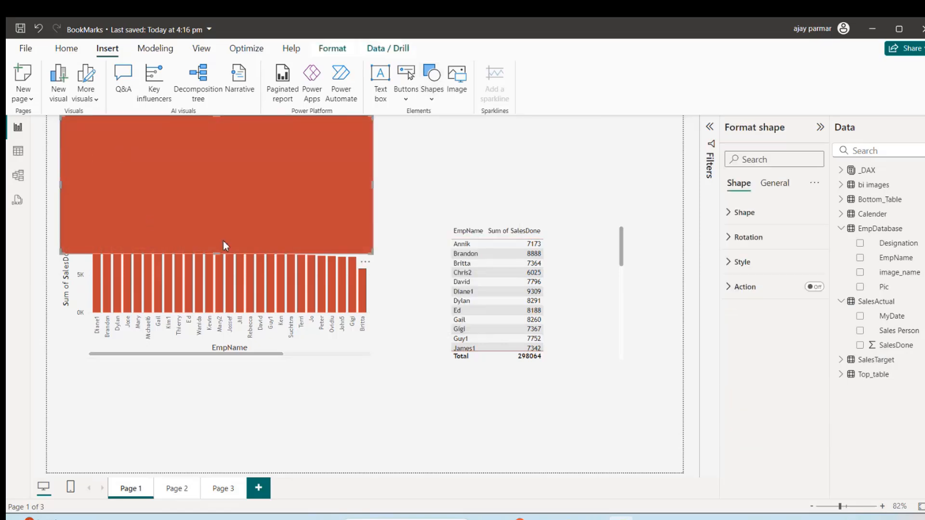
drag(219, 251, 211, 146)
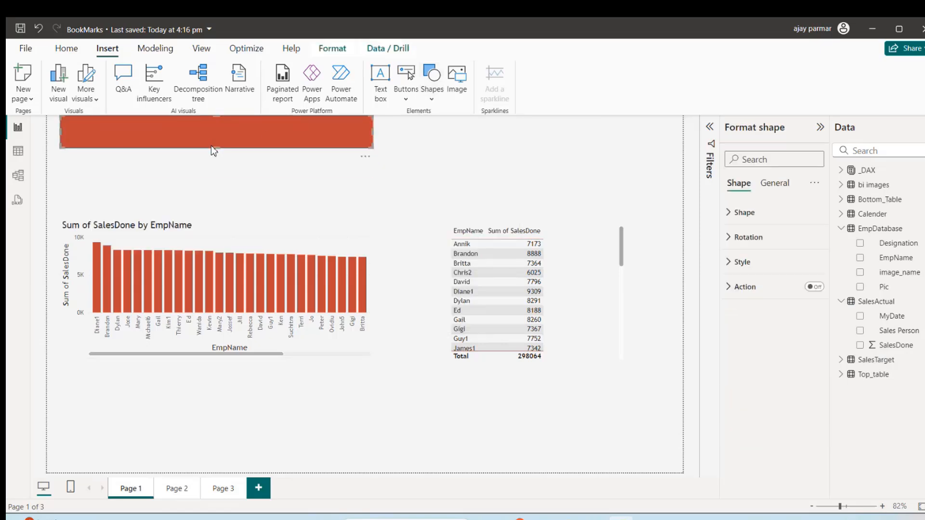
drag(270, 134, 277, 172)
drag(382, 176, 102, 172)
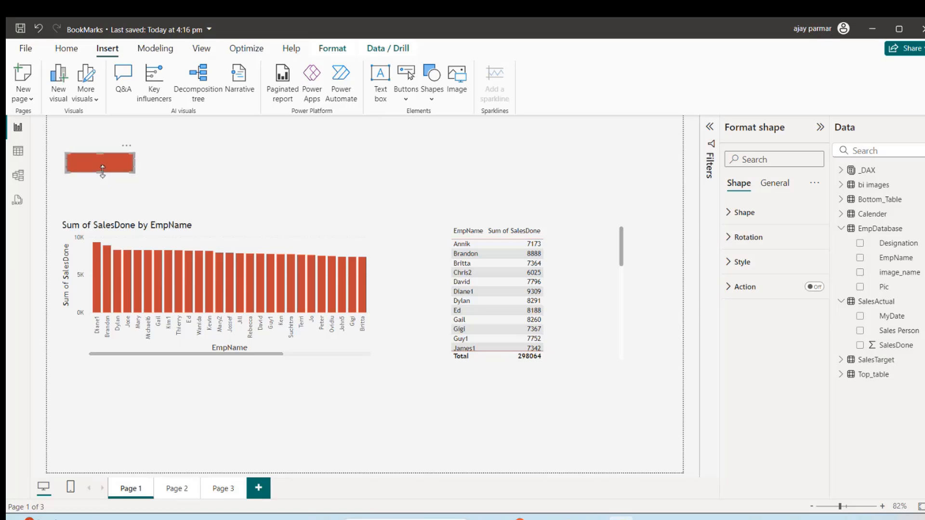
click(359, 155)
Insert an oval shape and shrink it to a small circle between the bar and the chart's right end
click(432, 100)
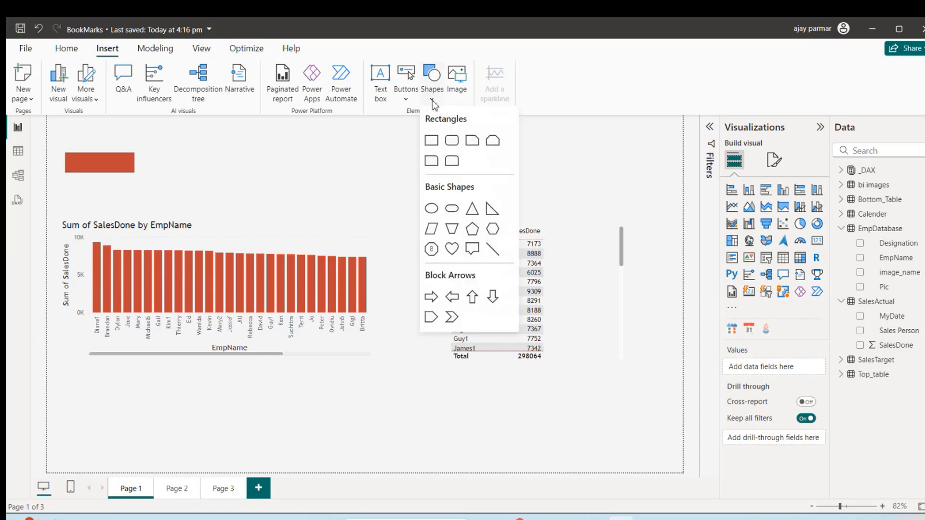
click(432, 208)
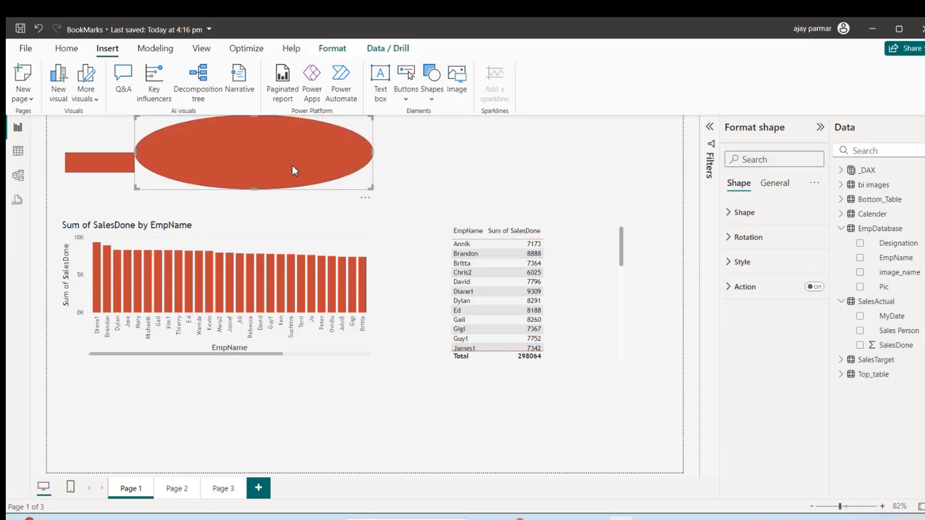
drag(137, 189, 216, 179)
drag(297, 174, 249, 189)
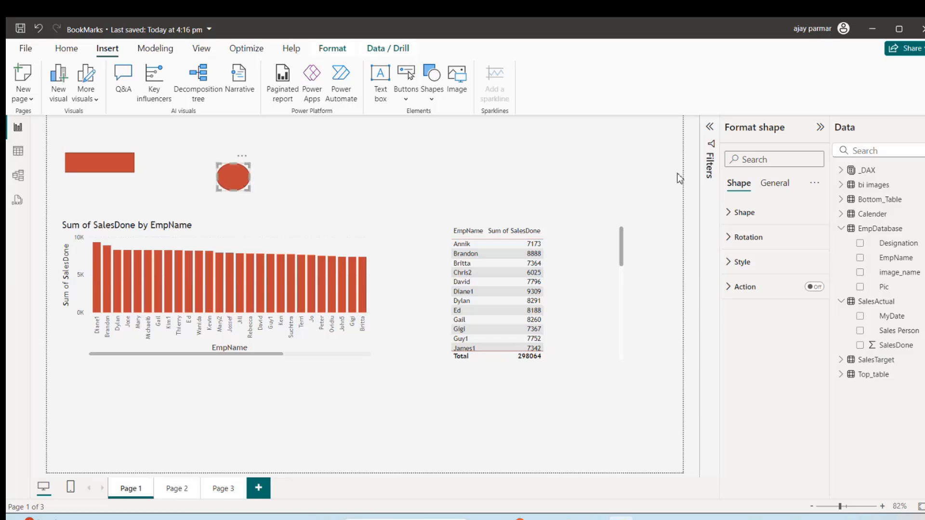
Fill the small circle with a custom purple colour
click(733, 266)
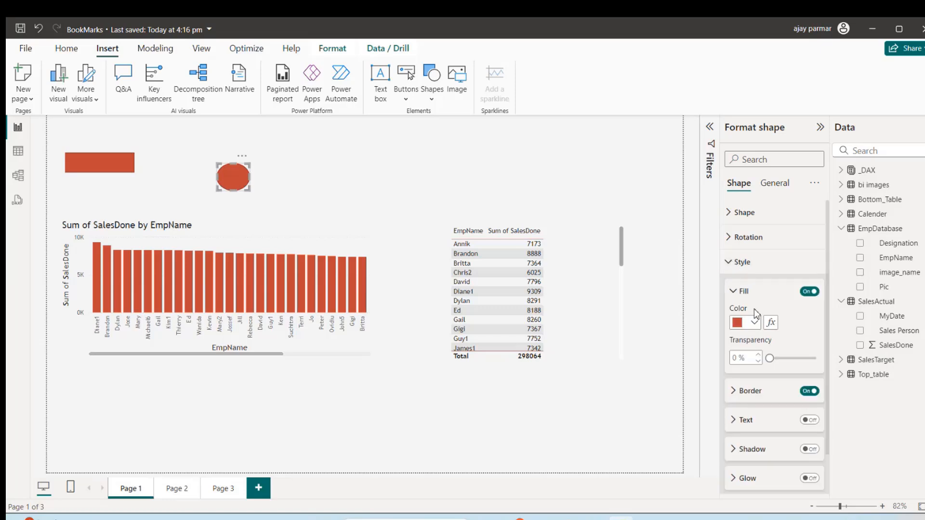
click(754, 322)
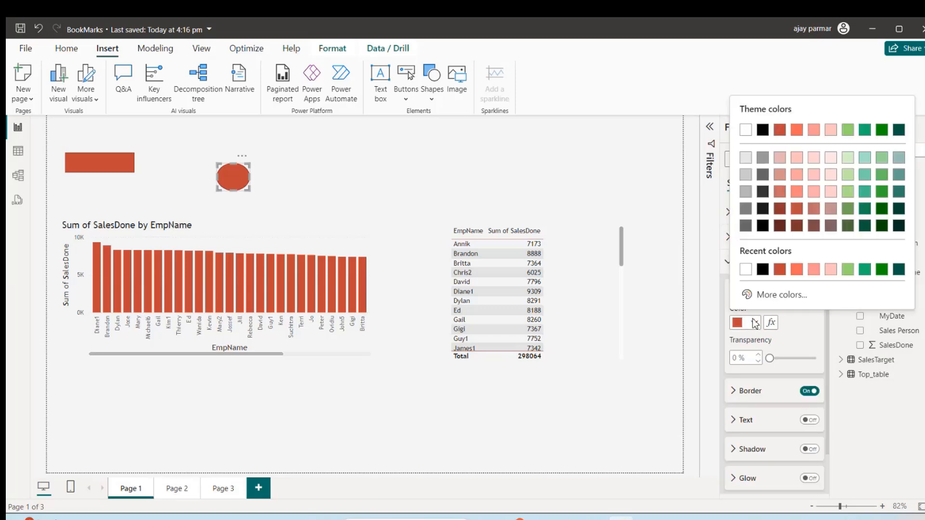
click(771, 294)
click(863, 257)
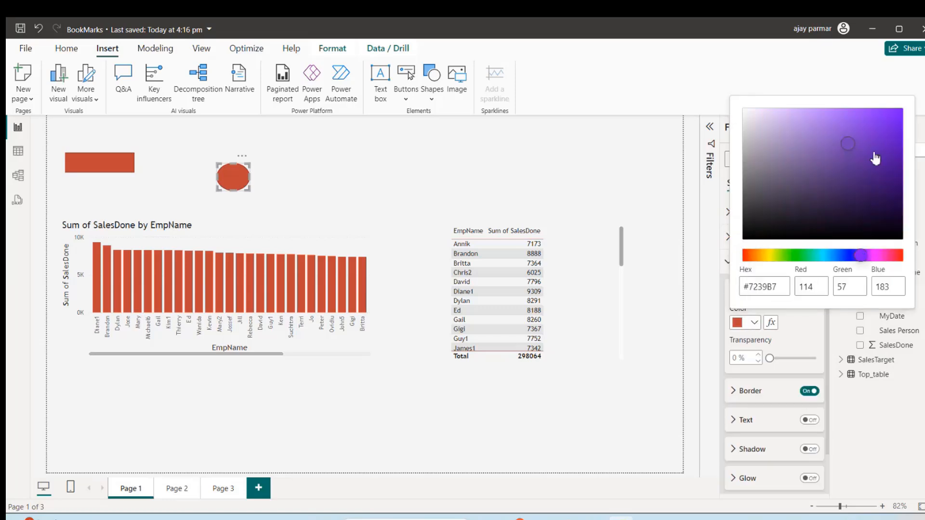
click(869, 144)
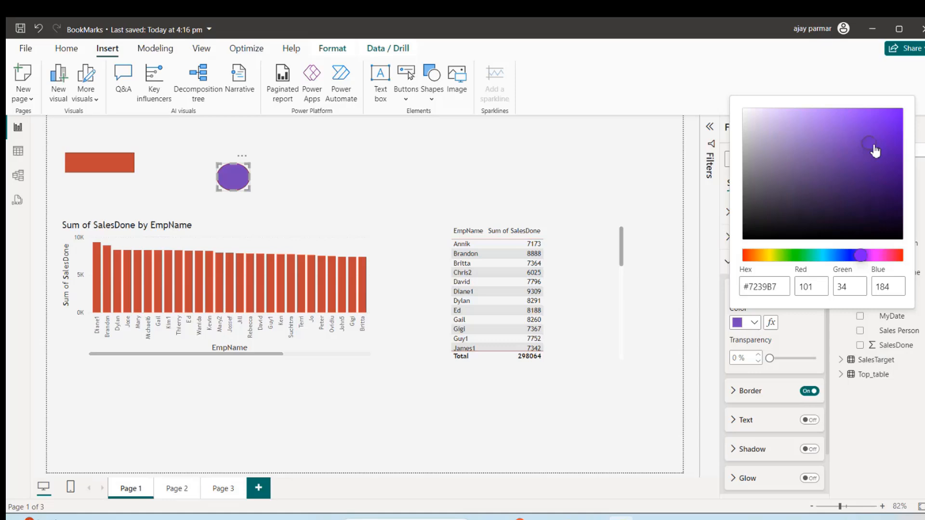
click(230, 197)
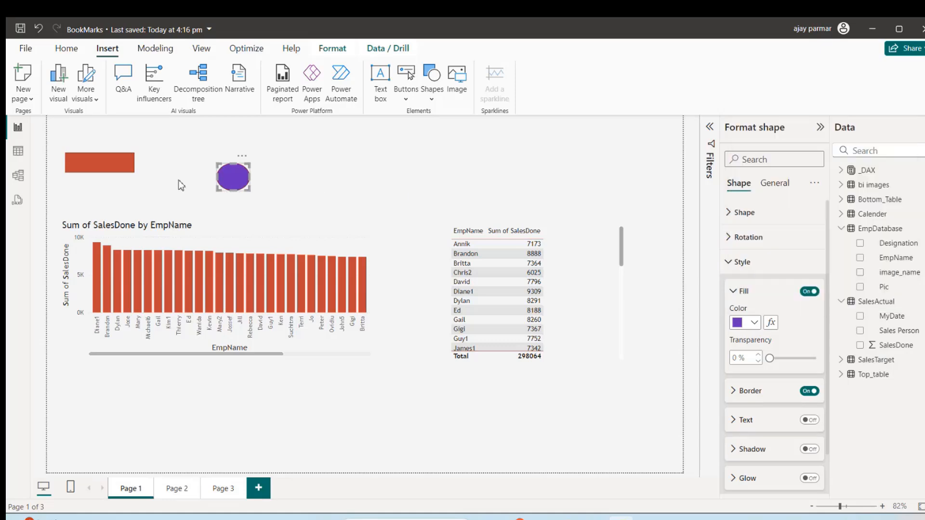
Fill the rectangular bar above the chart with black
click(114, 171)
click(754, 322)
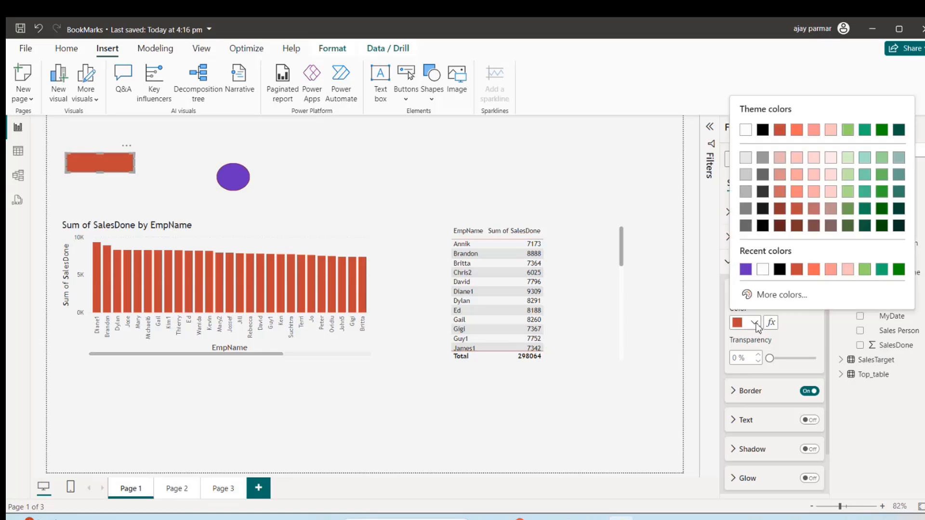
click(779, 269)
Duplicate the purple circle and place one circle over each end of the black bar
click(241, 191)
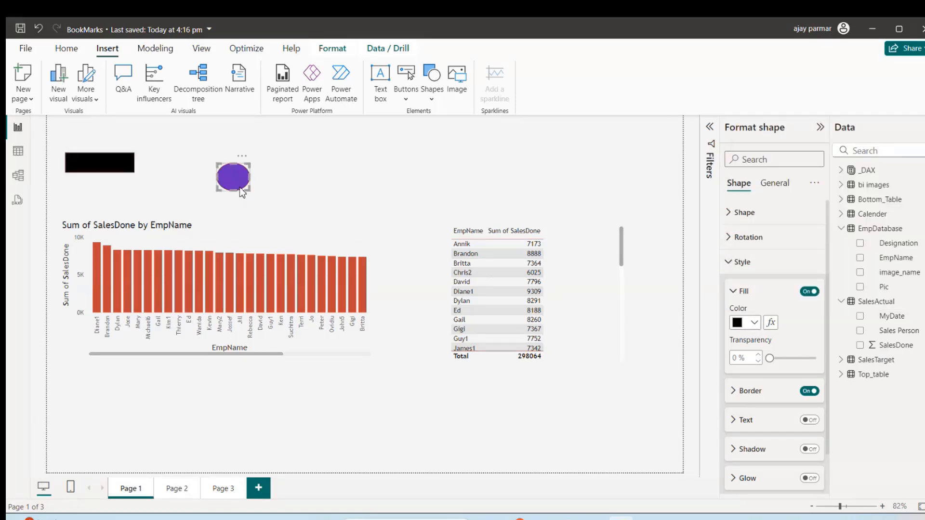
key(ctrl+c)
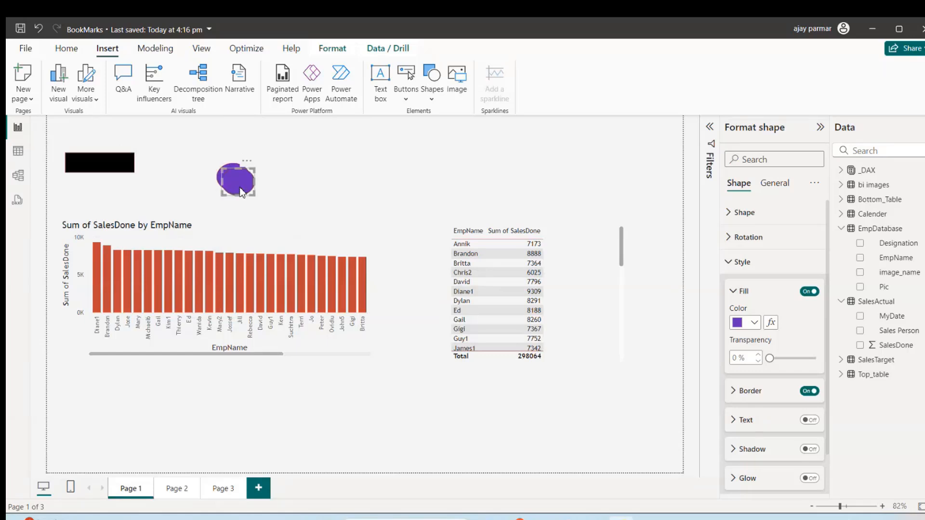
key(ctrl+v)
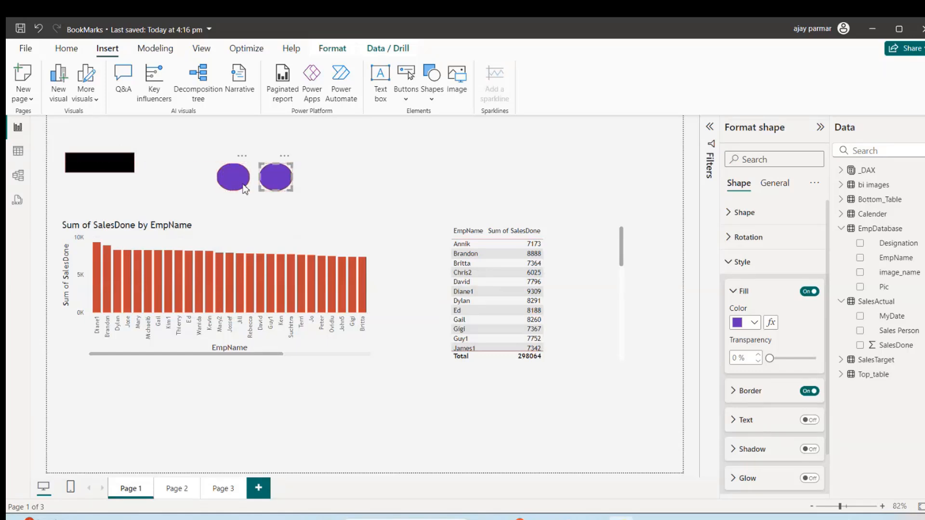
drag(241, 191, 82, 174)
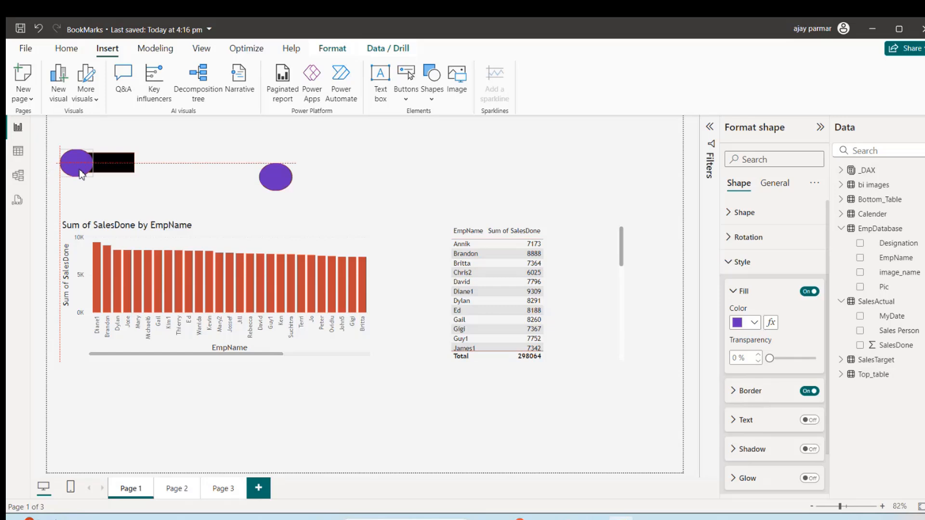
drag(274, 189, 123, 174)
click(262, 181)
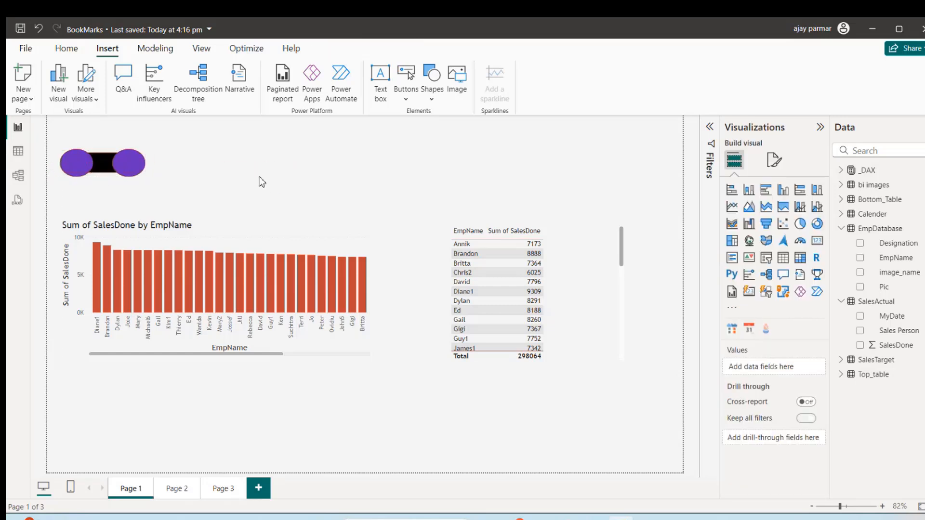
Give the purple circle at the black bar's left end a white border 2 px wide
click(75, 174)
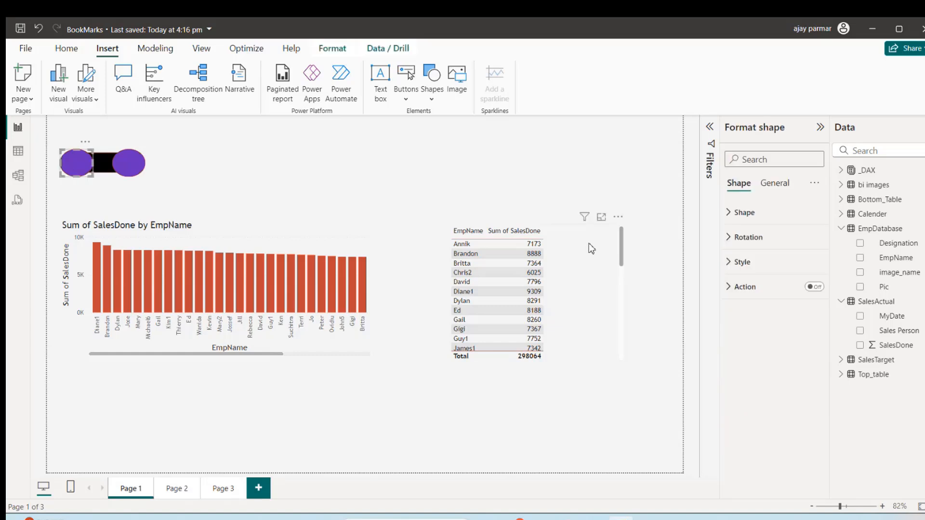
click(729, 264)
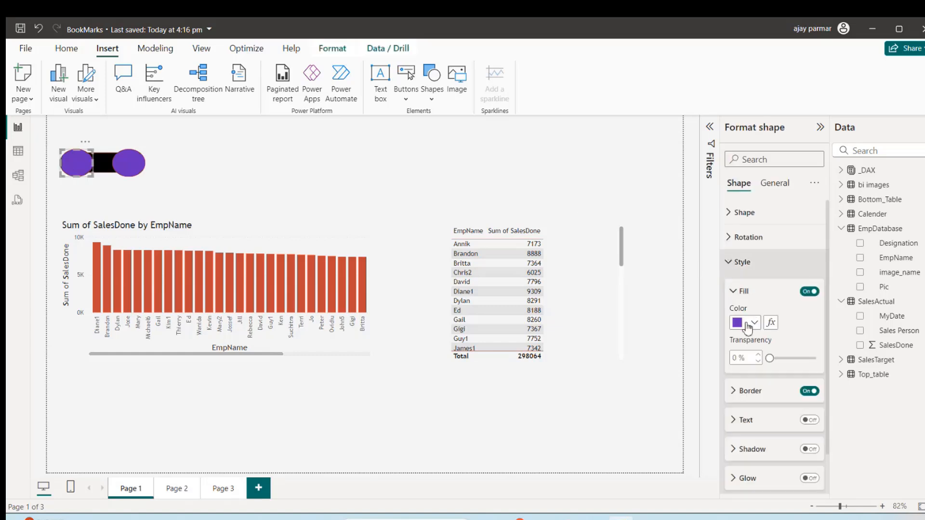
click(737, 395)
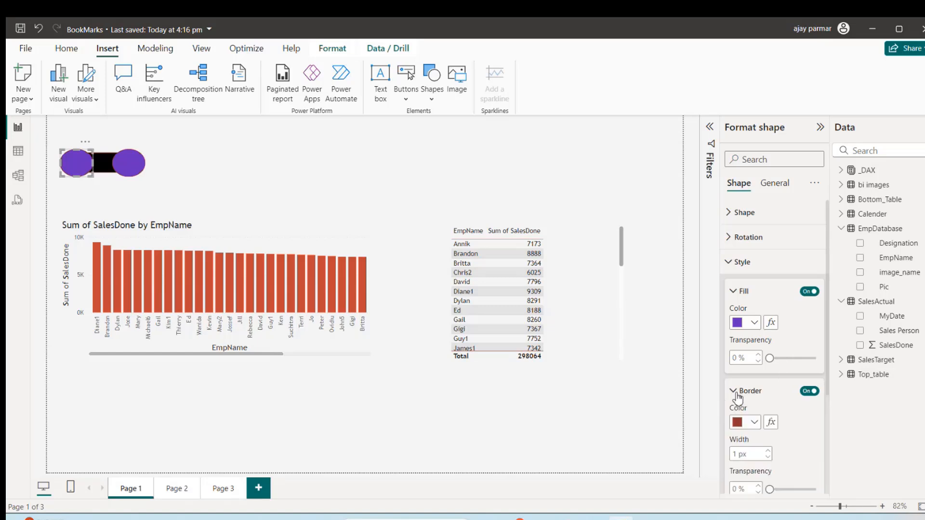
click(754, 423)
click(745, 230)
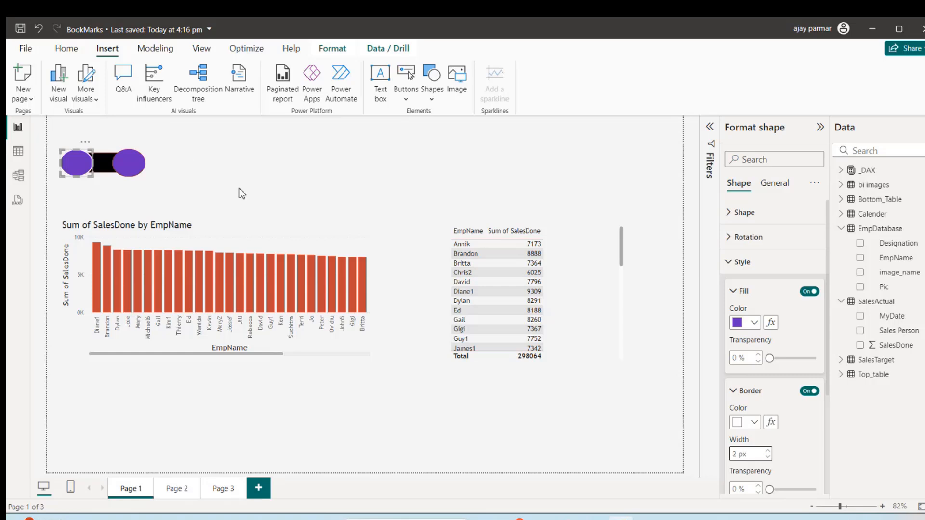
click(728, 212)
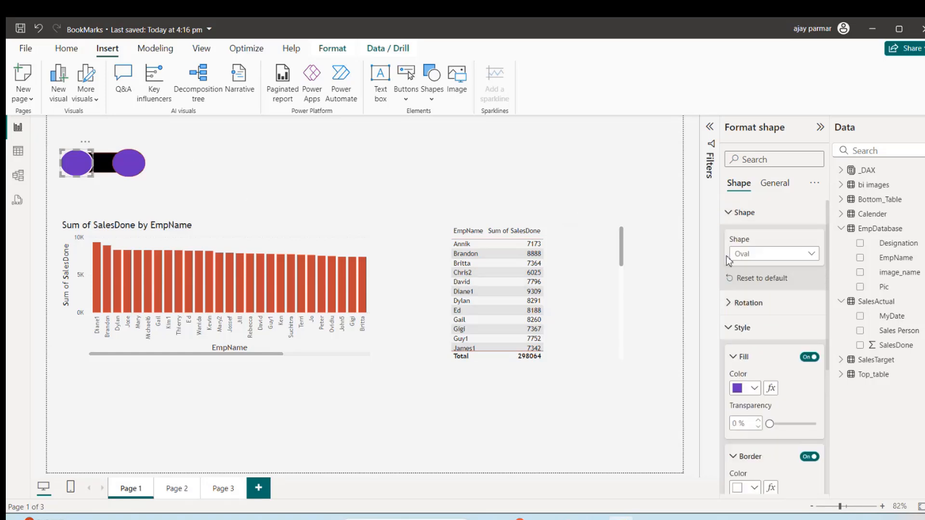
click(730, 214)
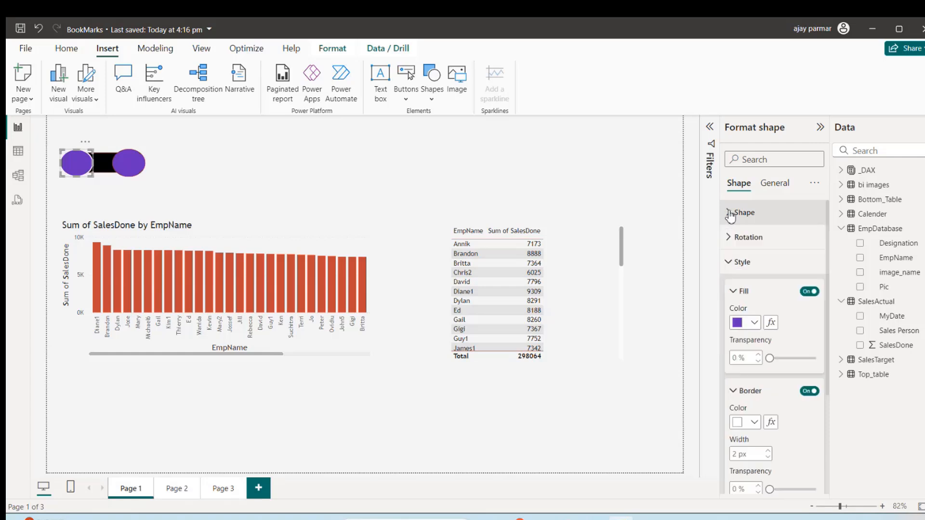
Turn on text for the left circle and label it "Show Graphs"
click(733, 291)
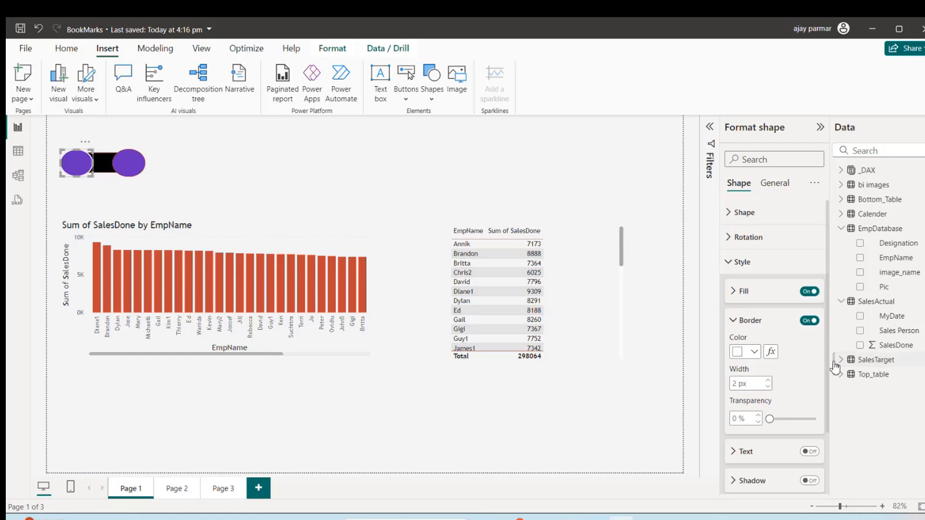
click(809, 451)
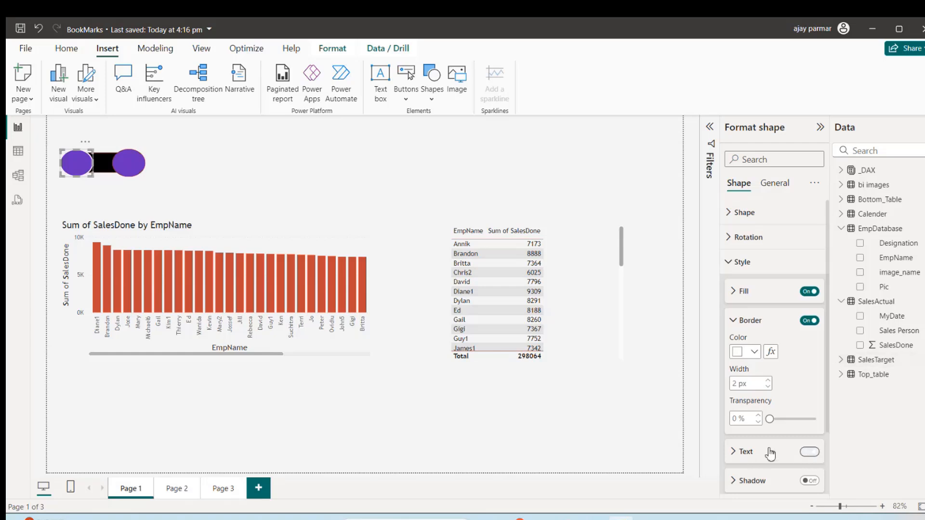
click(734, 451)
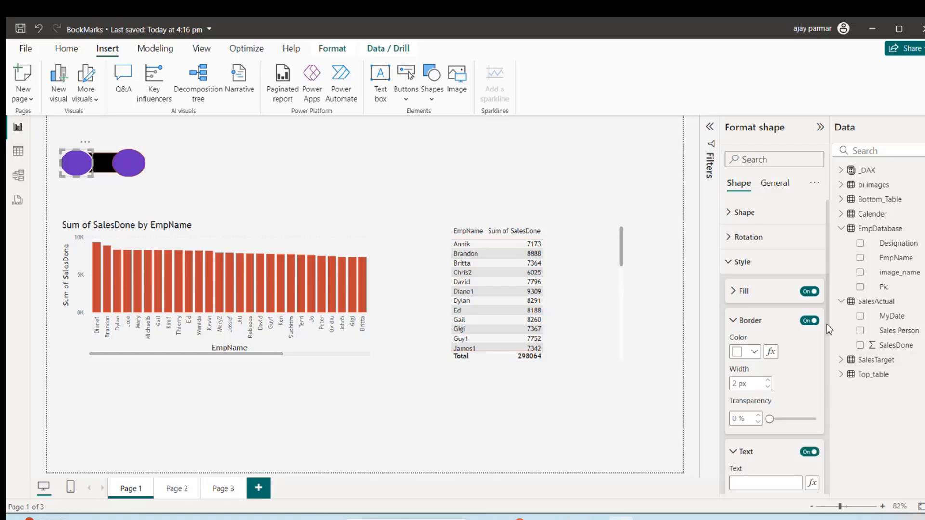
drag(828, 329, 826, 386)
click(755, 355)
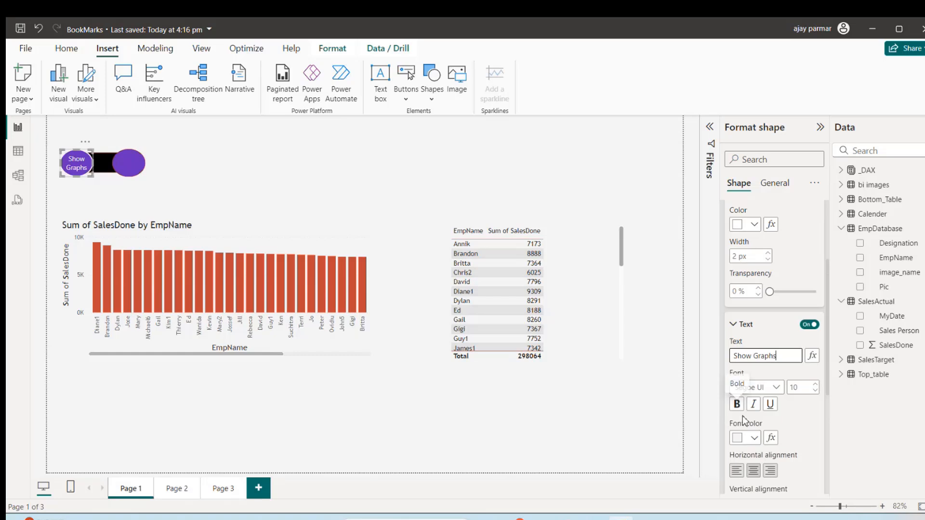
Set the "Show Graphs" label's font size to 8 and make it bold
click(815, 391)
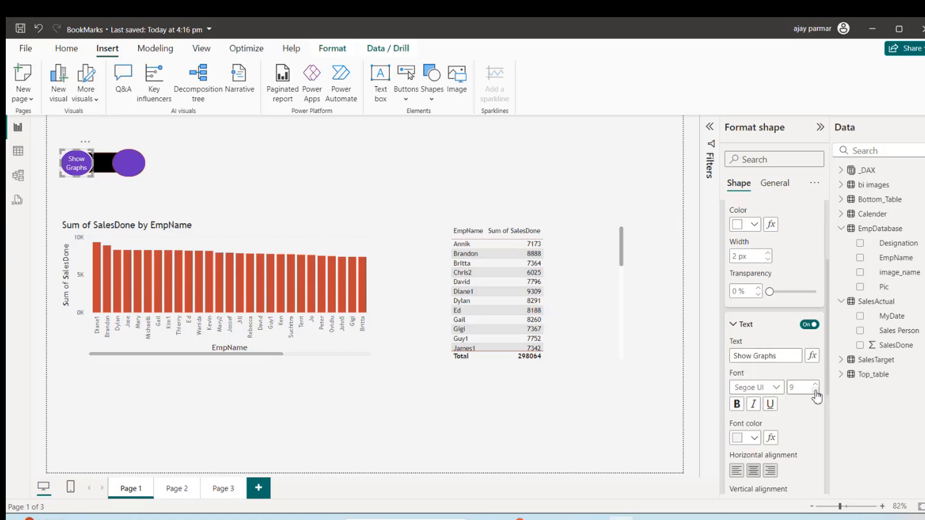
click(815, 391)
click(736, 404)
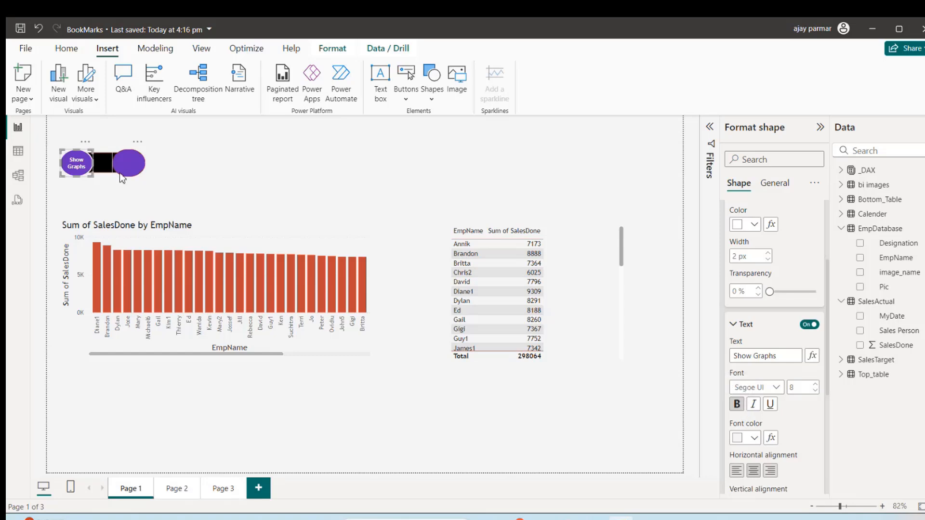
Copy the "Show Graphs" circle's formatting onto the other purple circle with the Format painter
click(68, 49)
click(58, 97)
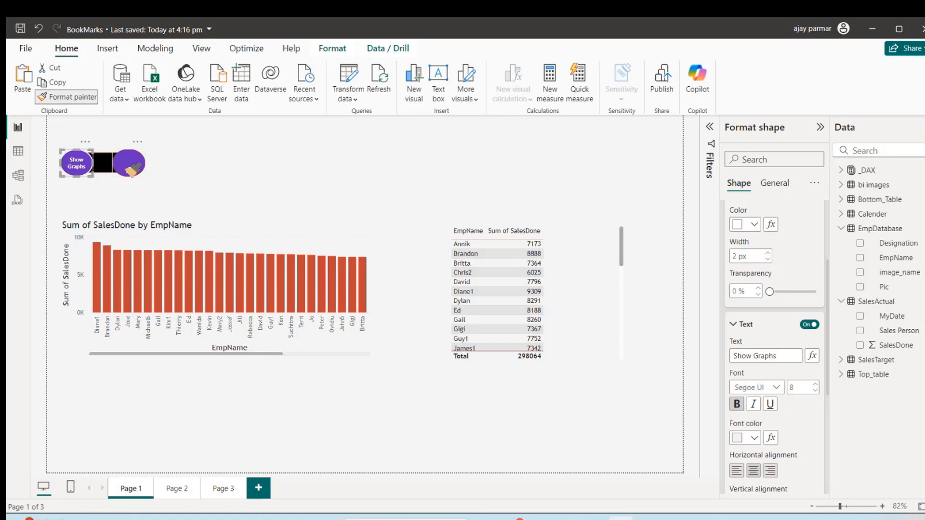
click(133, 166)
click(224, 162)
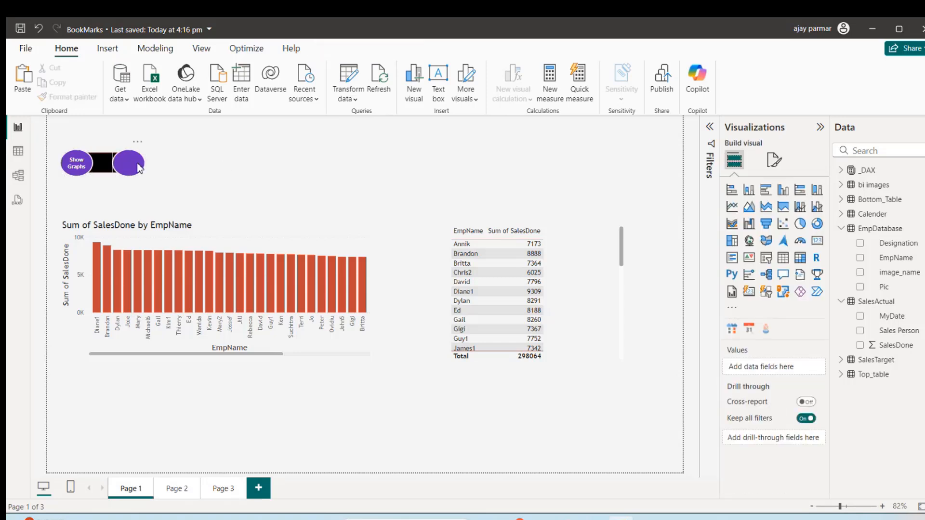
Label the circle at the black bar's right end "Show Tables"
click(139, 168)
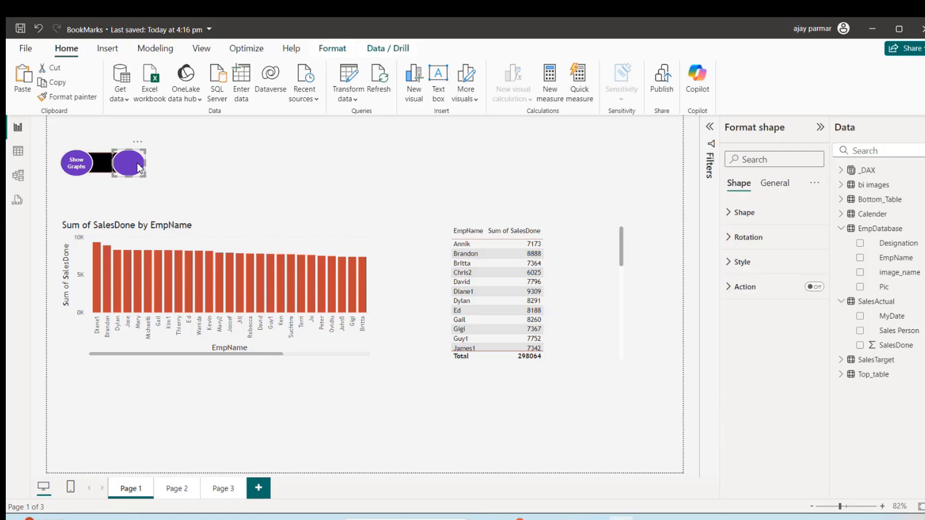
click(730, 216)
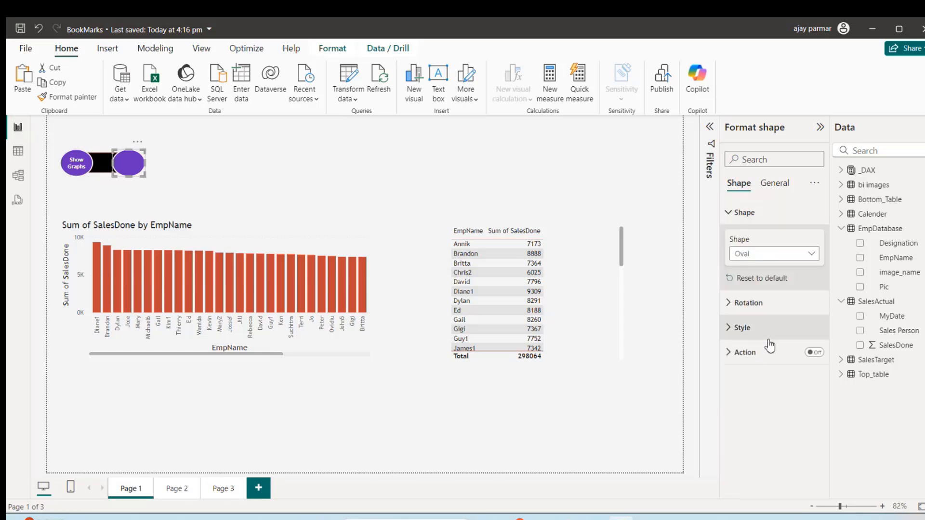
click(729, 332)
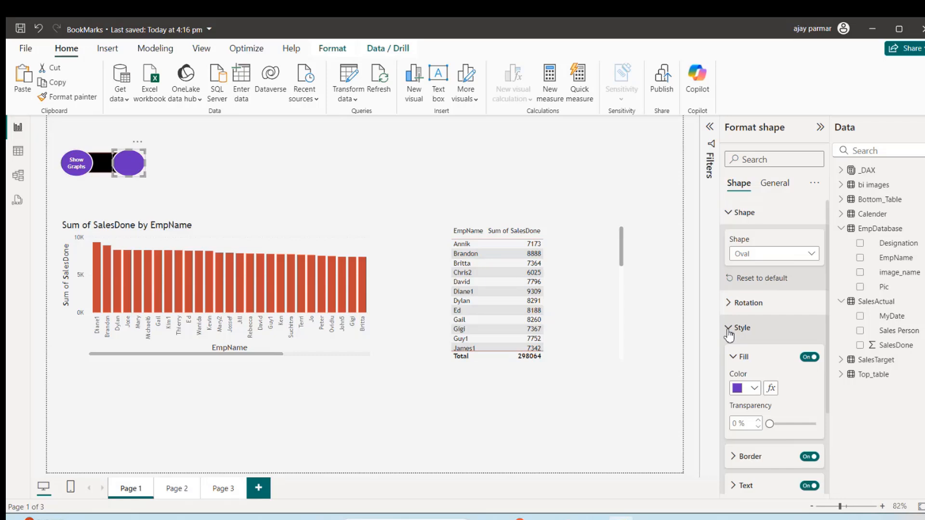
drag(826, 392, 829, 477)
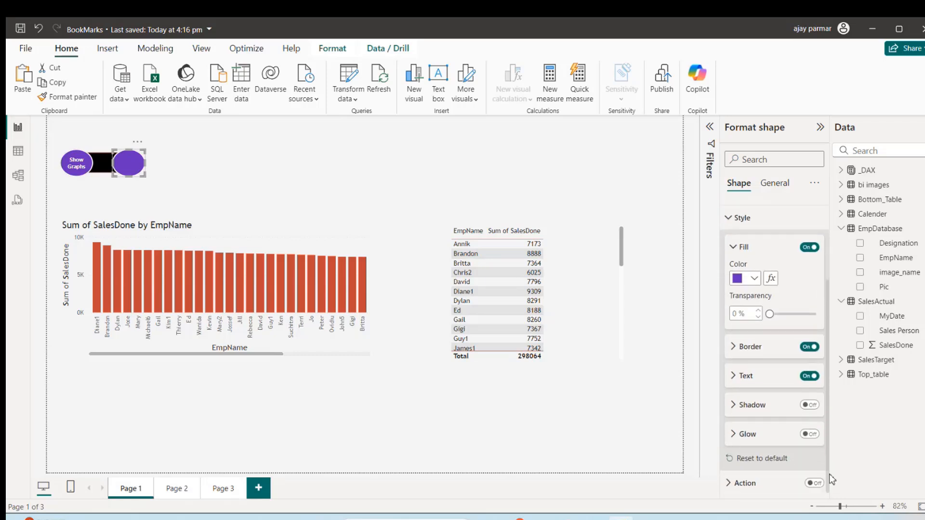
click(736, 377)
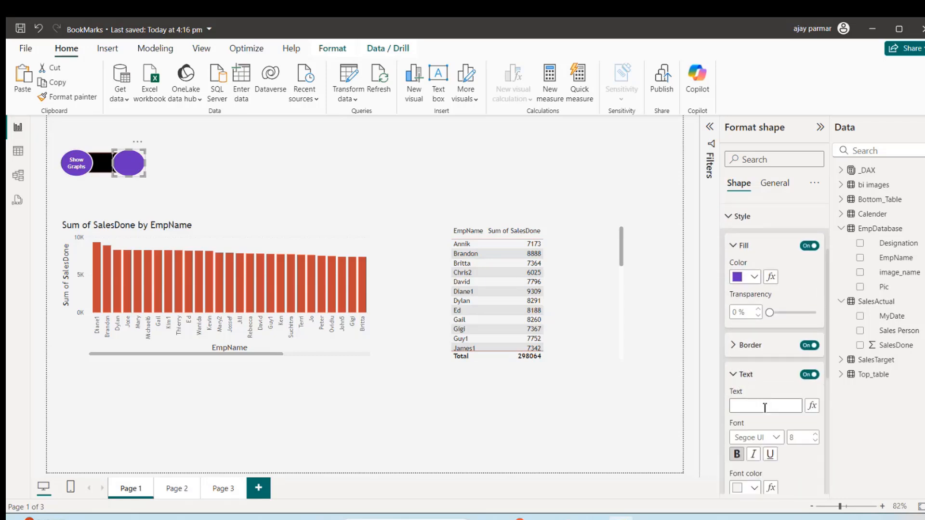
click(751, 409)
click(781, 384)
click(368, 204)
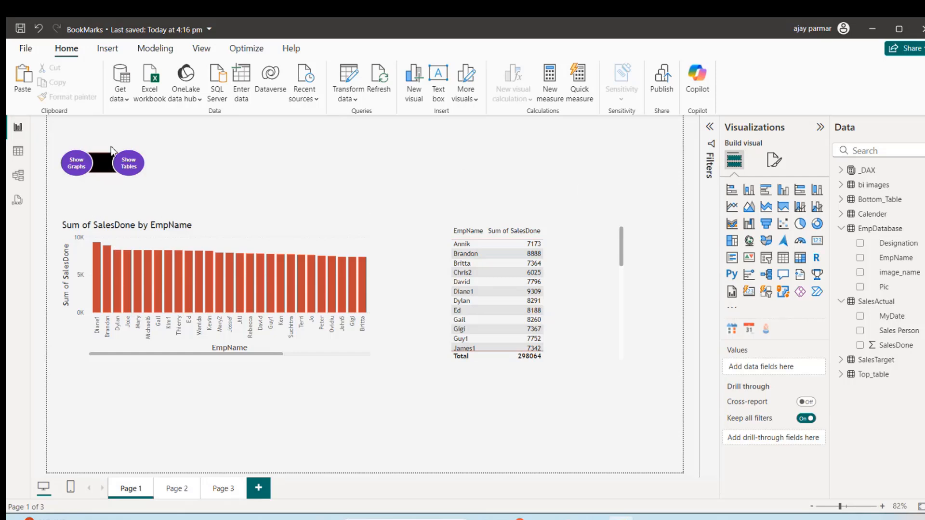
click(77, 171)
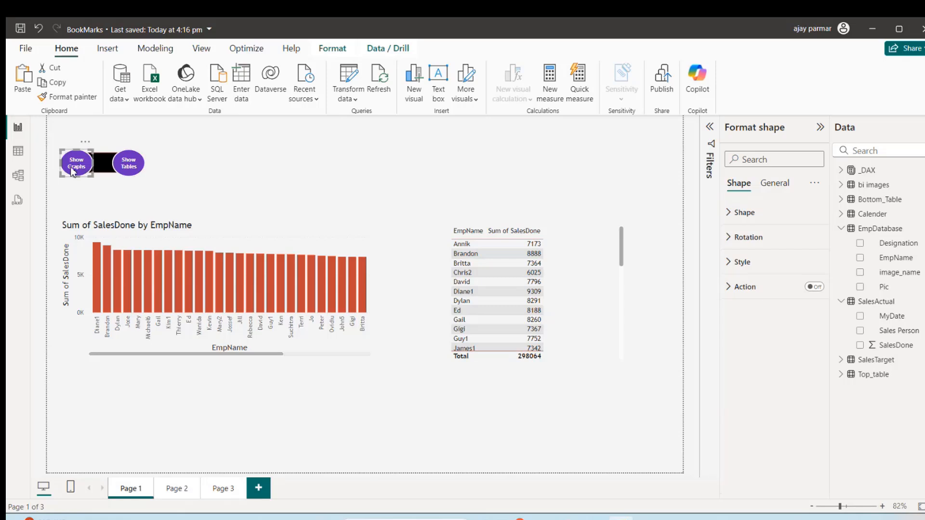
click(136, 172)
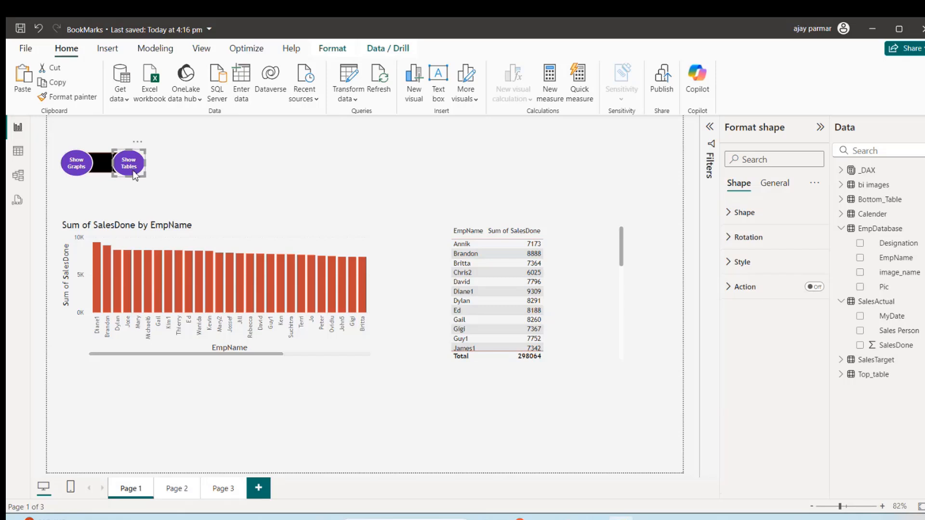
click(568, 228)
click(577, 233)
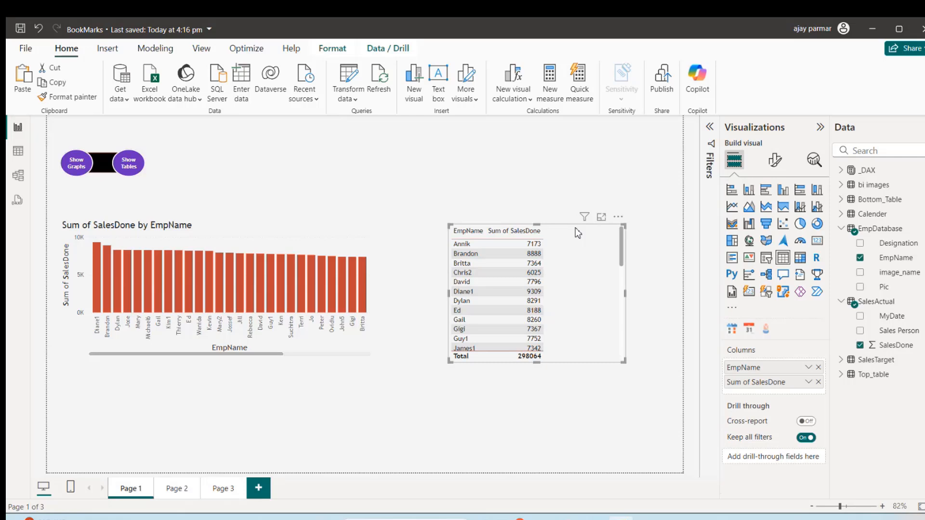
click(463, 177)
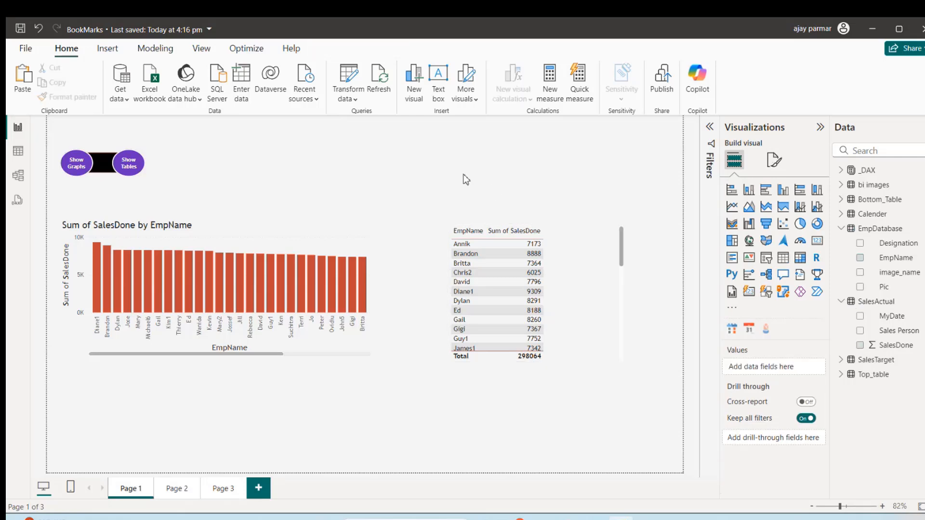
Insert a parallelogram shape, shrink it and place it below the left end of the column chart
click(107, 50)
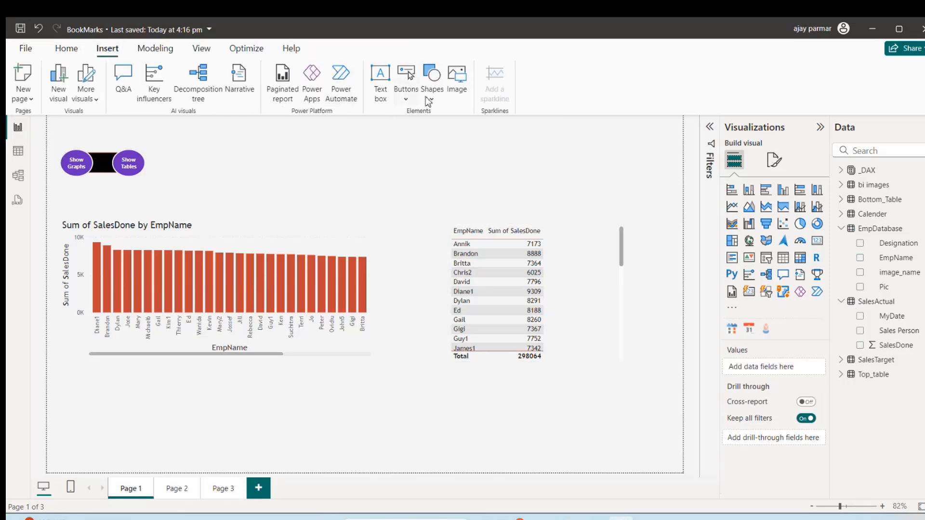
click(428, 99)
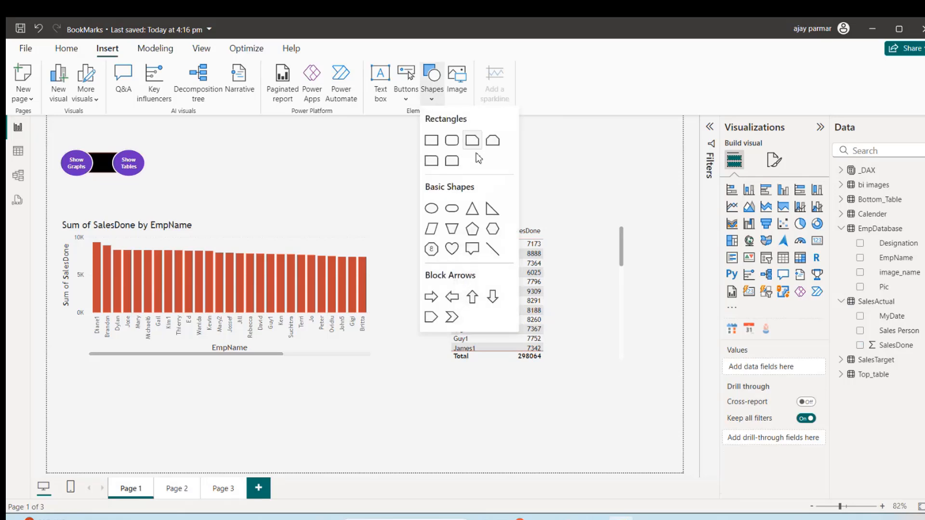
click(431, 229)
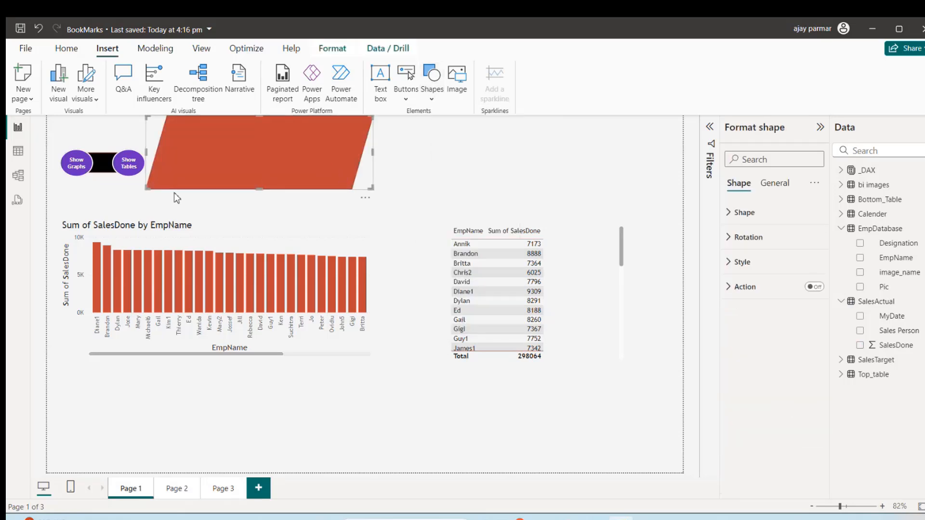
click(331, 172)
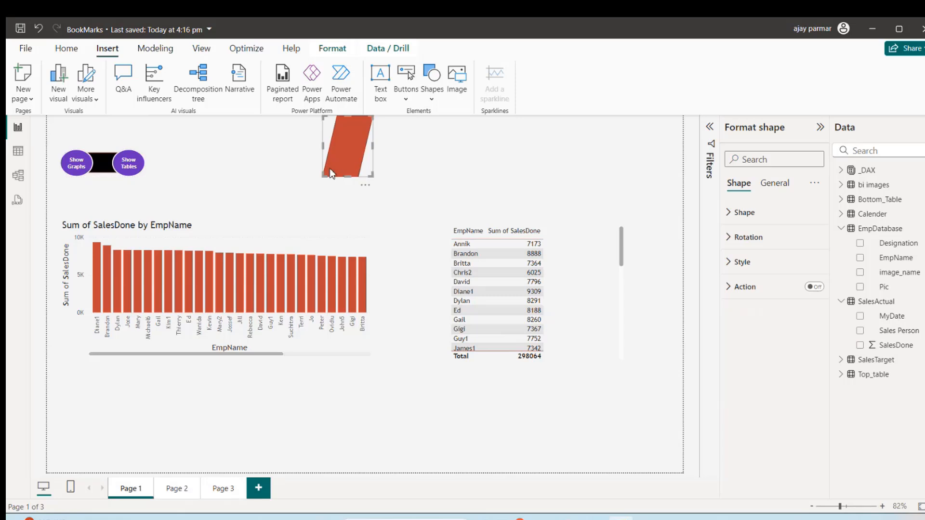
drag(346, 161, 76, 444)
click(301, 185)
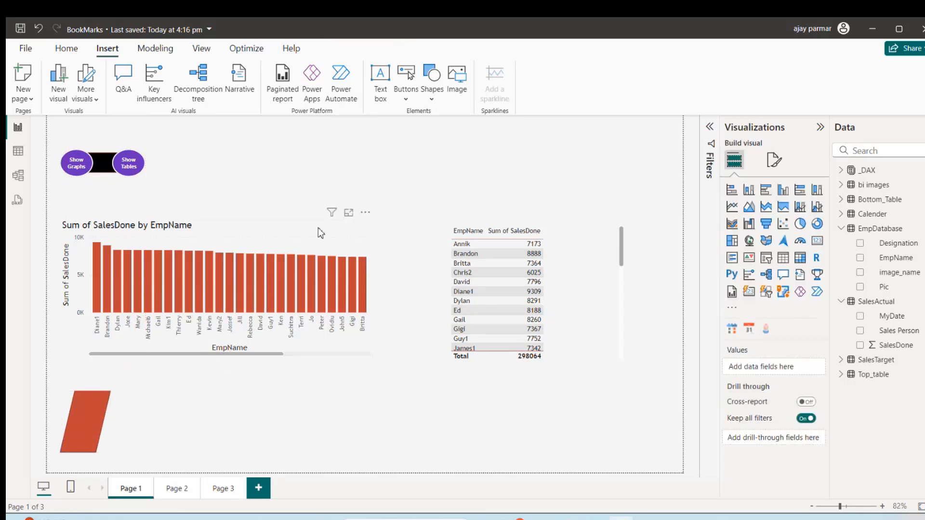
Move the sales table slightly closer to the column chart
click(318, 228)
drag(583, 224, 548, 221)
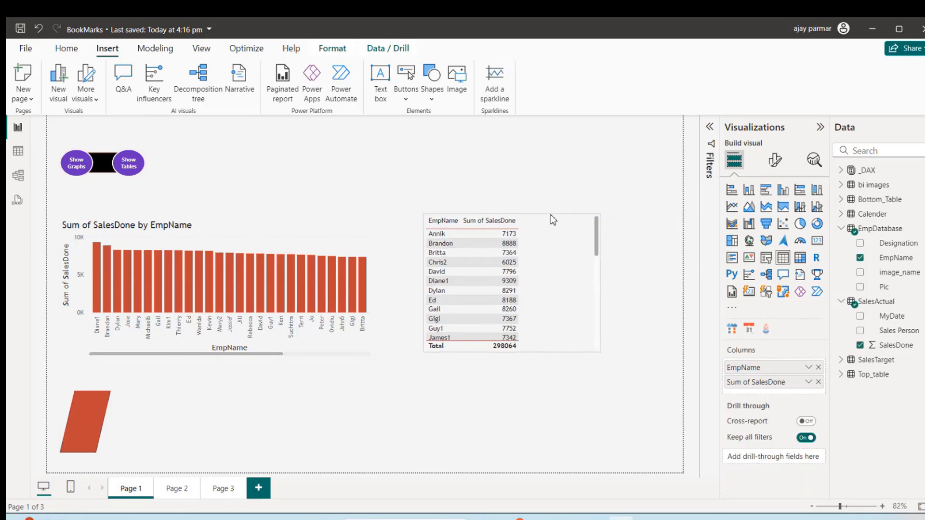
click(505, 169)
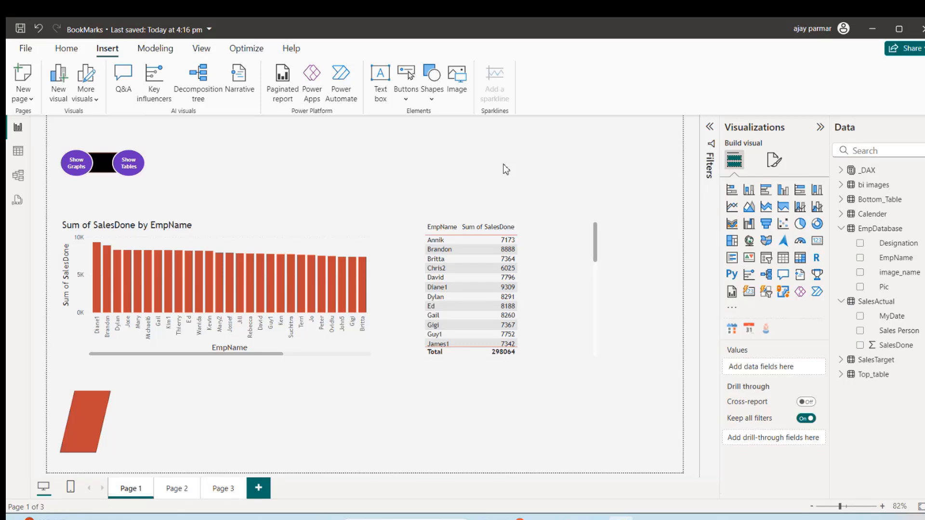
Show the Bookmarks and Selection panes beside the report page
click(200, 49)
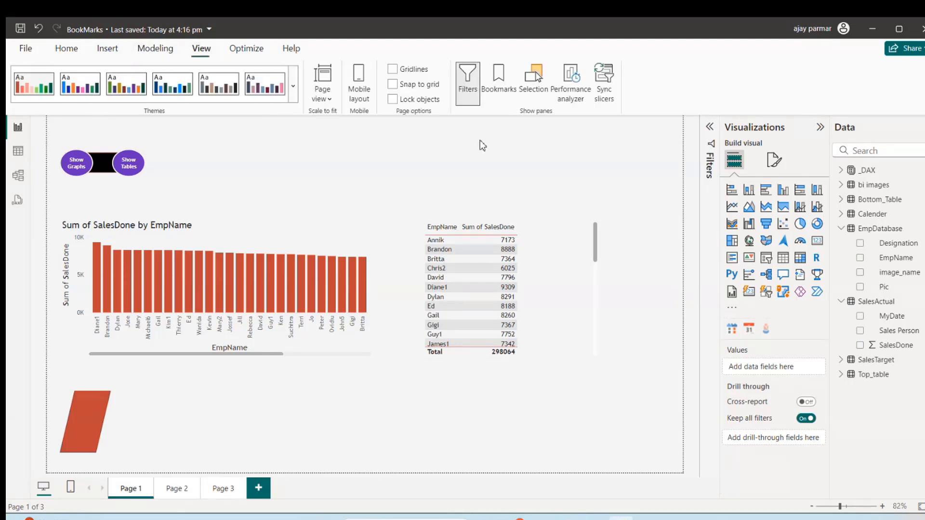
click(502, 82)
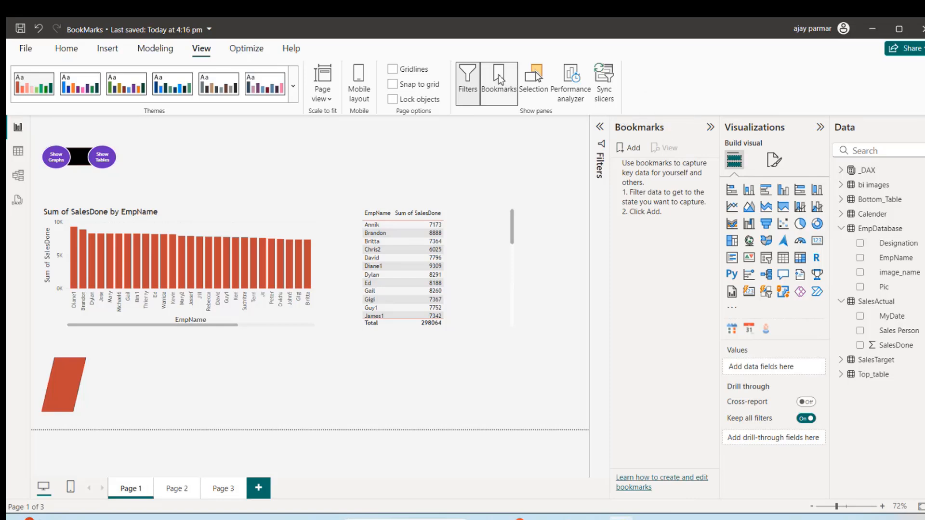
click(535, 80)
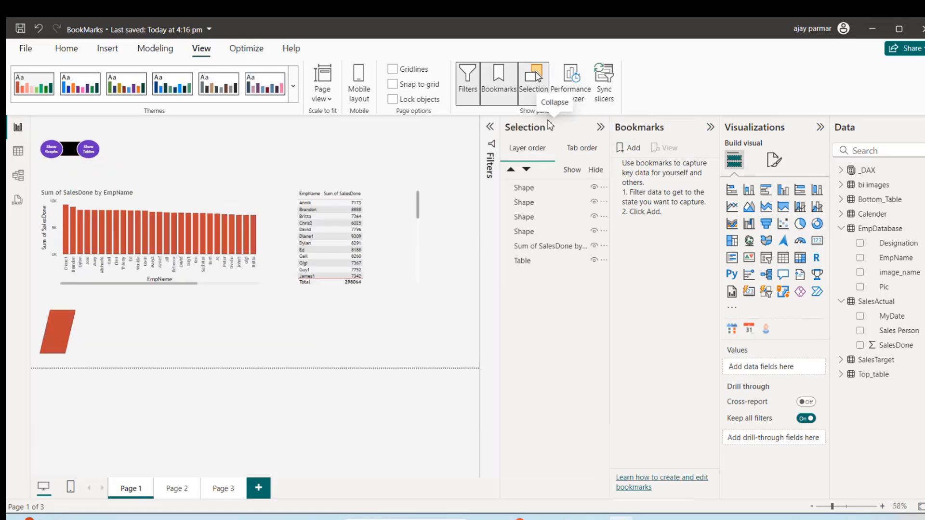
click(488, 84)
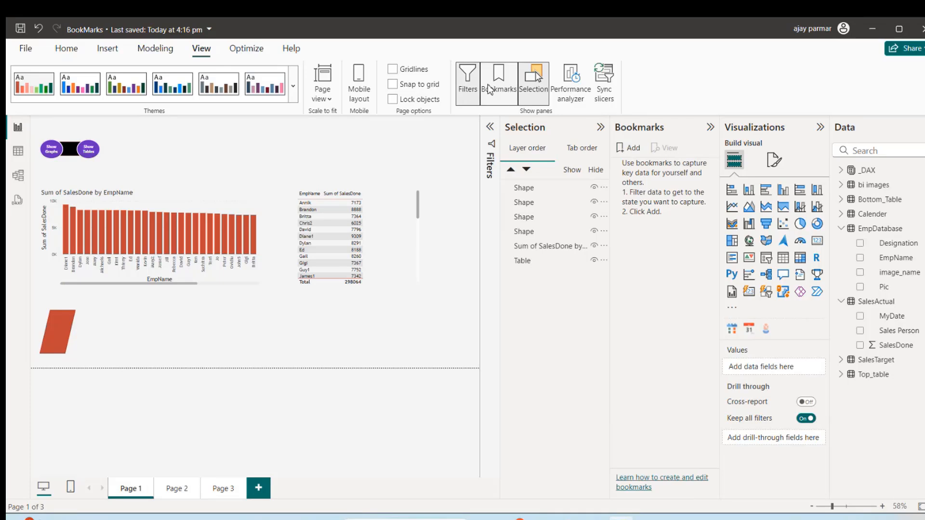
Hide the Selection, Bookmarks and Filters panes and show all three again beside the report page
click(531, 99)
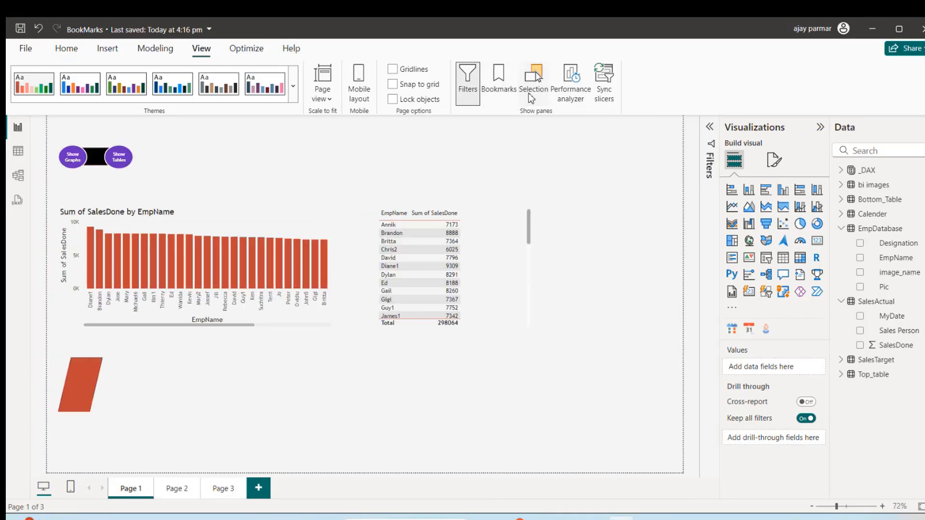
click(470, 87)
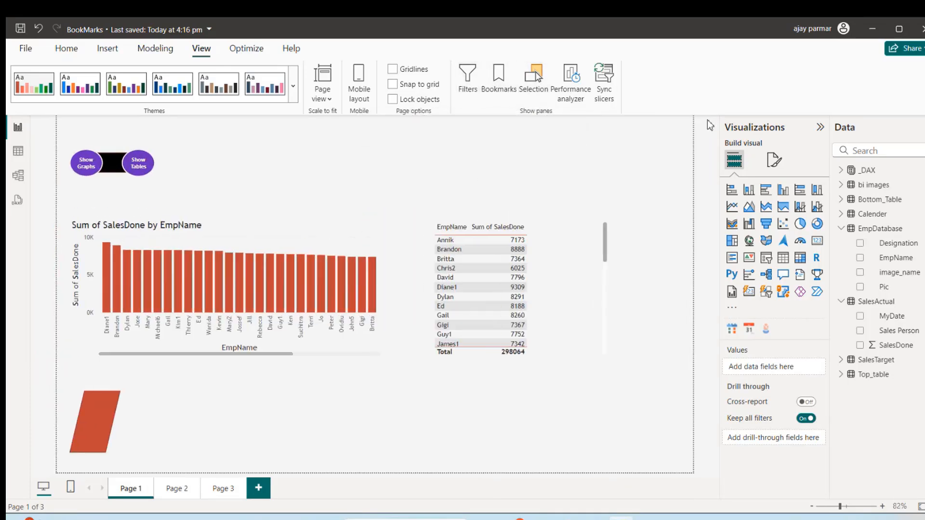
click(467, 81)
click(501, 87)
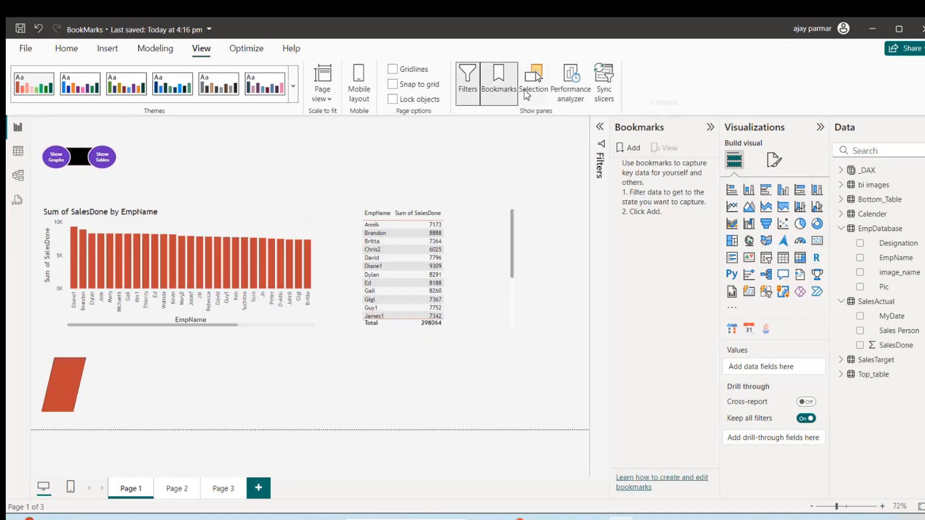
click(534, 93)
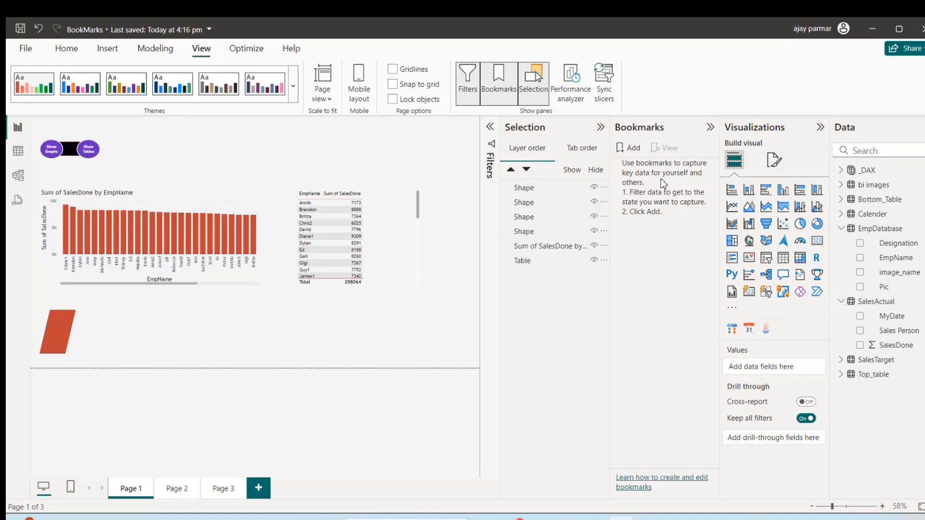
Add two bookmarks for the current page and rename the first one ShowGraphs
click(628, 148)
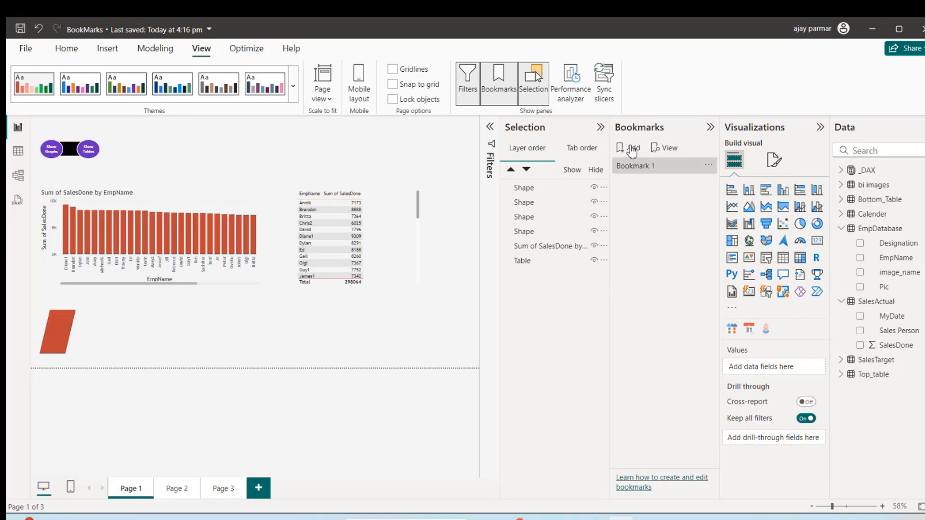
click(631, 151)
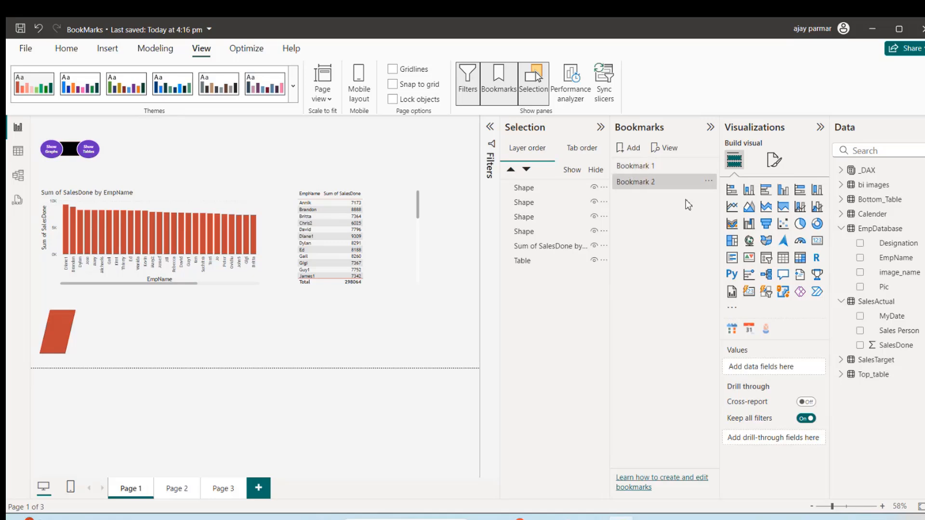
double_click(645, 168)
key(BackSpace)
key(BackSpace)
key(BackSpace)
key(BackSpace)
key(BackSpace)
key(BackSpace)
key(BackSpace)
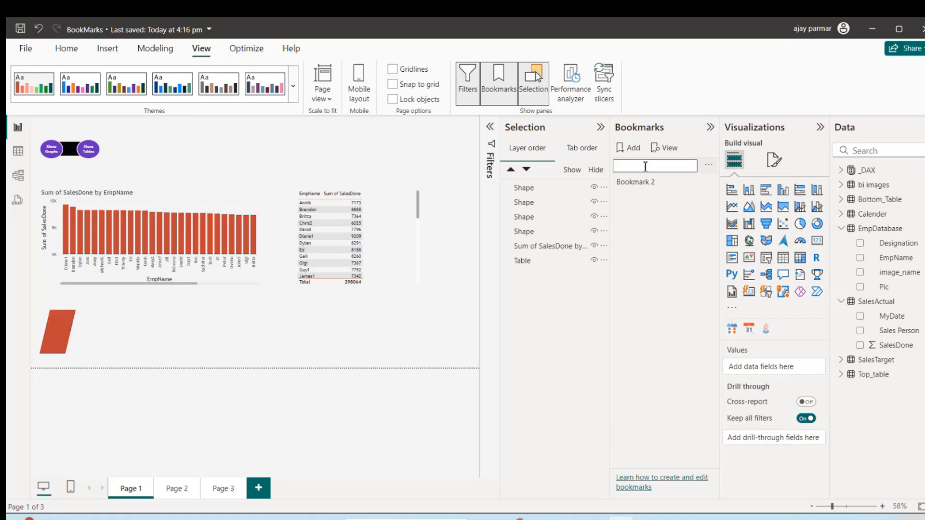
text(ShowGraphs)
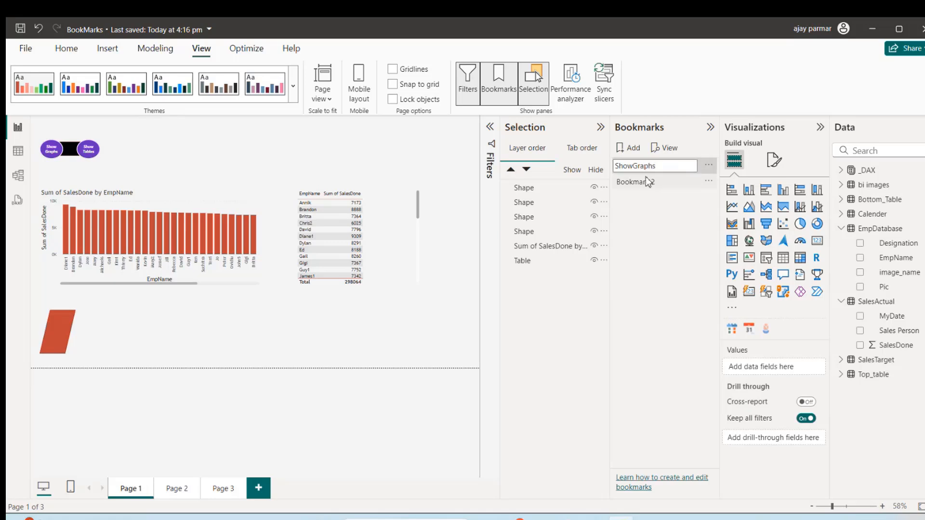
Rename the second bookmark ShowTables
double_click(651, 182)
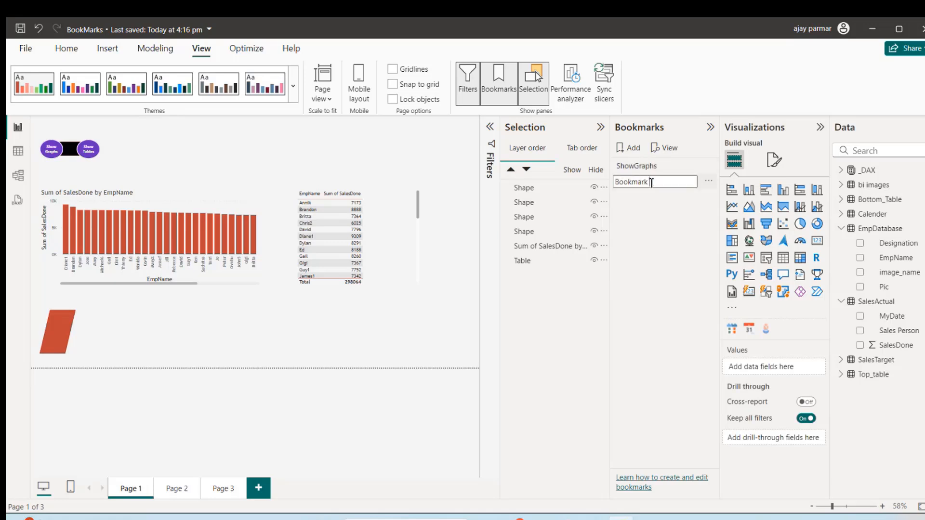
key(BackSpace)
key(BackSpace)
key(BackSpace)
key(BackSpace)
key(BackSpace)
key(BackSpace)
key(BackSpace)
key(BackSpace)
key(BackSpace)
key(BackSpace)
text(Show Tables)
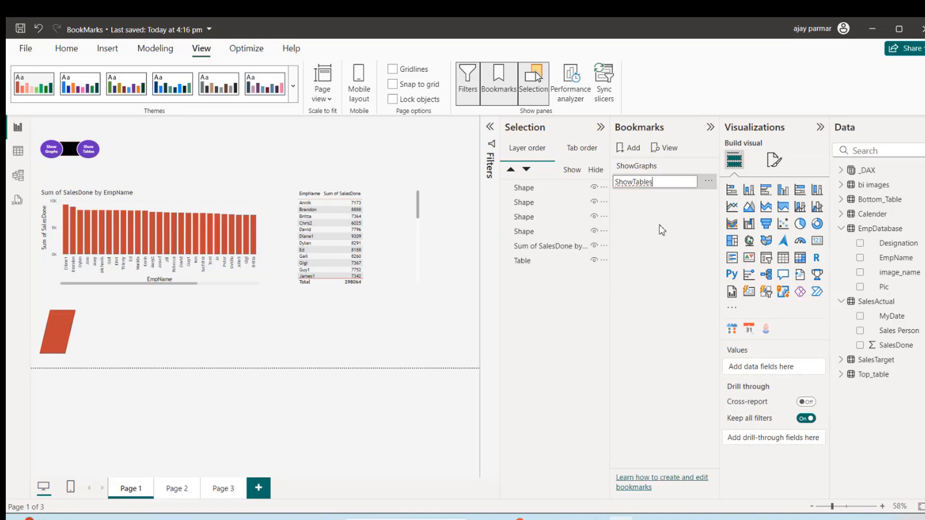
key(Return)
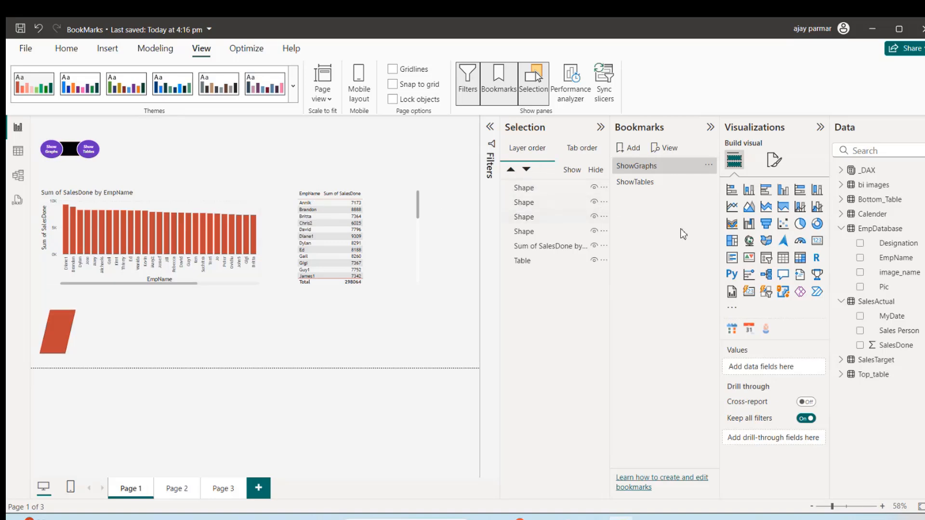
Check which page object each identically named Shape layer and the chart layer stand for
click(541, 191)
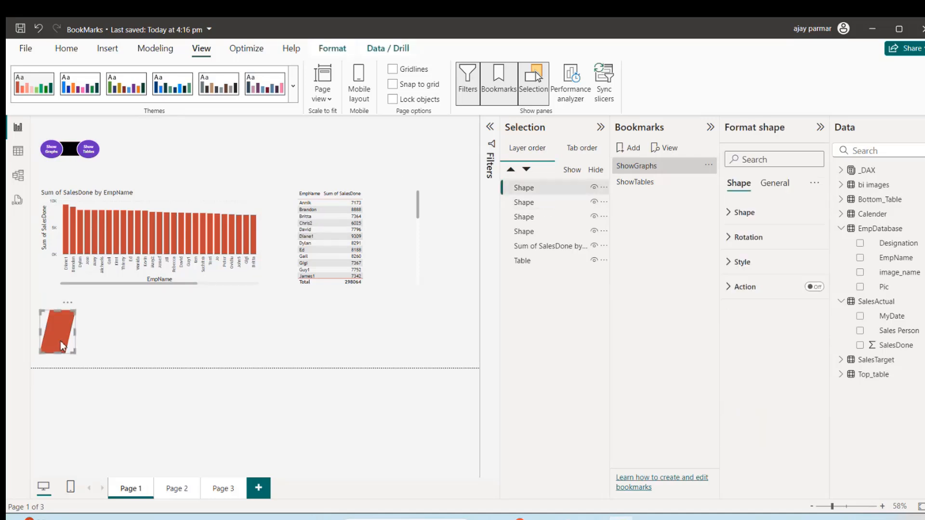
click(518, 203)
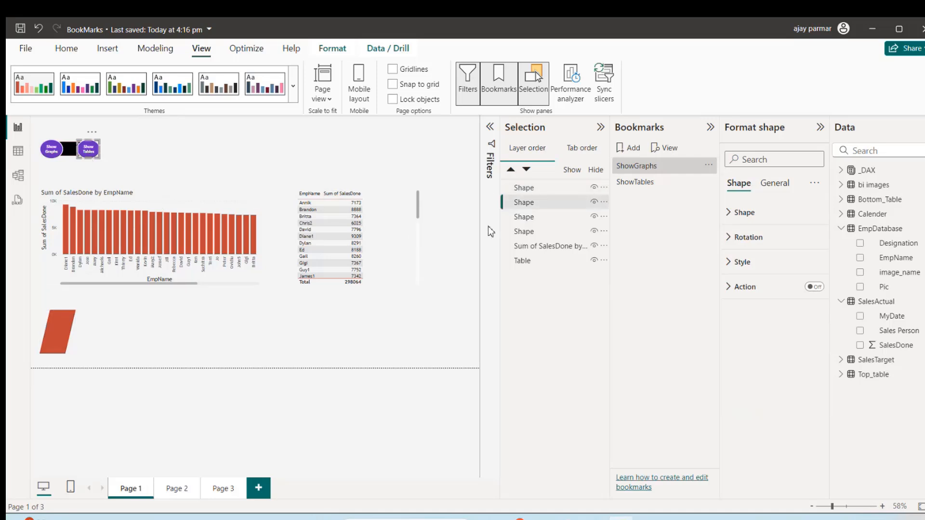
click(545, 217)
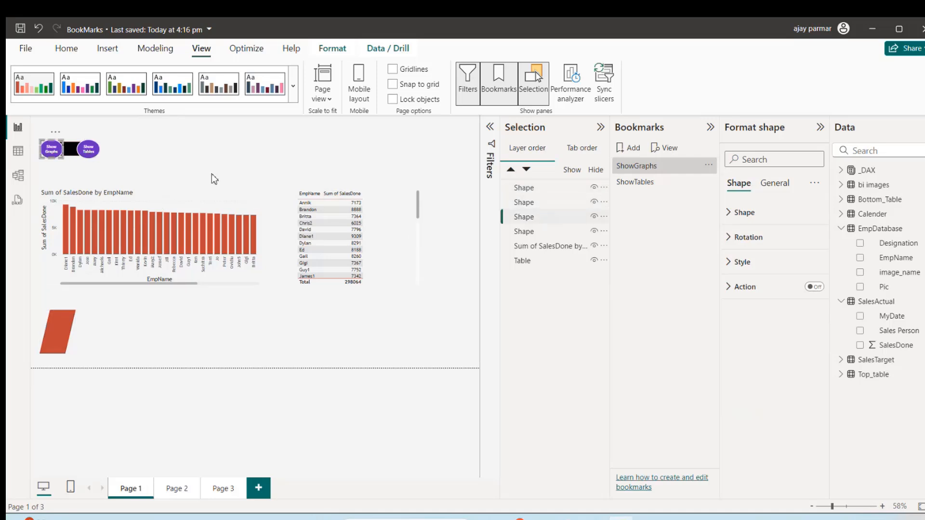
click(167, 200)
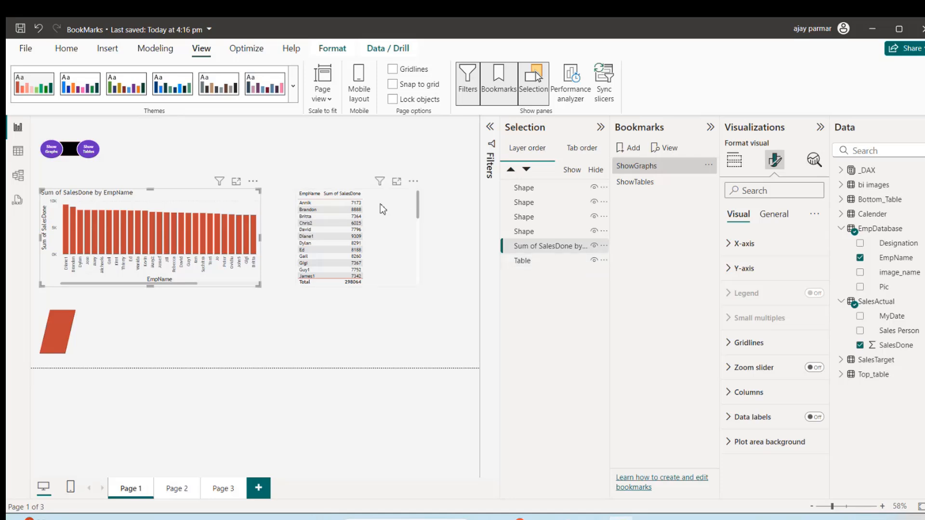
click(527, 191)
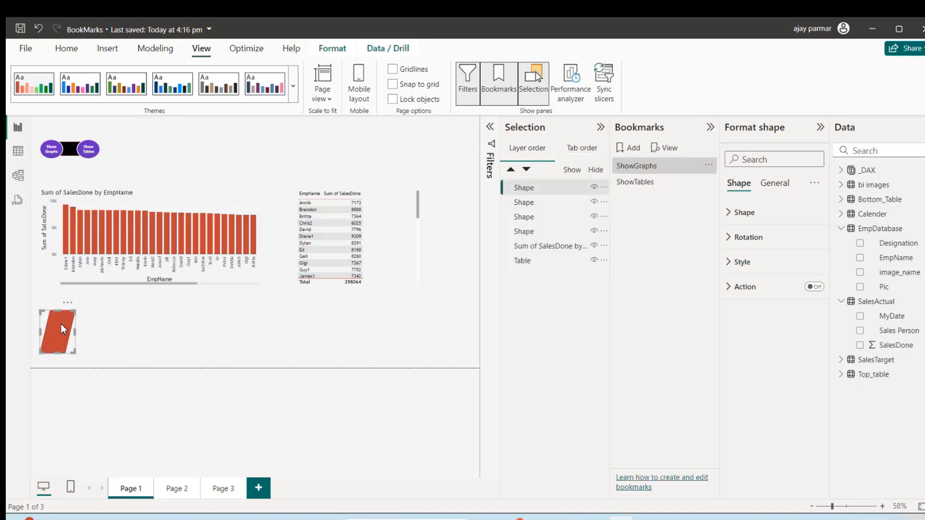
Rename the layer of the "Show Tables" circle btn_ShowTbl
click(530, 202)
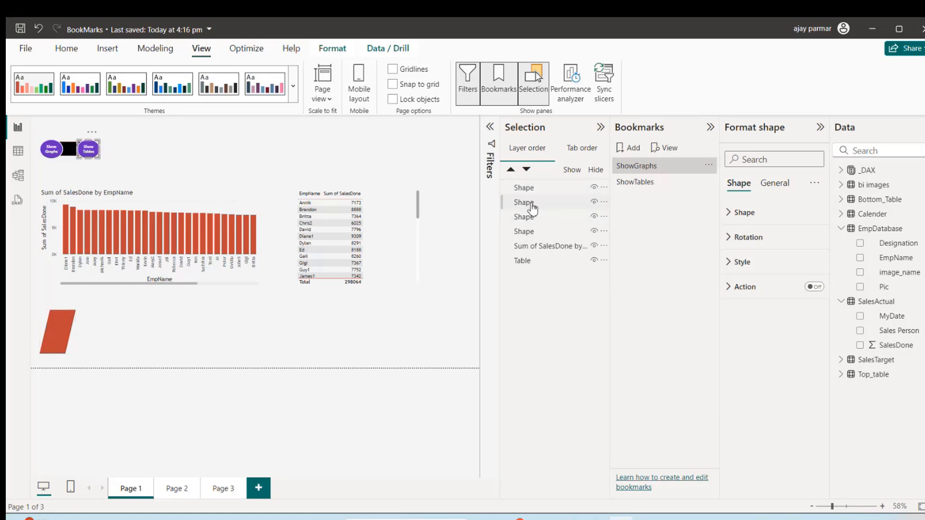
double_click(533, 204)
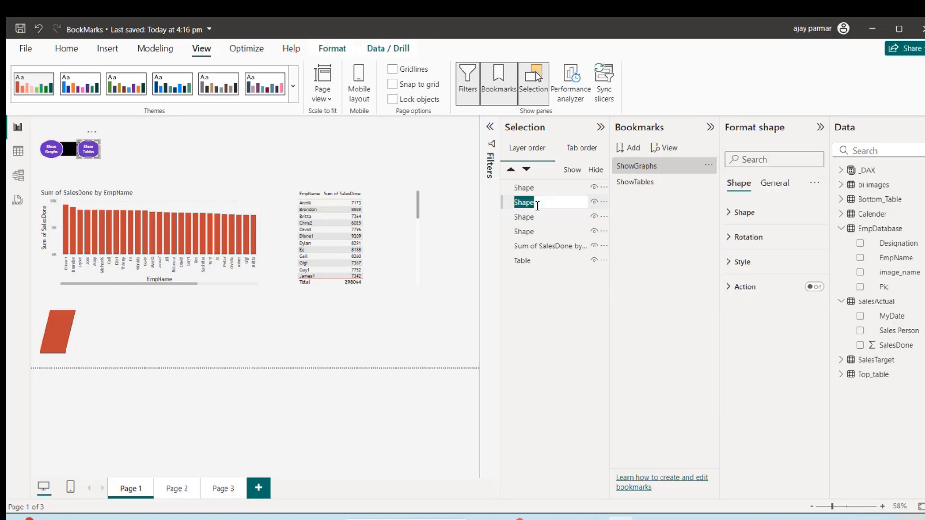
text(btn)
text(_S)
text(how)
text(Table)
key(BackSpace)
key(BackSpace)
key(BackSpace)
text(bl)
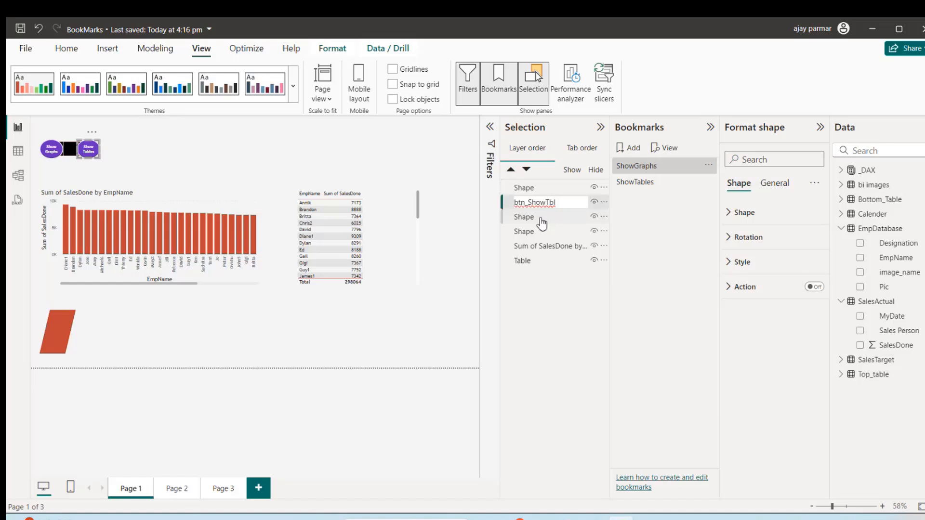
Rename the layer of the "Show Graphs" circle btn_ShowGraphs
click(541, 220)
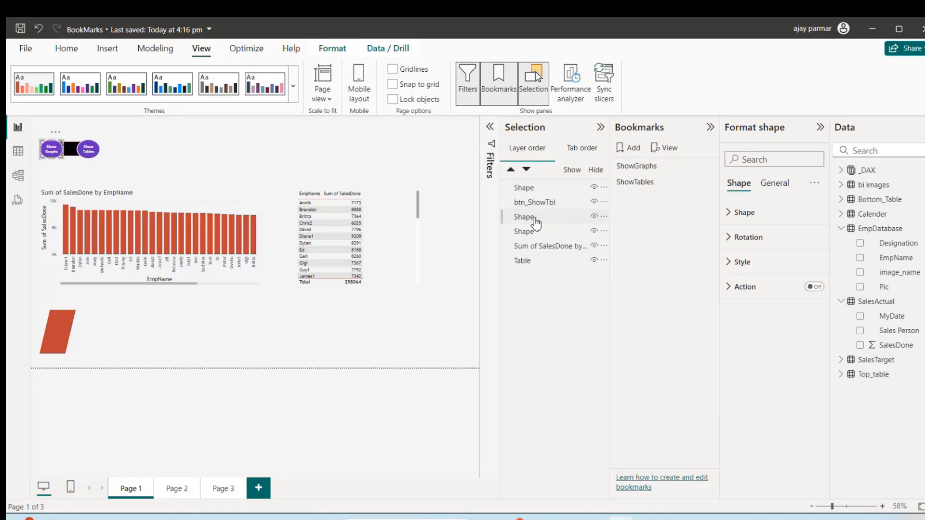
double_click(536, 218)
text(btn)
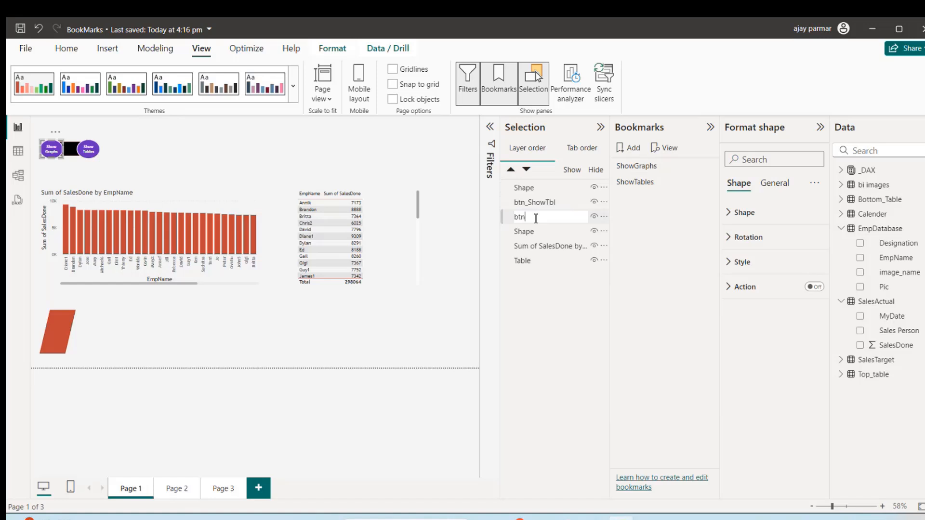
text(_ShowGraphs)
Rename the layer of the black bar behind the circles shp_box
click(537, 234)
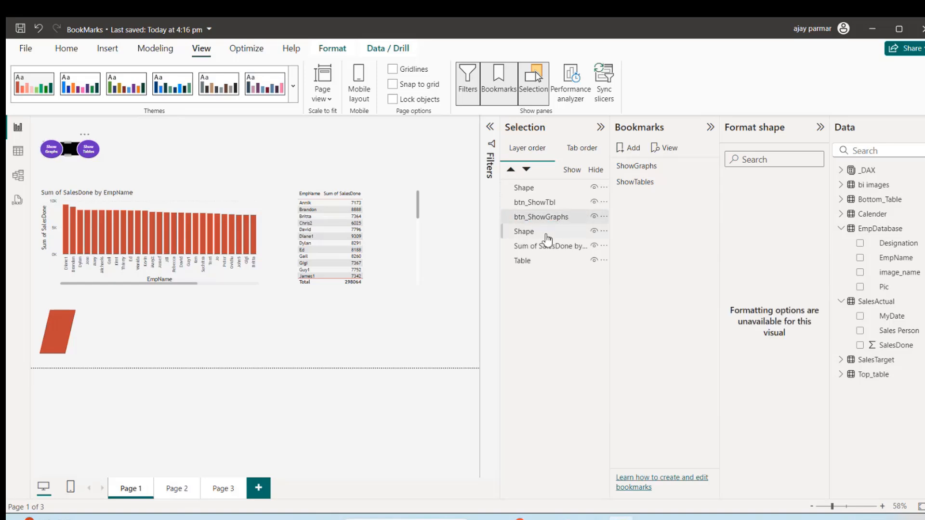
click(536, 236)
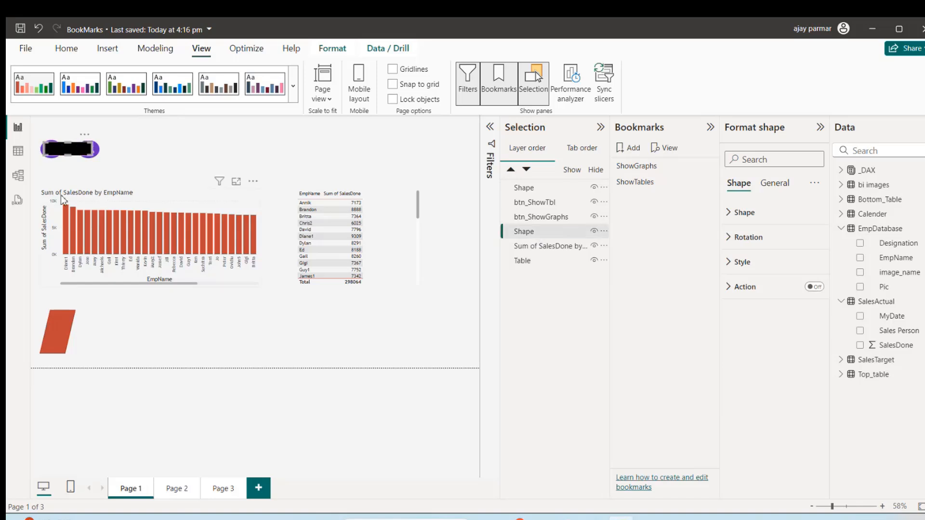
double_click(525, 233)
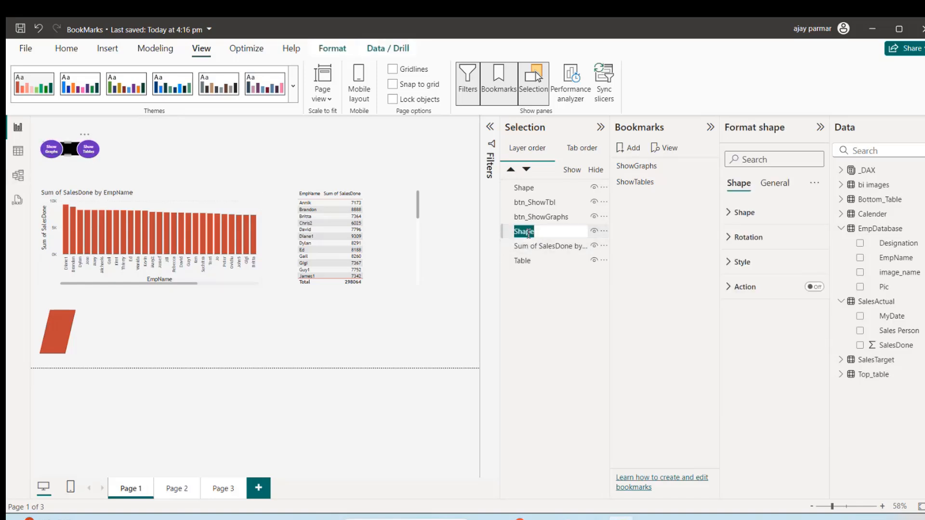
text(shp_box)
key(Return)
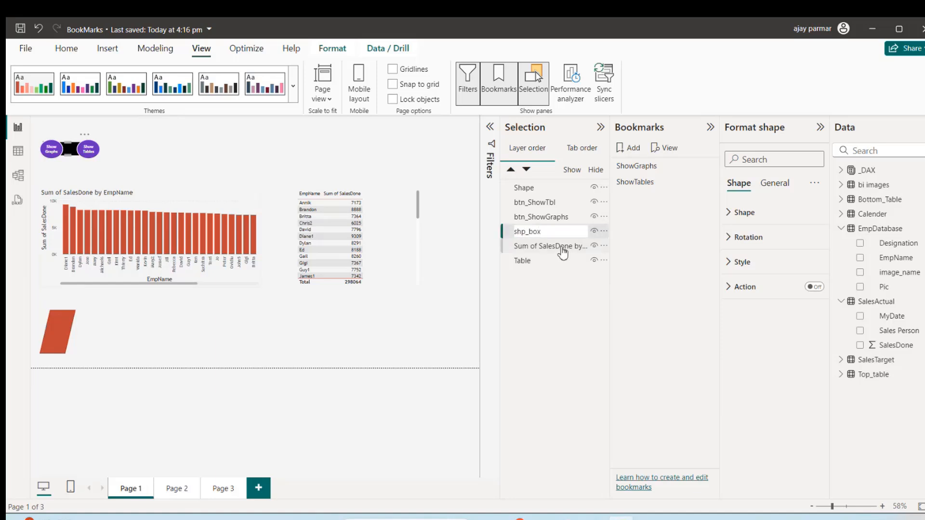
Rename the layer of the sales column chart Graph_Visual
click(561, 250)
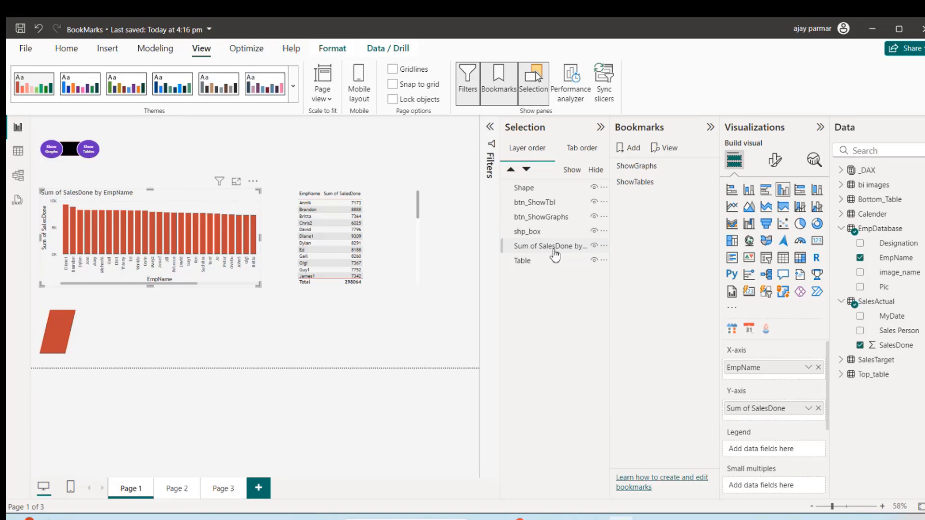
double_click(555, 251)
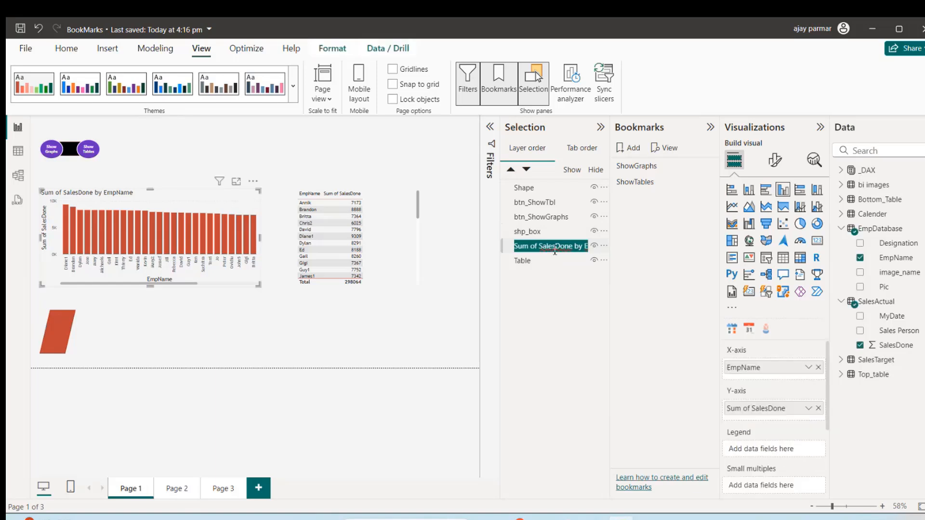
text(Graph)
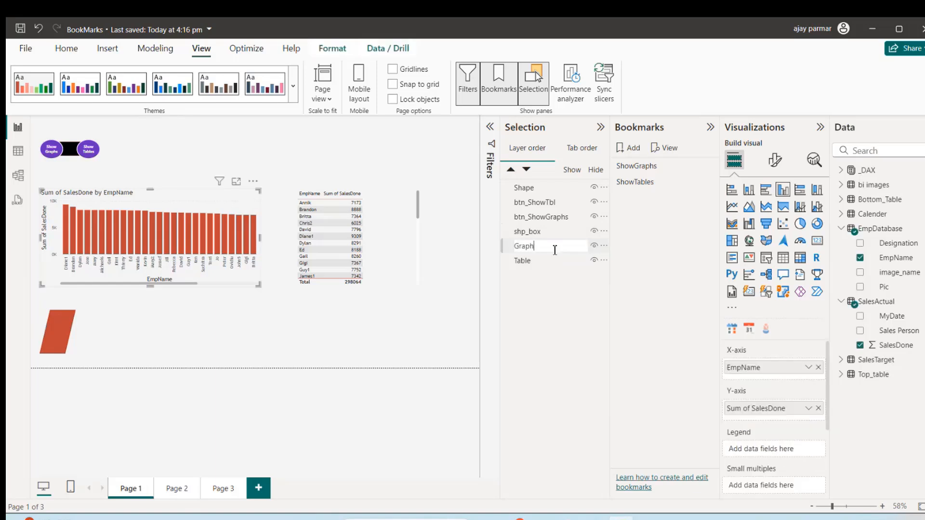
text(_Visual)
Rename the layer of the sales table Graph_Table
click(536, 262)
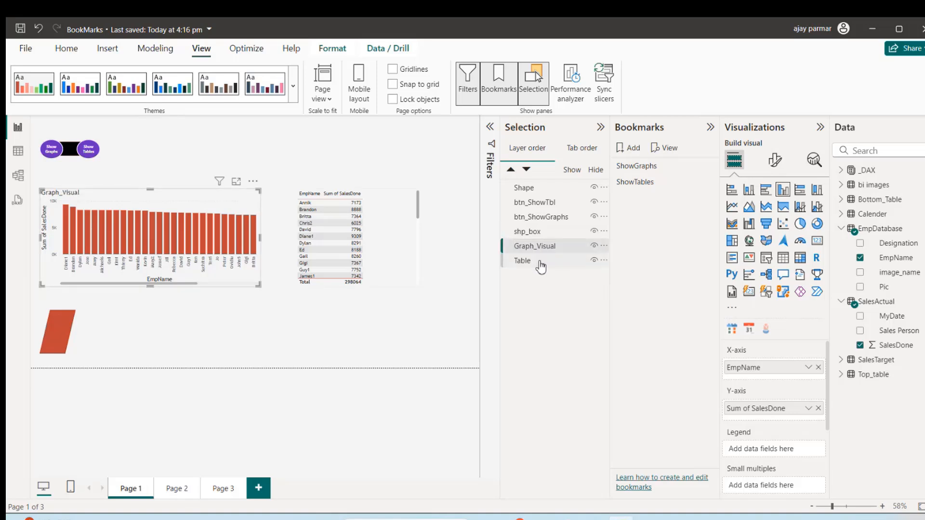
double_click(535, 264)
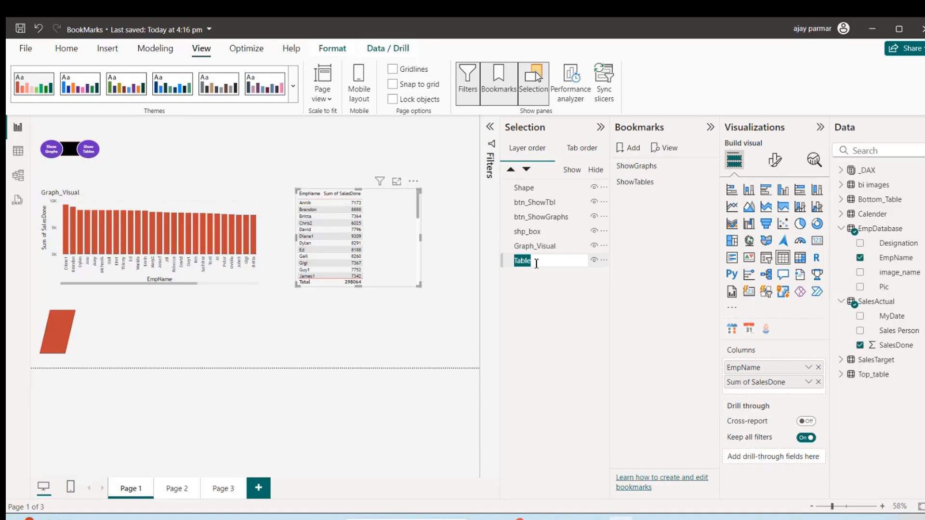
click(536, 264)
text(Graph_)
key(Return)
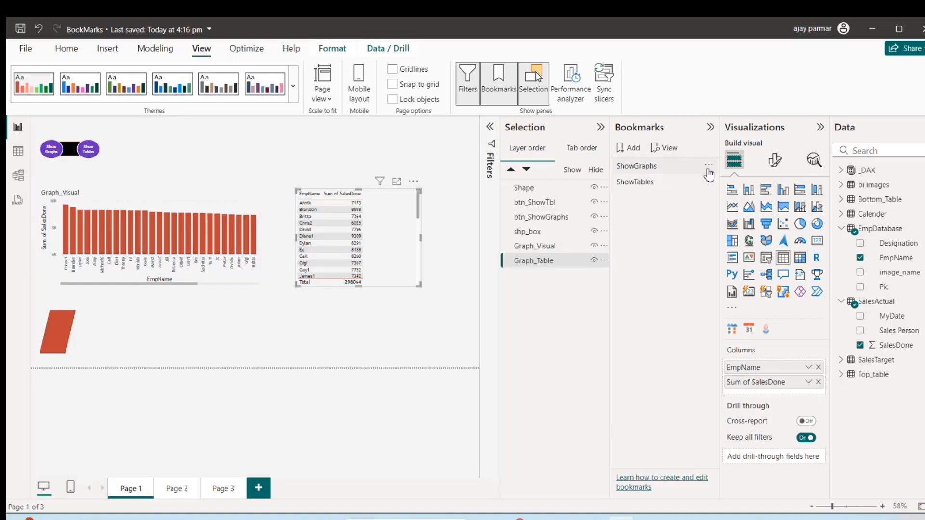
Review the options of the ShowGraphs bookmark, including what it captures and which visuals it covers
click(709, 166)
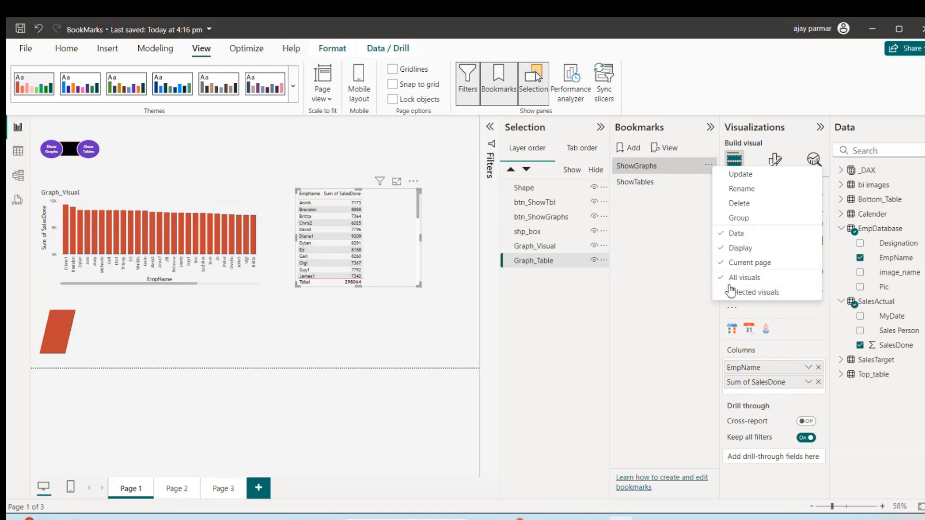
click(653, 171)
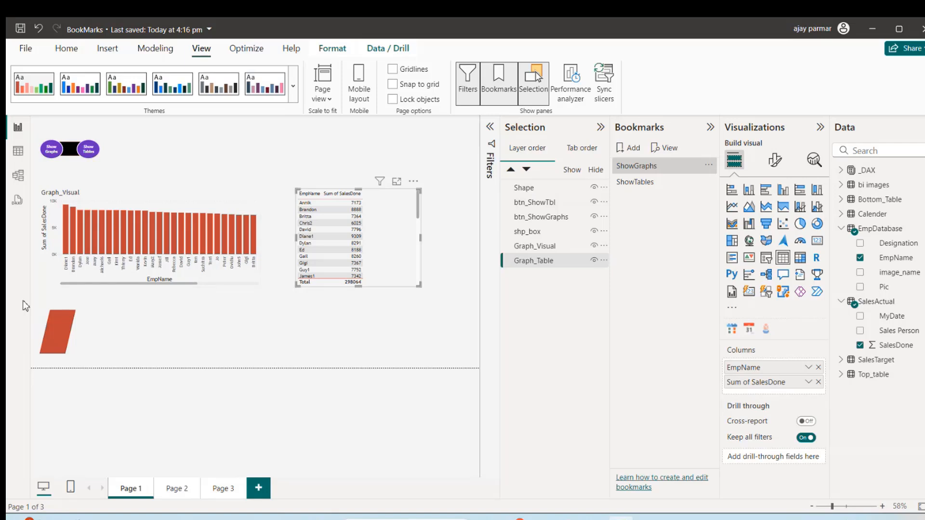
click(66, 328)
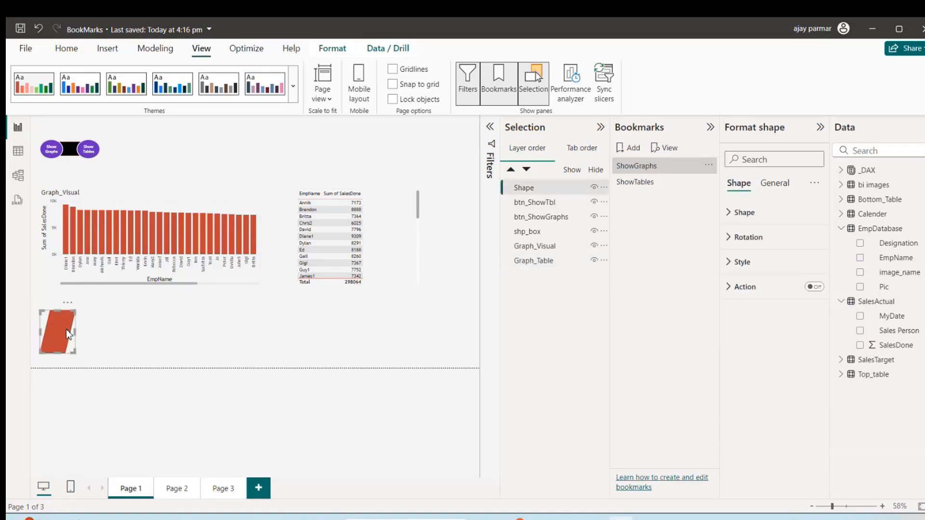
click(229, 345)
click(107, 48)
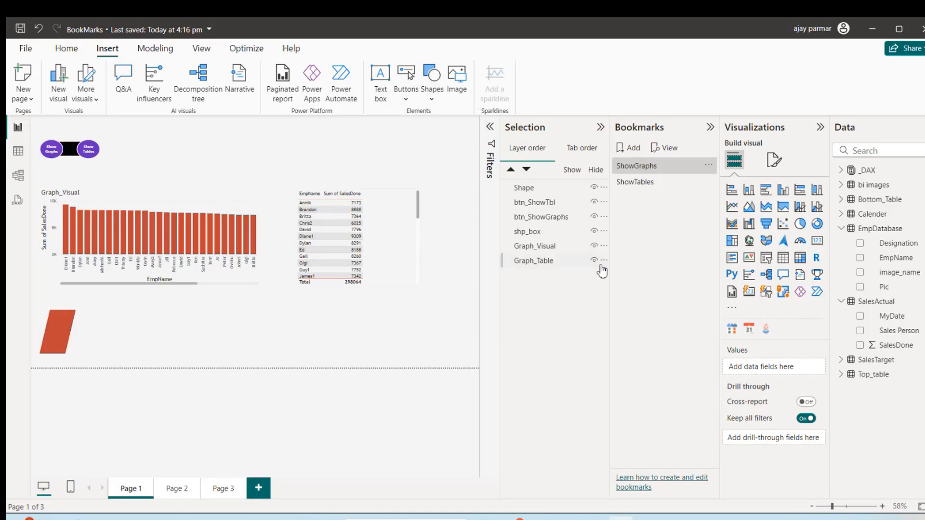
Add an empty card visual and place it below the sales chart, beside the red parallelogram
click(818, 246)
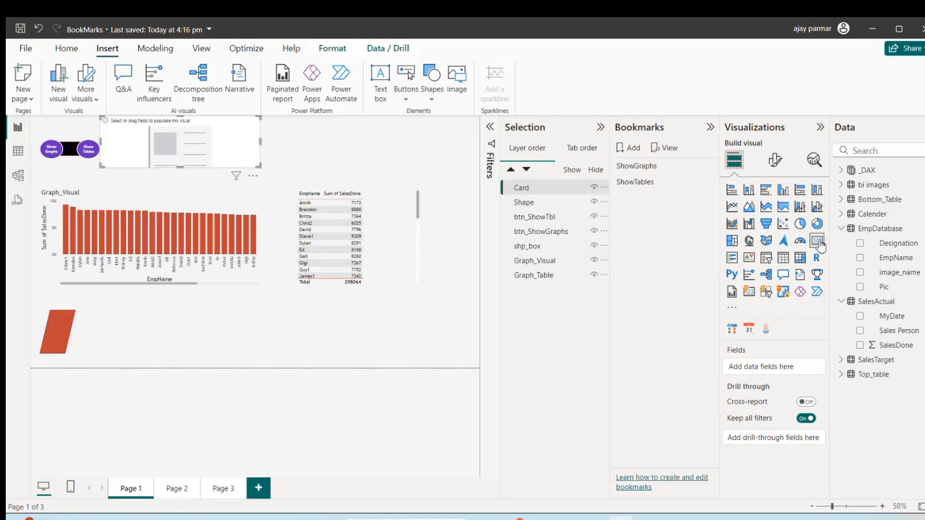
drag(232, 159, 250, 359)
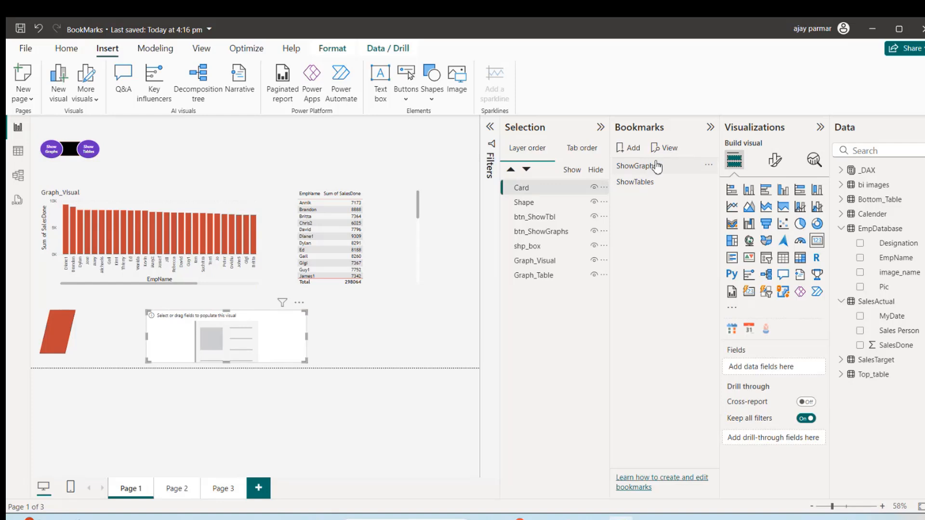
Make the ShowGraphs and ShowTables bookmarks apply to selected visuals only, and check the option on both
click(707, 166)
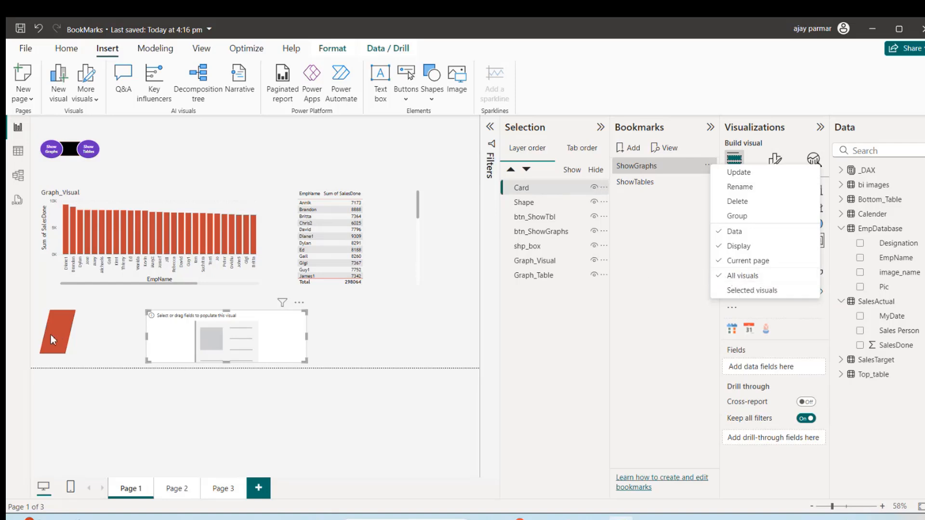
click(725, 291)
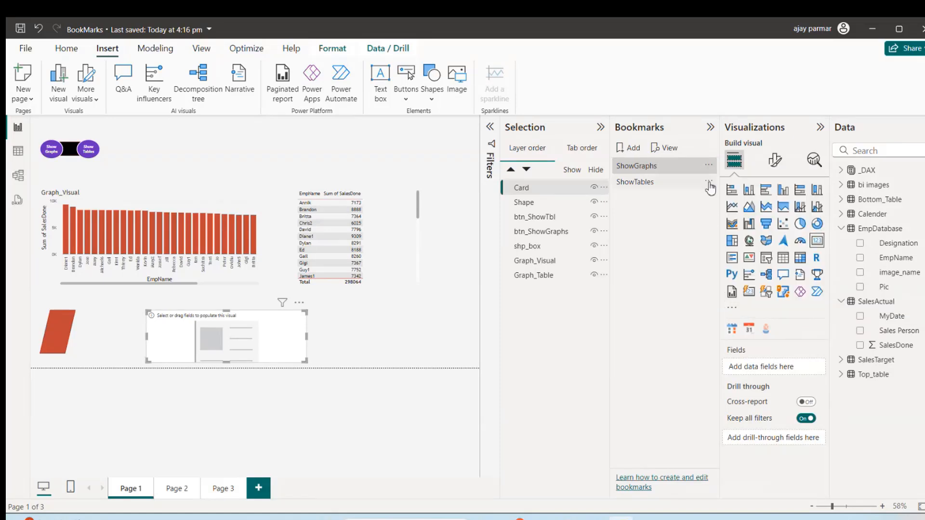
click(709, 185)
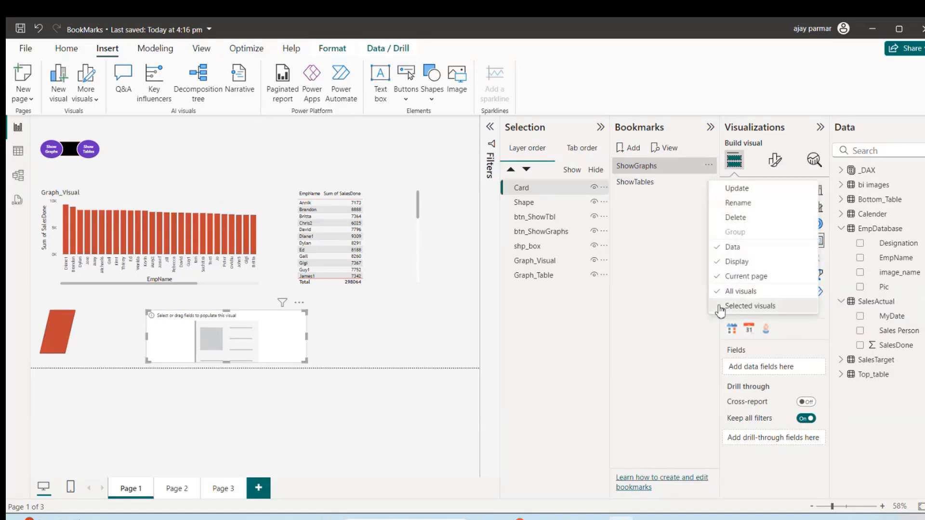
click(720, 307)
click(708, 165)
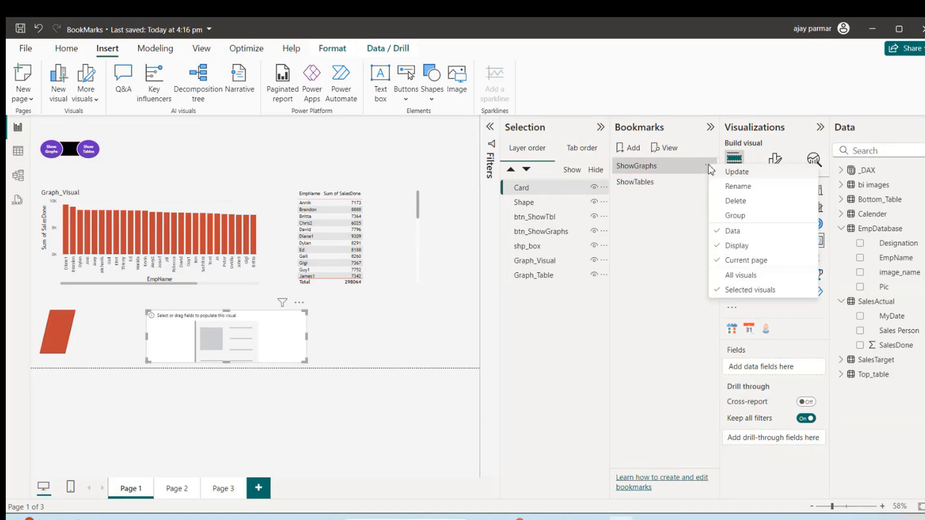
click(682, 180)
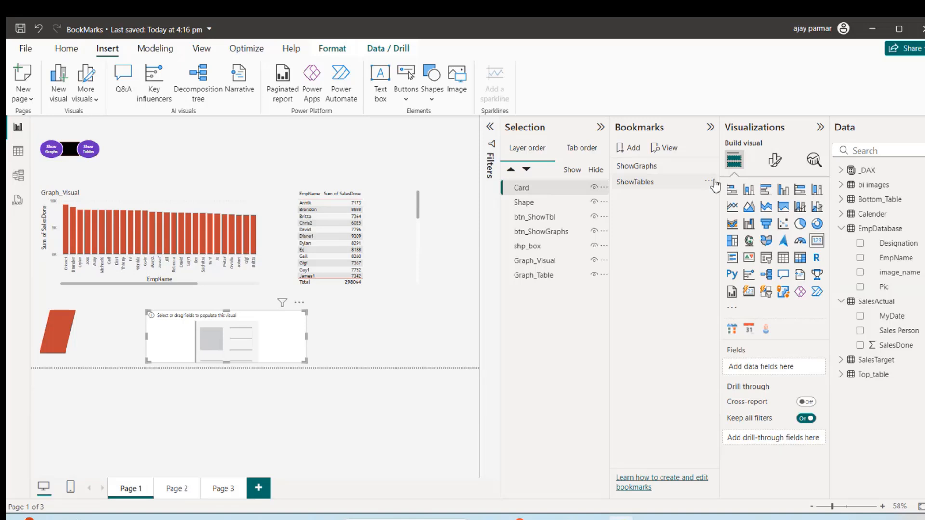
click(708, 181)
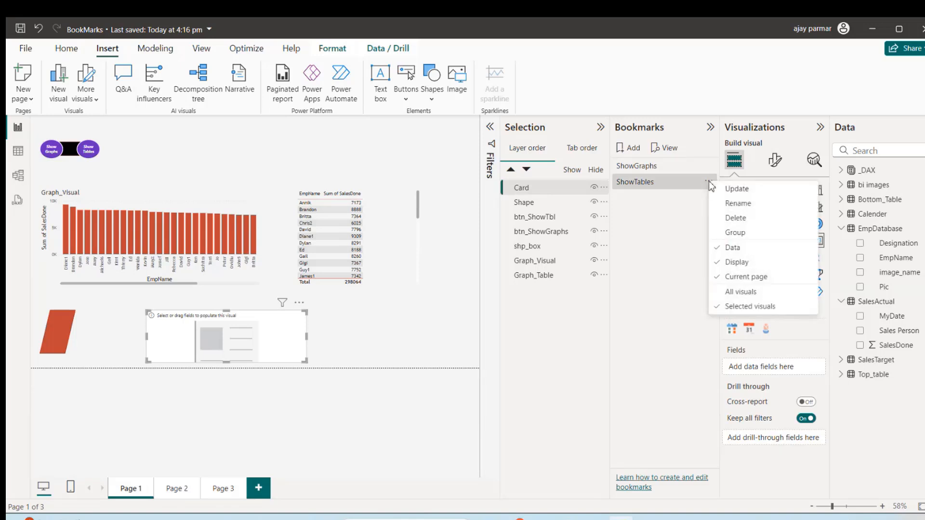
click(683, 215)
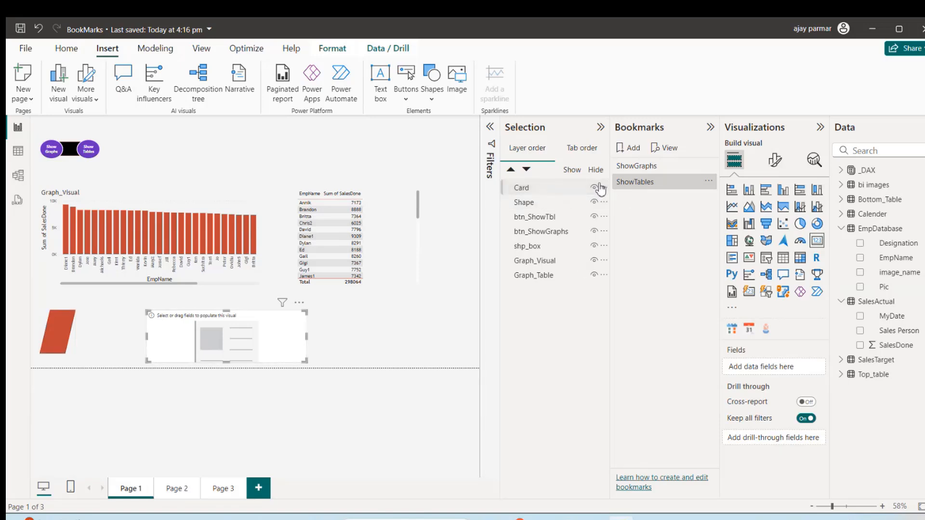
Select the whole layer range from Card to Graph_Table and remove Card and Shape from the selection
click(643, 166)
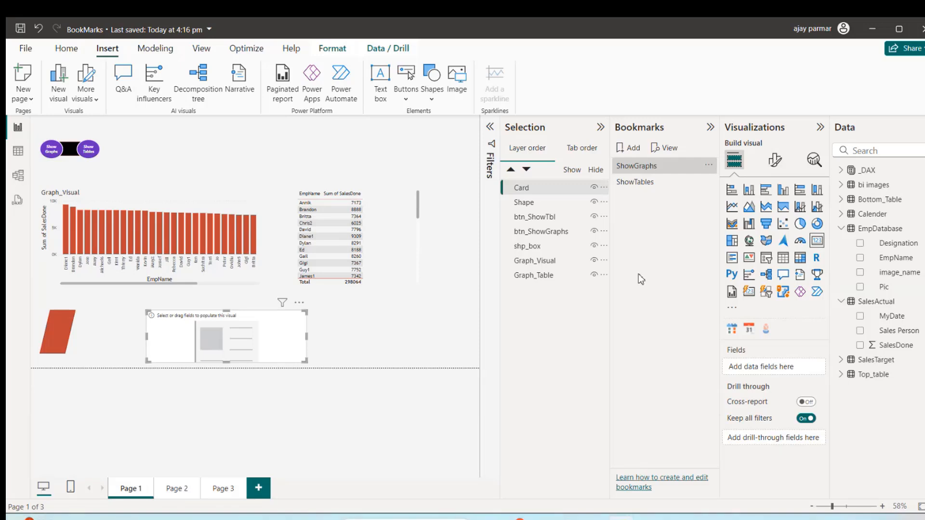
click(540, 282)
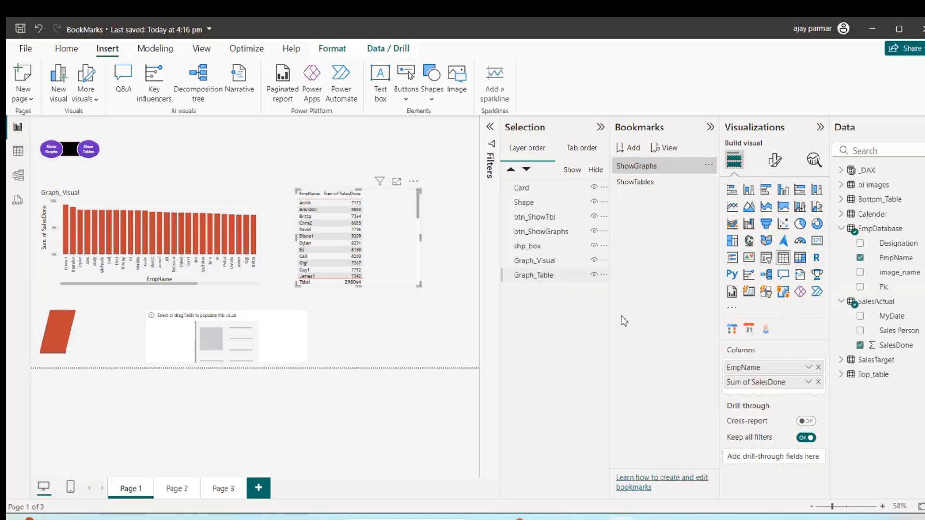
click(537, 188)
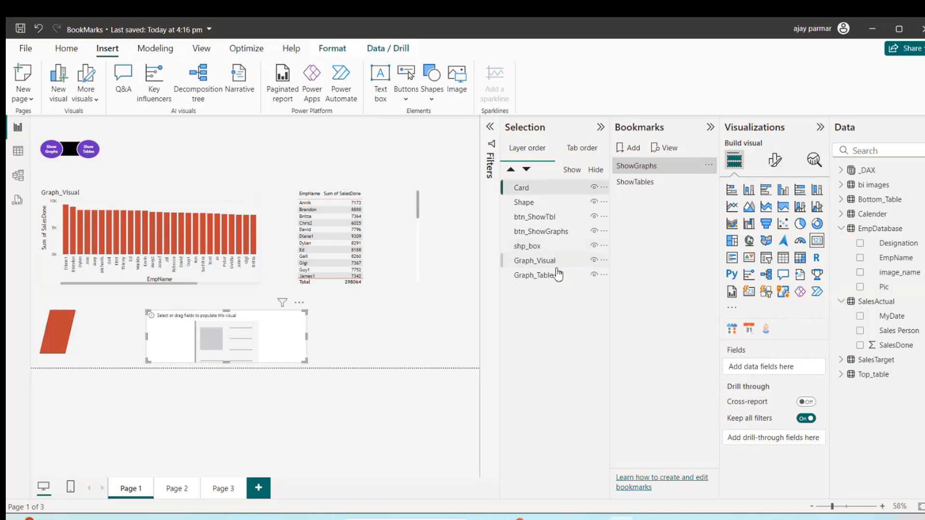
shift+click(536, 276)
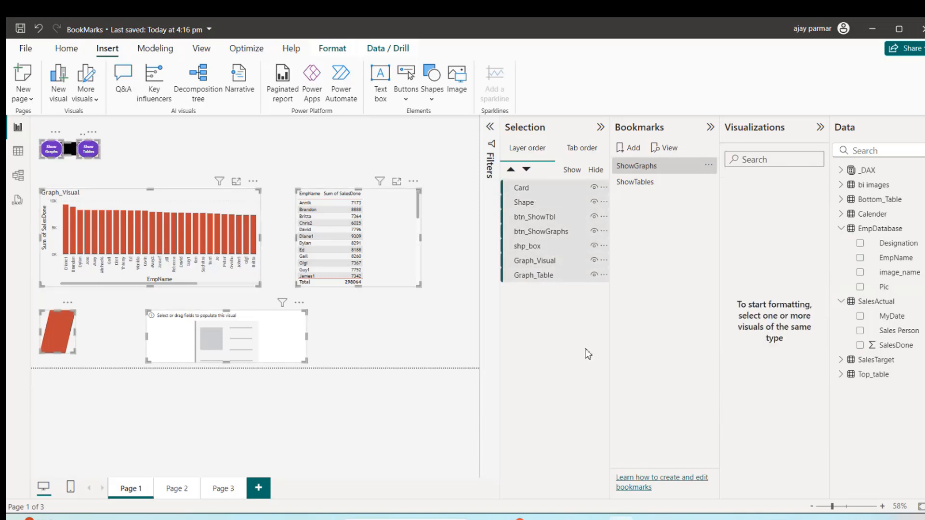
ctrl+click(534, 188)
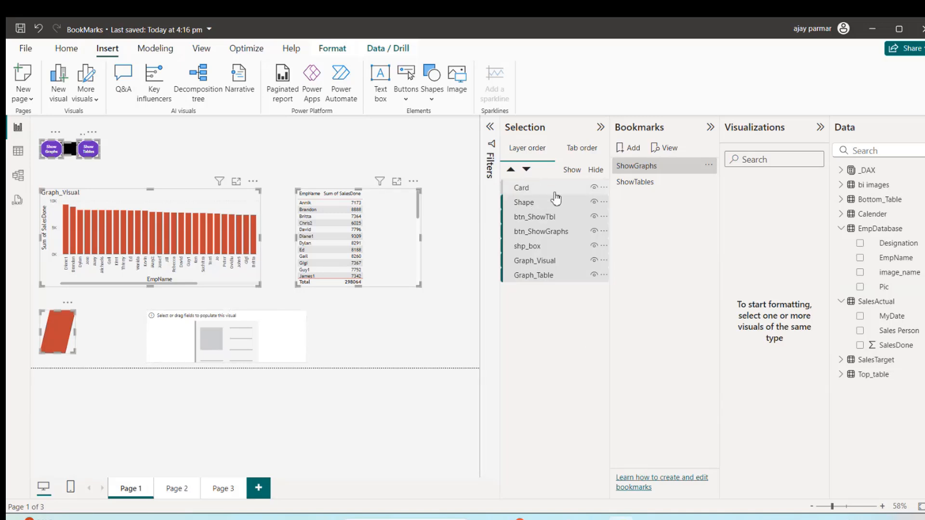
ctrl+click(542, 203)
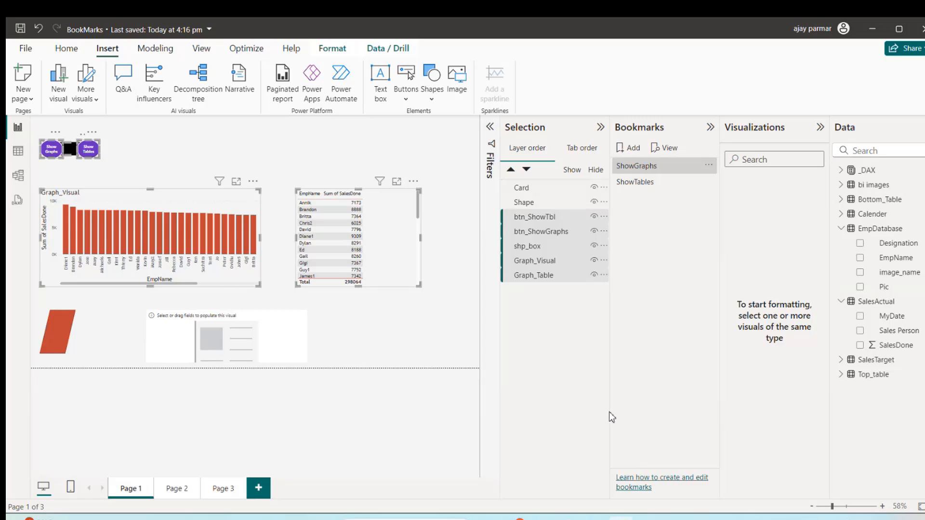
click(529, 189)
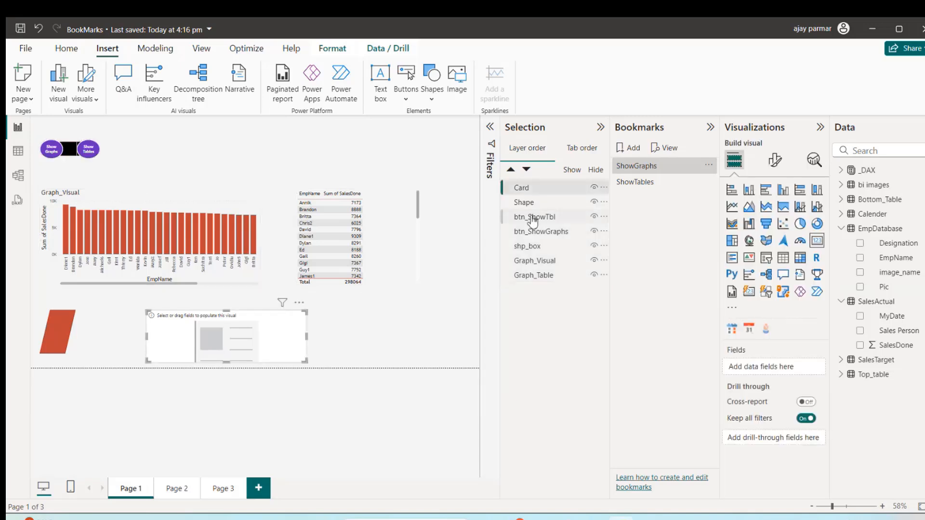
Select the layers btn_ShowTbl, btn_ShowGraphs, shp_box, Graph_Visual and Graph_Table together, leaving out Card and Shape
click(532, 217)
ctrl+click(546, 235)
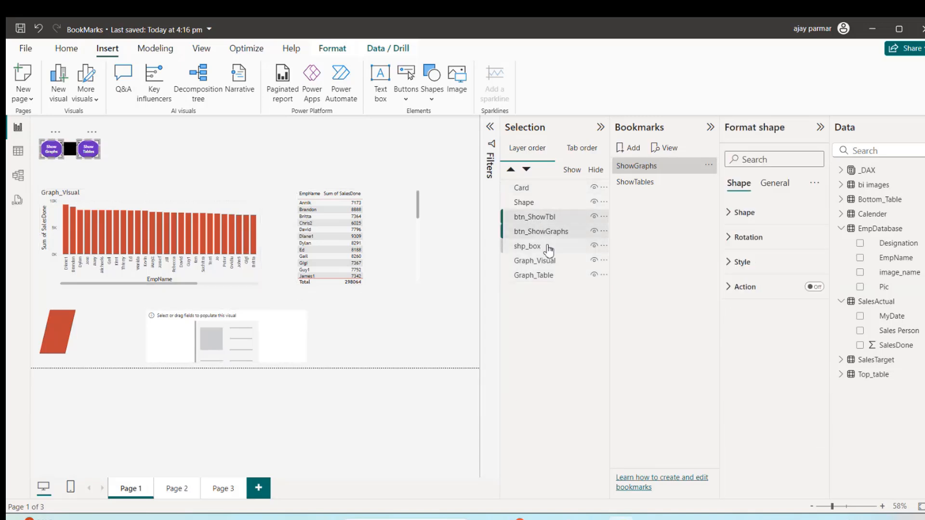
ctrl+click(547, 247)
ctrl+click(549, 261)
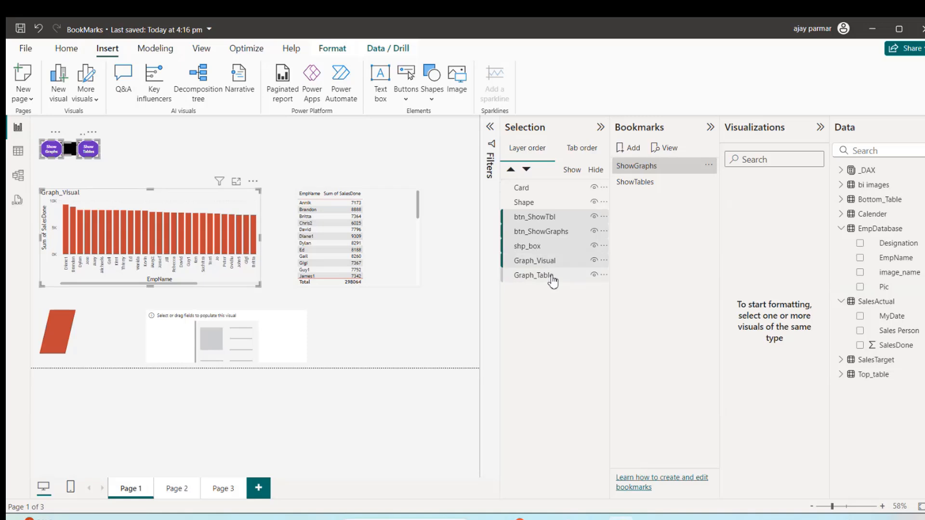
ctrl+click(551, 277)
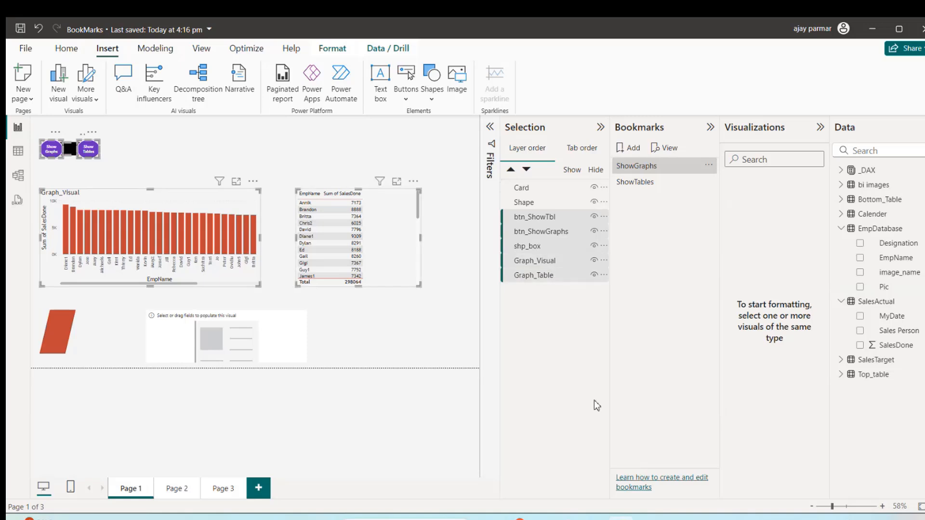
ctrl+click(554, 217)
ctrl+click(570, 233)
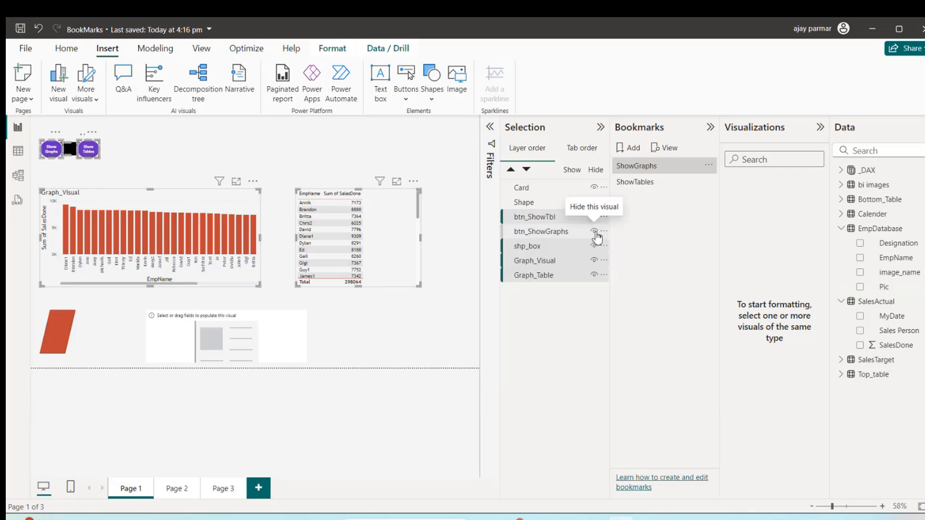
Hide the btn_ShowGraphs and Graph_Table layers for the graph view
click(595, 233)
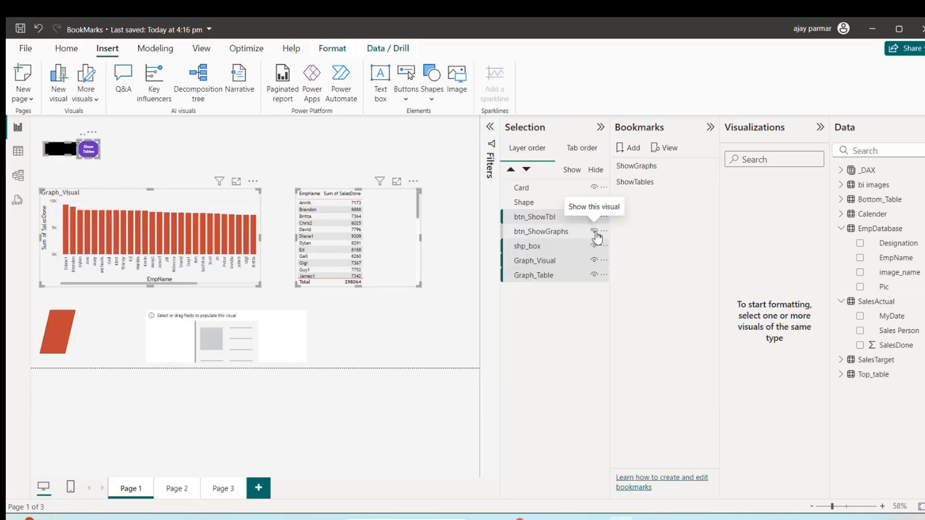
click(594, 275)
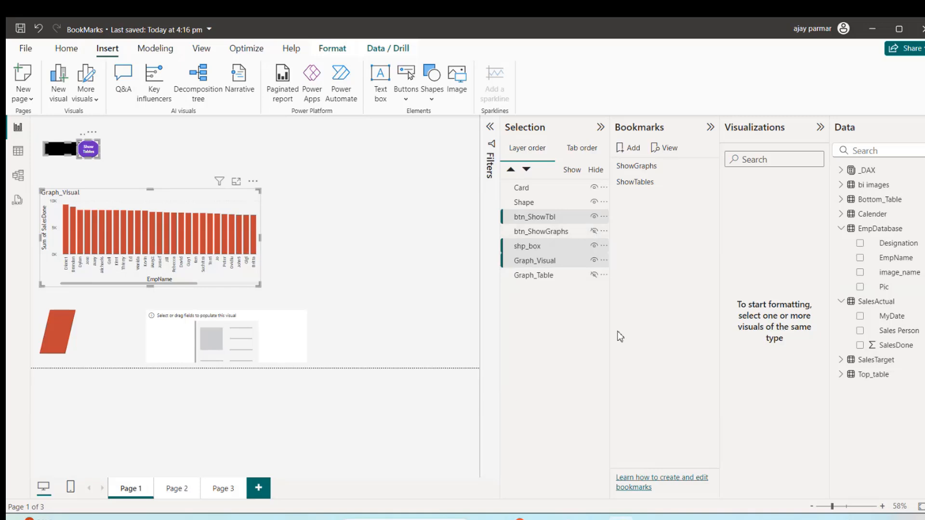
Add the hidden btn_ShowGraphs and Graph_Table layers back to the selection and update the ShowGraphs bookmark
ctrl+click(543, 236)
ctrl+click(541, 277)
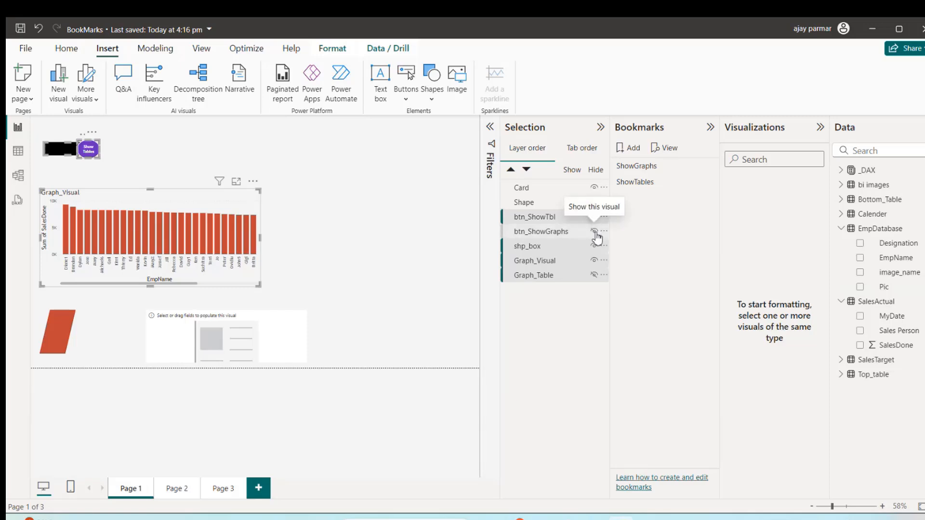
ctrl+click(551, 236)
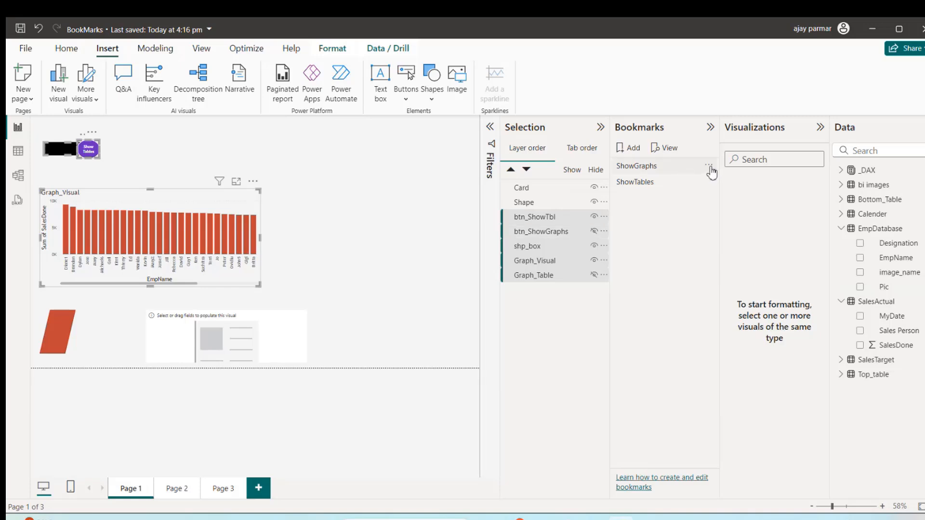
click(708, 167)
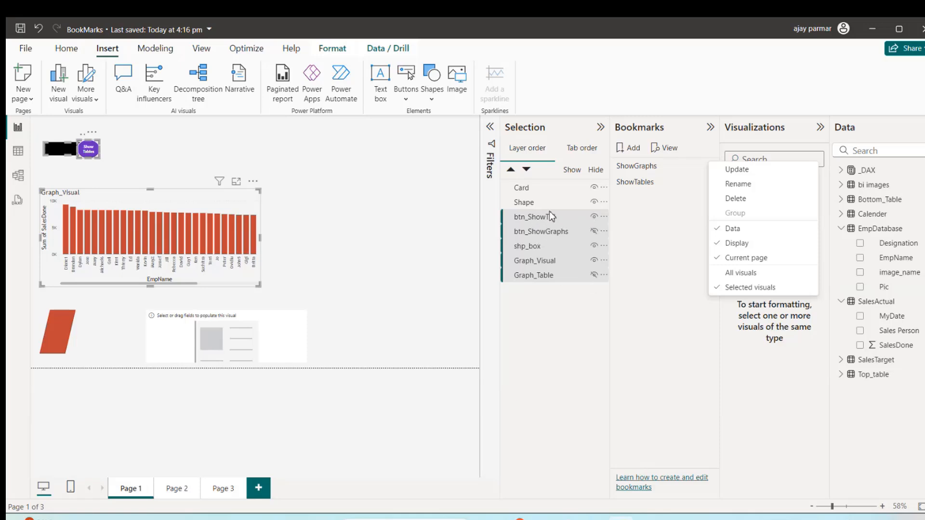
click(741, 170)
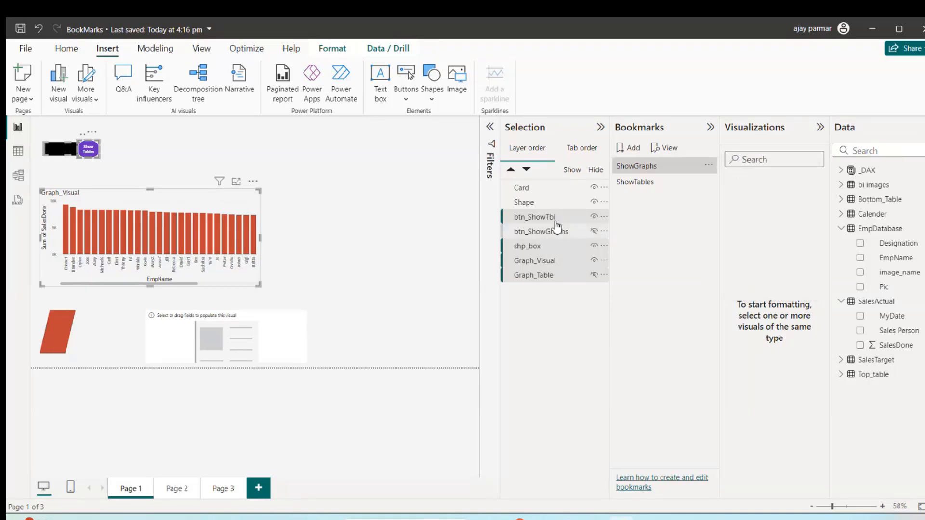
Prepare the table view by showing btn_ShowGraphs and Graph_Table and hiding btn_ShowTbl and Graph_Visual
click(651, 184)
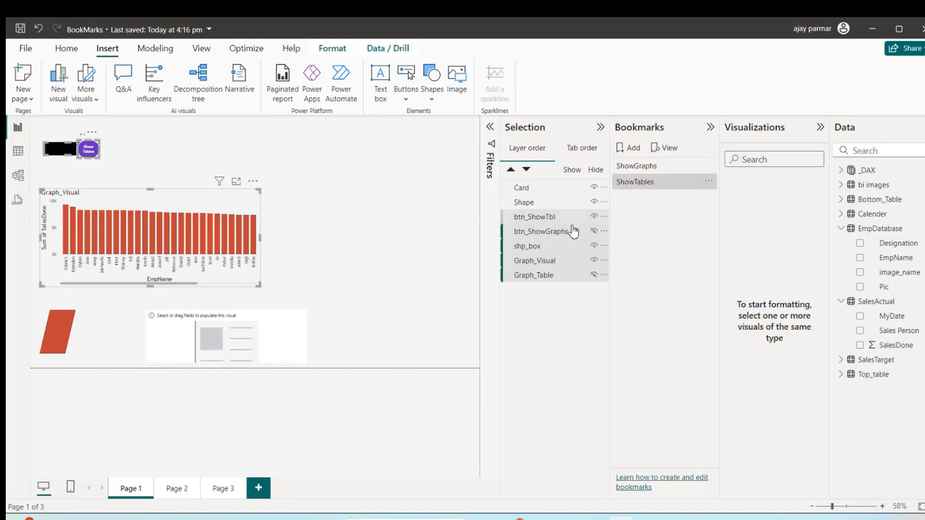
ctrl+click(552, 284)
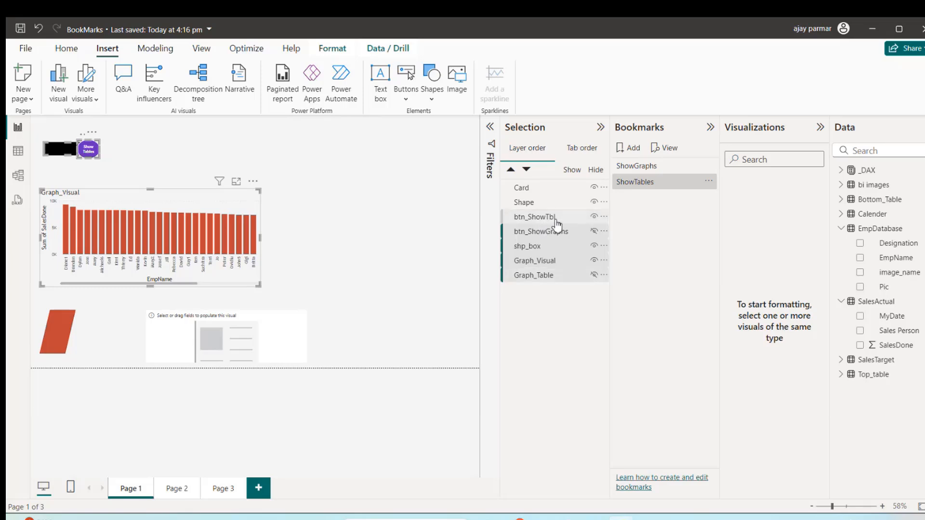
click(594, 231)
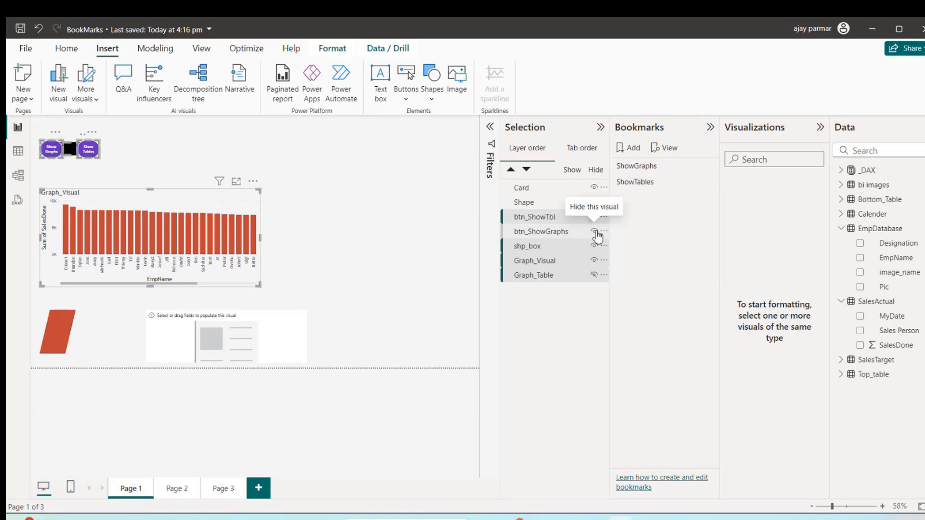
click(594, 233)
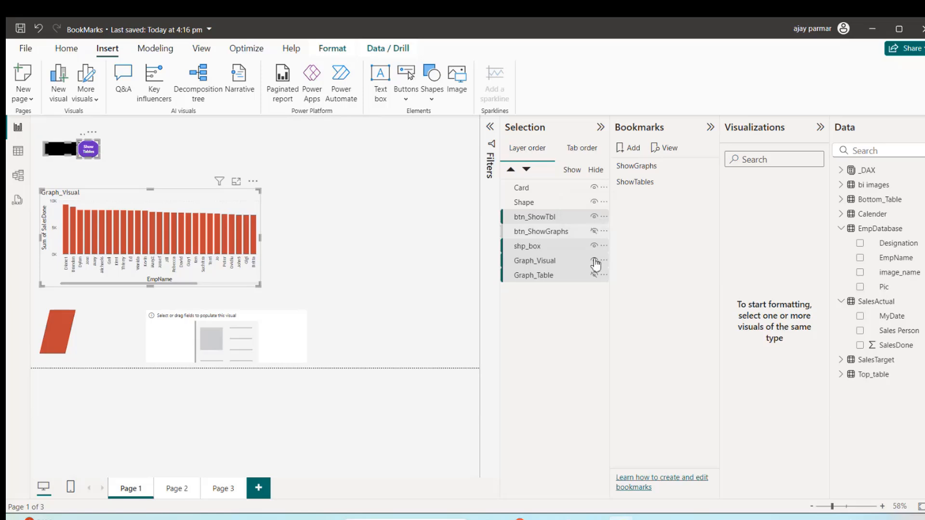
click(594, 275)
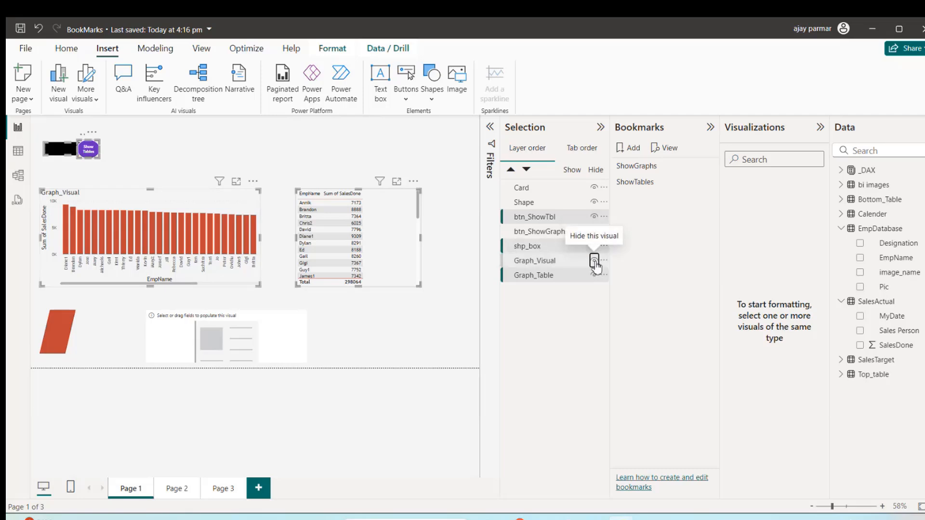
click(595, 260)
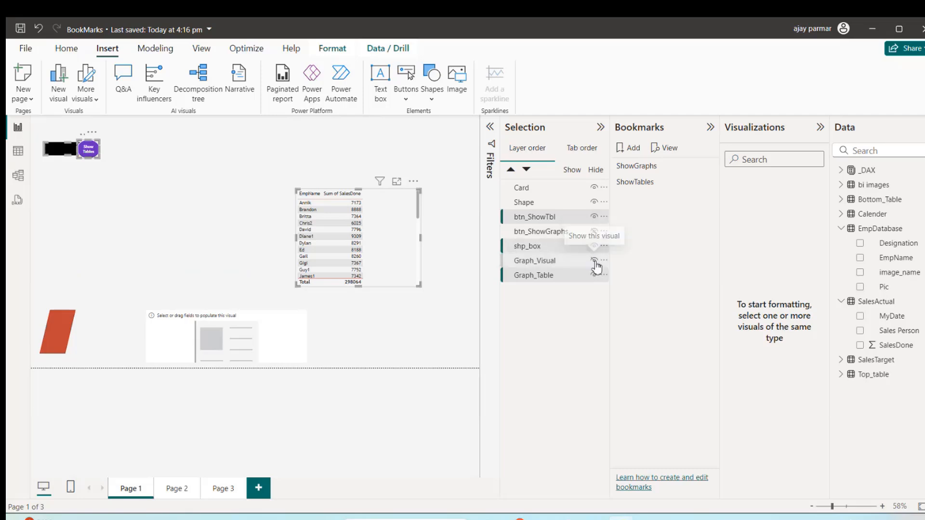
click(594, 217)
click(595, 232)
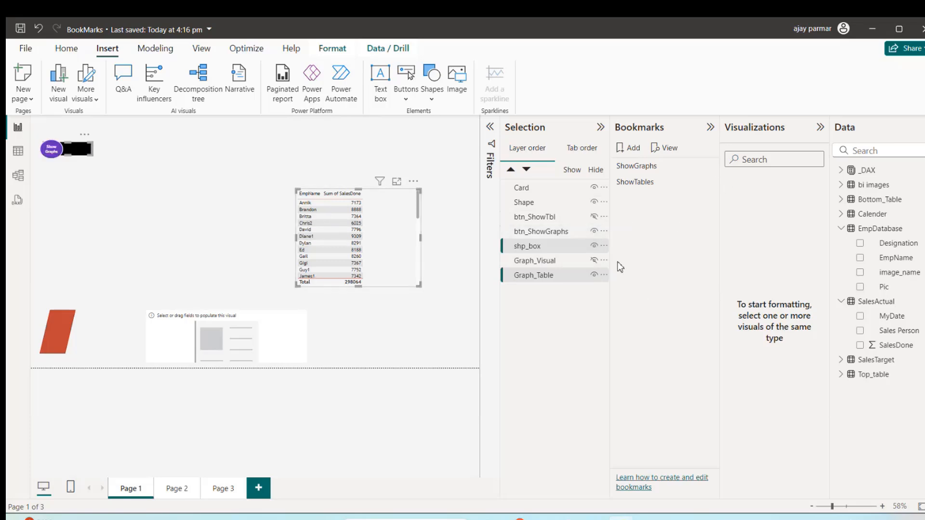
click(545, 262)
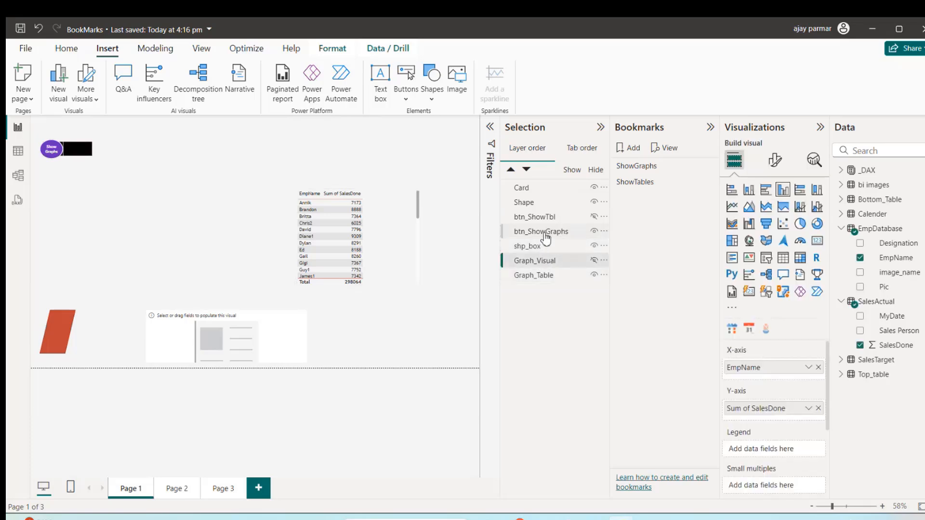
ctrl+click(543, 233)
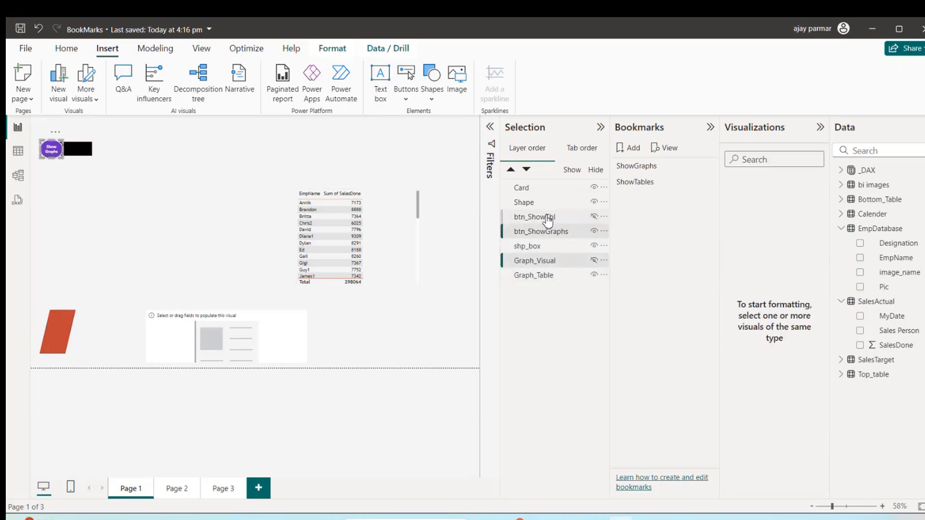
click(547, 218)
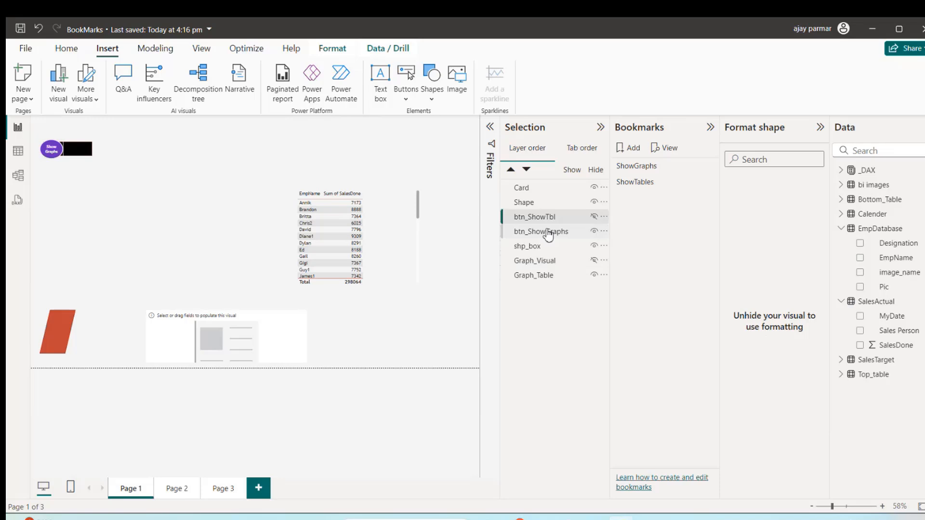
ctrl+click(548, 232)
ctrl+click(546, 247)
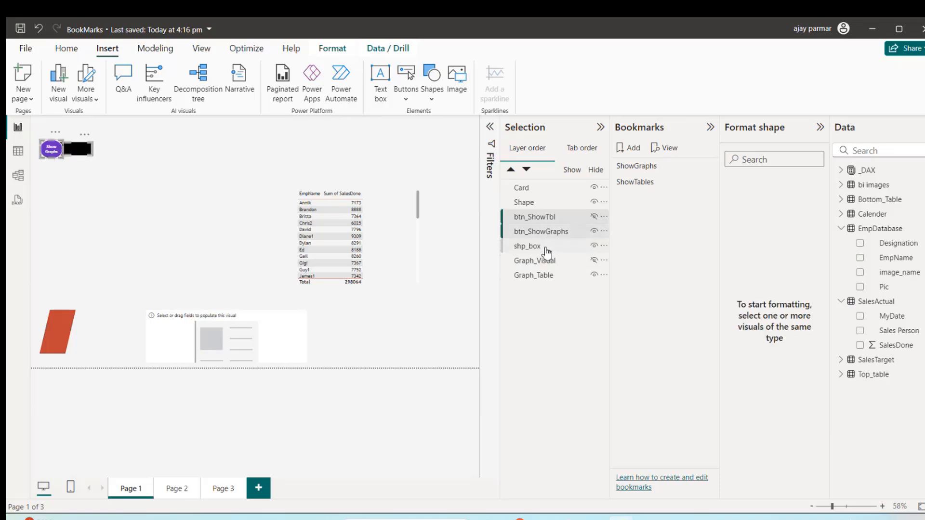
ctrl+click(554, 260)
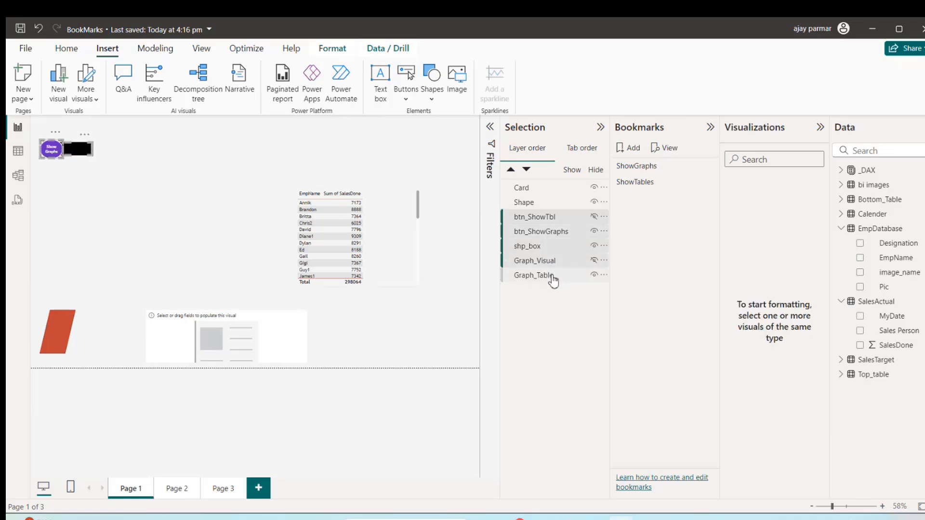
Select the layers Graph_Table, Graph_Visual, shp_box, btn_ShowGraphs and btn_ShowTbl together and update the ShowTables bookmark with them
click(552, 276)
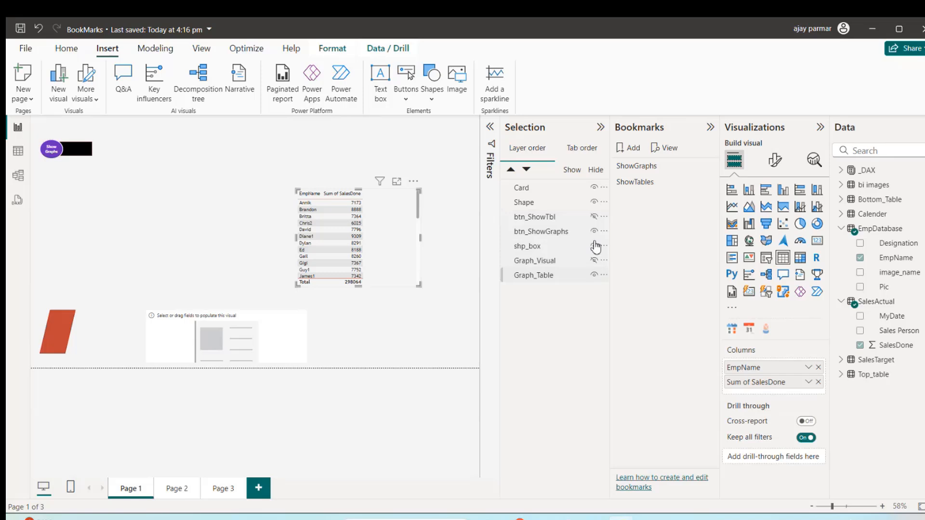
ctrl+click(549, 261)
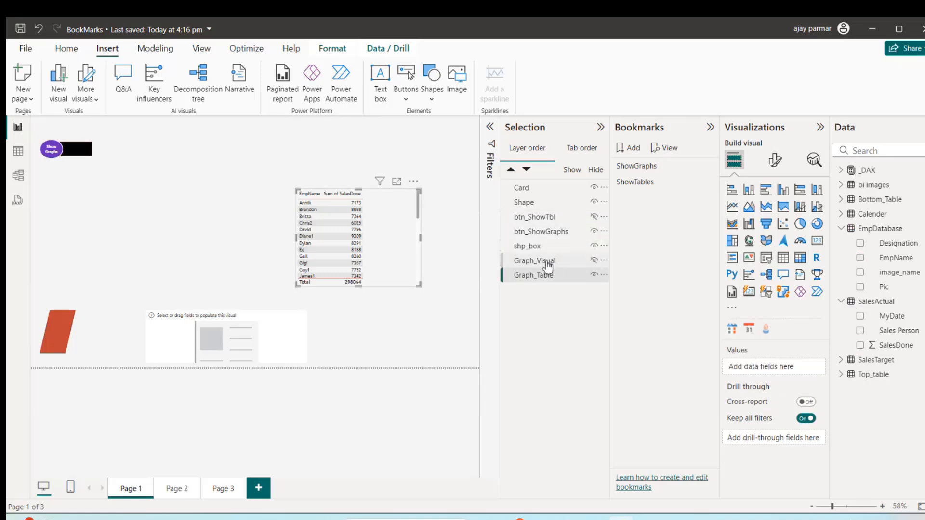
ctrl+click(534, 247)
ctrl+click(531, 231)
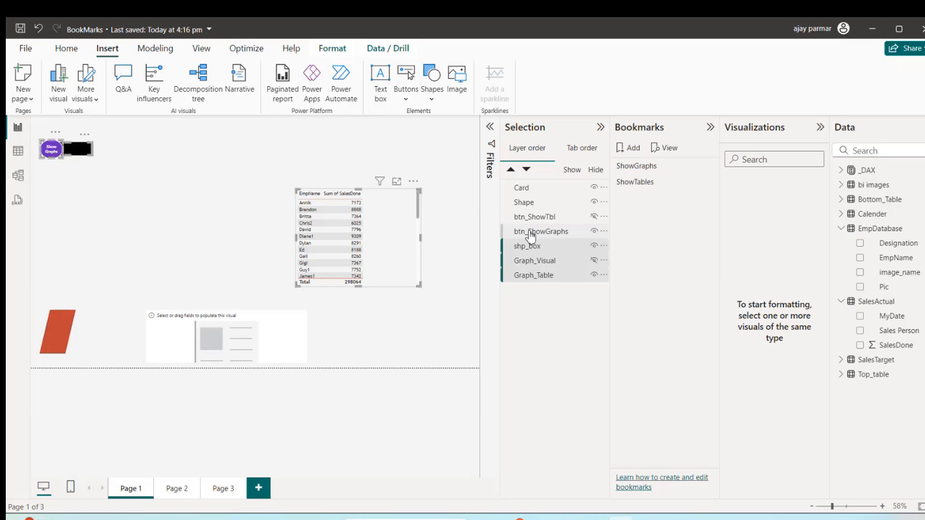
ctrl+click(528, 219)
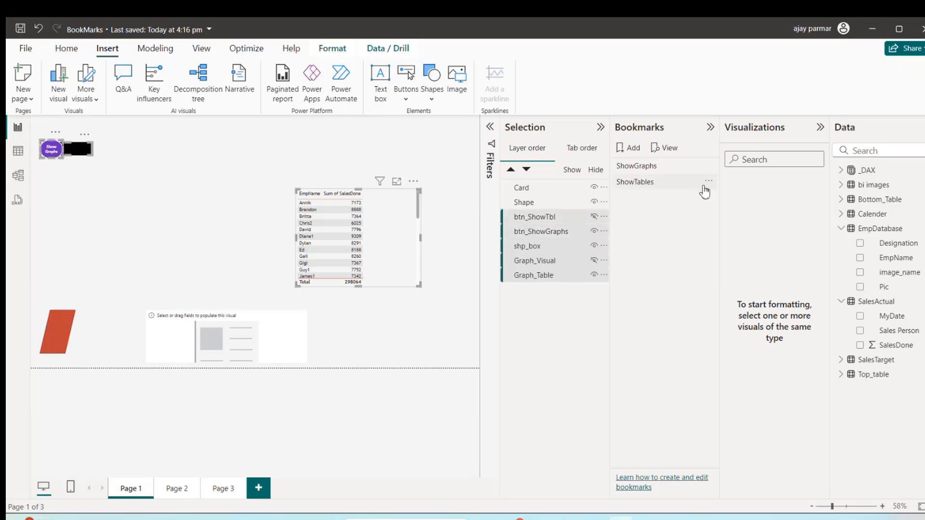
click(708, 182)
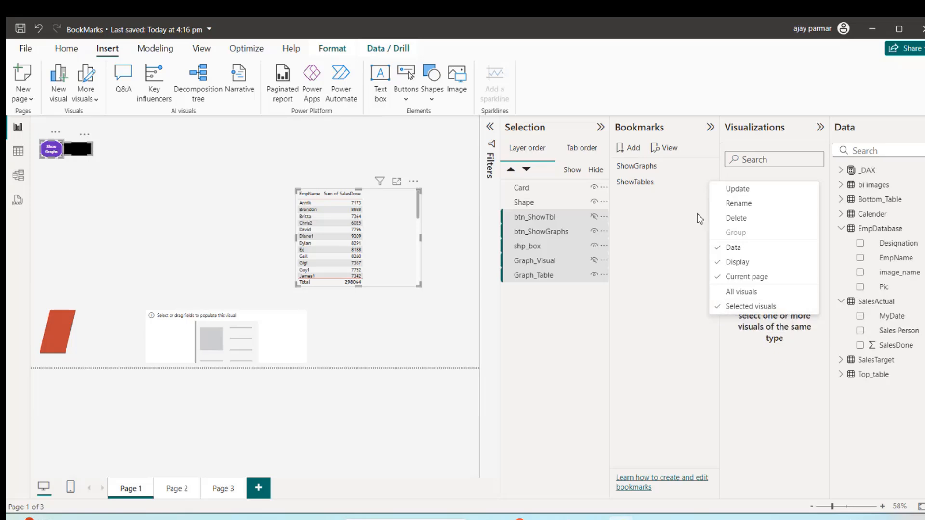
click(736, 189)
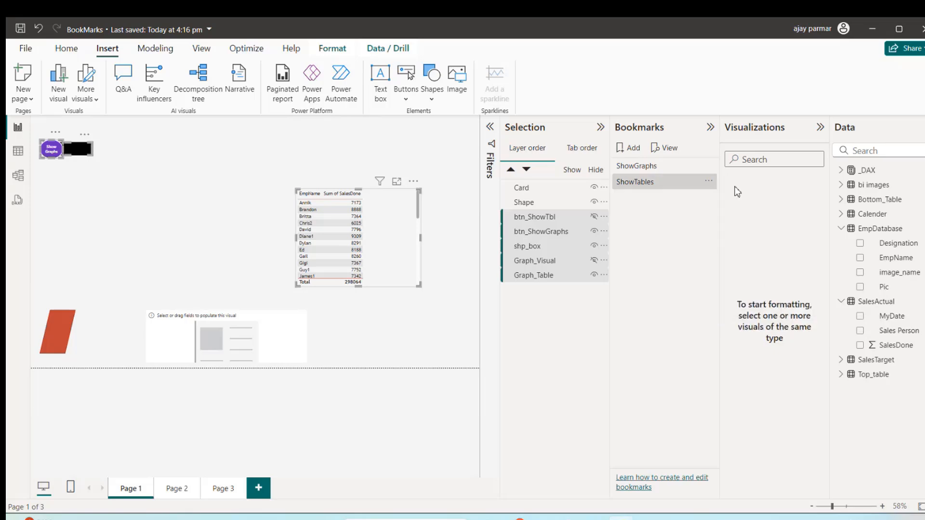
Test the ShowGraphs and ShowTables bookmarks by switching between them, ending on ShowTables
click(635, 166)
click(646, 185)
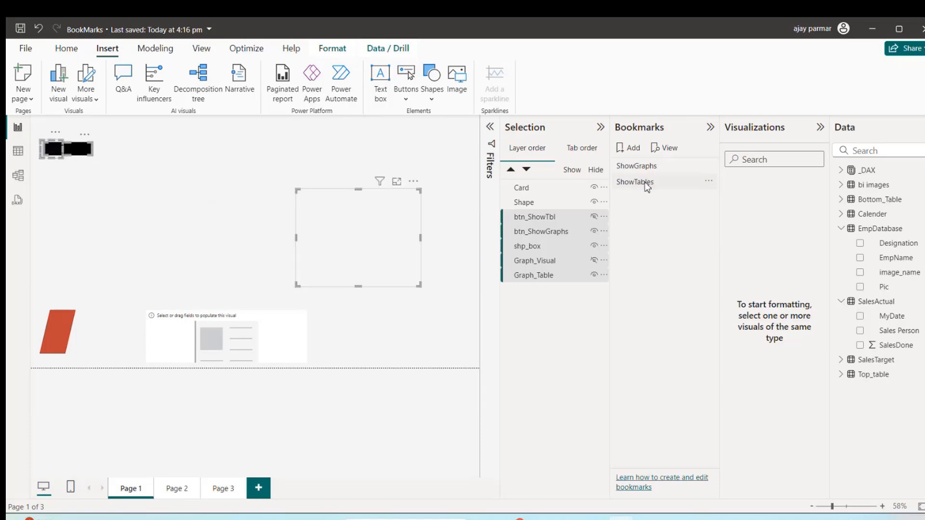
click(633, 166)
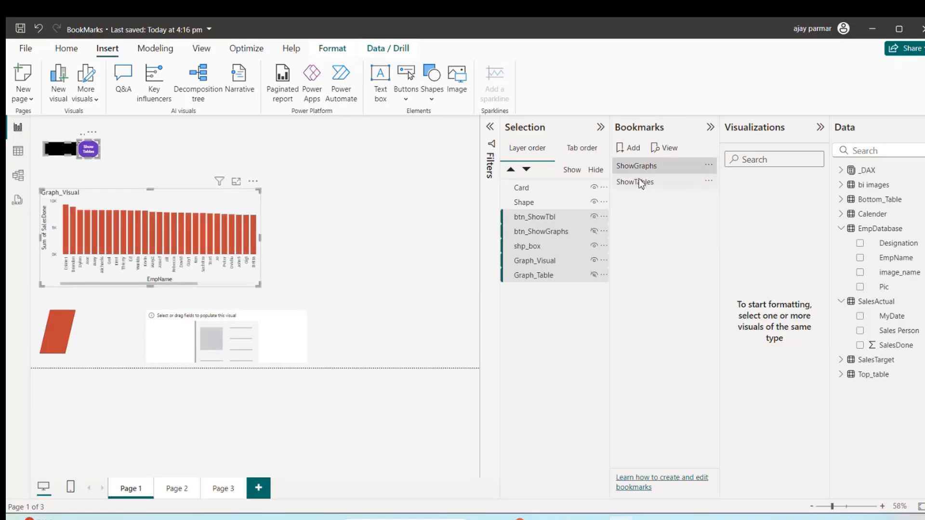
click(640, 183)
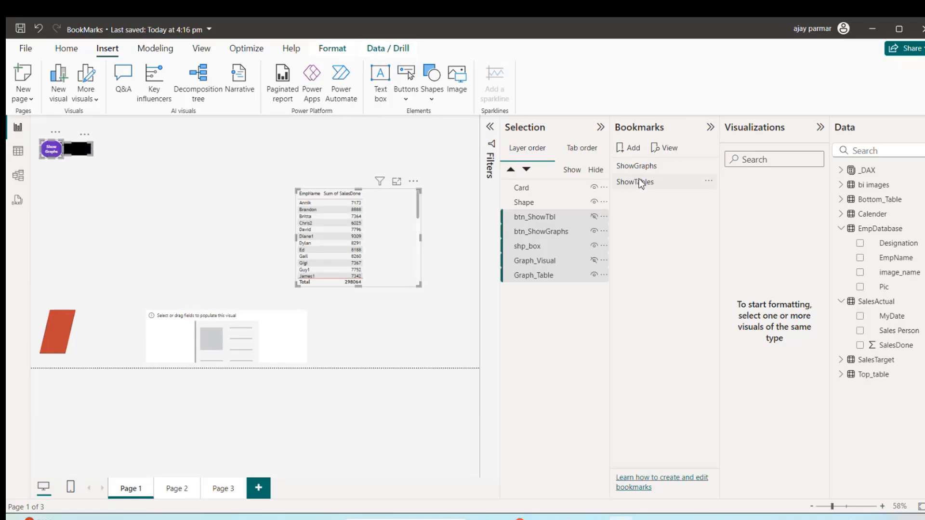
click(640, 183)
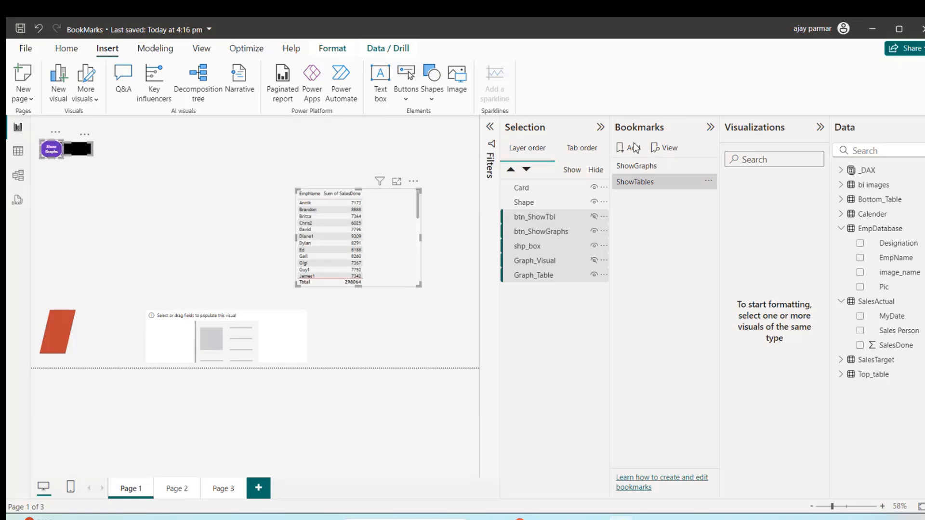
Turn on the Show Graphs circle's action with type Bookmark and link it to the ShowGraphs bookmark
click(600, 128)
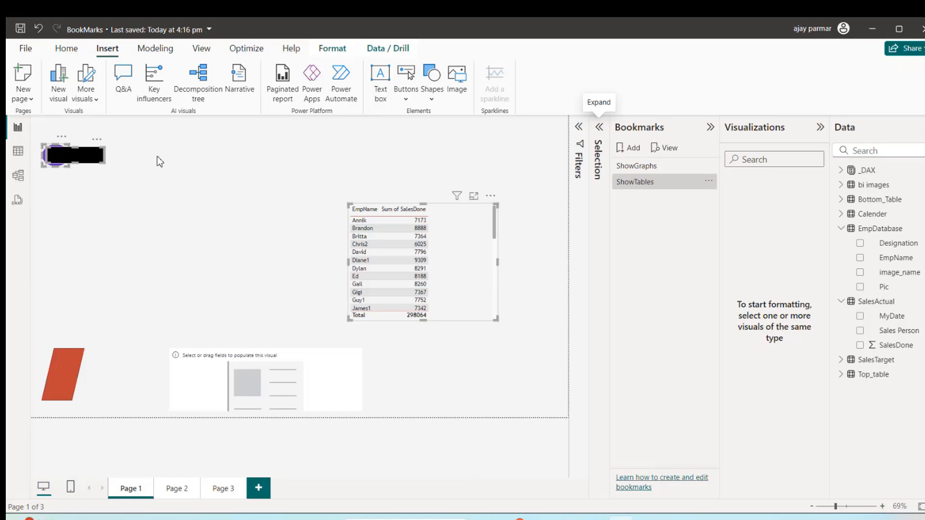
click(141, 192)
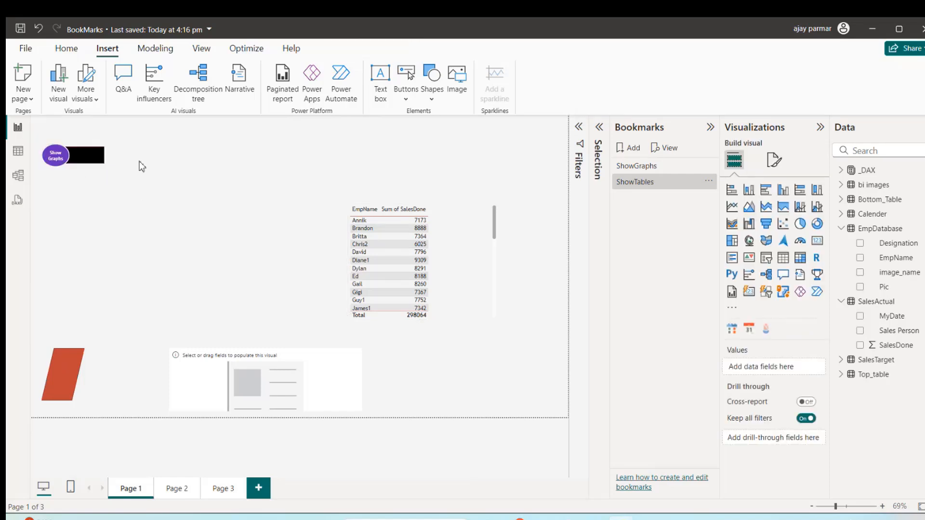
click(60, 165)
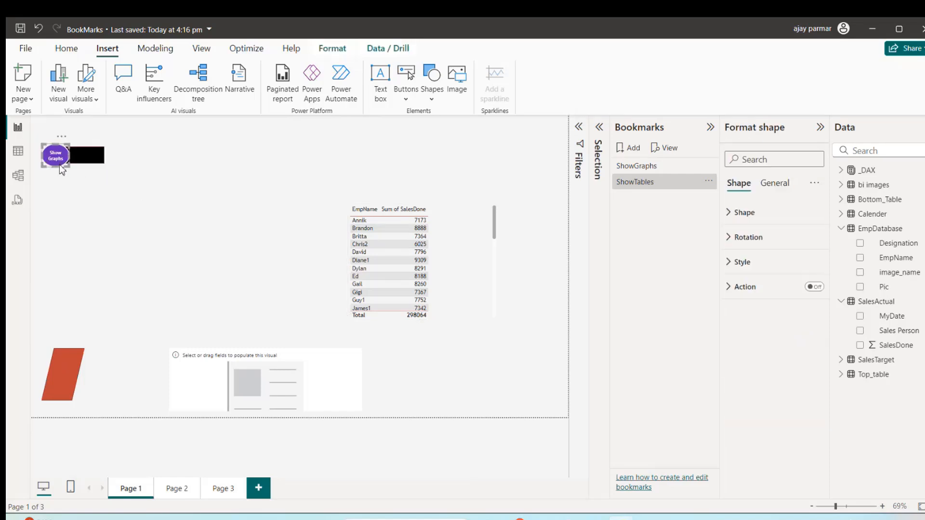
click(819, 288)
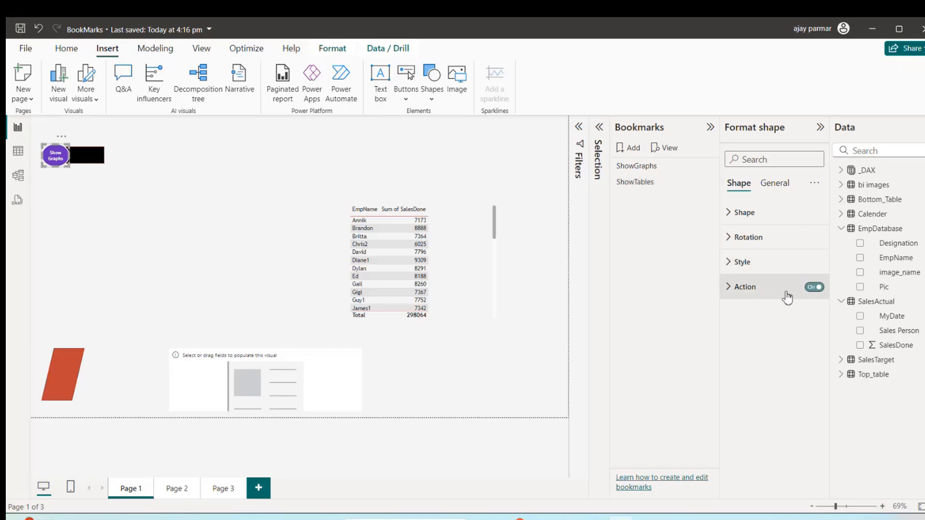
click(730, 287)
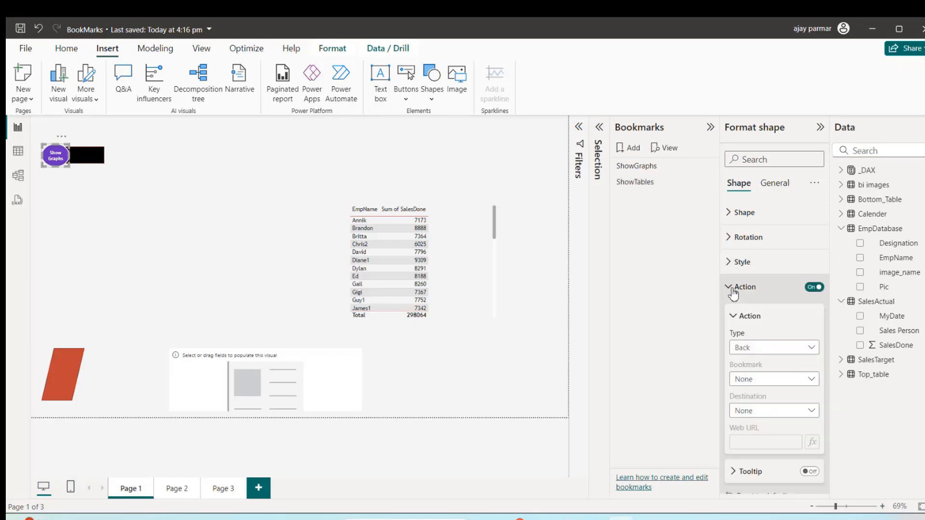
click(781, 350)
click(766, 379)
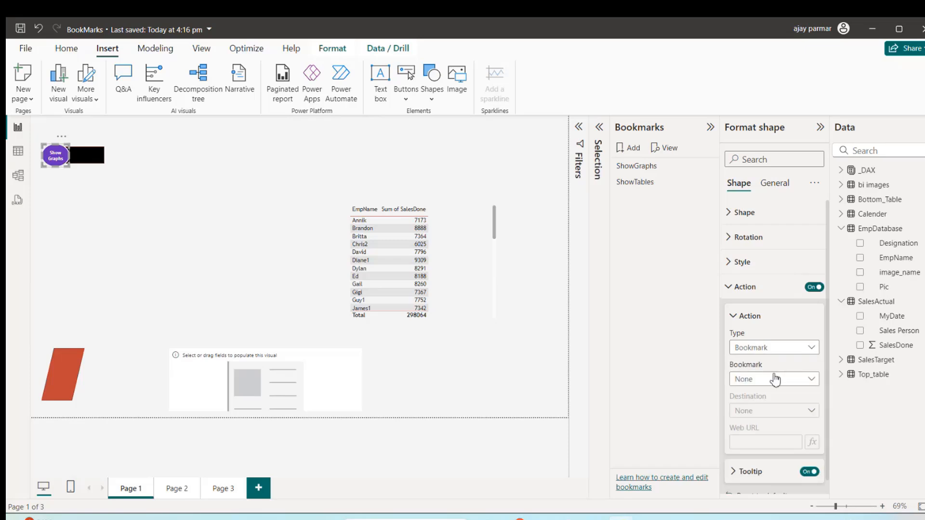
click(813, 380)
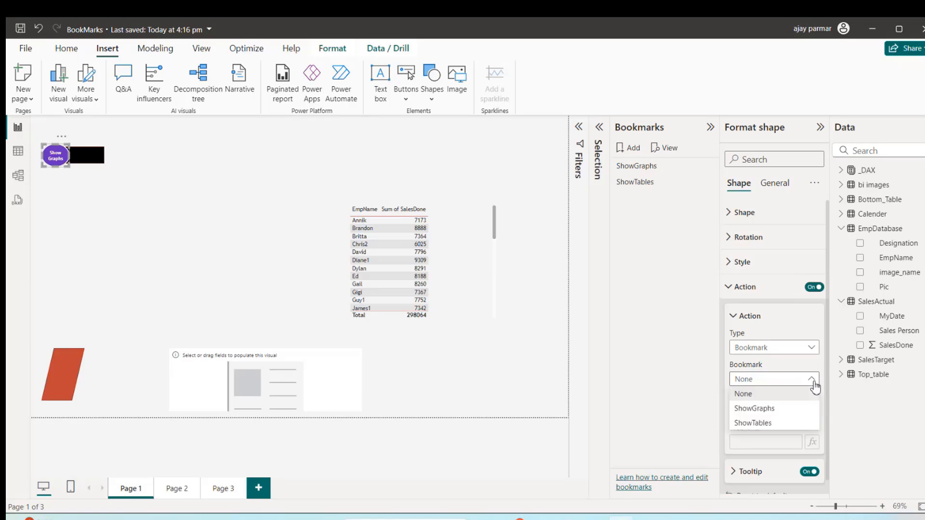
click(761, 409)
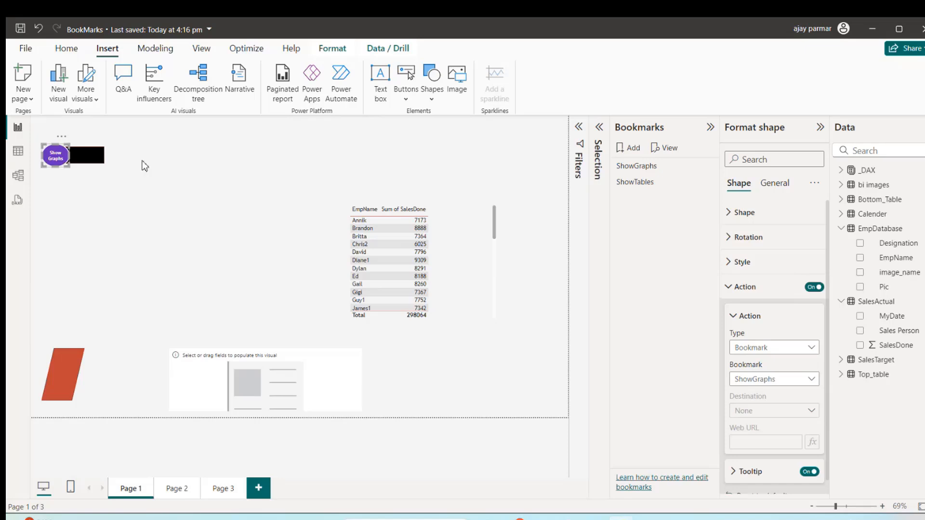
click(162, 166)
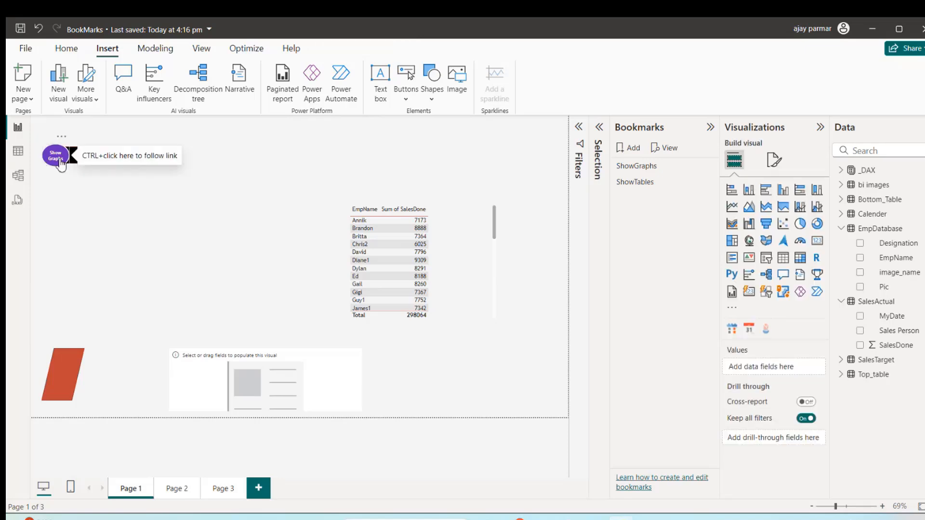
Unhide all layers and give the Show Tables circle a Bookmark action linked to ShowTables
click(599, 128)
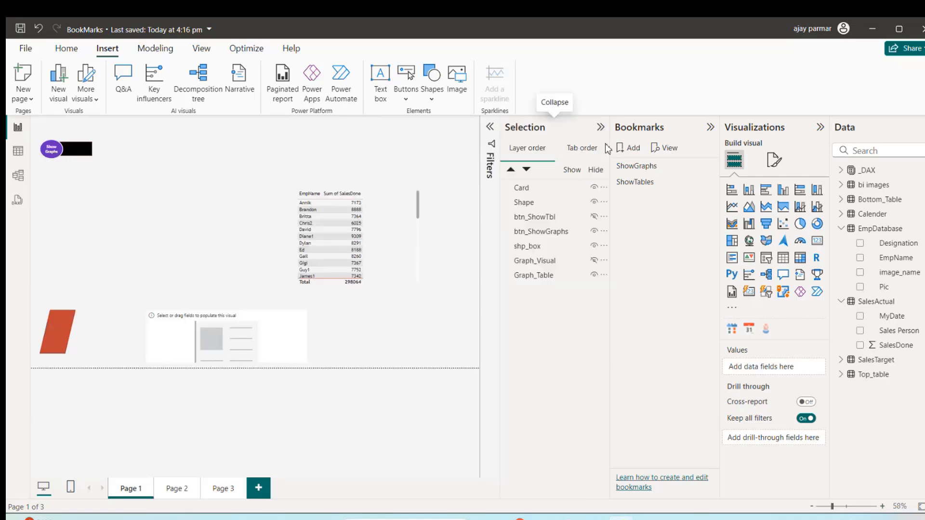
click(572, 170)
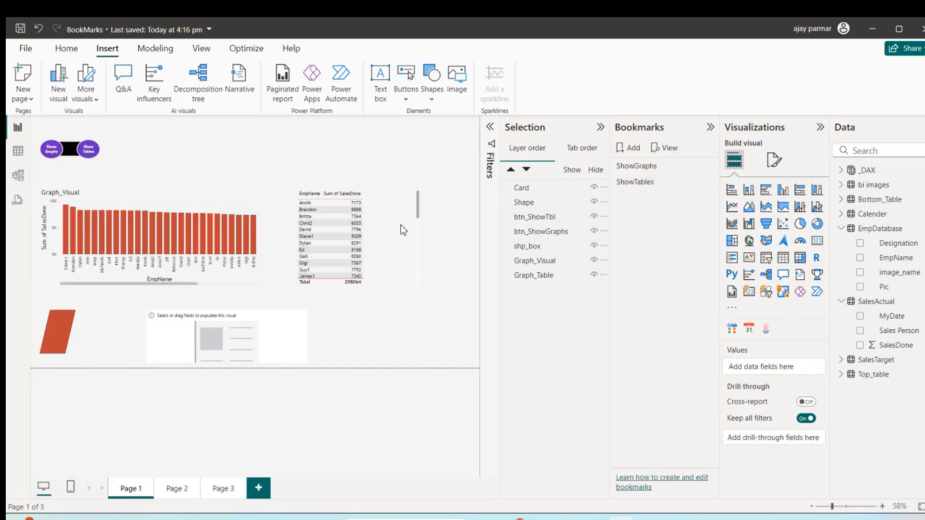
click(89, 150)
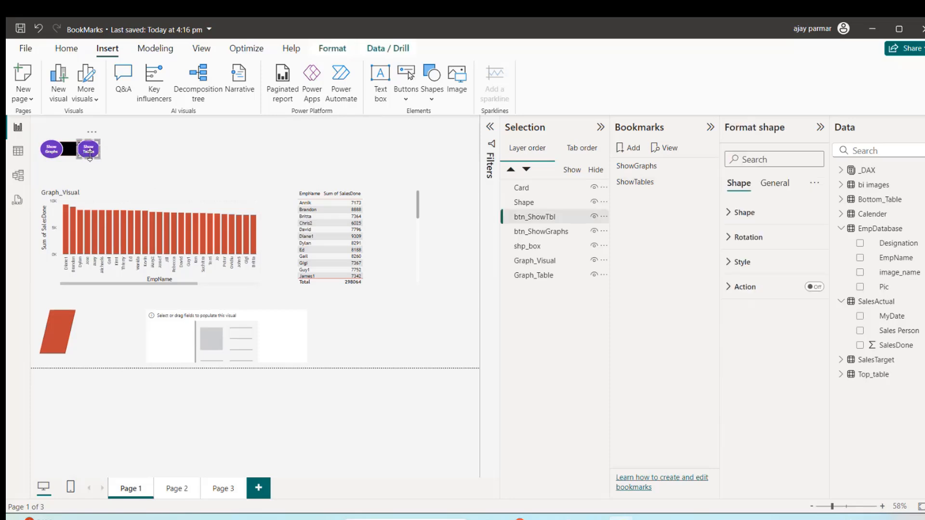
click(819, 288)
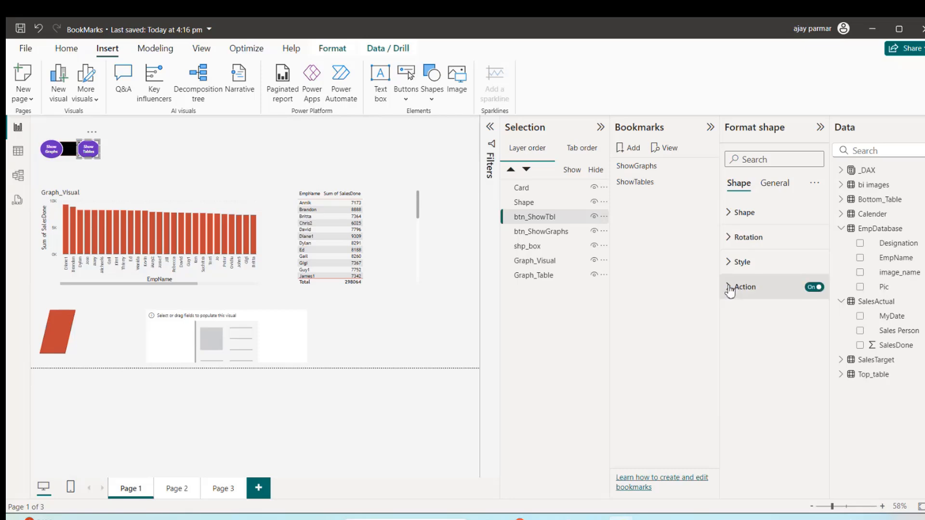
click(729, 288)
click(773, 348)
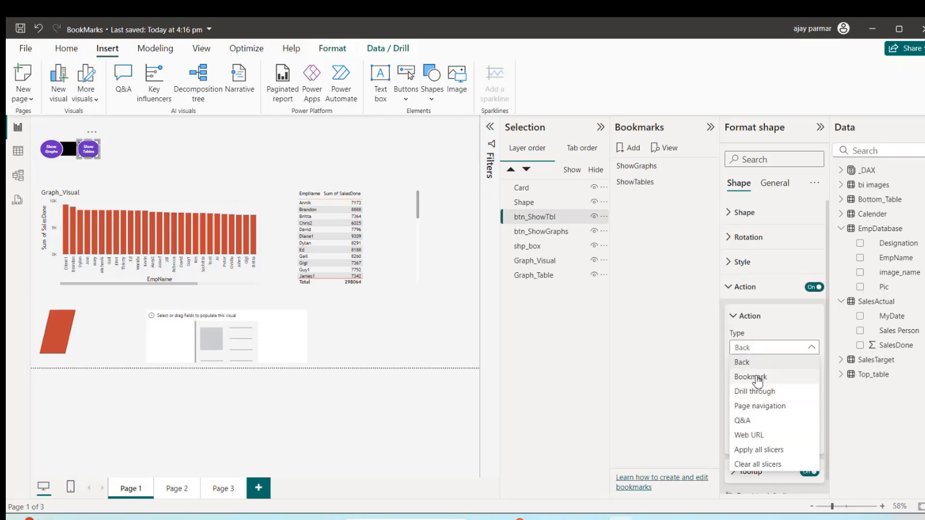
click(752, 376)
click(771, 380)
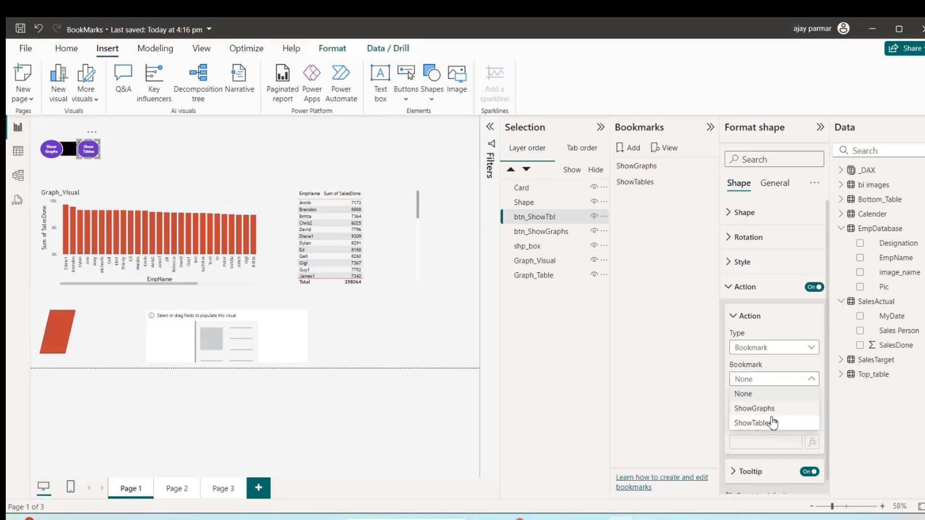
click(772, 423)
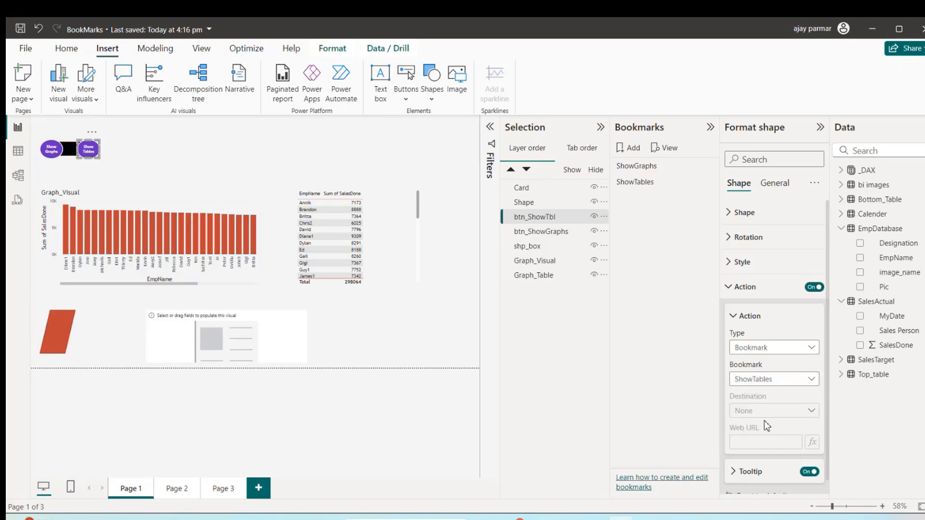
Collapse the Bookmarks and Selection panes, and test the page by following the Show Graphs and Show Tables circles' links
click(710, 127)
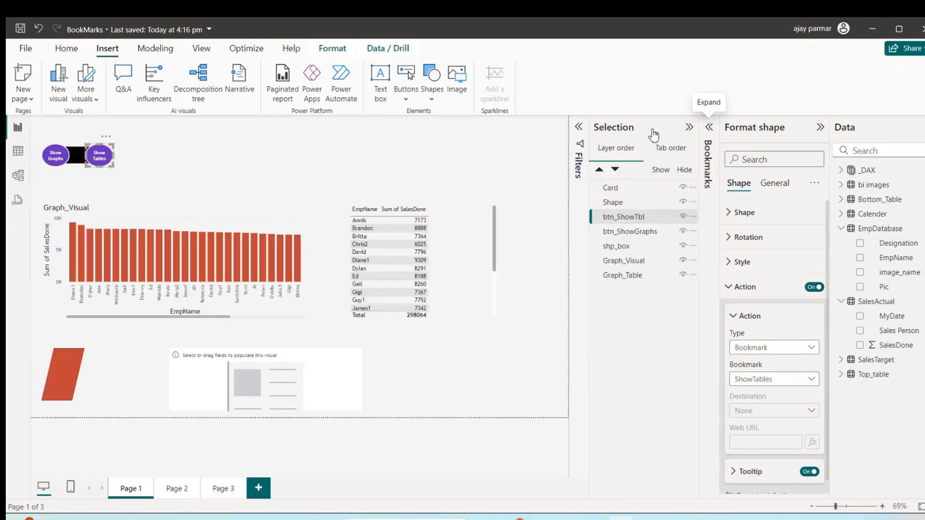
click(689, 127)
click(552, 154)
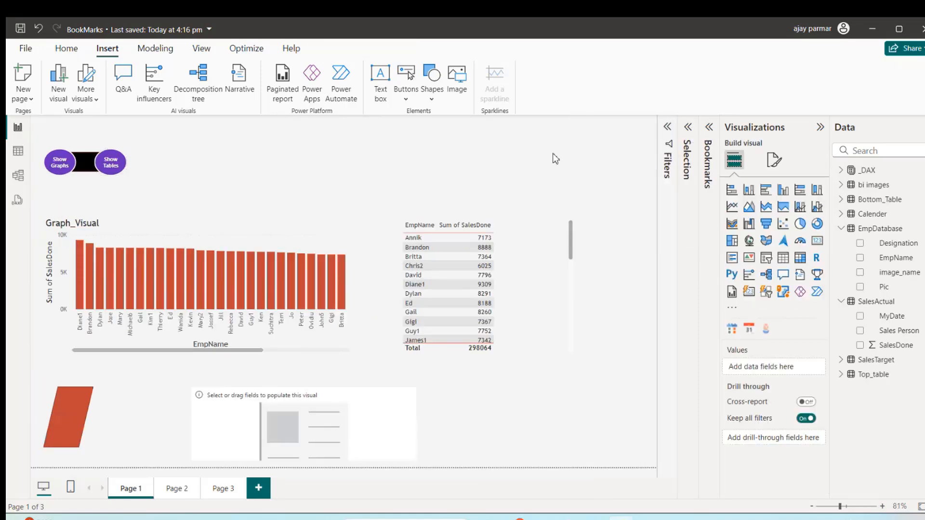
ctrl+click(63, 168)
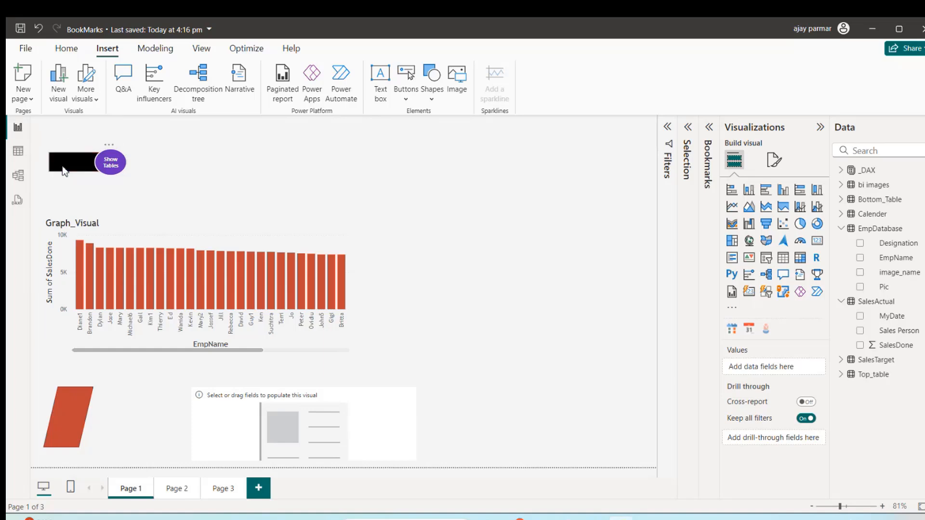
click(113, 172)
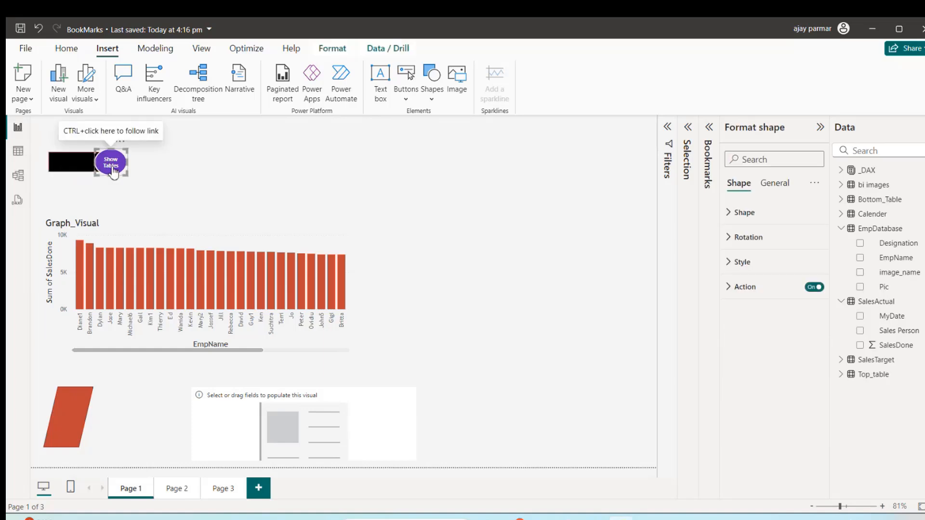
ctrl+click(113, 172)
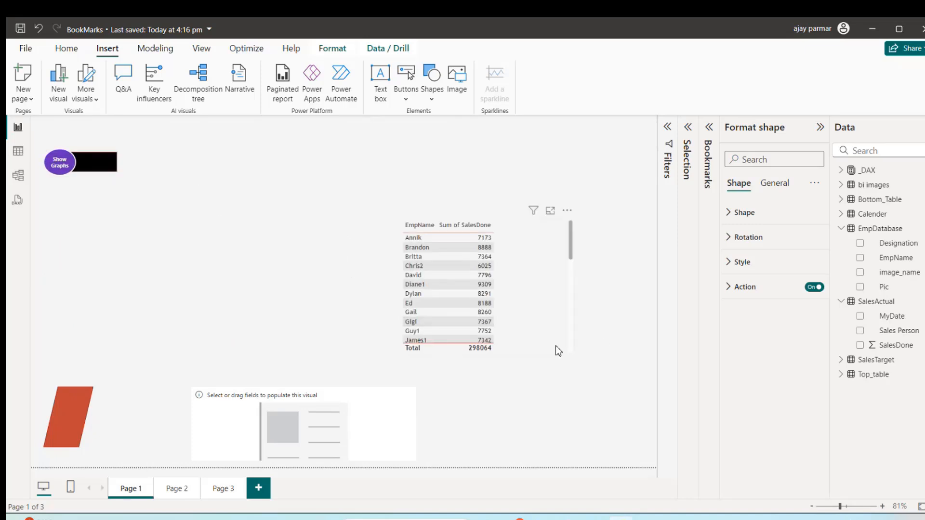
Move the sales table beneath the circles, switch to the graph view, and reposition and widen the column chart there
drag(557, 350, 201, 337)
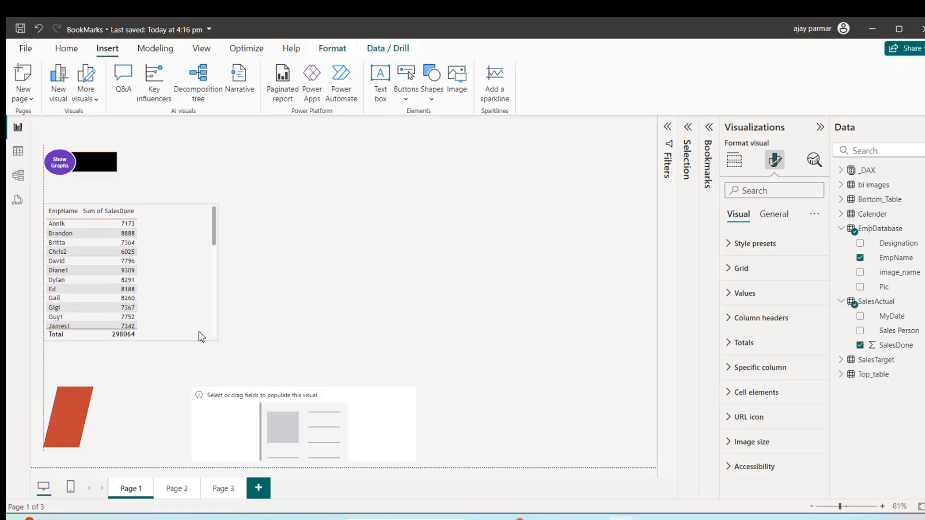
click(343, 270)
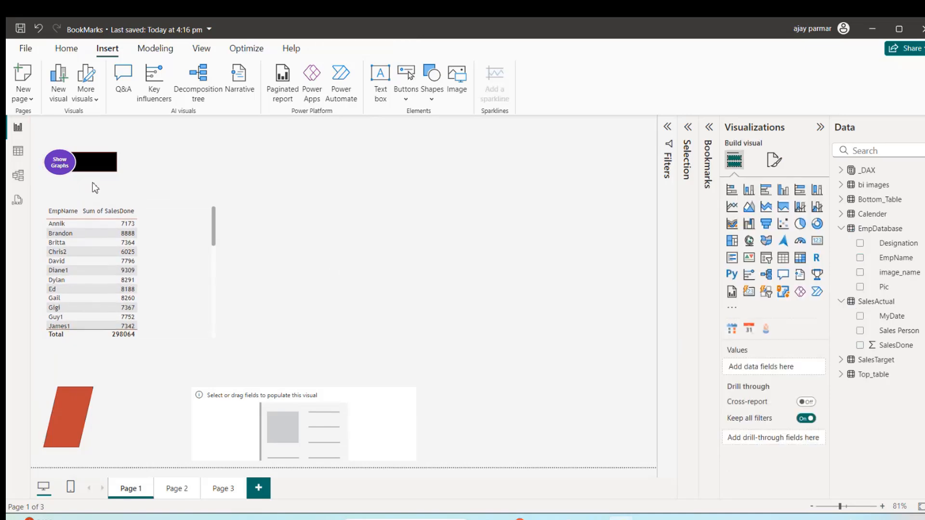
ctrl+click(63, 166)
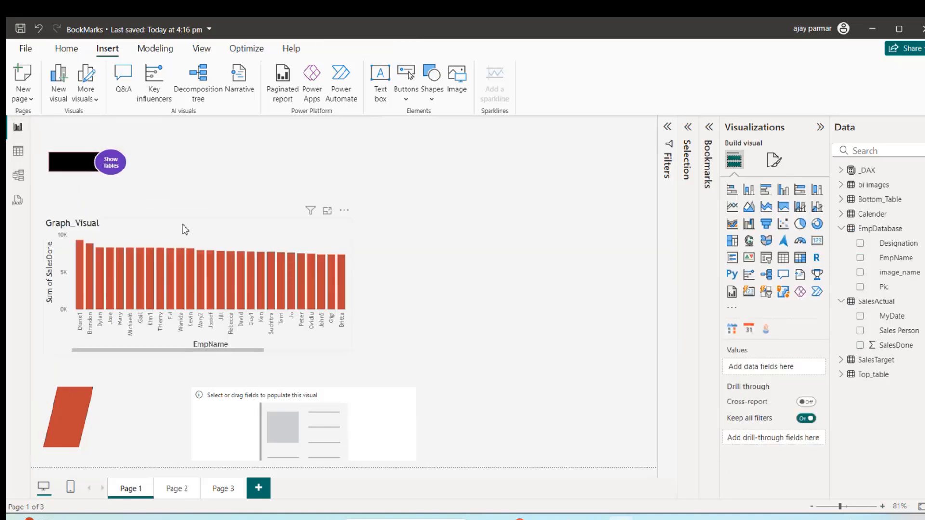
drag(183, 226, 176, 215)
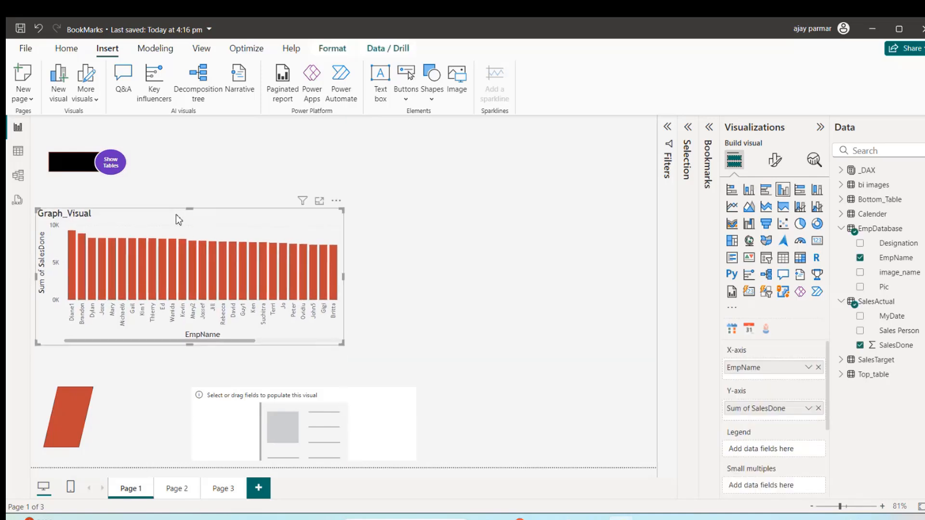
drag(343, 277, 490, 276)
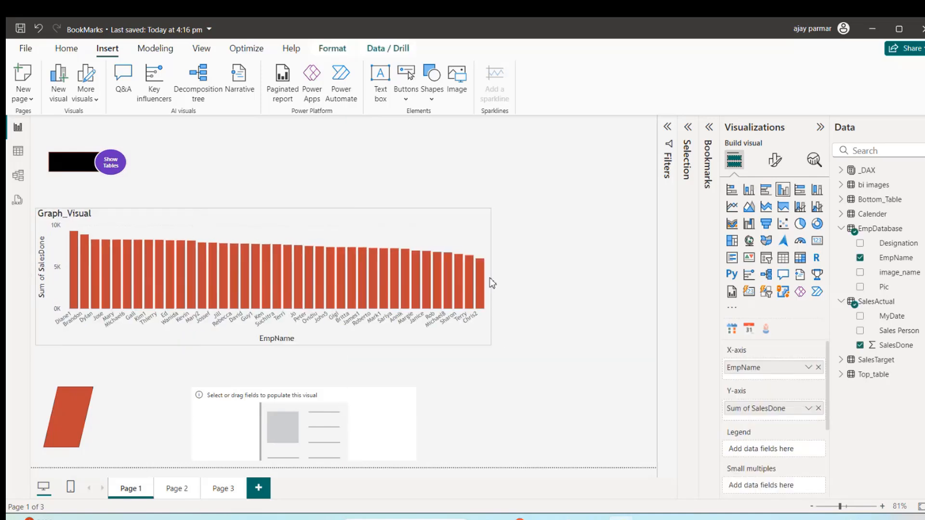
Toggle repeatedly between the chart and table views with the two circles, ending on the table
ctrl+click(117, 170)
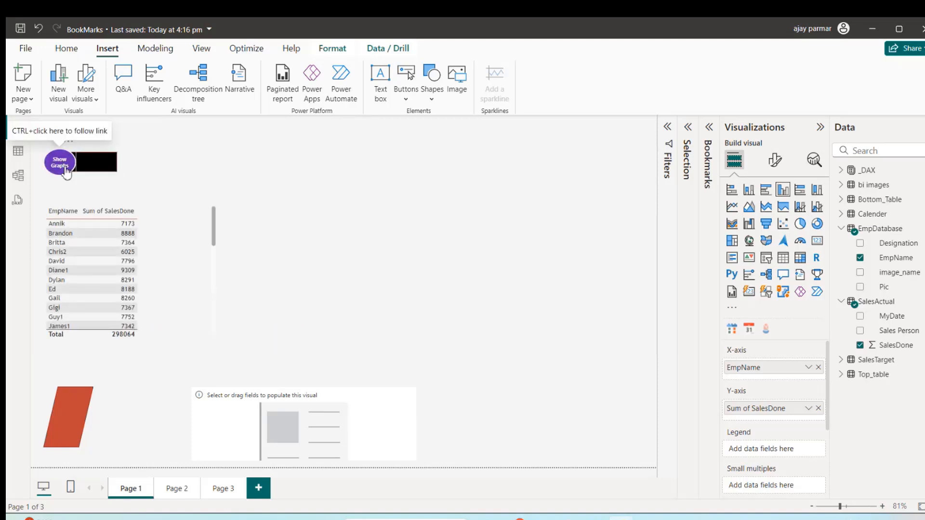
ctrl+click(67, 171)
ctrl+click(117, 167)
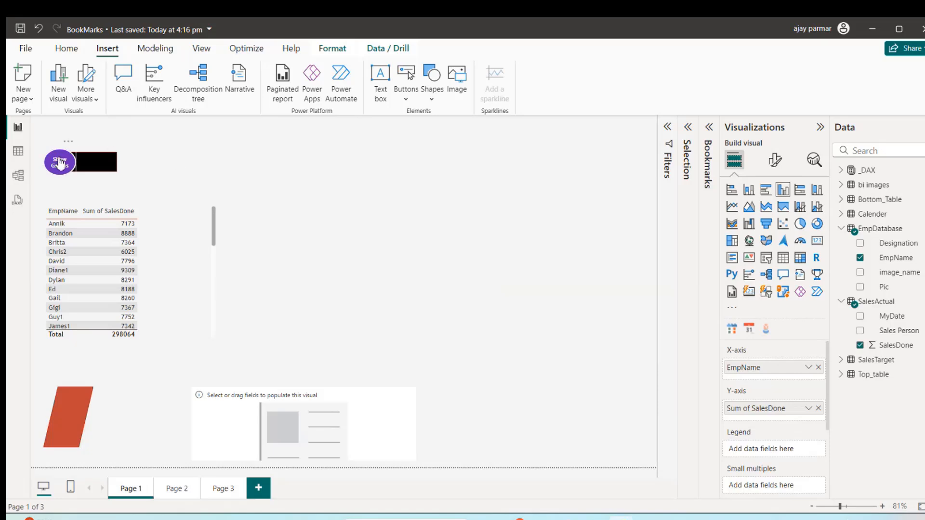
ctrl+click(61, 176)
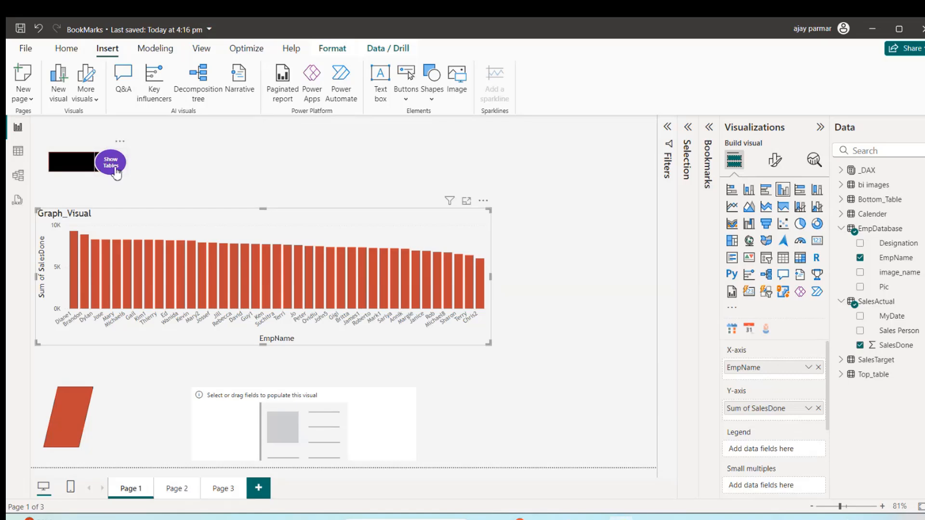
ctrl+click(116, 170)
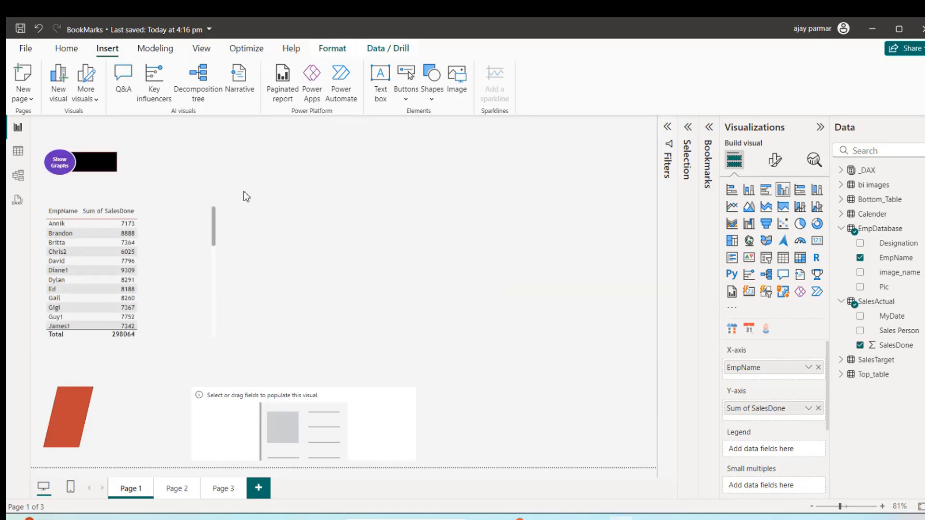
Rename Page 1 as Bookmarks1 and Page 2 as Bookmark2
double_click(132, 496)
text(Pookmarks1)
click(407, 306)
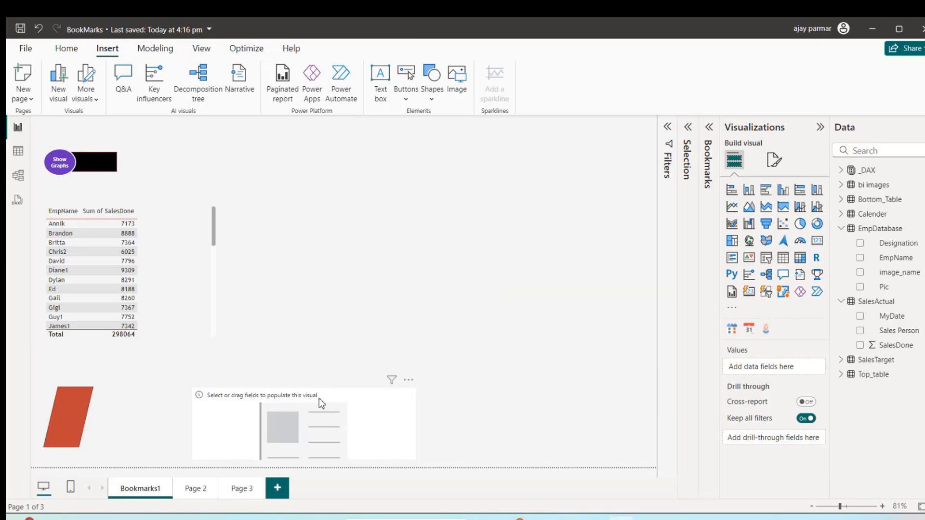
click(205, 490)
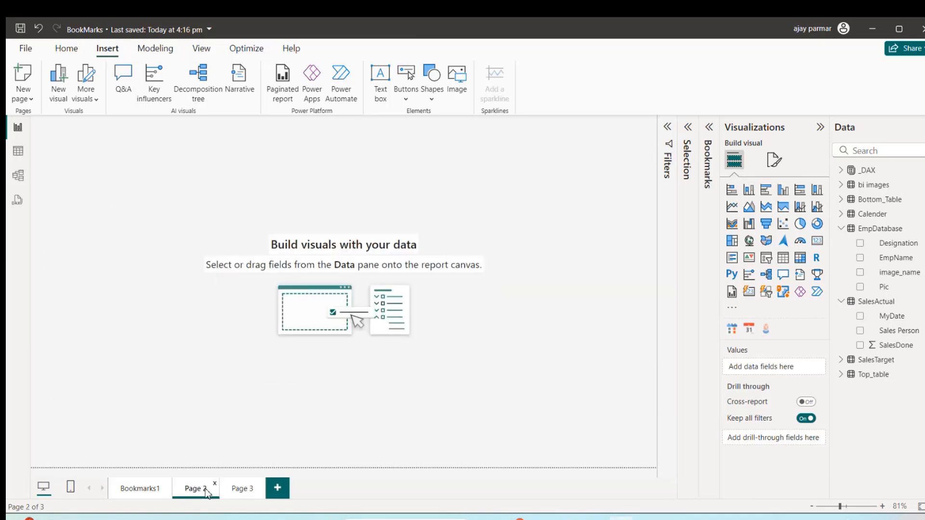
double_click(205, 491)
text(Bookmark2)
key(Return)
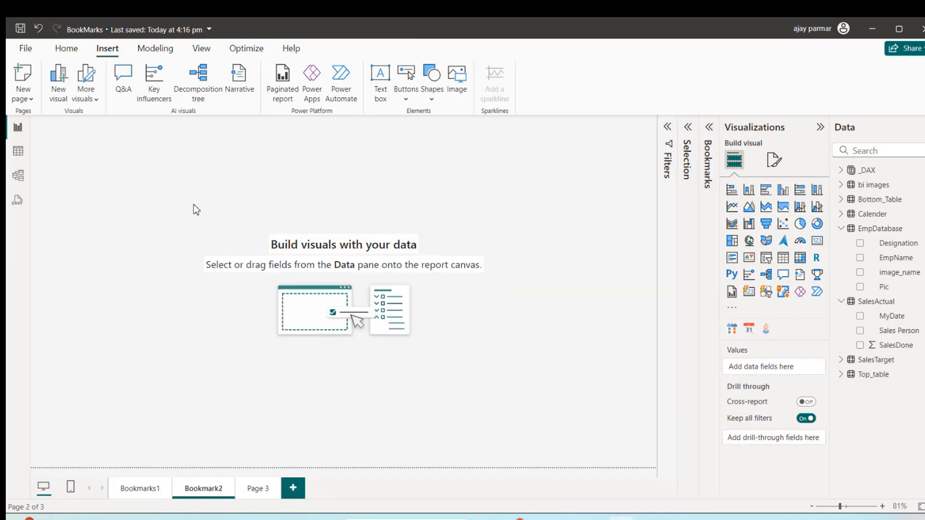
Add a slicer to the Bookmark2 page, duplicate it, and stack the copy directly below the original
click(770, 263)
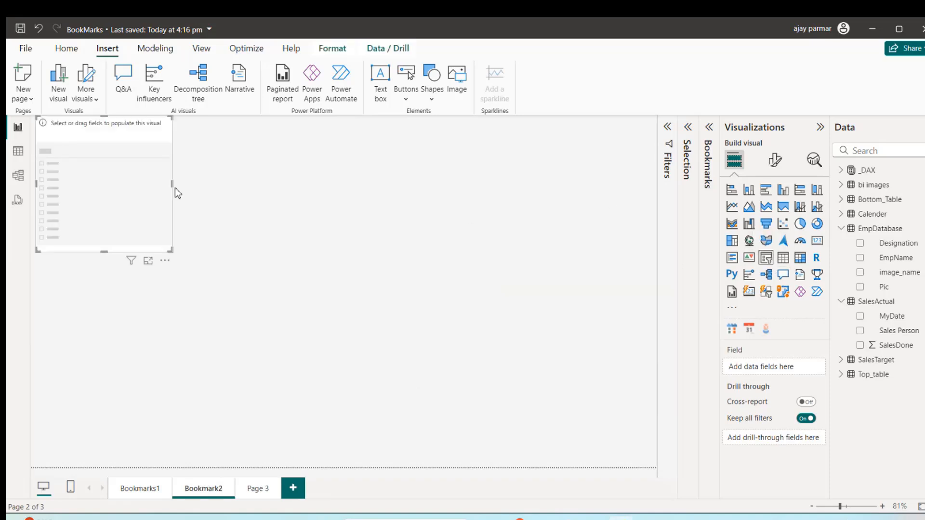
key(ctrl+c)
key(ctrl+v)
drag(70, 320, 83, 374)
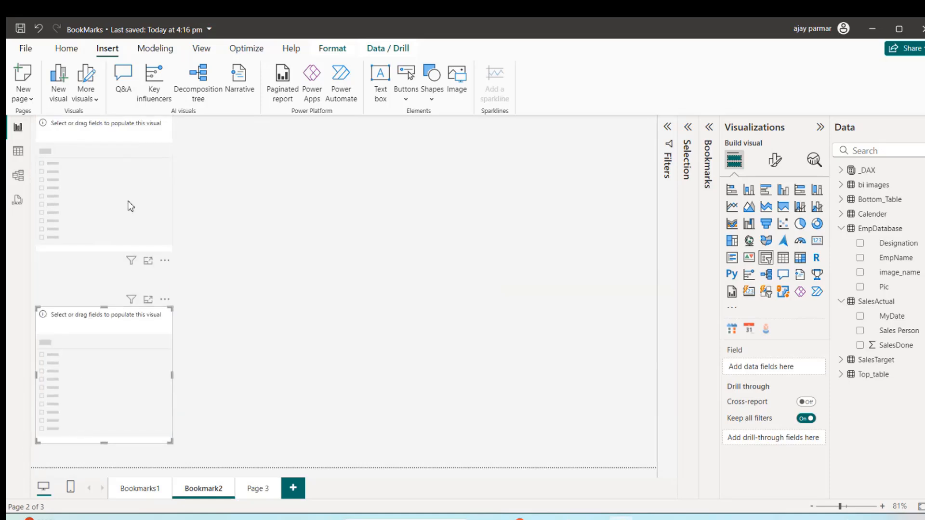
drag(130, 206, 130, 253)
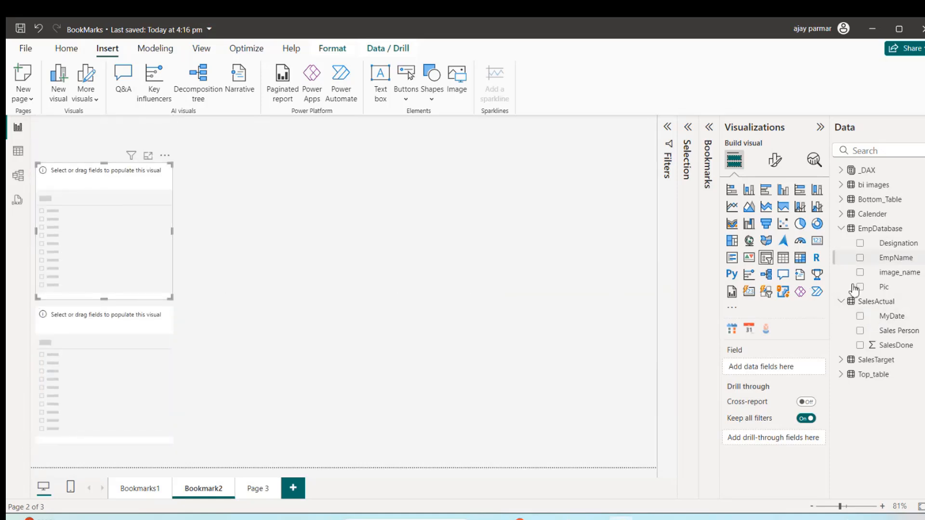
Assign CalDate from the Calender table to the upper slicer and set its slicer style to Tile
click(864, 216)
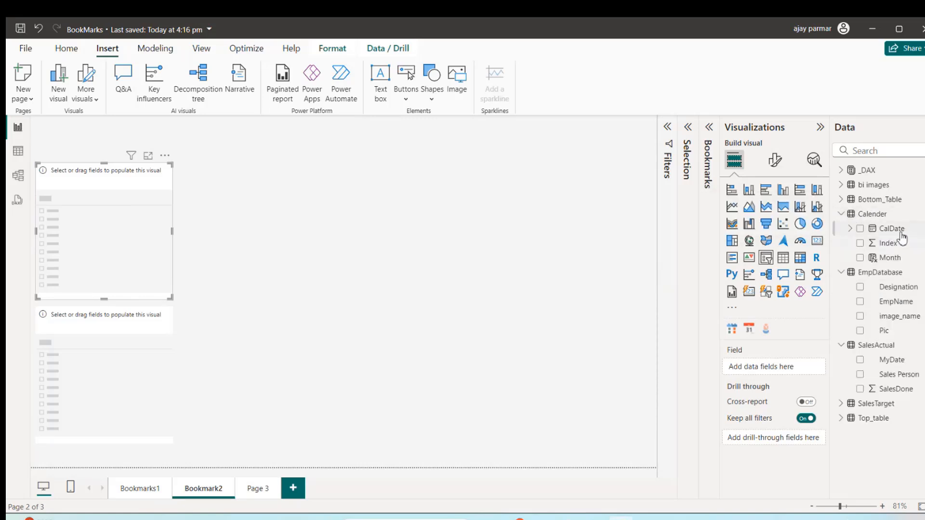
drag(901, 234, 774, 377)
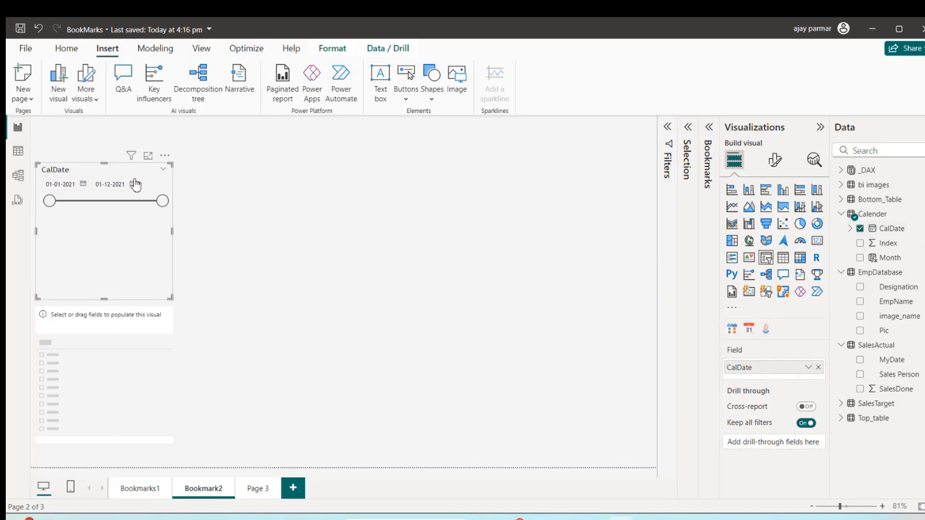
click(774, 159)
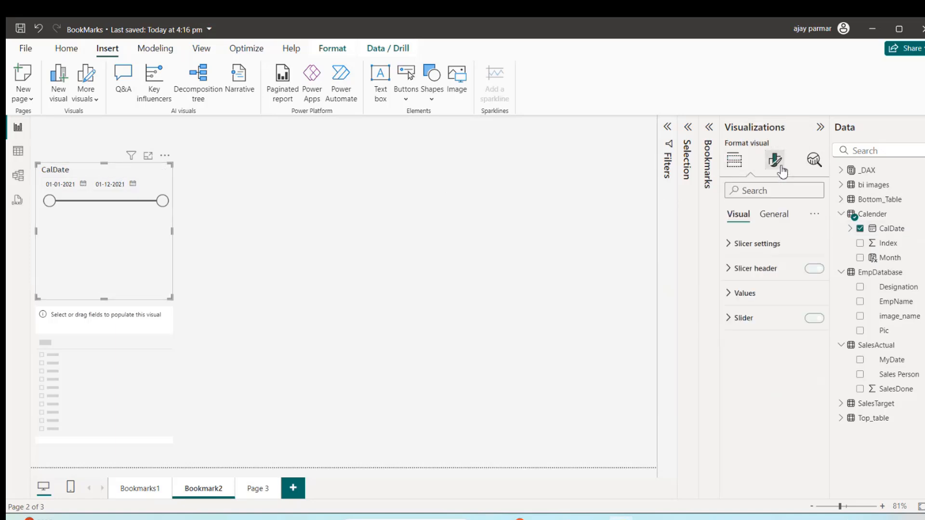
click(730, 249)
click(773, 304)
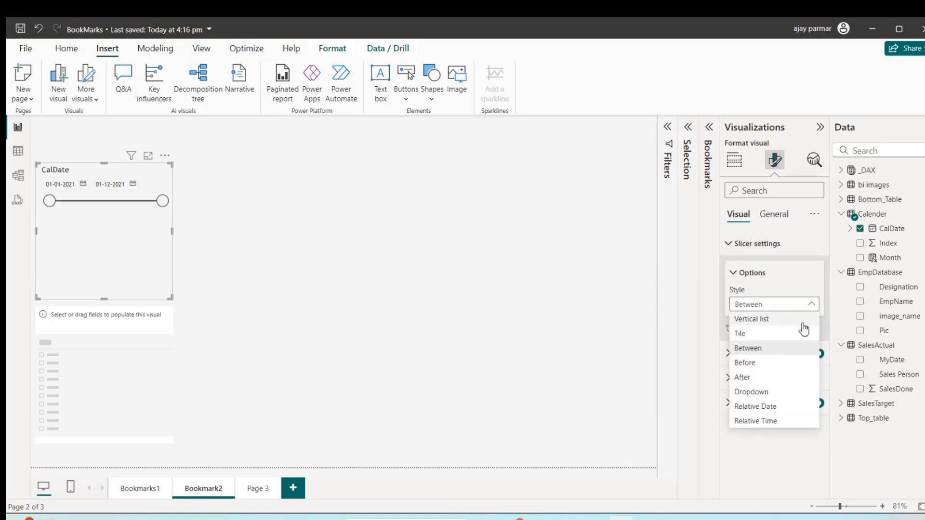
click(759, 337)
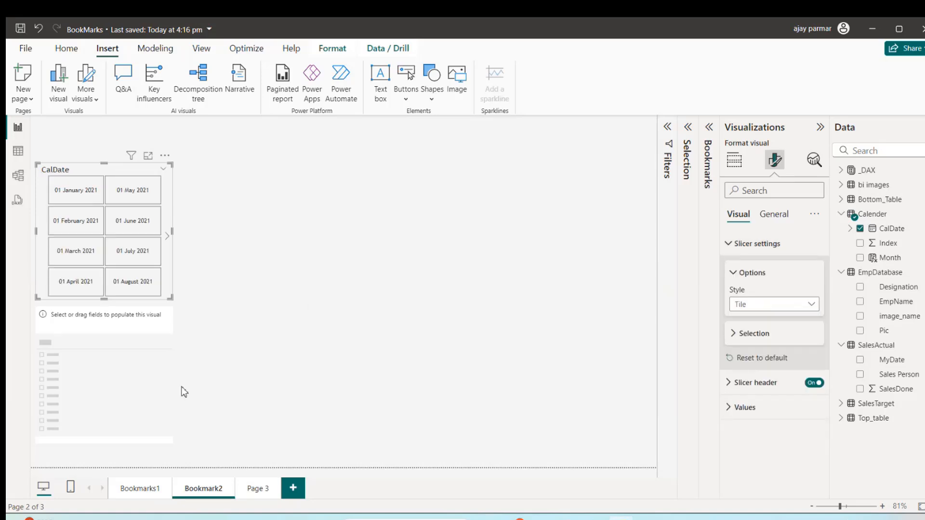
Resize the CalDate slicer into a tall, narrow single column of date tiles and delete the empty slicer
drag(155, 402, 475, 368)
click(475, 368)
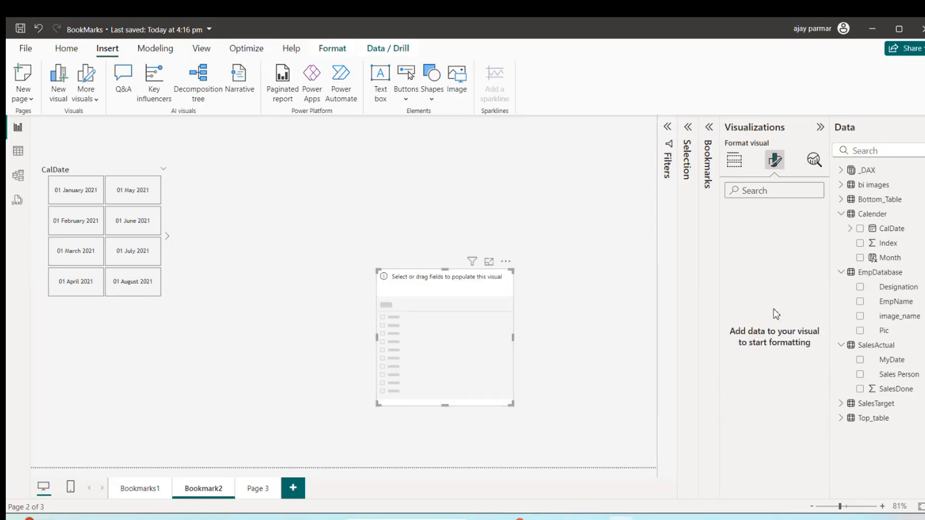
click(167, 296)
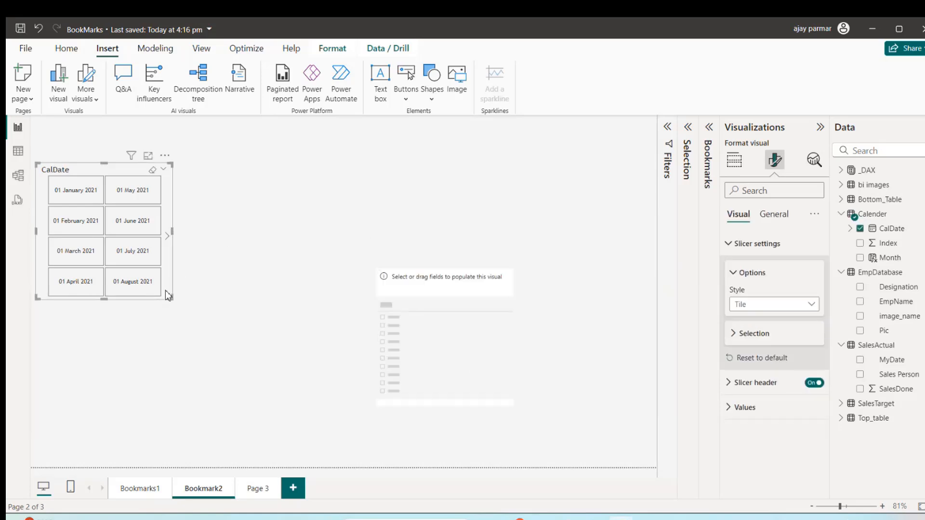
click(625, 305)
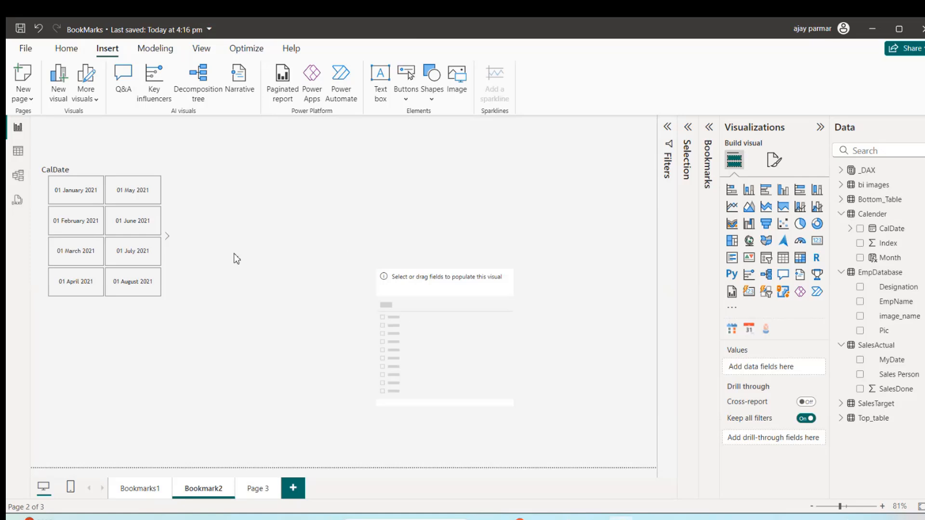
click(168, 287)
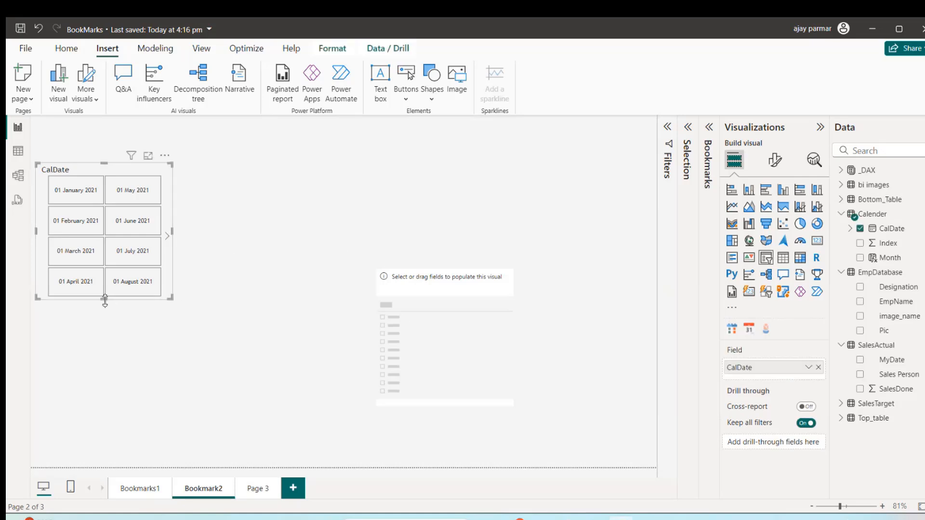
drag(106, 299, 102, 459)
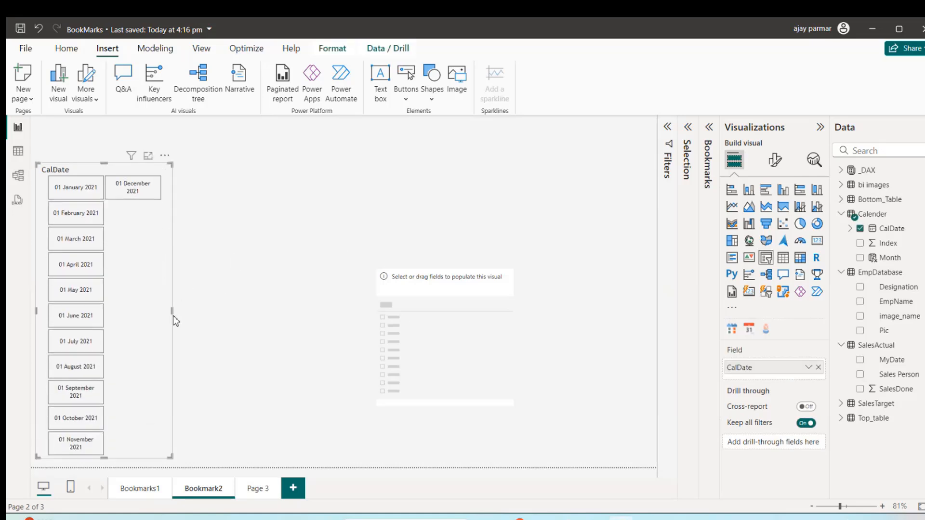
drag(173, 311, 96, 311)
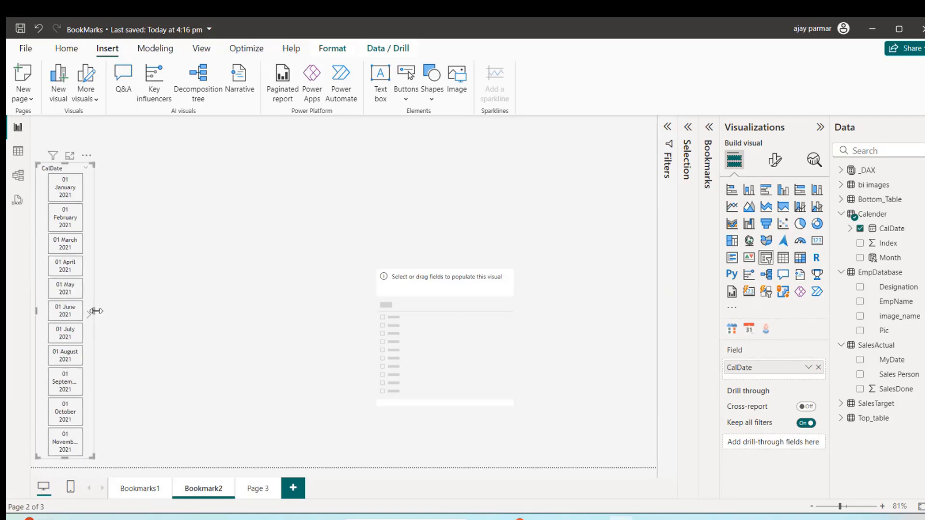
click(305, 279)
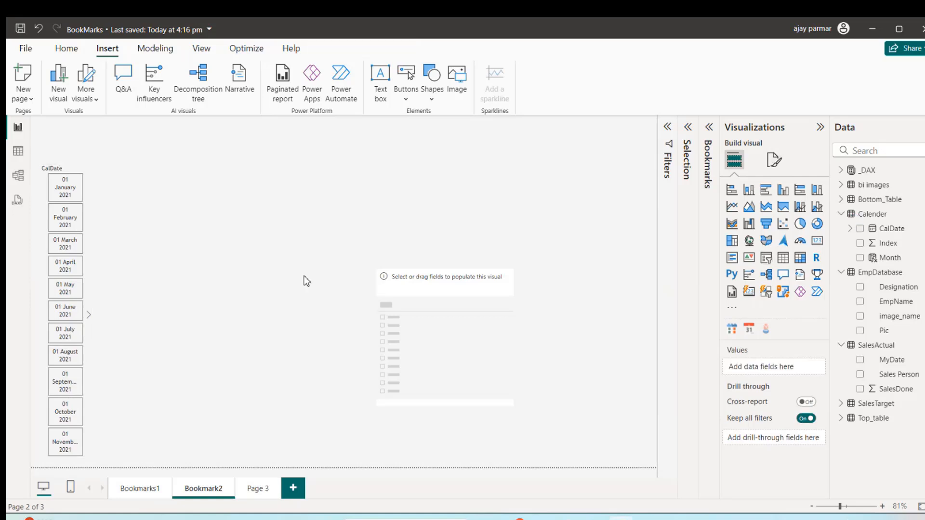
key(Delete)
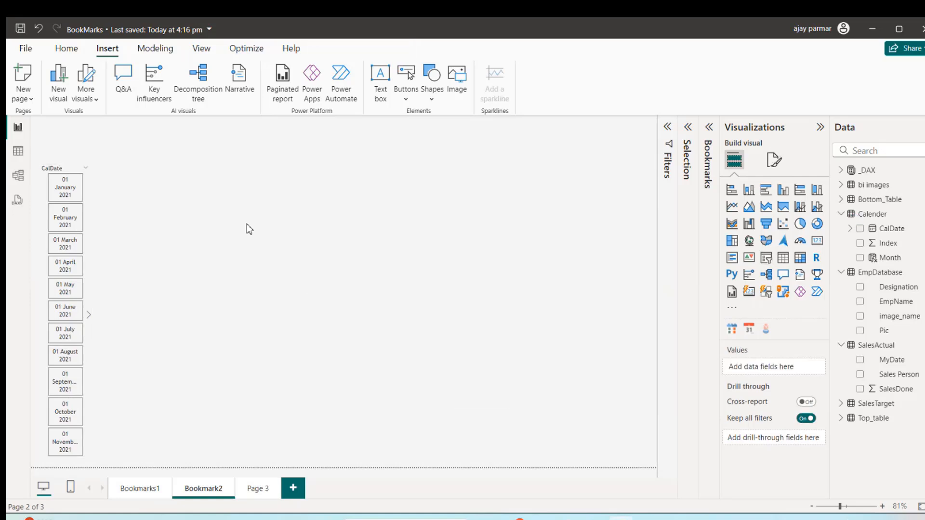
Insert a blank button on the Bookmark2 page and place it directly above the CalDate slicer
click(406, 100)
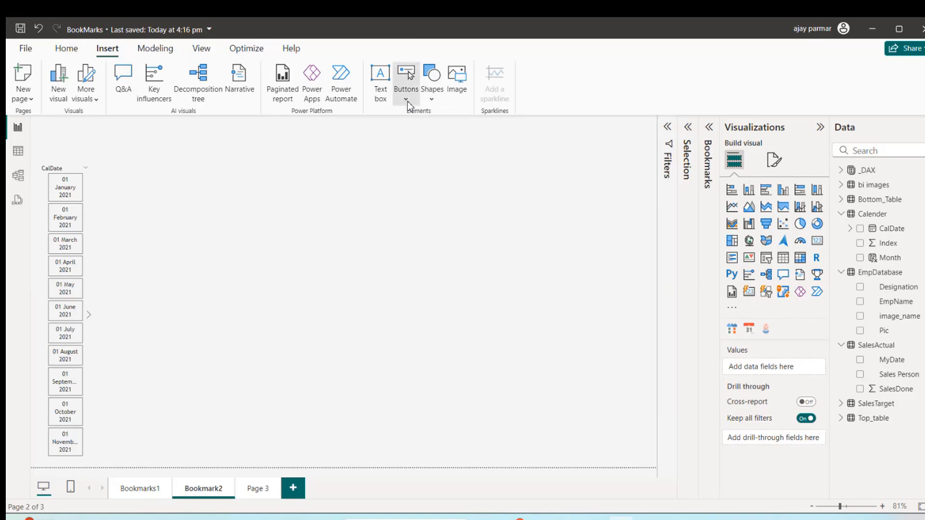
click(426, 274)
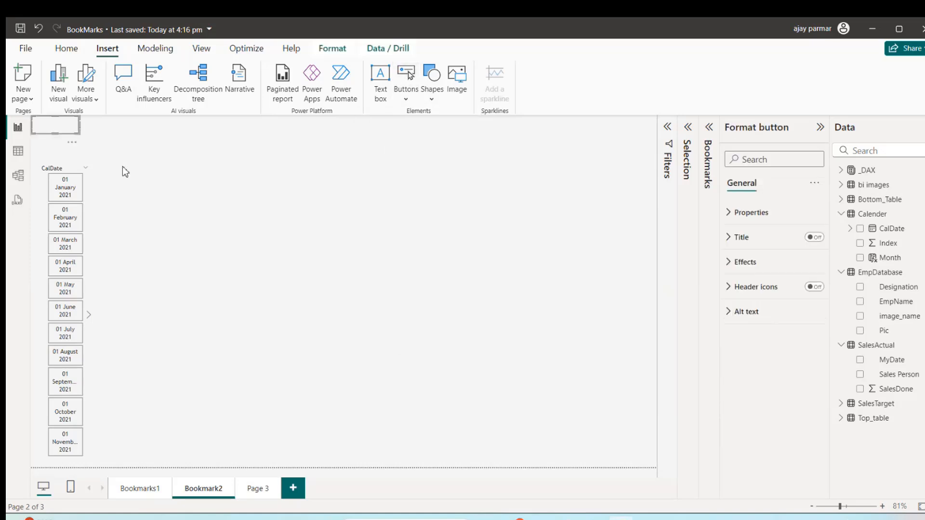
drag(72, 139, 79, 149)
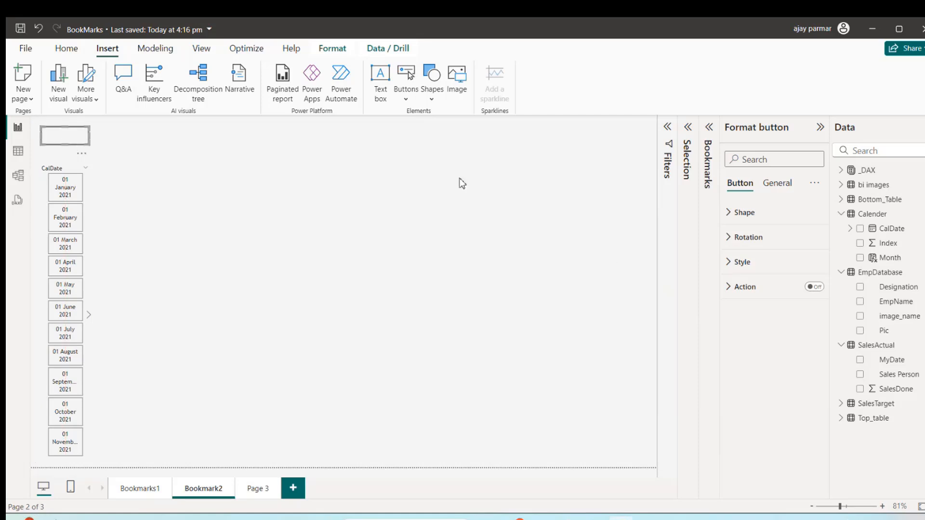
Turn on the button's text, set it to Show, and format it bold at size 11
click(729, 270)
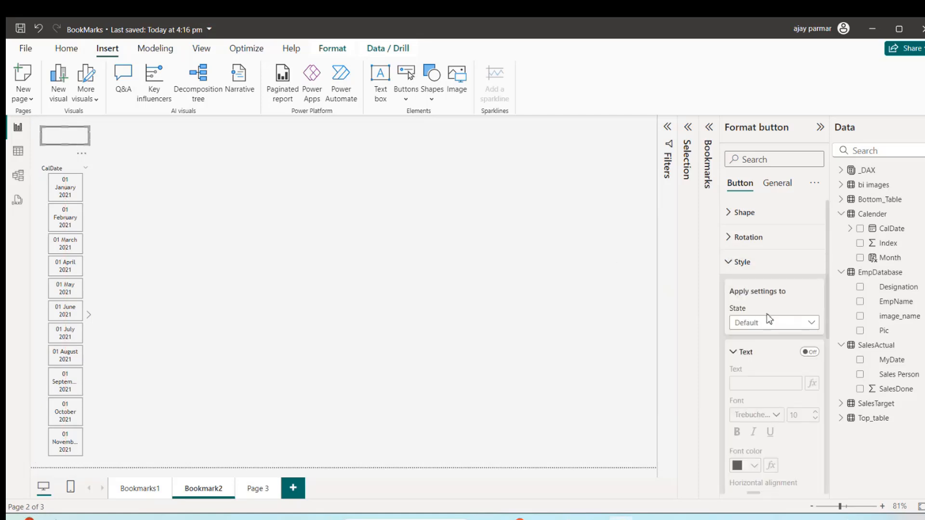
click(809, 351)
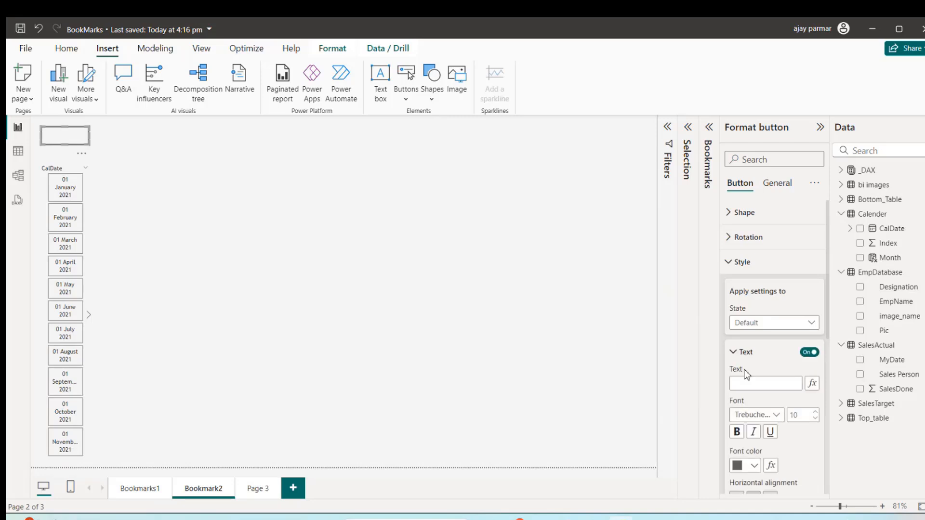
click(749, 388)
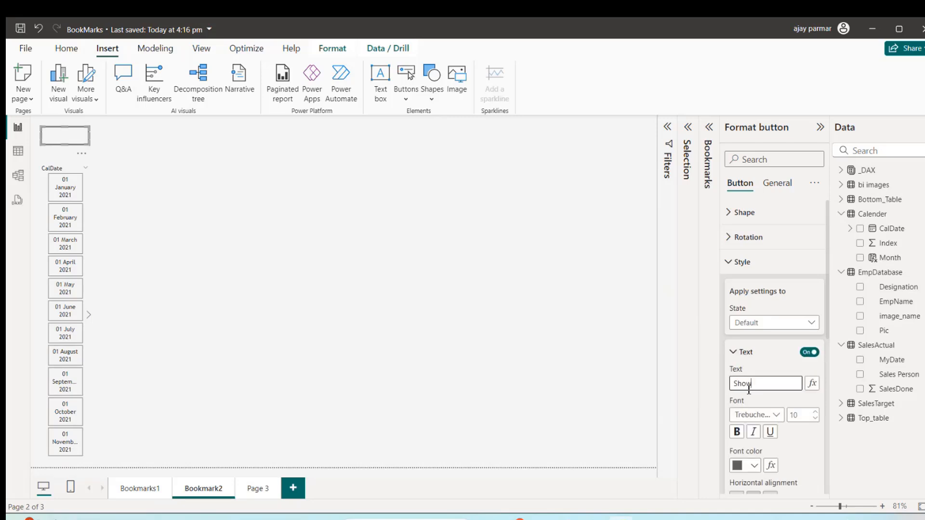
click(736, 432)
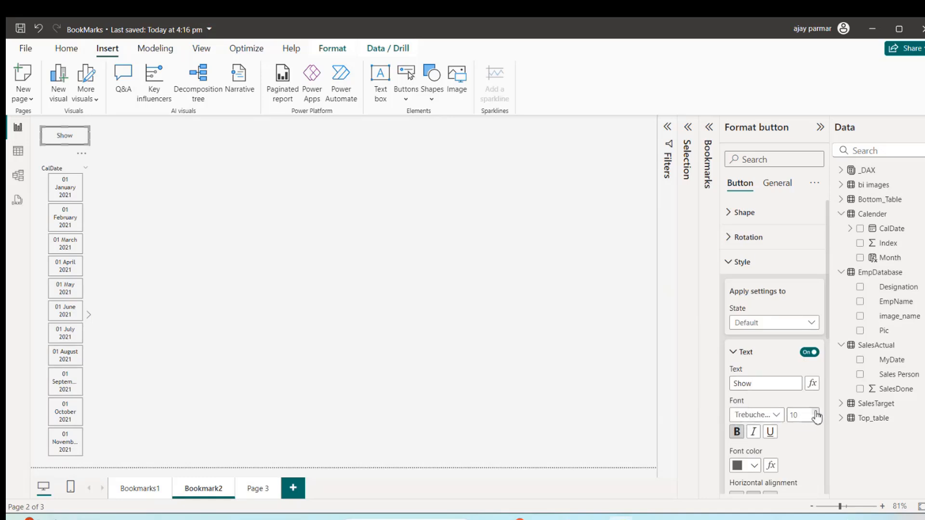
click(815, 412)
Duplicate the Show button beside the original and set the copy's text to Hide Pane
key(ctrl+v)
drag(77, 141, 129, 141)
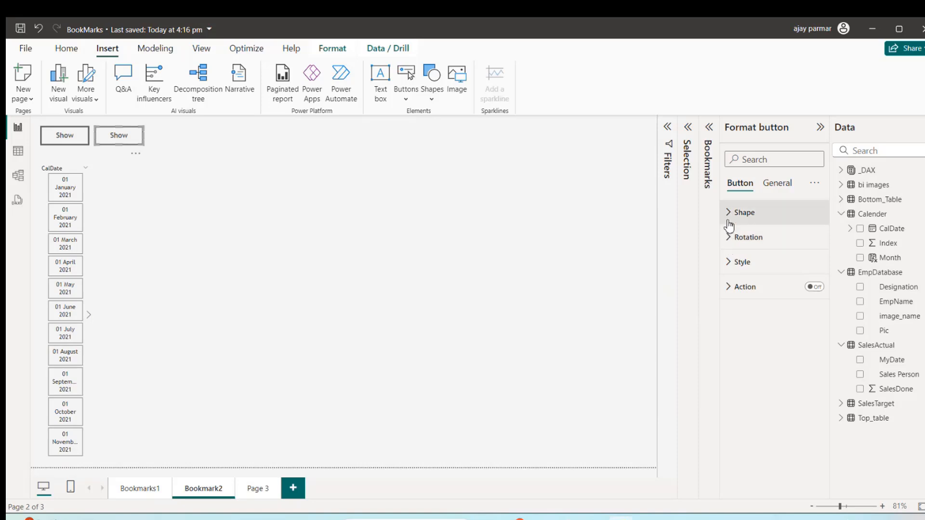
click(729, 265)
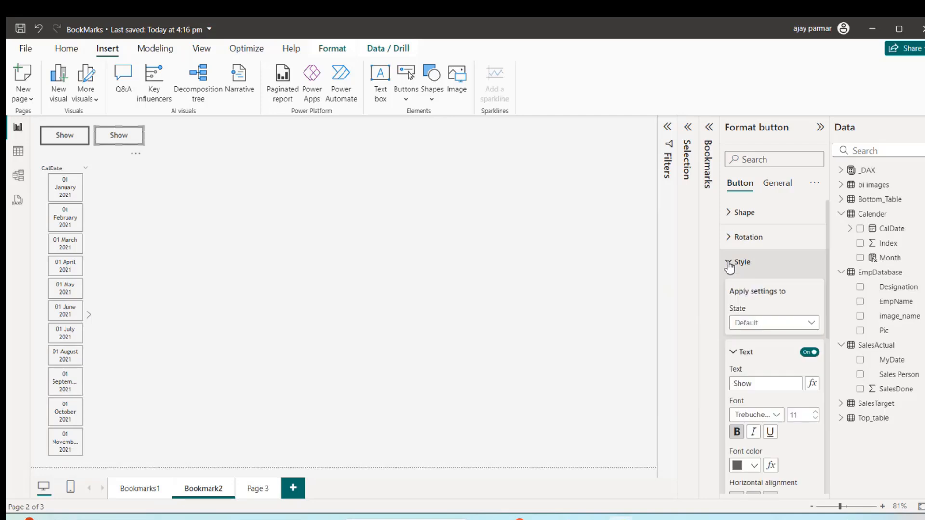
click(758, 386)
key(BackSpace)
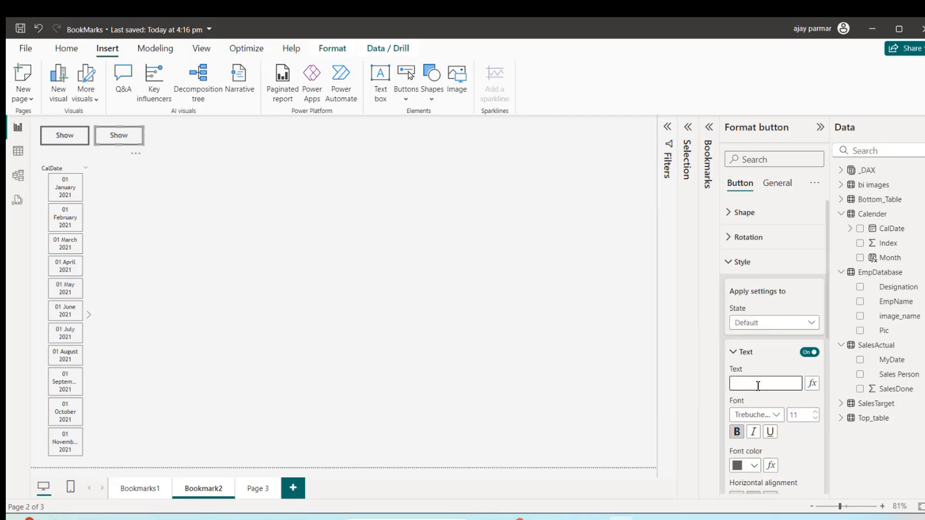
text(Hide Pane)
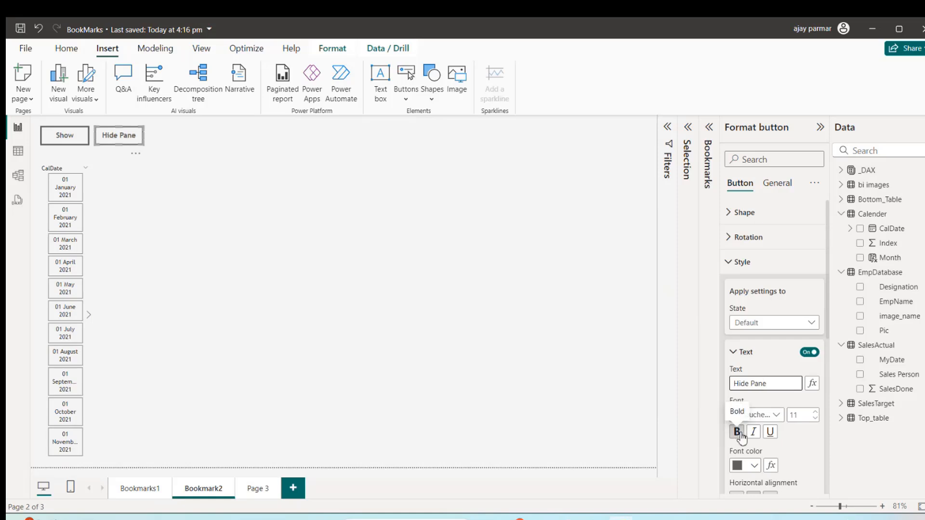
Change the original button's text to Show Pane
click(81, 141)
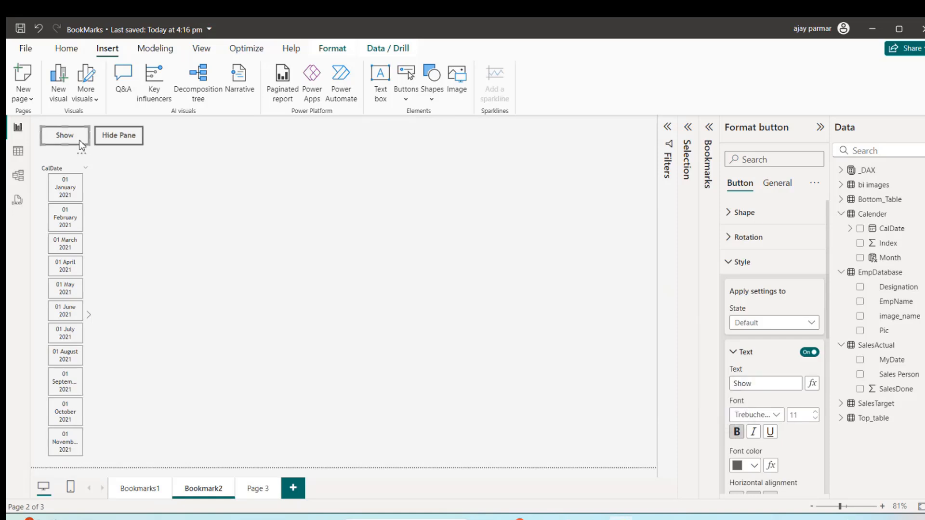
click(771, 382)
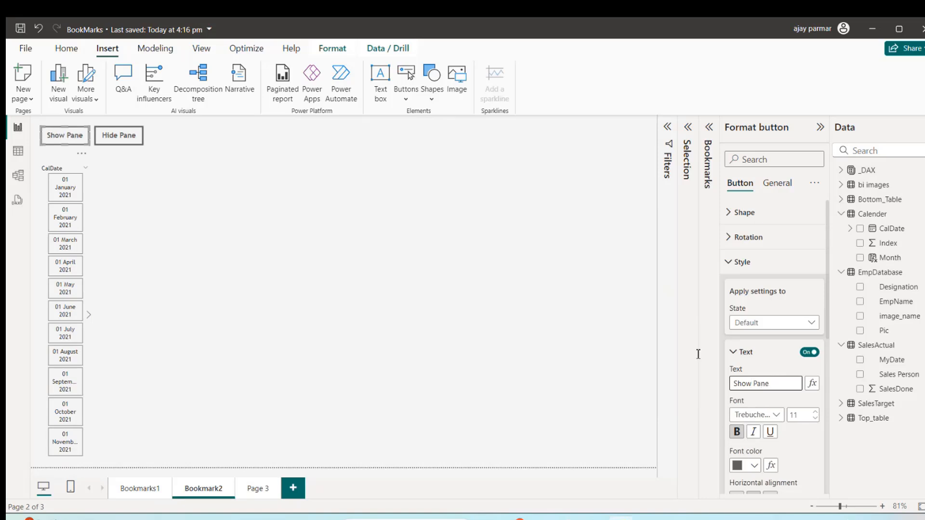
click(250, 230)
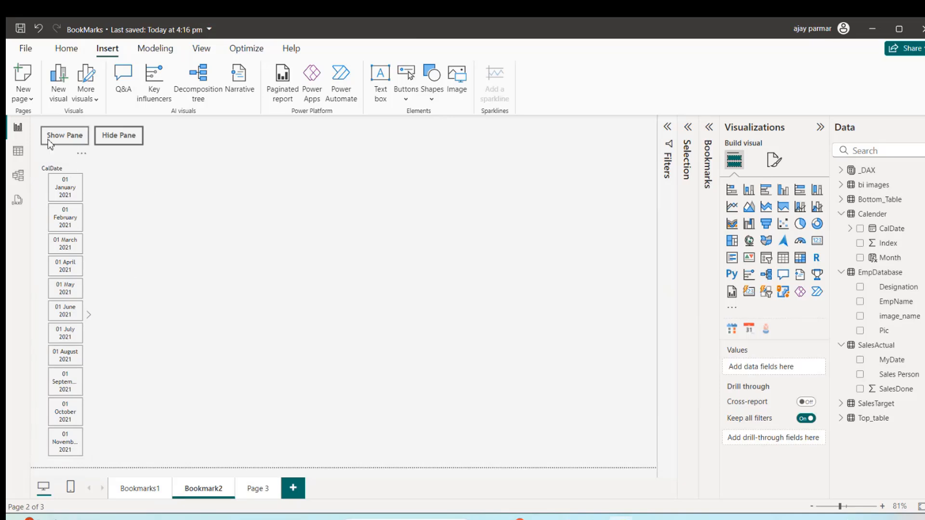
Expand the Selection and Bookmarks panes and rename the Hide Pane button's layer as btnHidepane
click(202, 48)
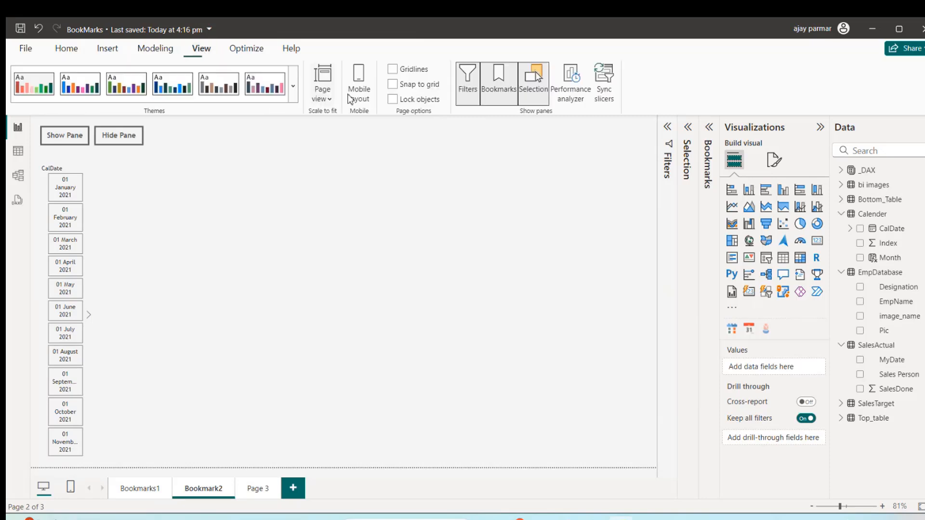
click(689, 128)
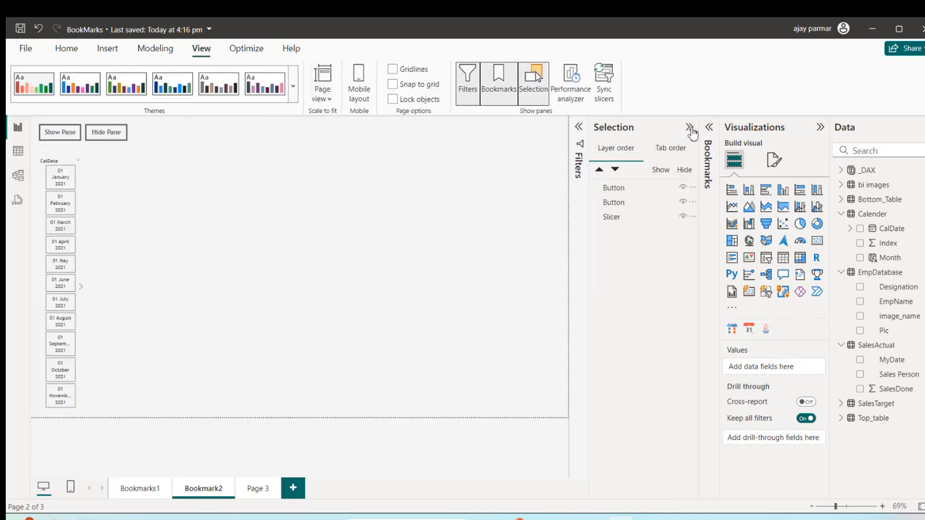
click(709, 126)
click(528, 191)
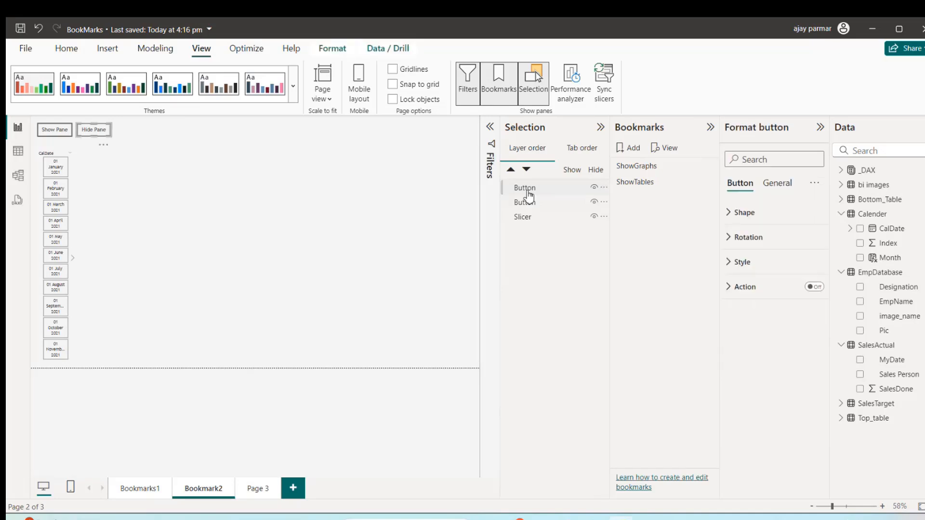
double_click(529, 192)
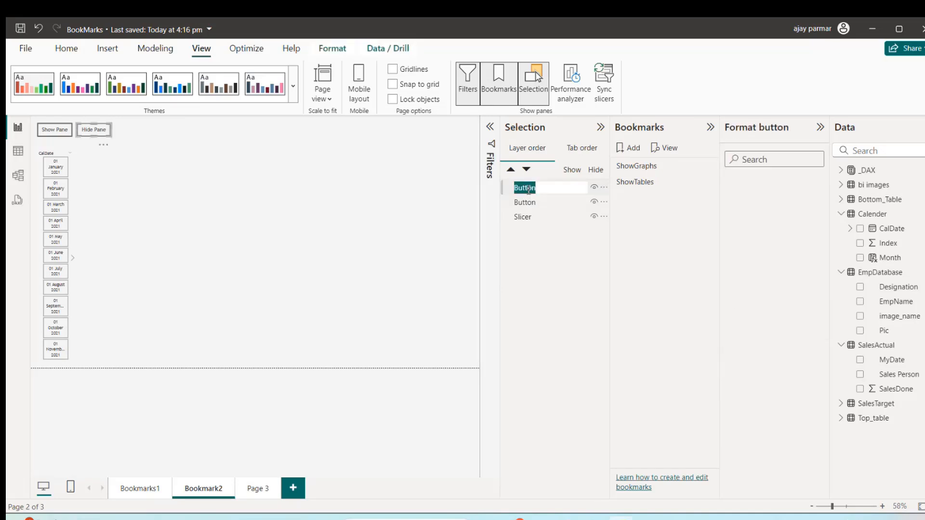
text(btn)
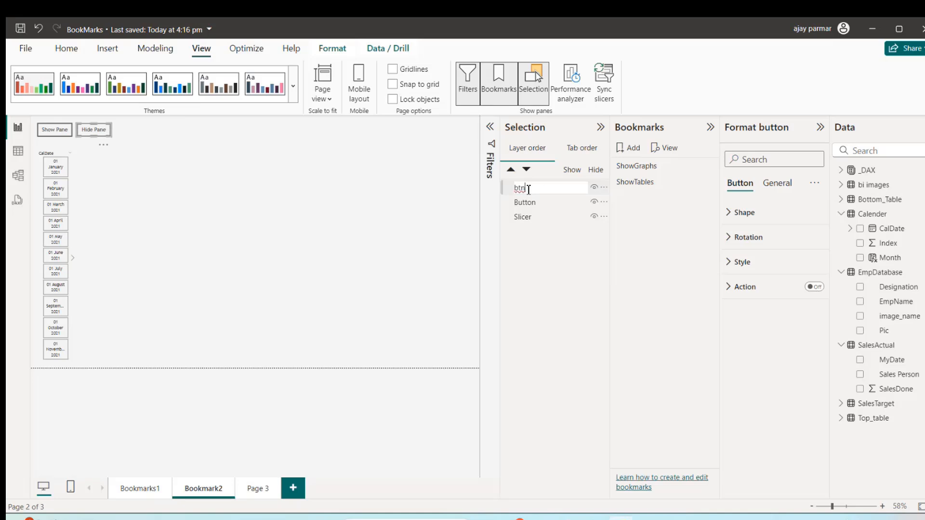
text(Hidepane)
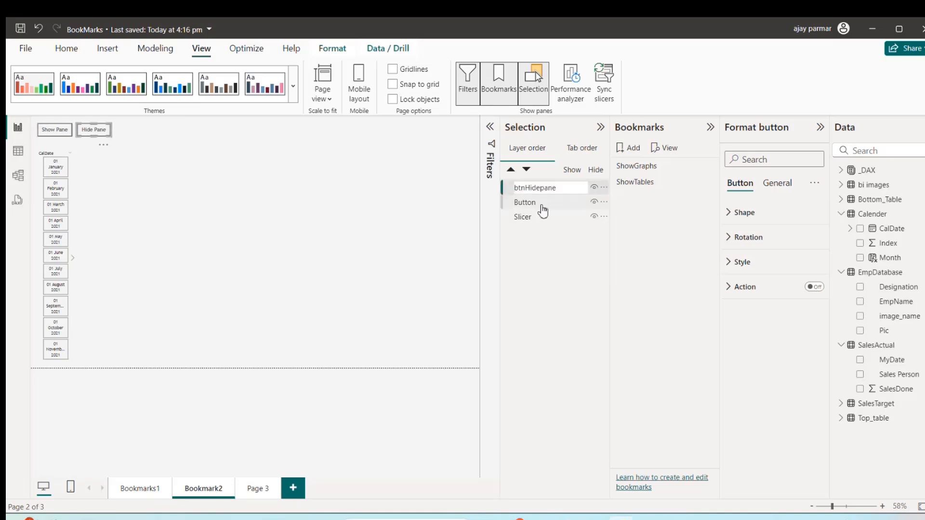
key(Return)
Rename the Show Pane button's layer as btnShowpane
click(528, 205)
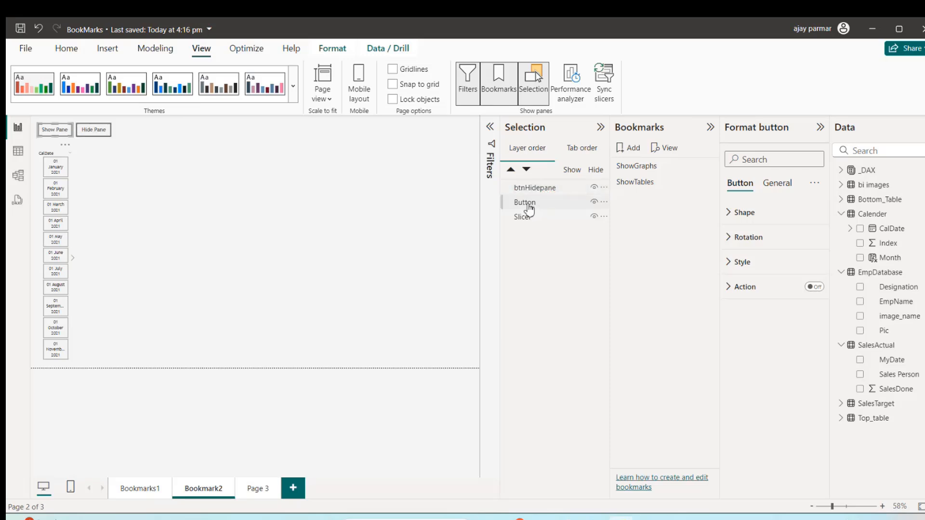
double_click(529, 206)
text(btnShowpane)
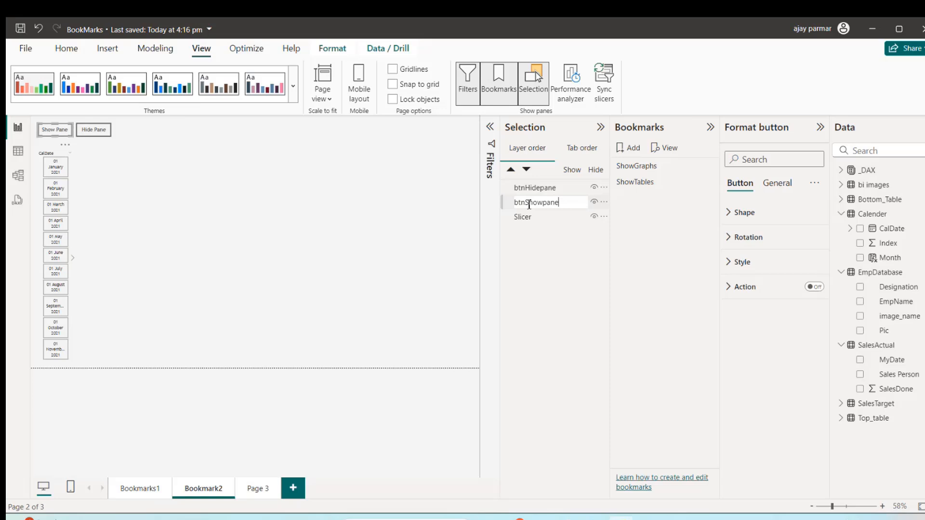
key(Return)
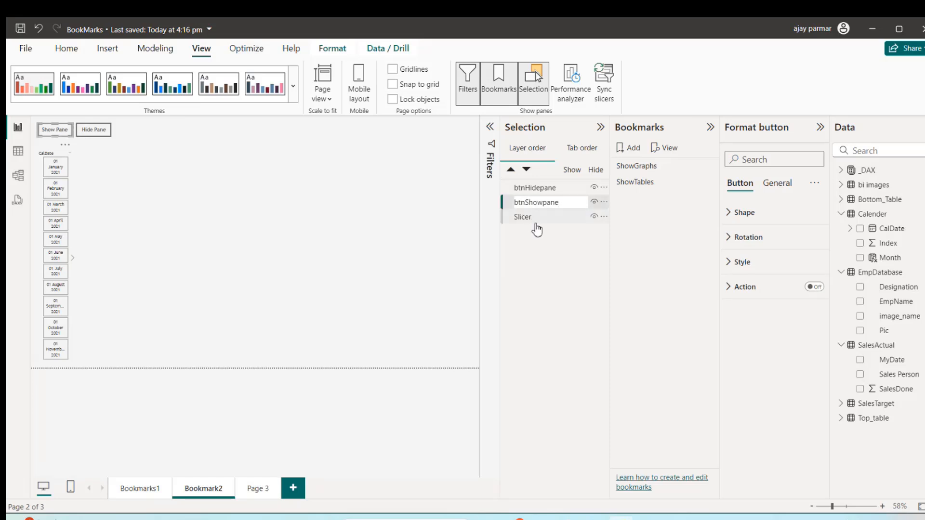
With the slicer selected, add a bookmark and name it ShowNavigationpane
click(529, 219)
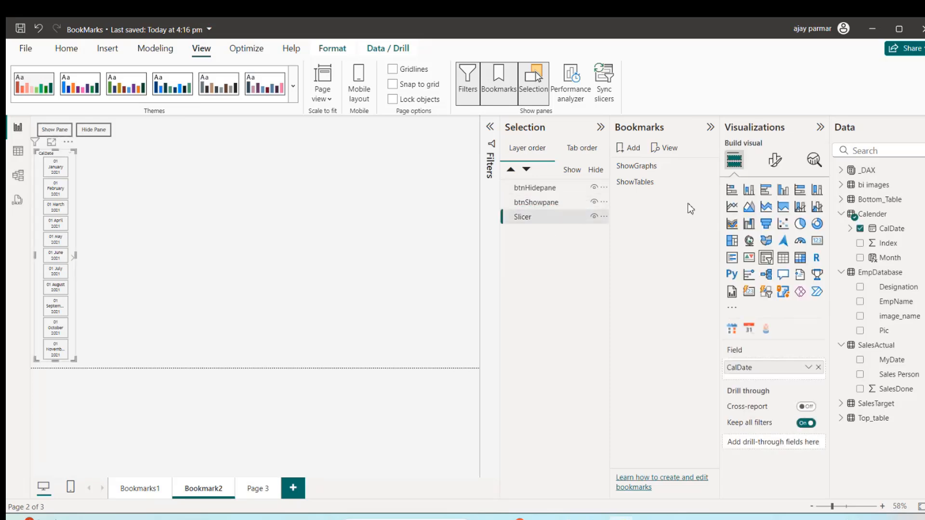
click(632, 150)
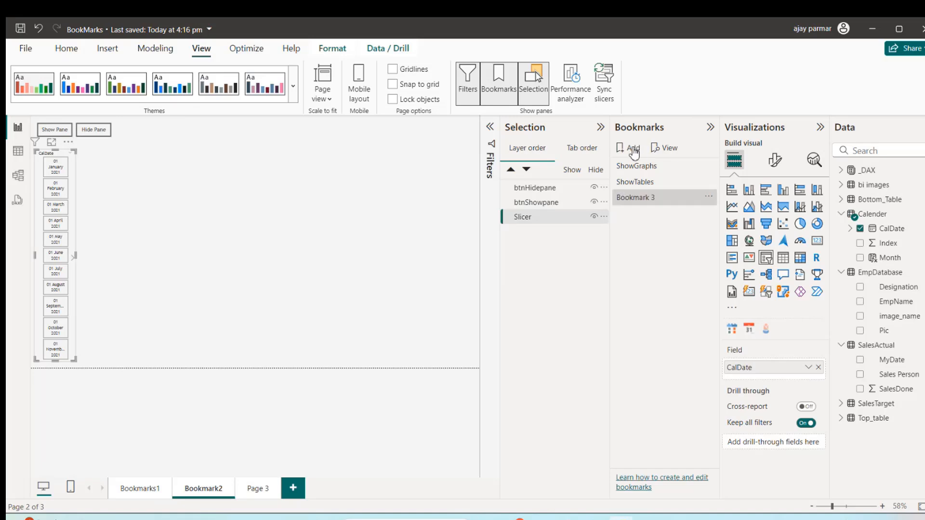
double_click(646, 198)
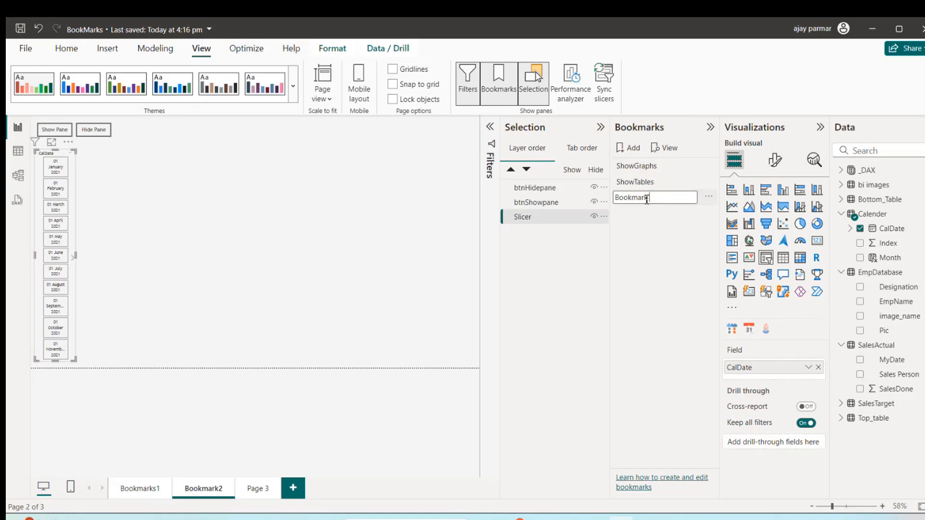
key(BackSpace)
key(BackSpace)
key(BackSpace)
key(BackSpace)
key(BackSpace)
key(BackSpace)
key(BackSpace)
key(BackSpace)
key(Return)
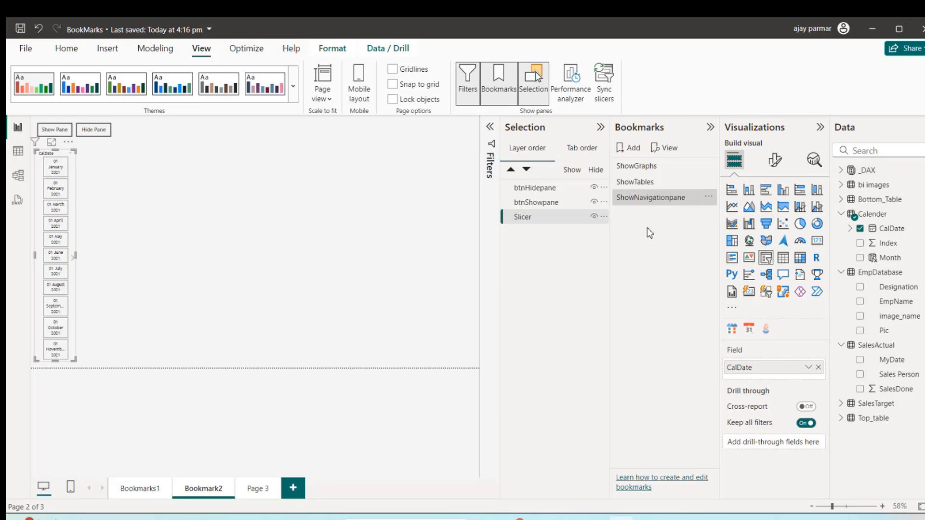
Add another bookmark and name it HideNavigationpane
click(633, 155)
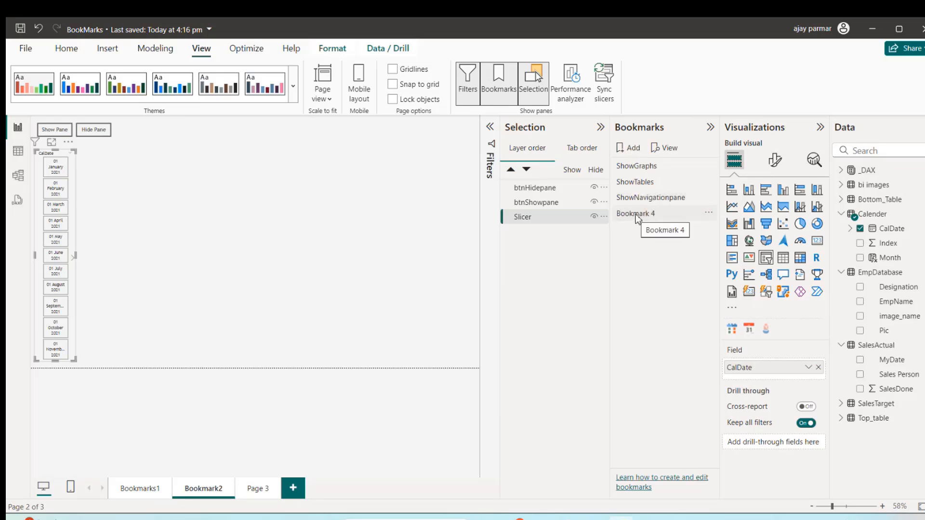
double_click(637, 215)
key(BackSpace)
key(BackSpace)
key(BackSpace)
key(BackSpace)
key(BackSpace)
key(BackSpace)
key(BackSpace)
key(BackSpace)
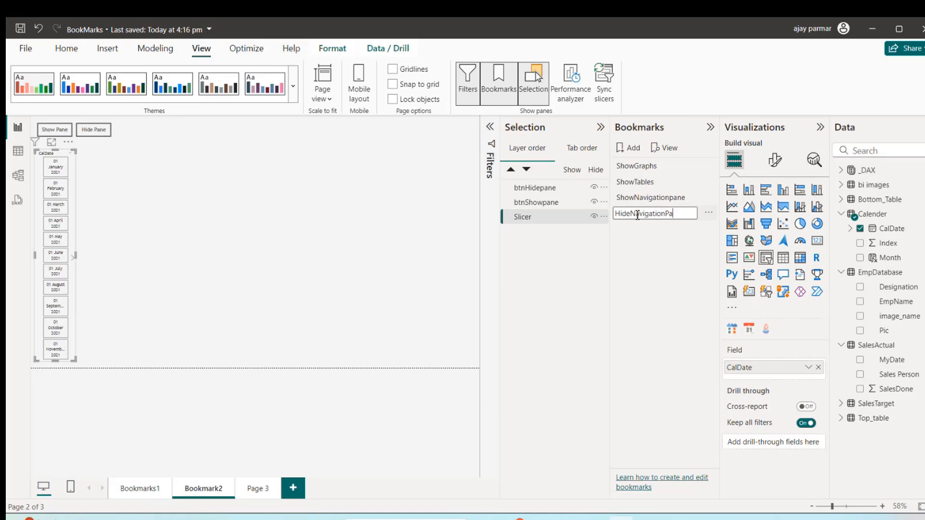
click(658, 275)
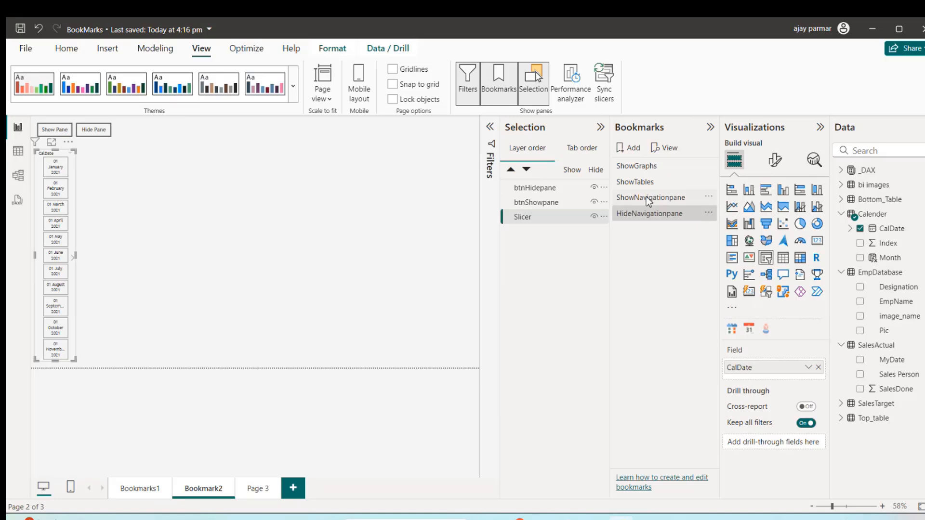
Set the ShowNavigationpane and HideNavigationpane bookmarks to apply to selected visuals only
click(707, 197)
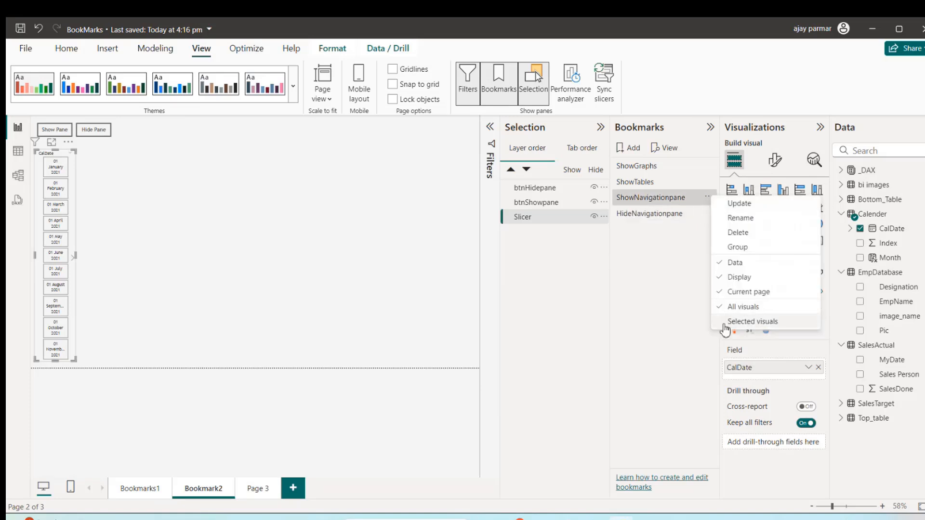
click(725, 323)
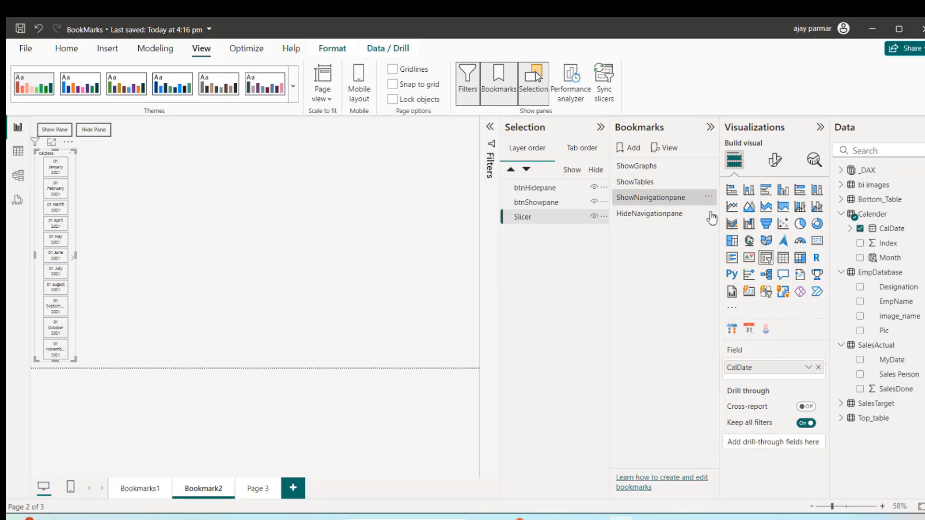
click(711, 214)
click(727, 338)
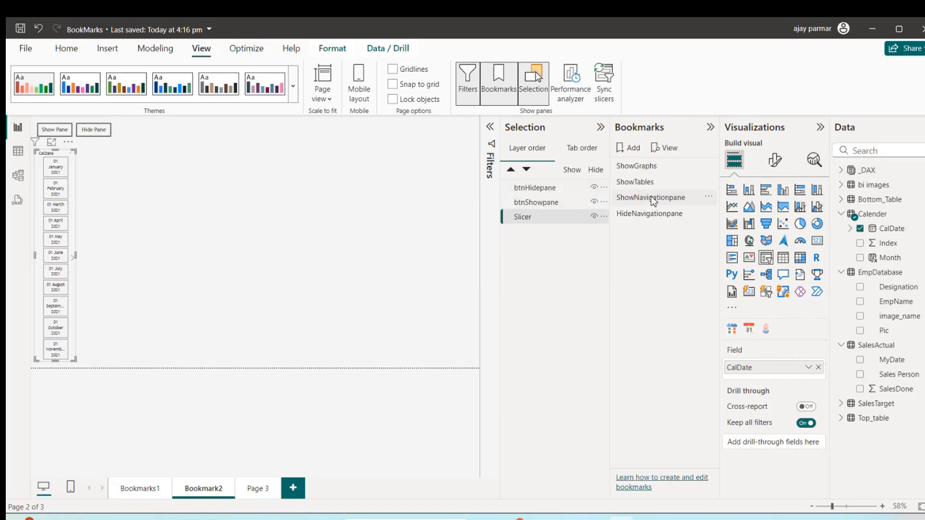
click(539, 191)
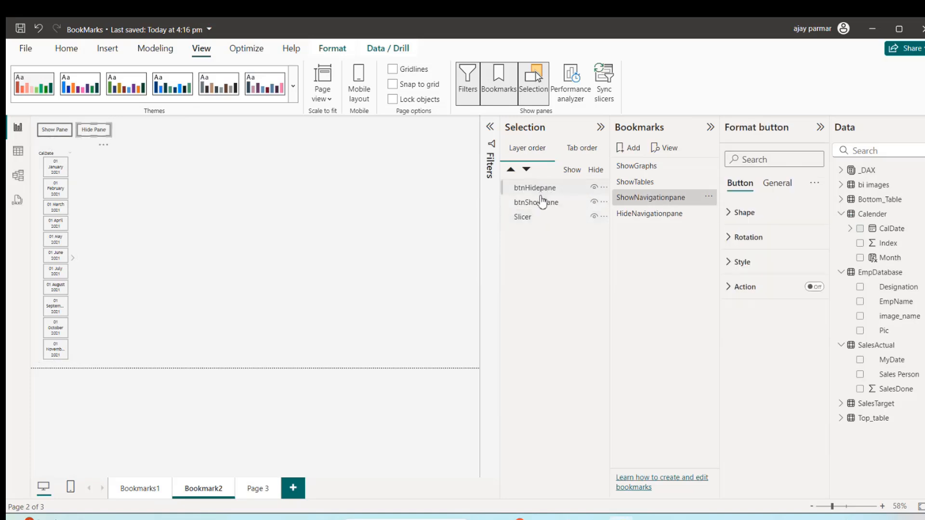
ctrl+click(541, 204)
click(540, 217)
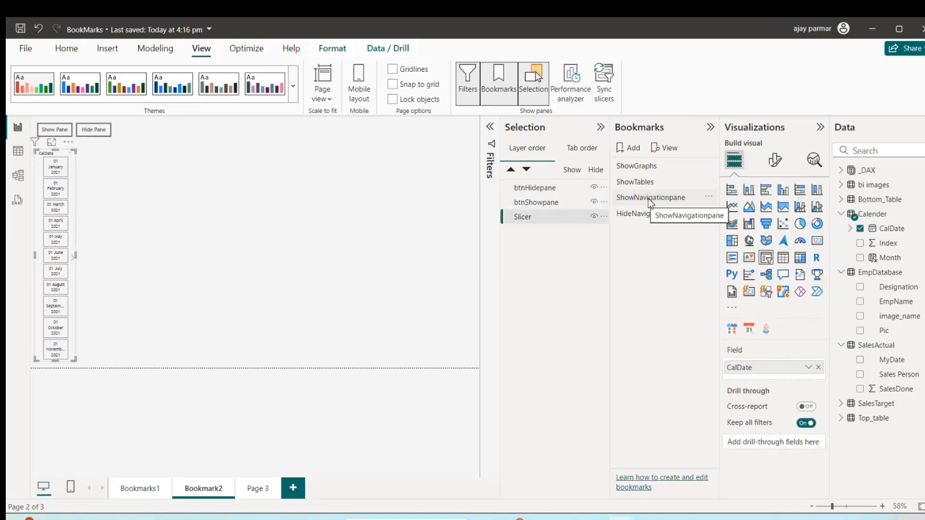
Apply the ShowNavigationpane bookmark and select the Slicer, btnShowpane and btnHidepane layers together
click(650, 198)
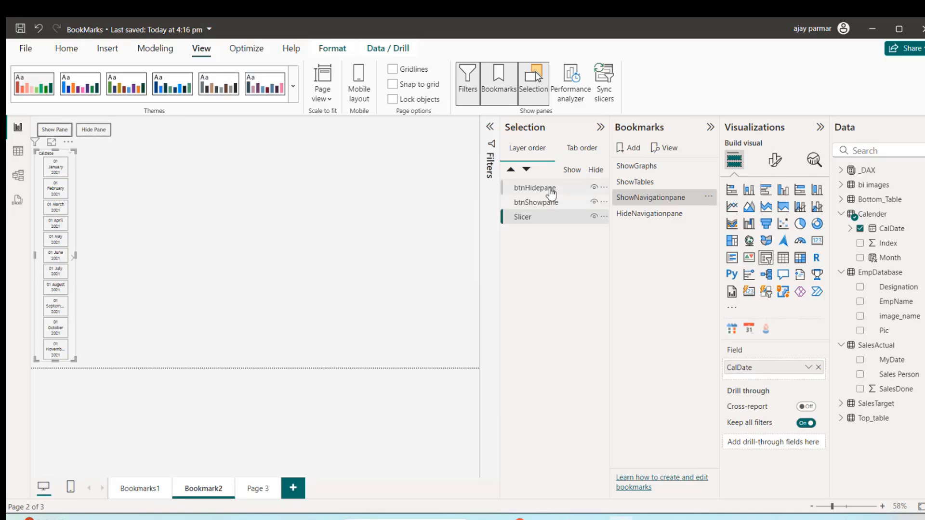
ctrl+click(549, 203)
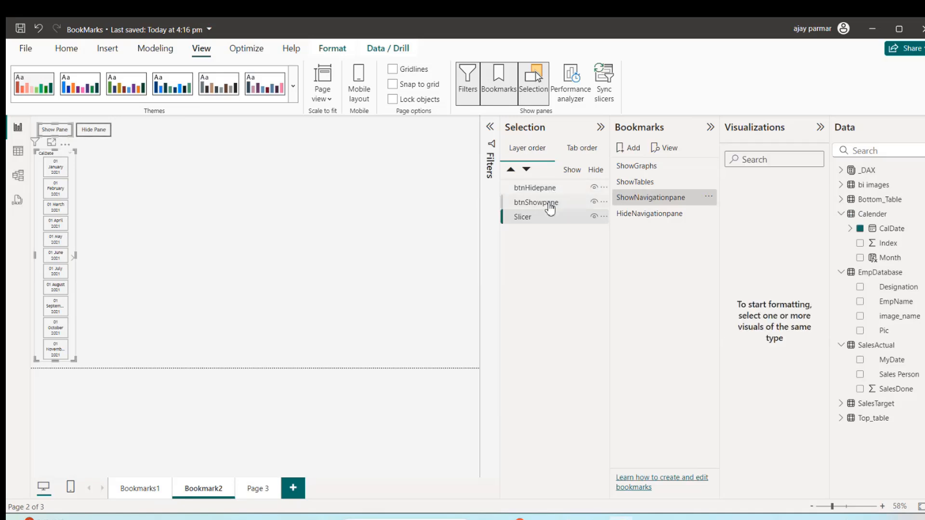
ctrl+click(541, 192)
ctrl+click(541, 191)
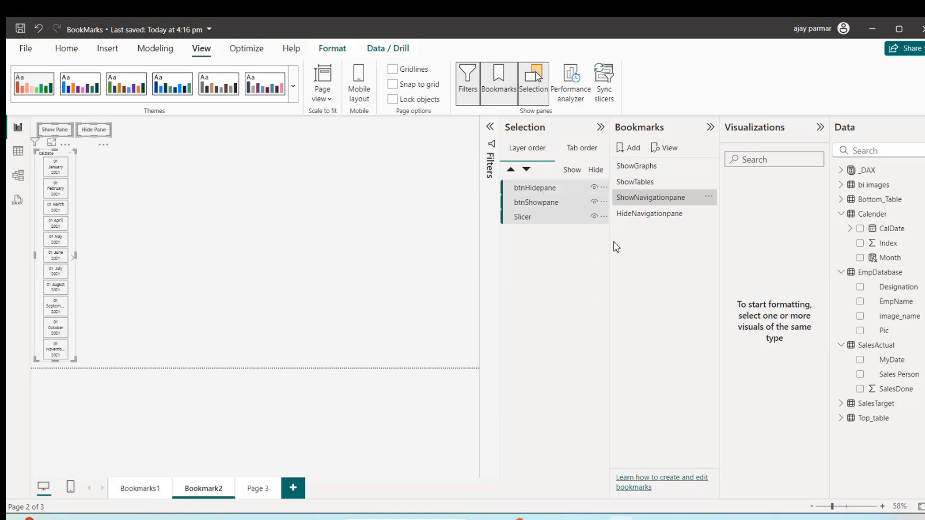
Hide btnShowpane, keep all three layers selected, and update the ShowNavigationpane bookmark with this state
click(595, 202)
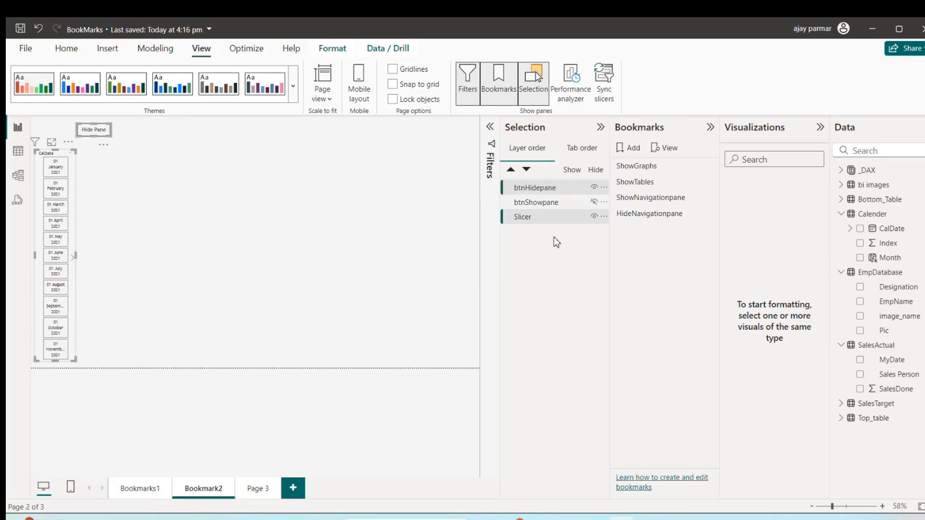
ctrl+click(548, 203)
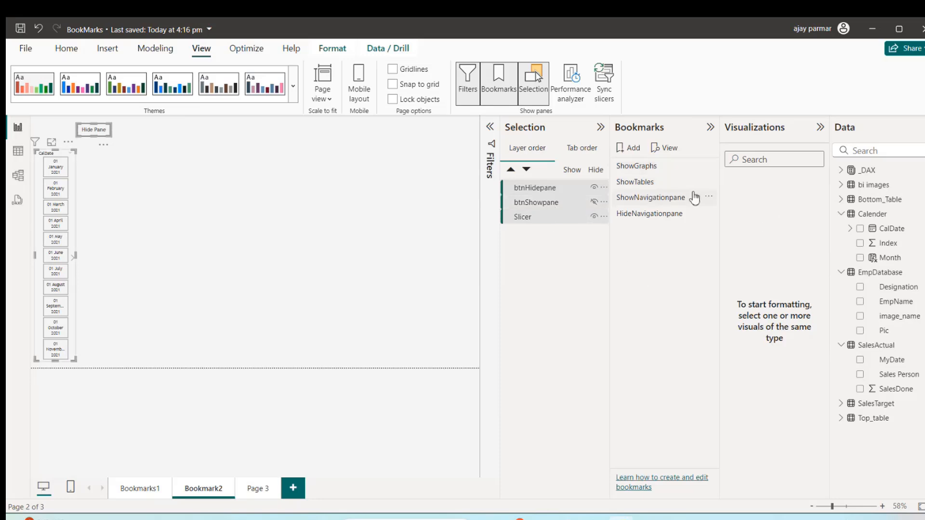
click(708, 197)
click(724, 206)
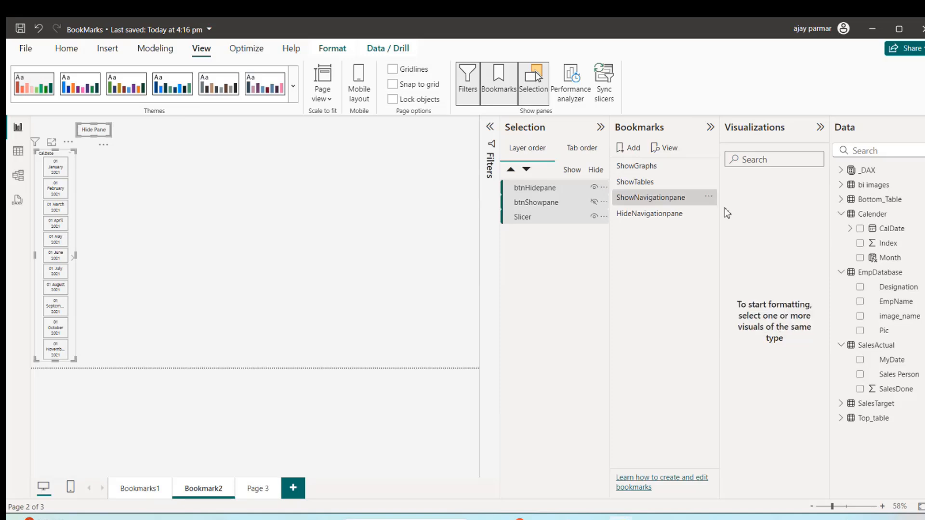
Update the HideNavigationpane bookmark with all three layers selected, btnShowpane shown, and btnHidepane and Slicer hidden
click(658, 215)
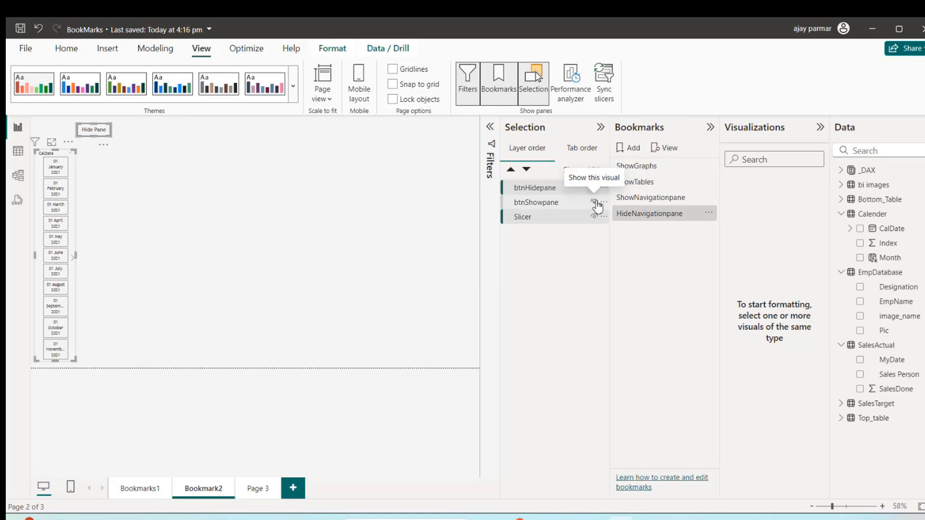
click(595, 202)
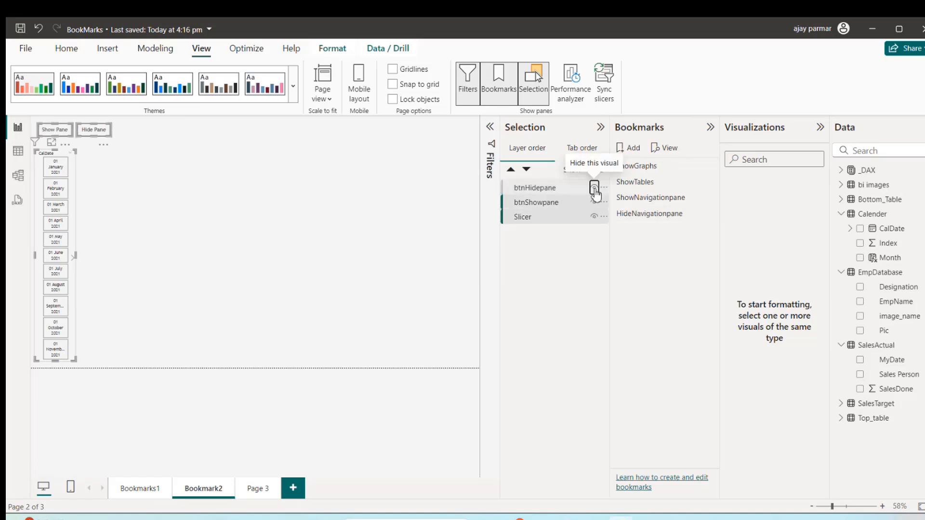
click(594, 187)
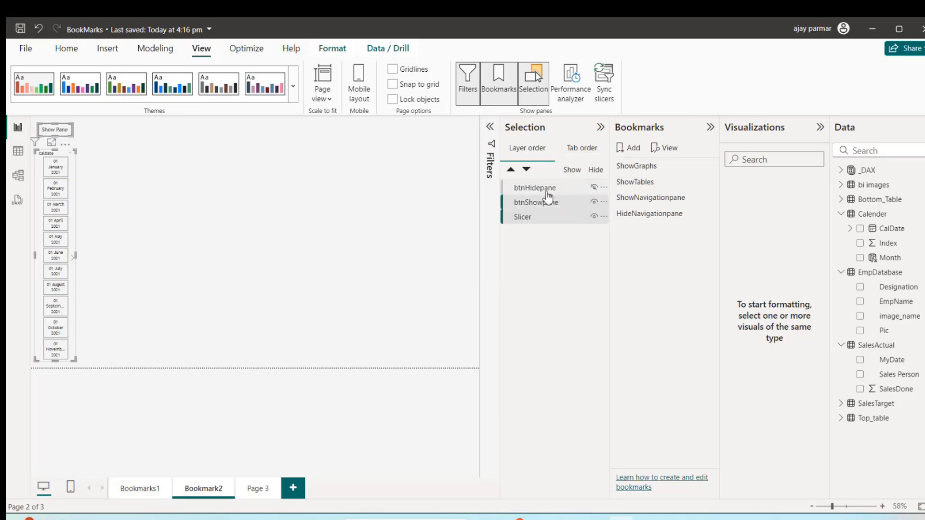
click(594, 216)
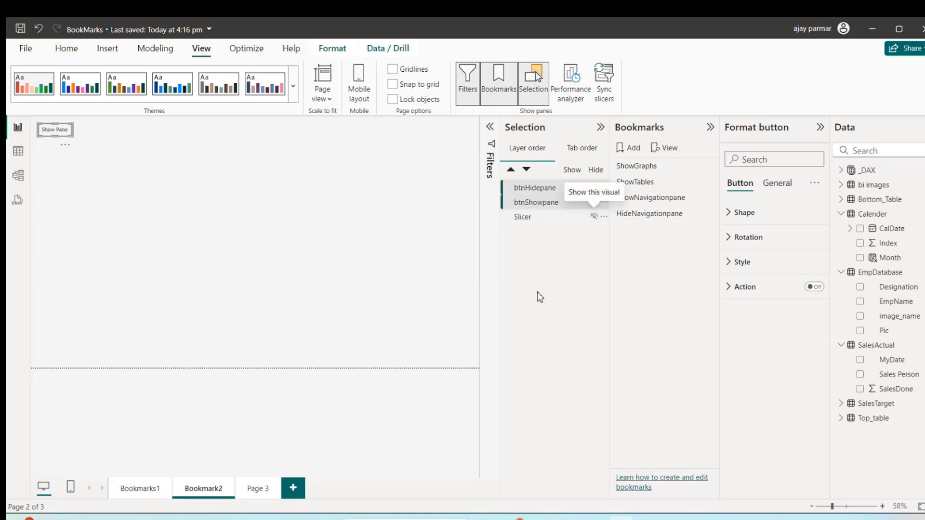
ctrl+click(526, 218)
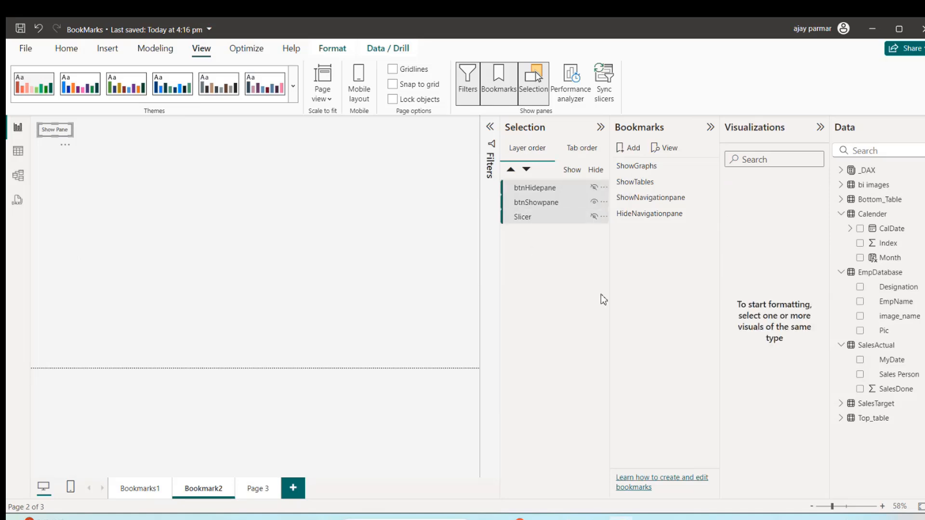
click(708, 215)
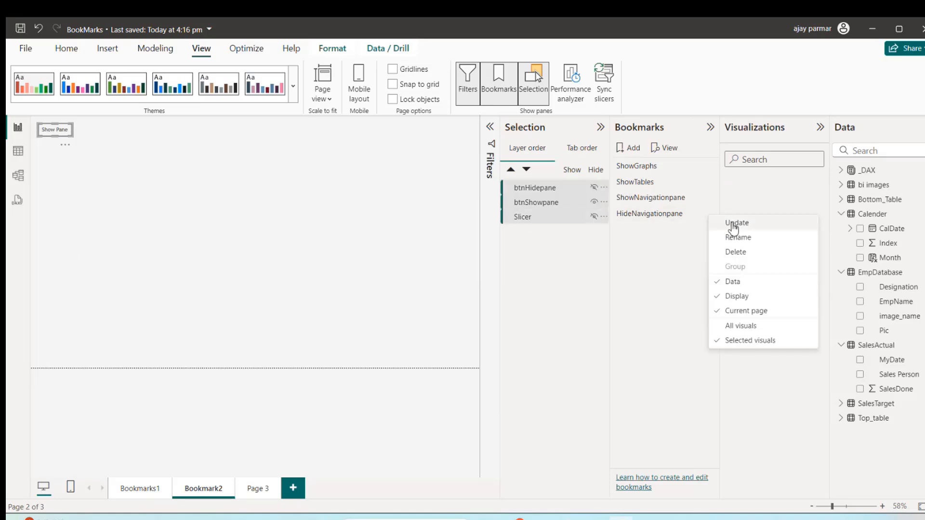
click(731, 224)
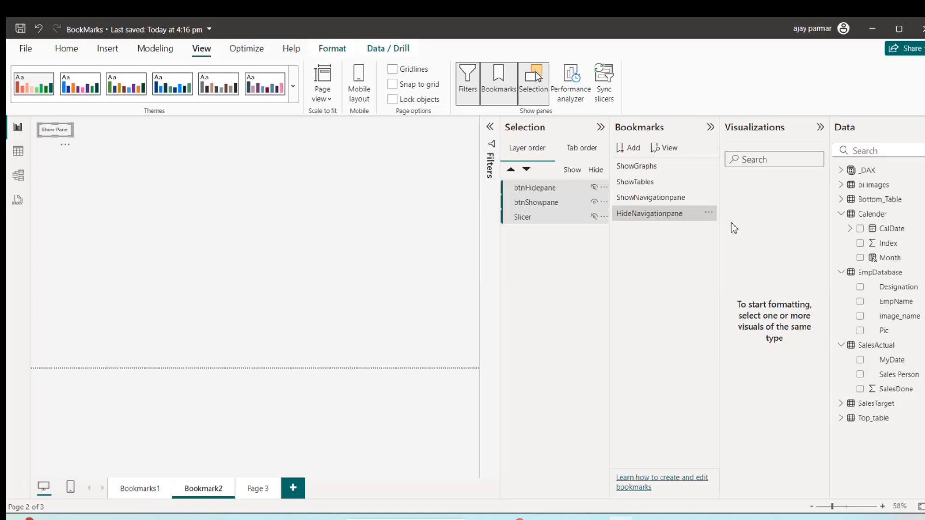
Test both bookmarks by switching between ShowNavigationpane and HideNavigationpane, ending on HideNavigationpane
click(646, 197)
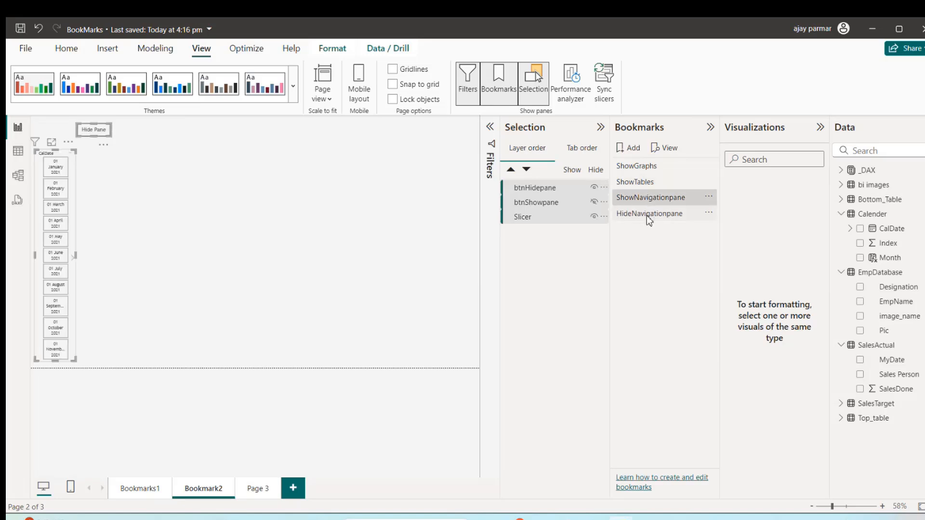
click(647, 215)
click(646, 201)
click(648, 215)
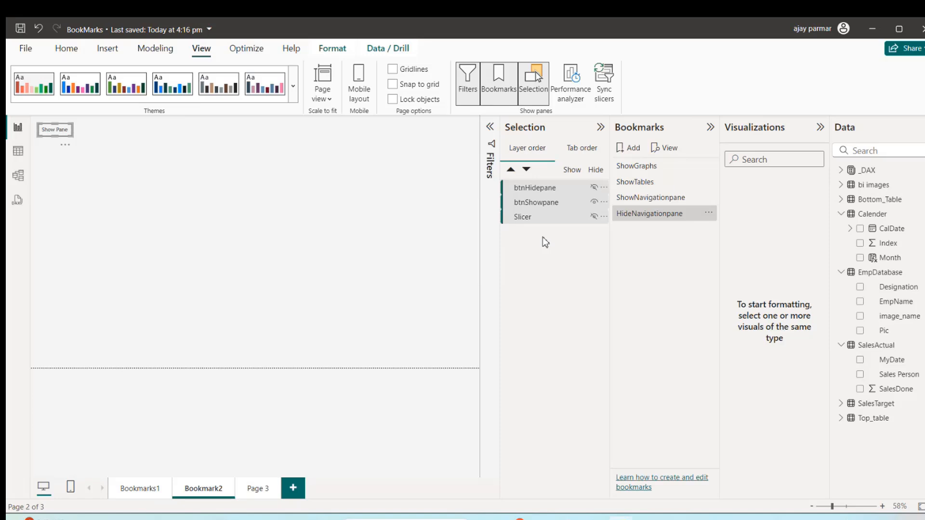
Clear the visual selection and collapse the Bookmarks and Visualizations panes to enlarge the report canvas
click(177, 165)
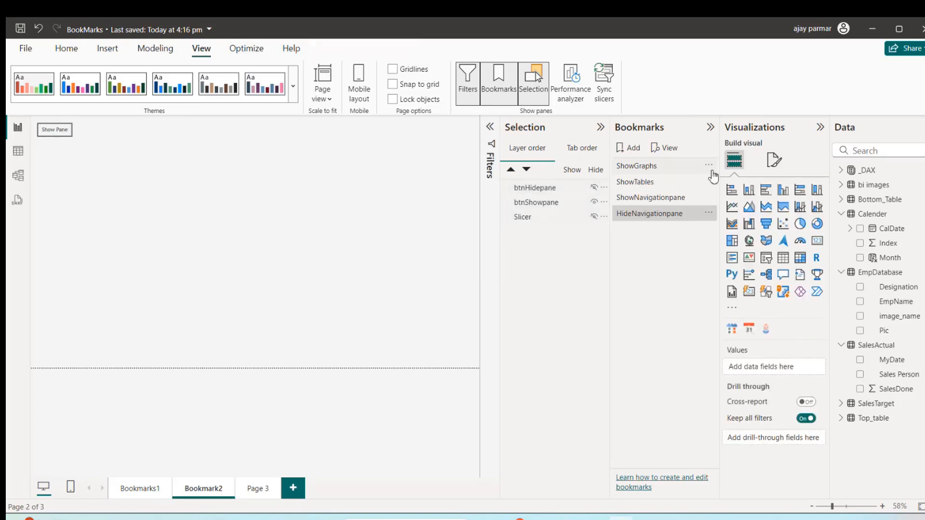
click(710, 128)
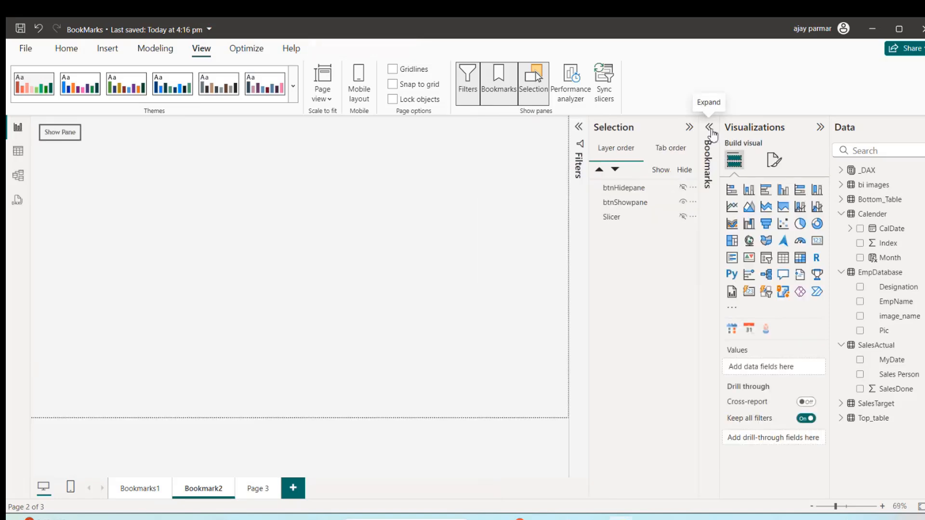
click(818, 127)
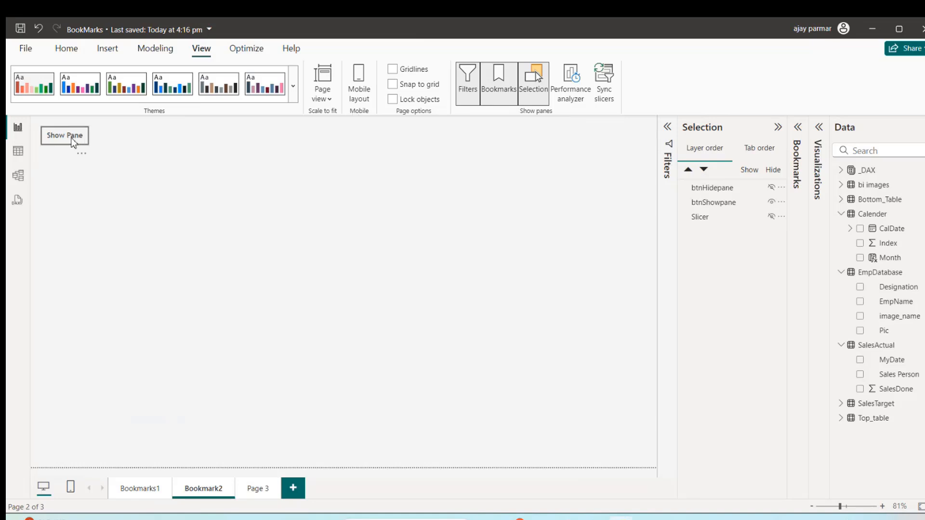
Turn on the Show Pane button's action and link it to the ShowNavigationpane bookmark
click(81, 146)
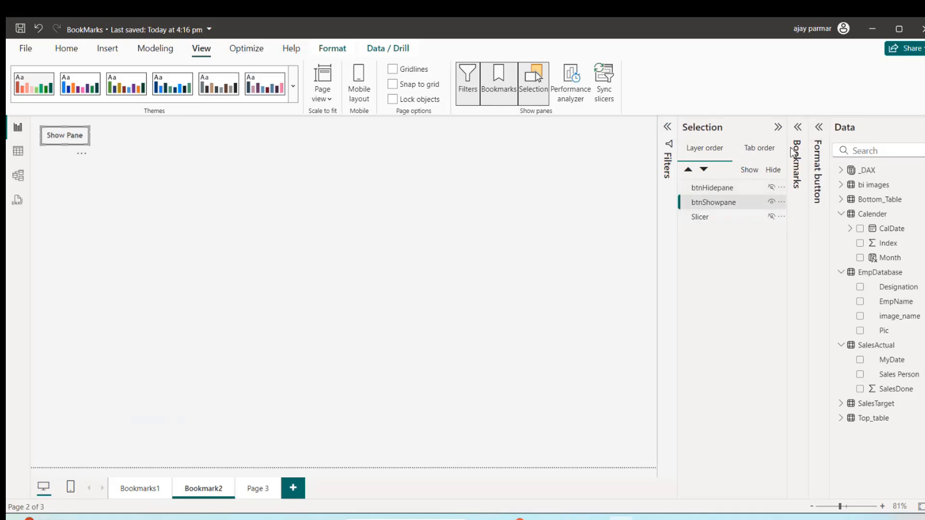
click(822, 127)
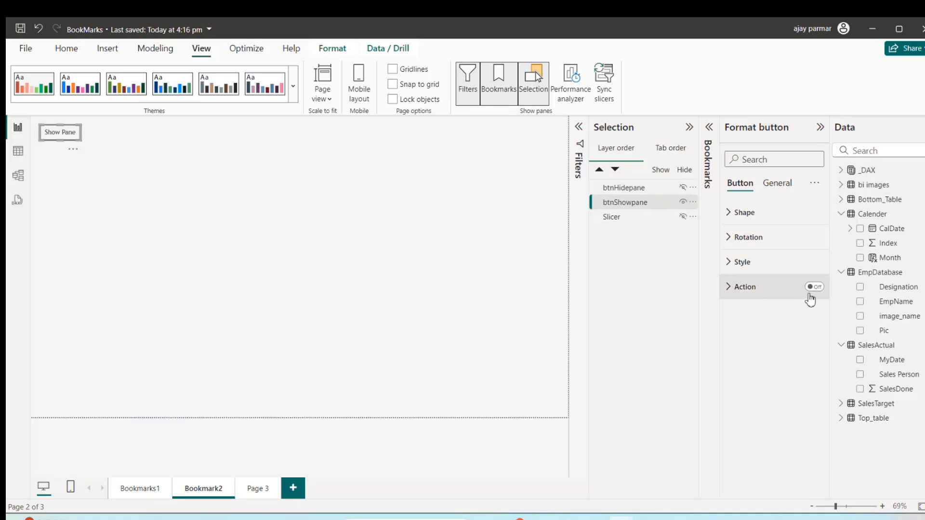
click(815, 288)
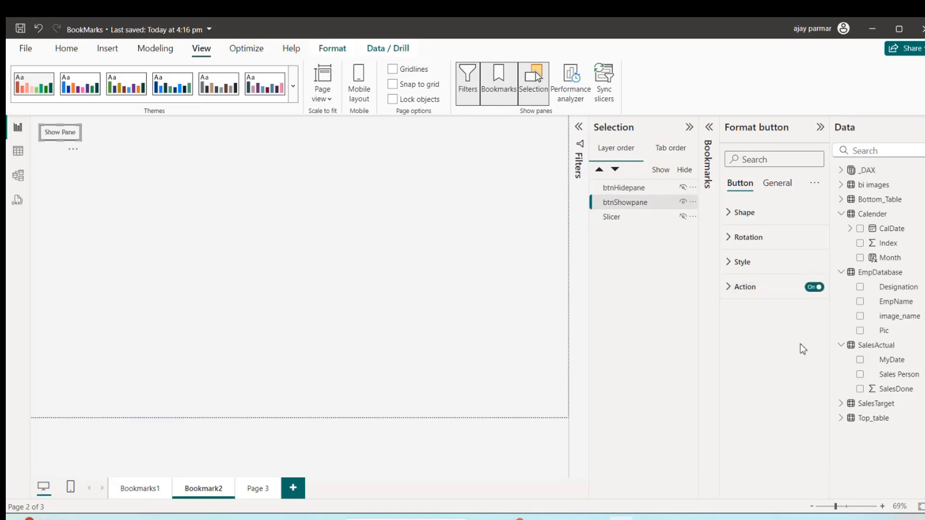
click(729, 288)
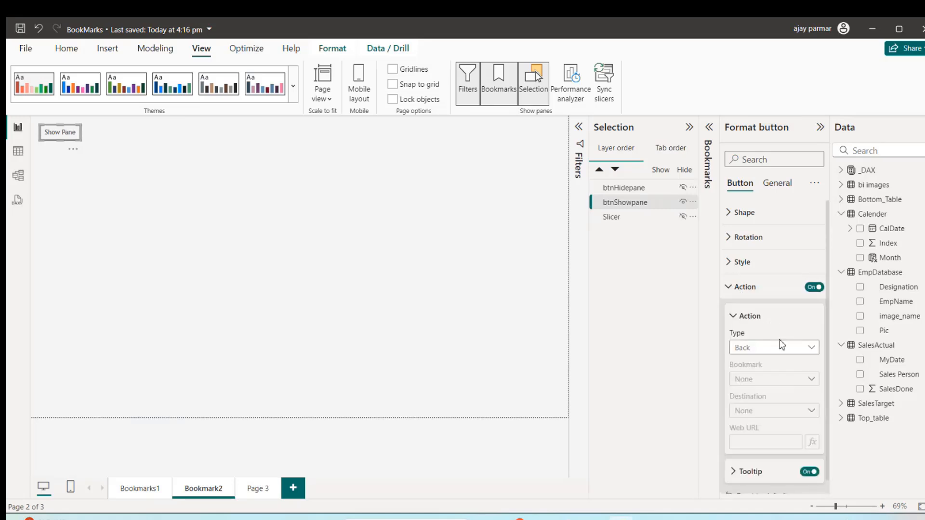
click(780, 346)
click(763, 378)
click(774, 383)
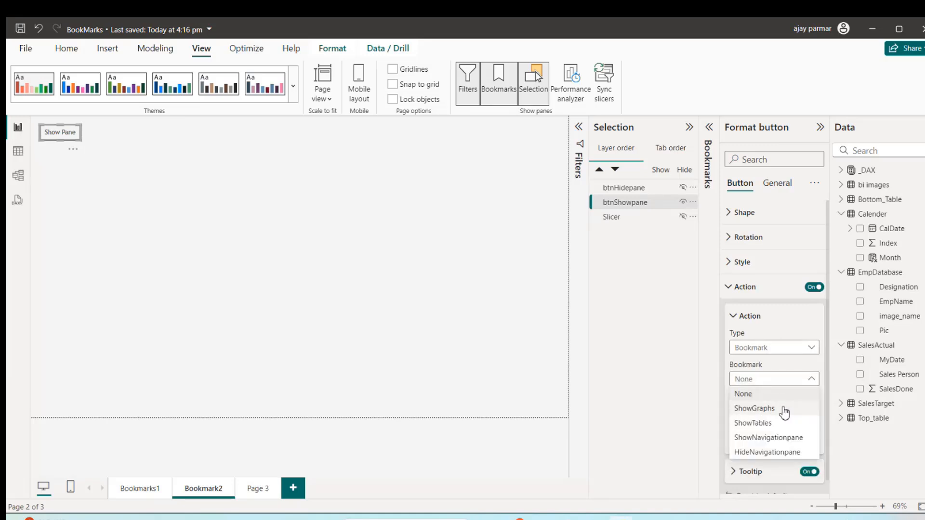
click(768, 438)
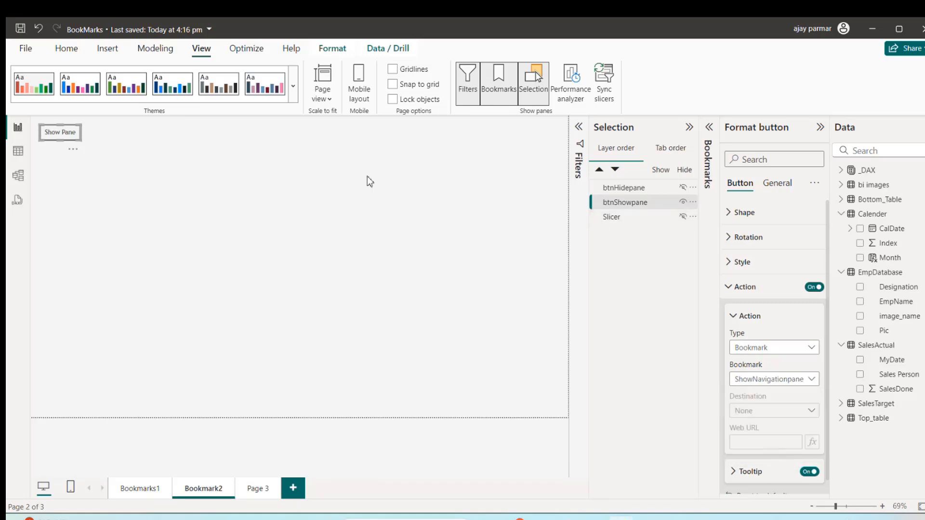
Run the Show Pane button's action, and link the Hide Pane button's action to the HideNavigationpane bookmark
click(137, 139)
ctrl+click(59, 134)
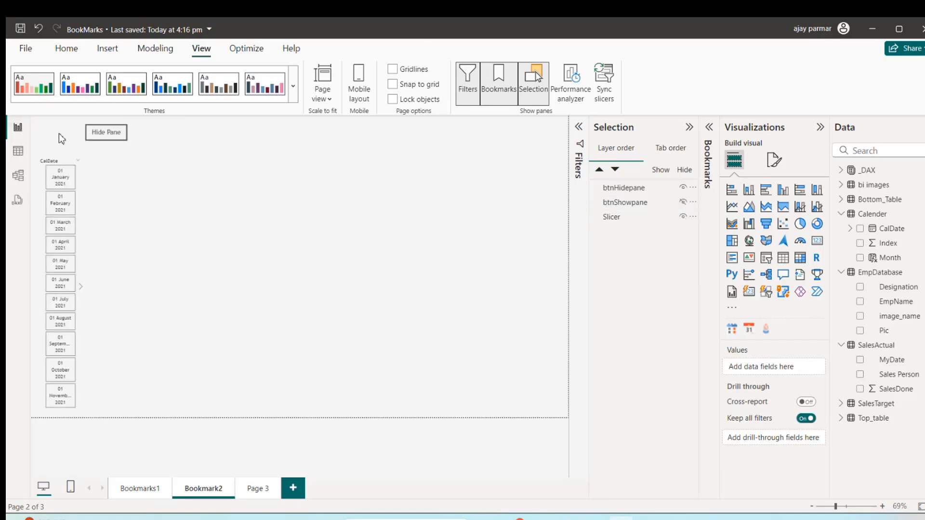
click(117, 136)
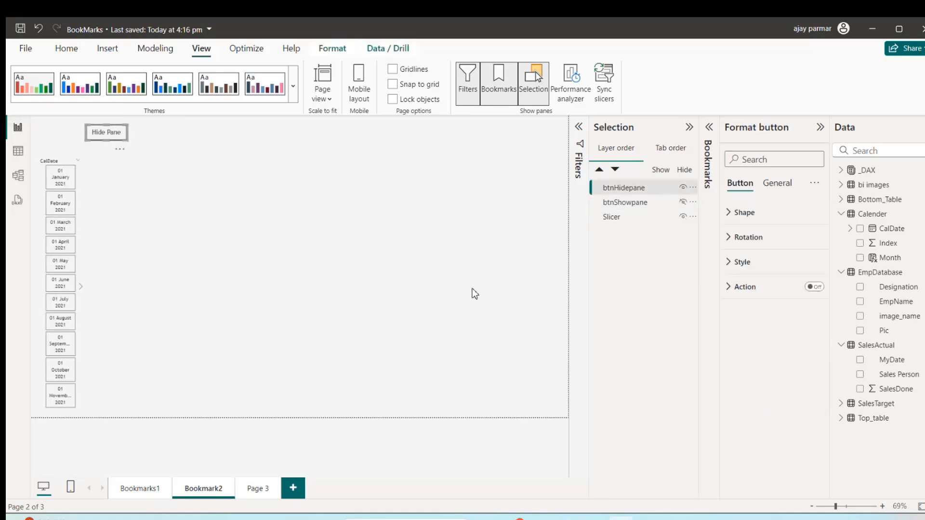
click(815, 287)
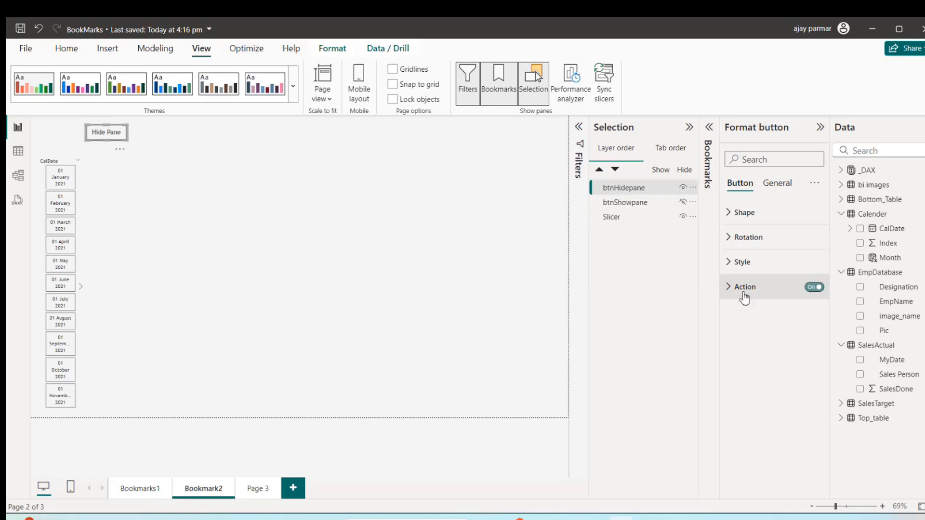
click(729, 288)
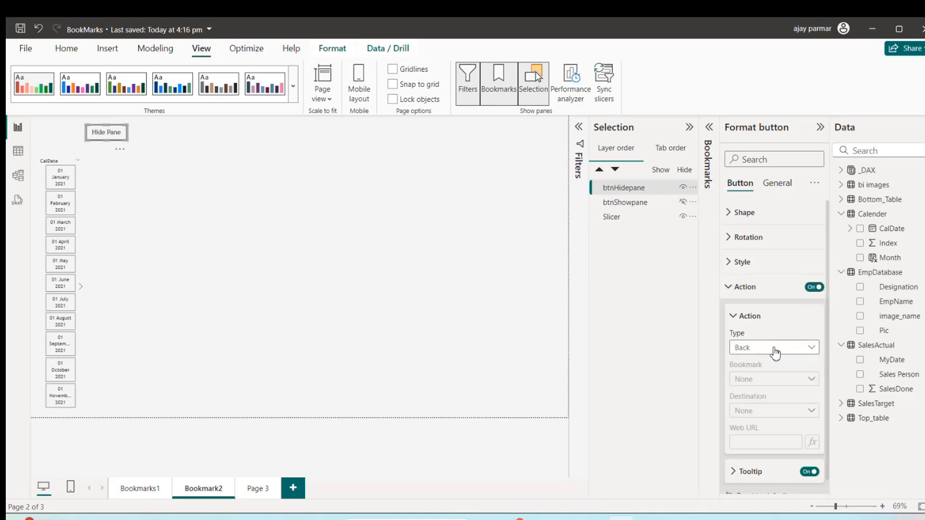
click(774, 352)
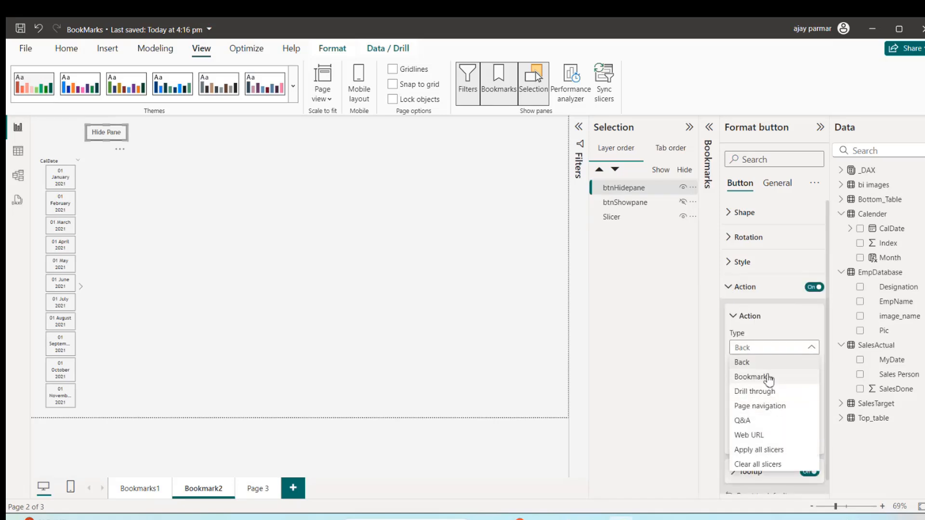
click(769, 379)
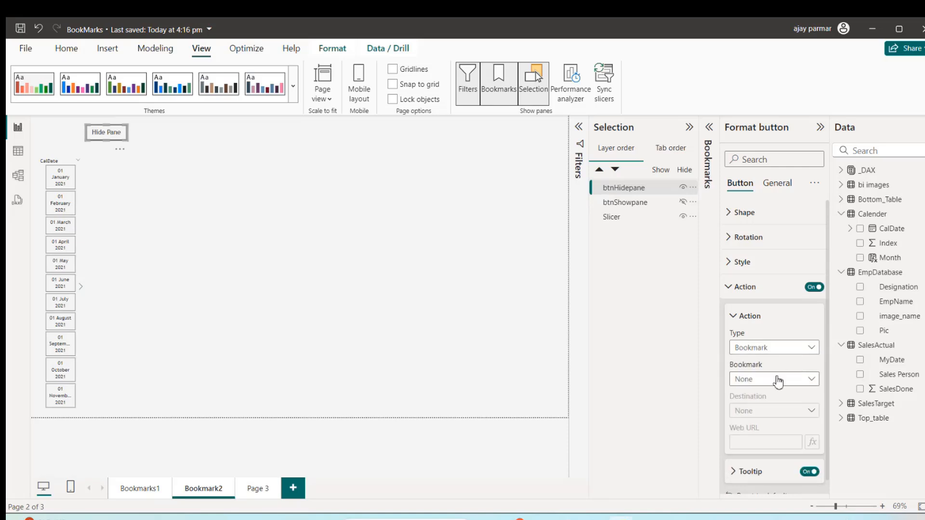
click(777, 383)
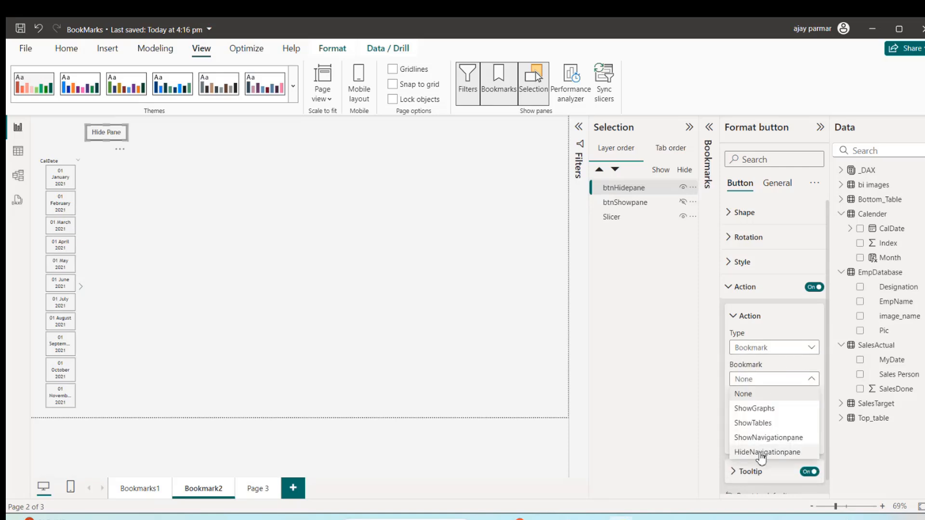
click(761, 452)
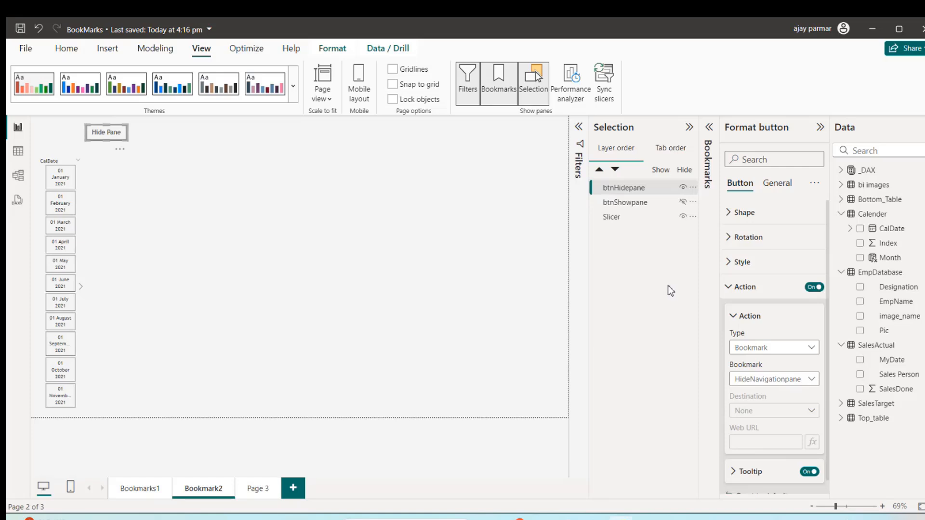
Test the Hide Pane and Show Pane buttons by hiding the slicer pane and bringing it back
click(452, 243)
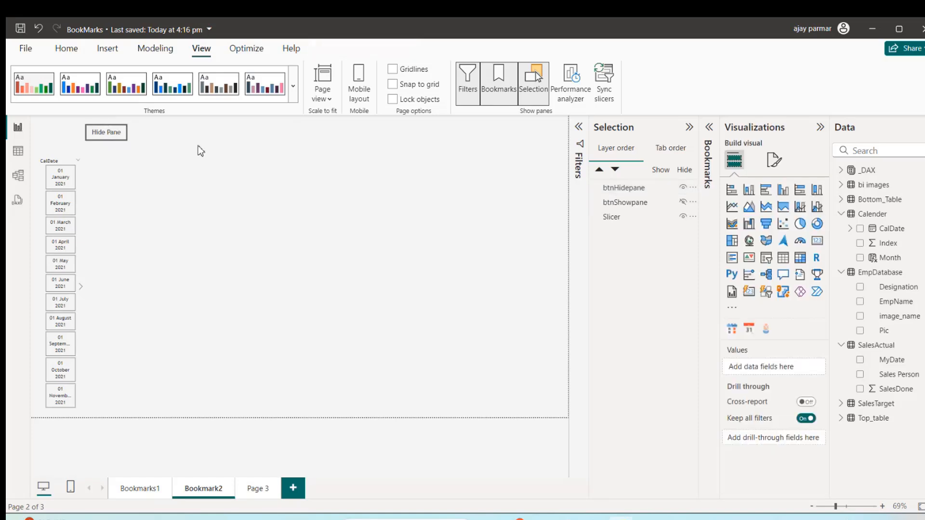
ctrl+click(117, 135)
ctrl+click(65, 133)
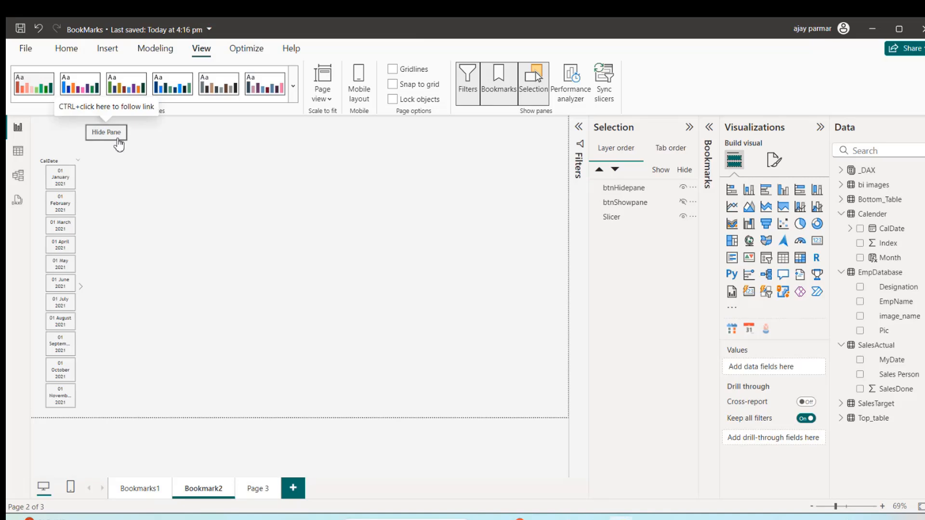
Move the Hide Pane button directly above the CalDate slicer and collapse the Selection pane
drag(119, 145, 77, 145)
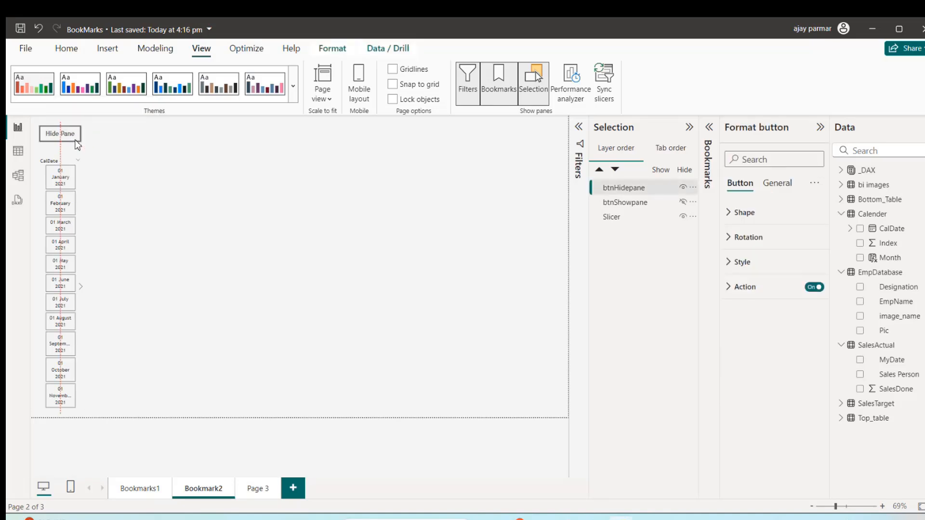
click(161, 159)
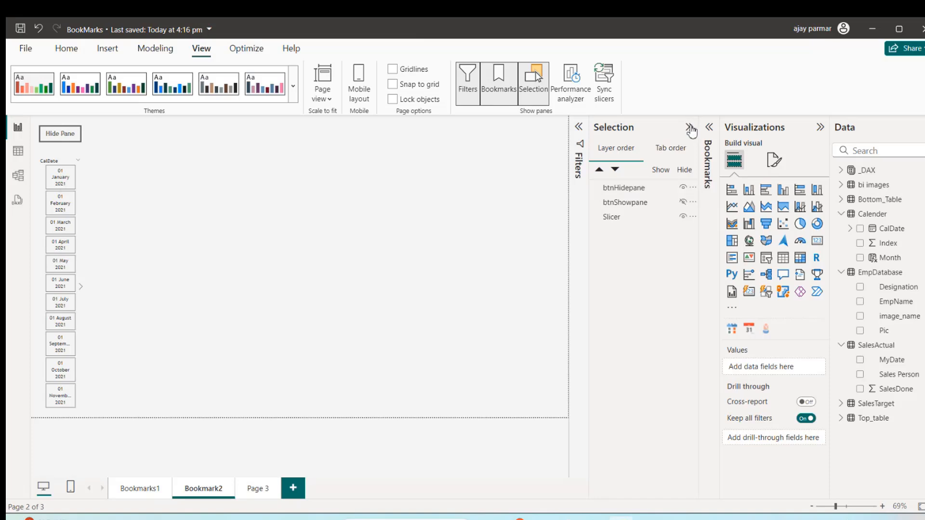
click(690, 126)
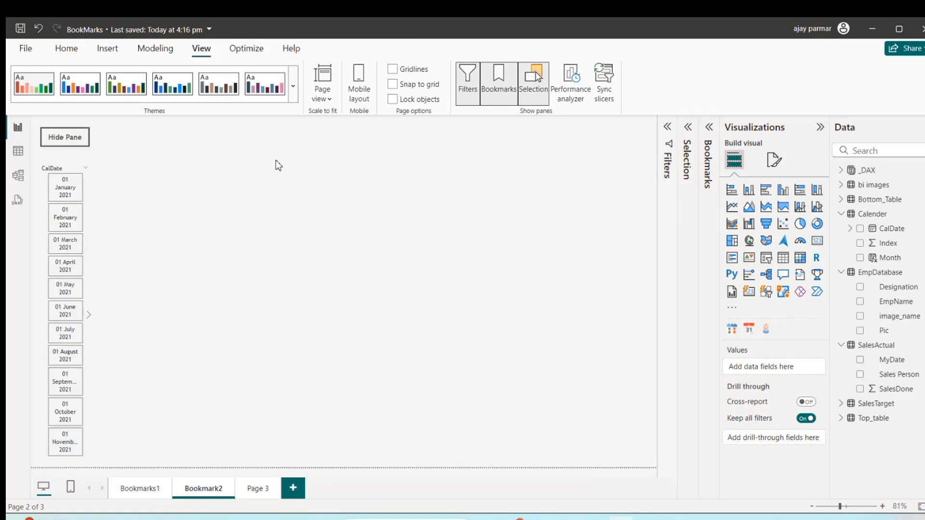
Add an empty stacked area chart, clustered column chart and table to the Bookmark2 page
click(766, 207)
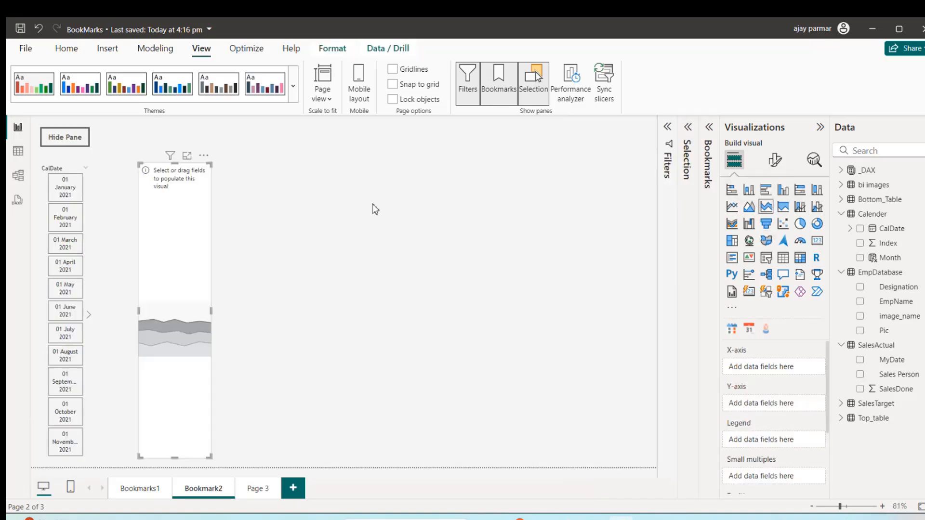
click(535, 193)
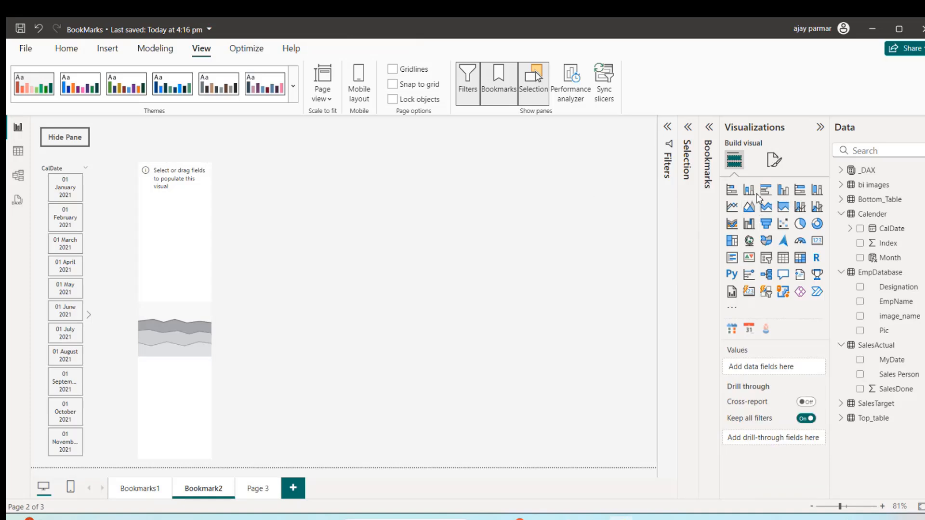
click(783, 193)
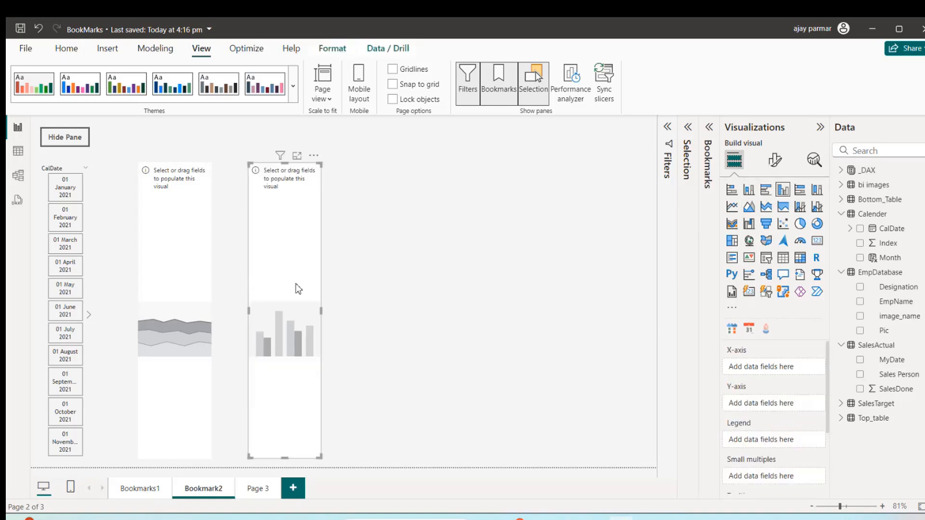
click(471, 269)
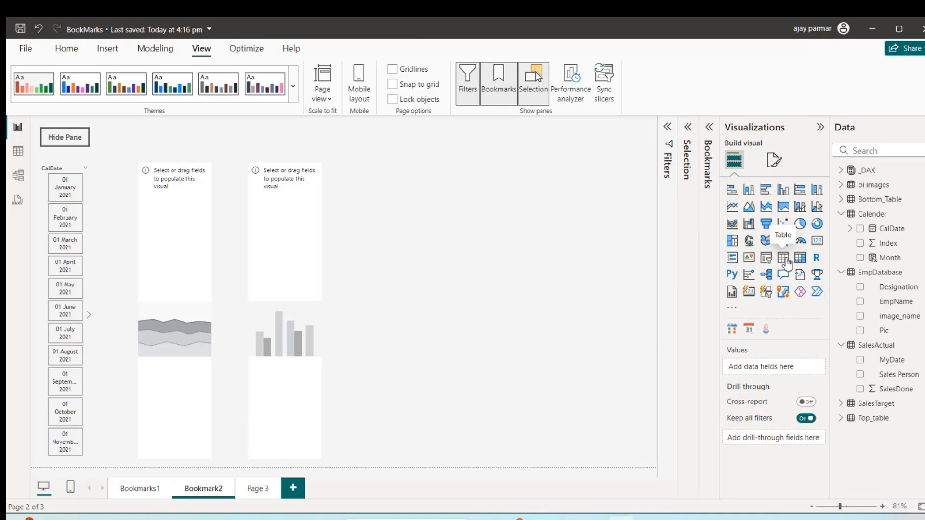
click(783, 257)
click(572, 250)
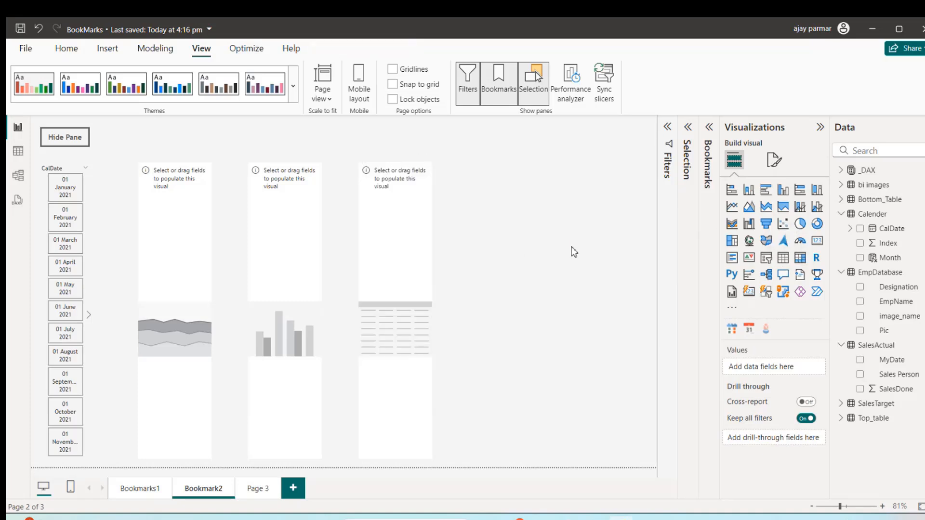
Add a card showing the SalesActual table's SalesDone field and reduce its height to fit the value
click(818, 243)
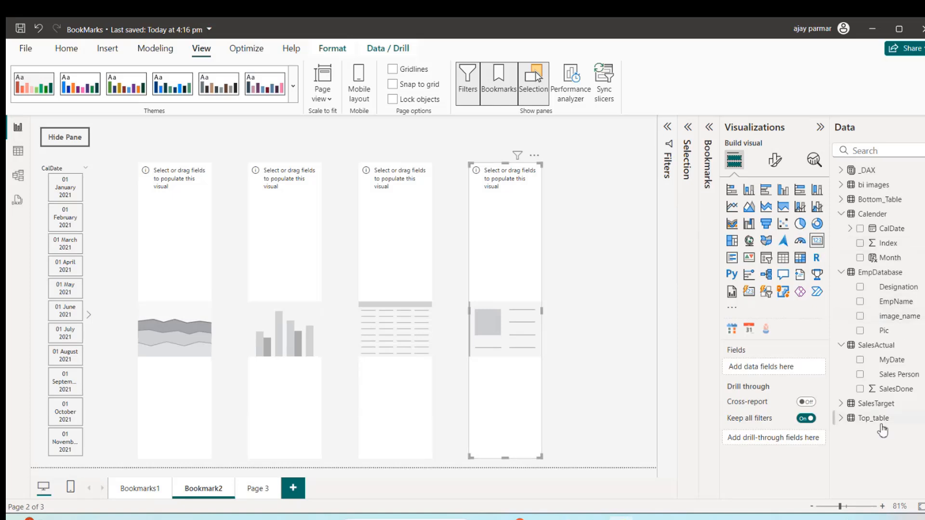
drag(892, 390, 772, 368)
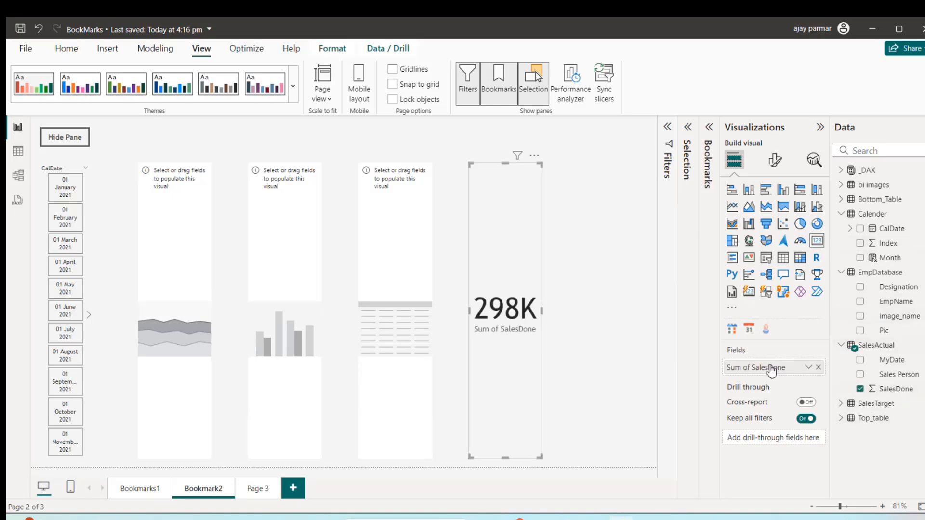
drag(505, 459, 503, 230)
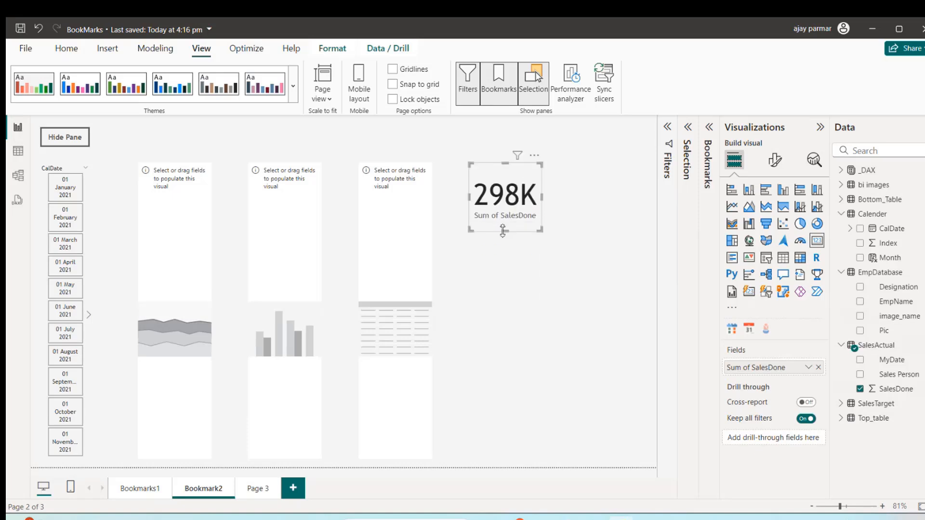
Fill the empty table visual with EmpName followed by SalesTarget from the SalesTarget table, and shorten the visual to about half its height
click(383, 250)
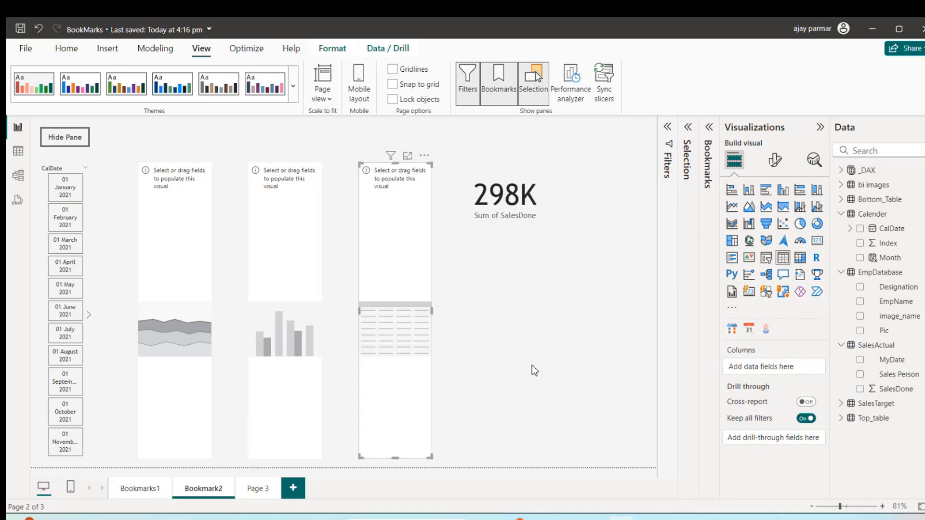
click(843, 405)
click(843, 404)
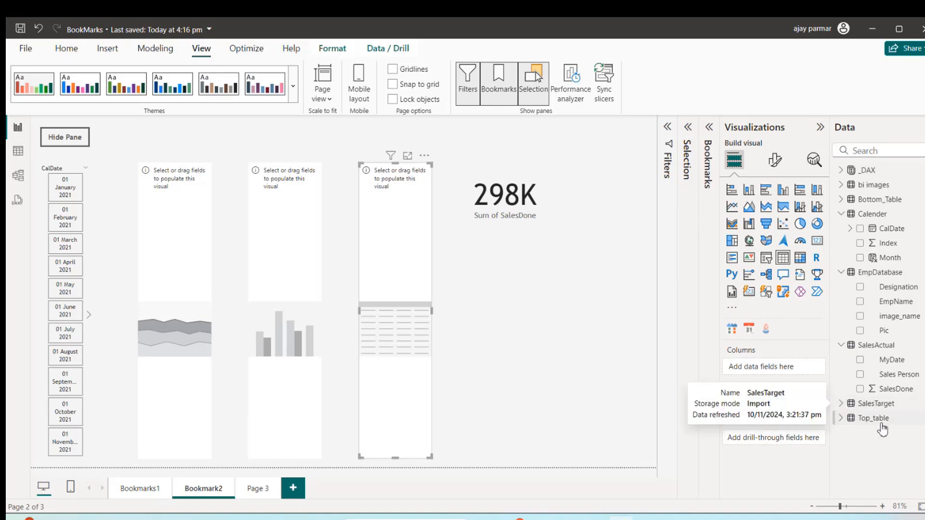
click(843, 405)
drag(897, 445, 771, 367)
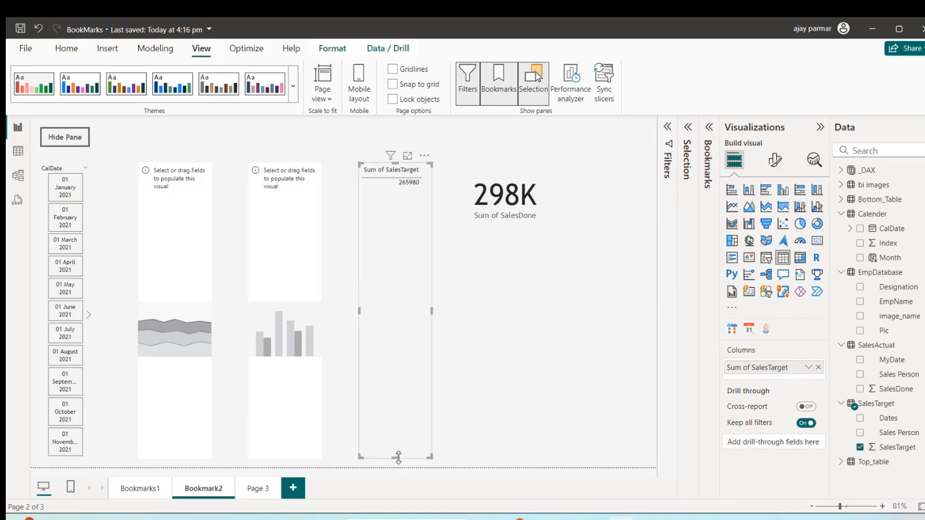
drag(398, 457, 399, 311)
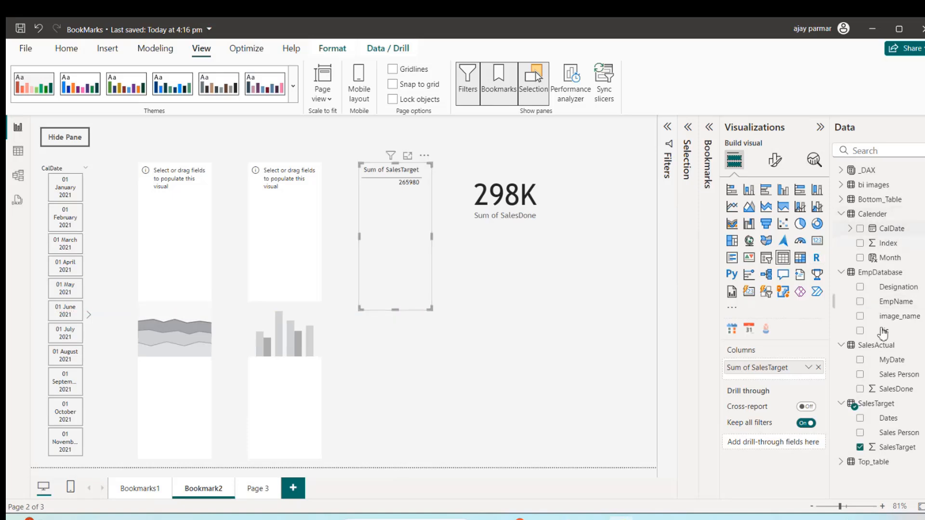
drag(895, 302, 768, 368)
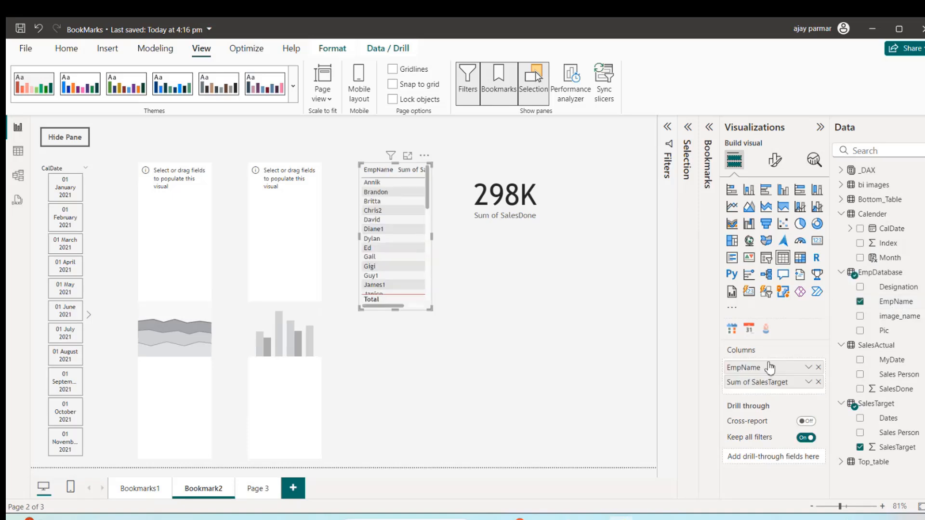
Move the SalesDone card to the report page's upper-right corner and enlarge the EmpName and SalesTarget table into the freed space
drag(547, 213, 599, 178)
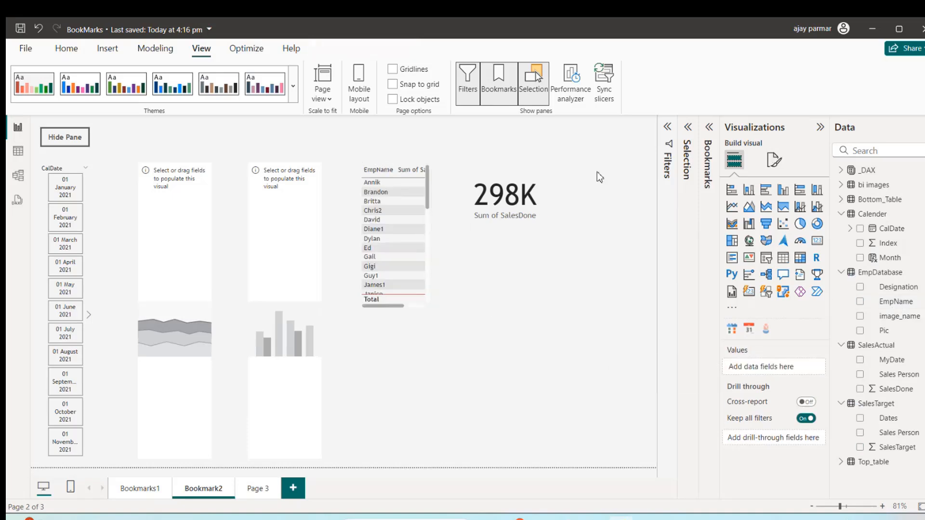
drag(530, 211, 631, 162)
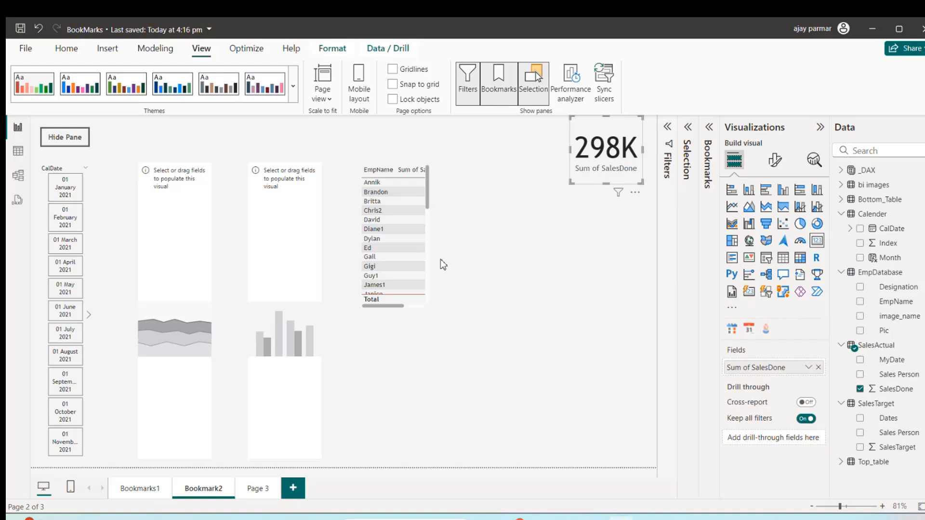
click(419, 288)
drag(429, 308, 573, 378)
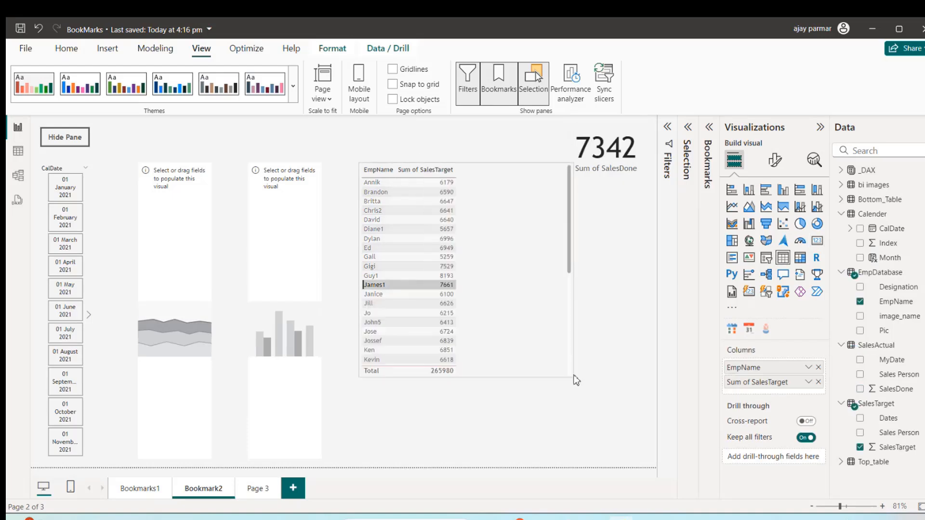
Move the employee table to the report page's lower-right area and add SalesDone between EmpName and SalesTarget
drag(543, 297, 603, 371)
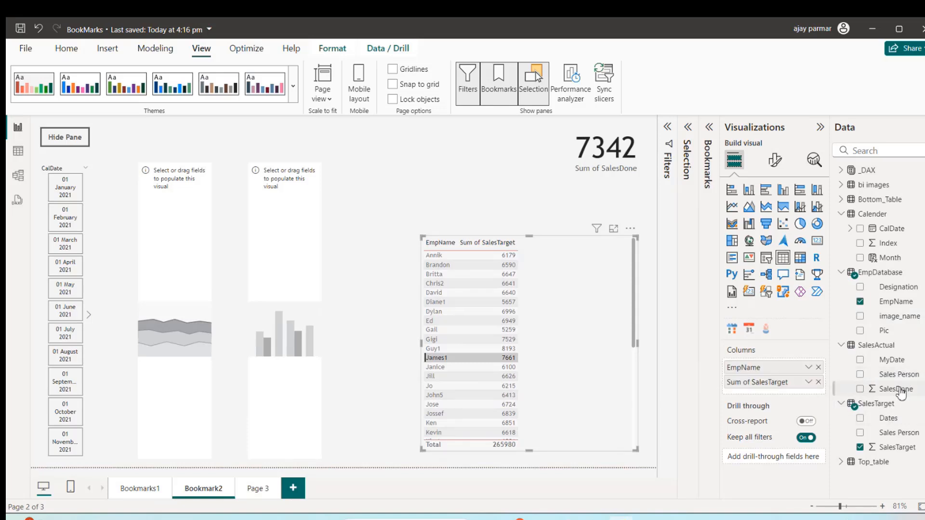
drag(899, 389, 767, 382)
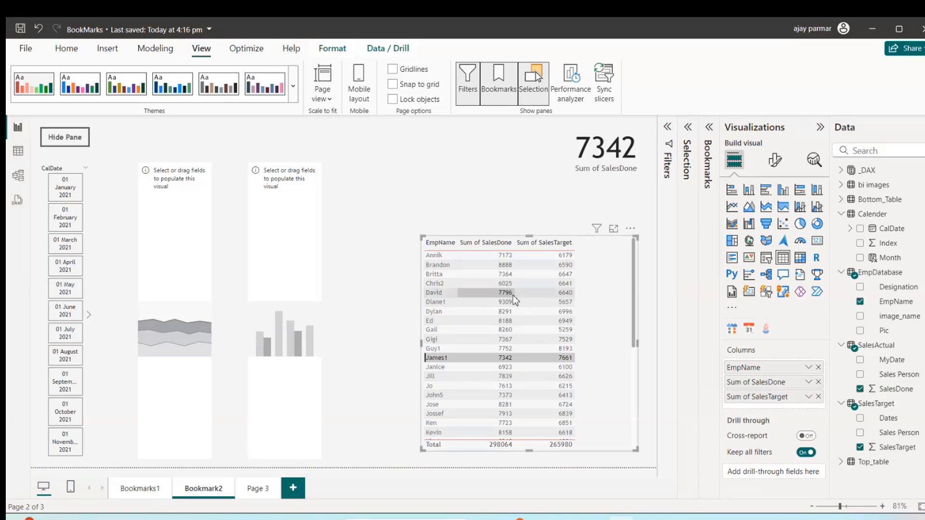
Duplicate the SalesDone card three times and spread the copies to its left along the page's upper edge
click(596, 171)
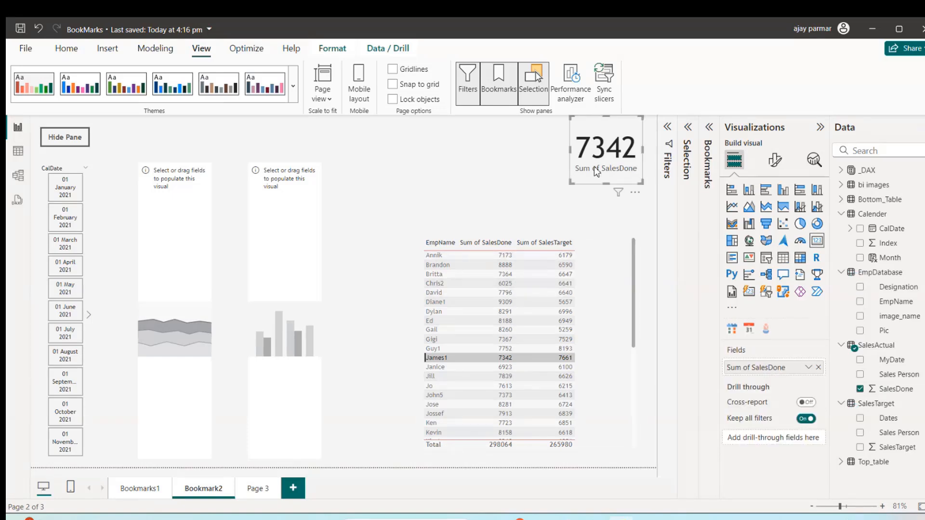
key(ctrl+v)
key(ctrl+v)
key(ctrl+v)
drag(603, 172, 511, 170)
drag(606, 176, 422, 179)
drag(606, 159, 355, 175)
Fill the empty clustered column chart with Month on the X-axis and SalesDone on the Y-axis, making it shorter and wider below the cards
click(307, 229)
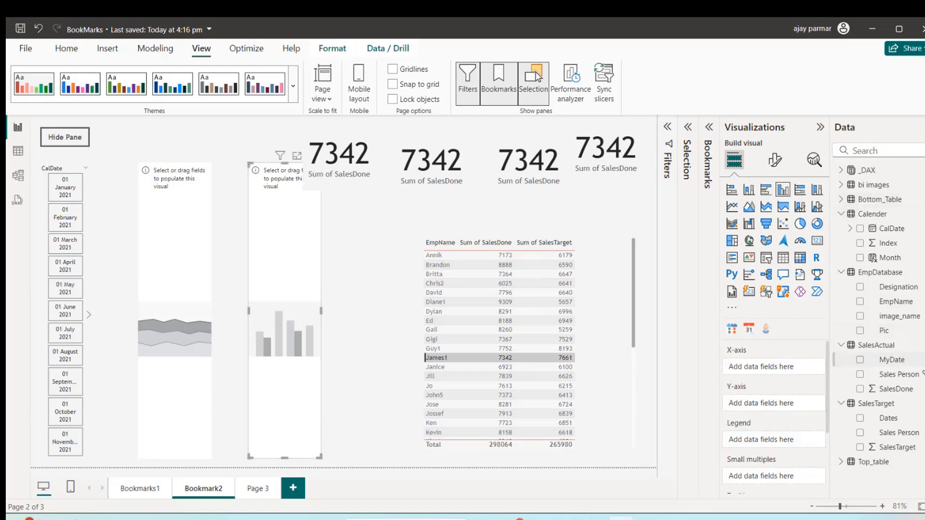
drag(904, 388, 783, 369)
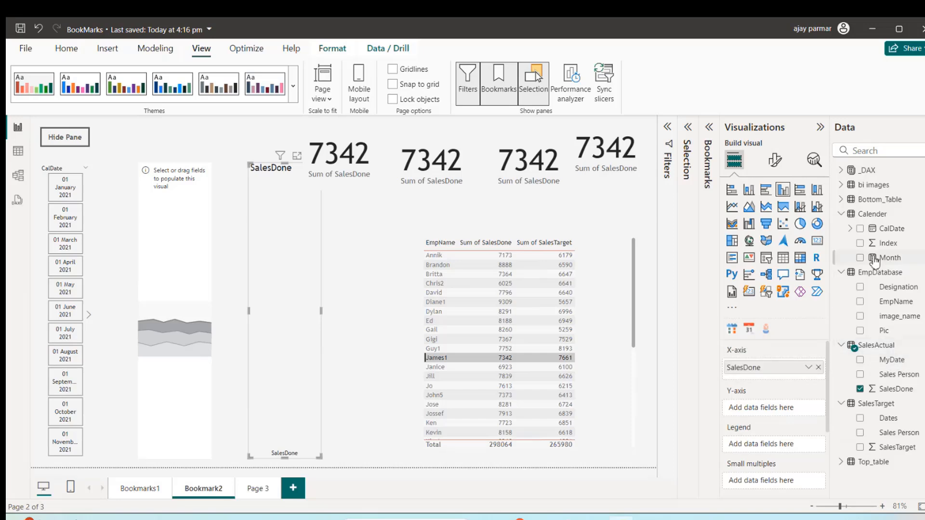
drag(889, 258, 755, 369)
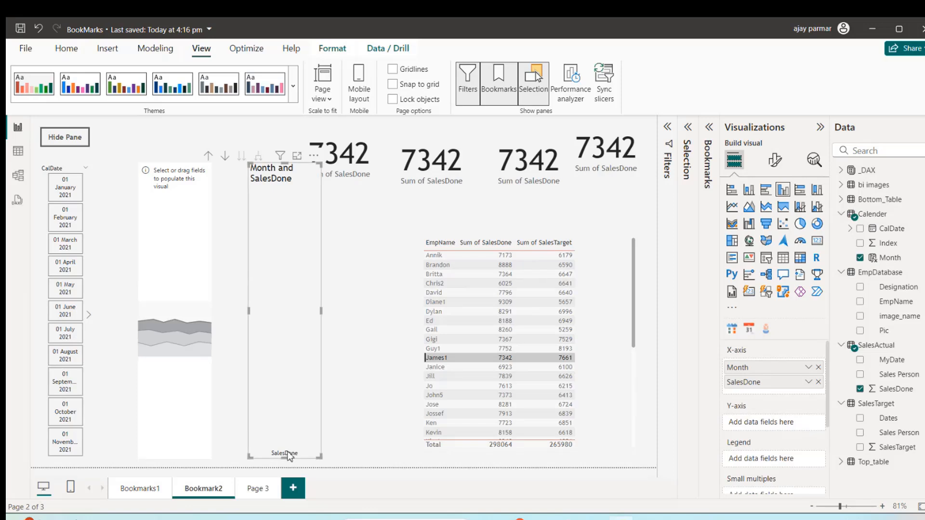
drag(286, 456, 290, 301)
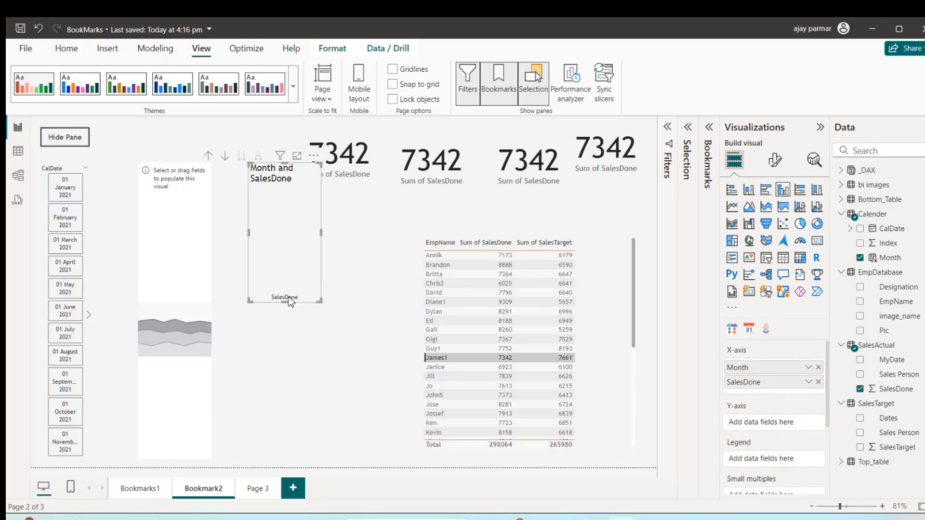
drag(294, 260, 287, 325)
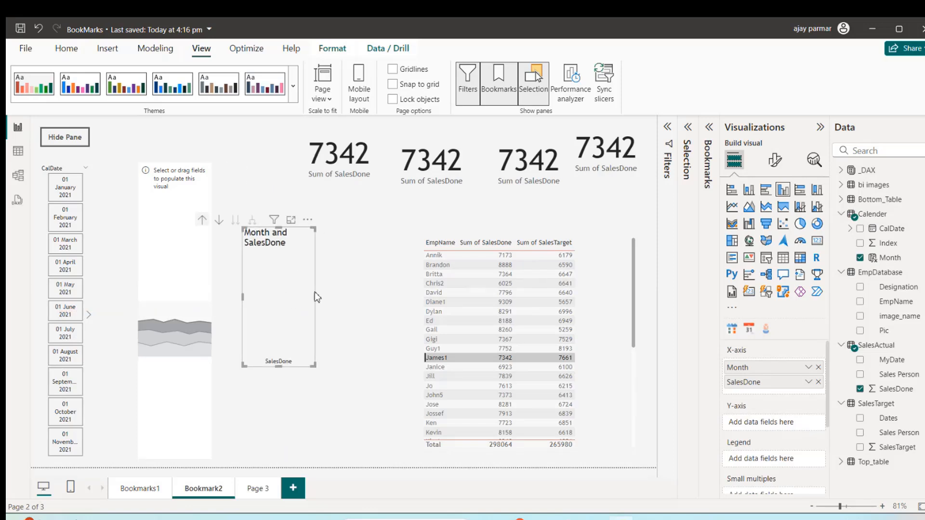
drag(317, 297, 398, 298)
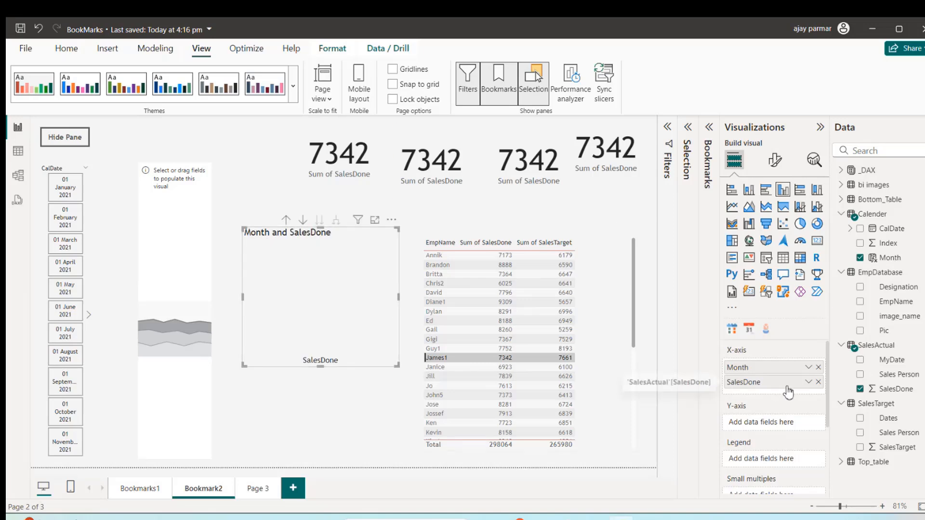
drag(788, 391, 769, 430)
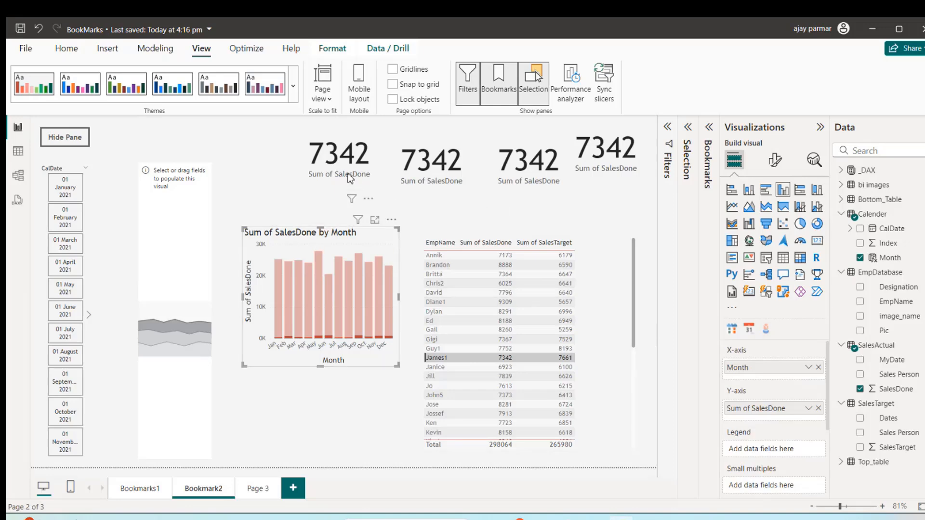
Align the four SalesDone cards in one evenly spaced row along the report page's upper edge
drag(350, 172, 337, 166)
drag(444, 178, 428, 165)
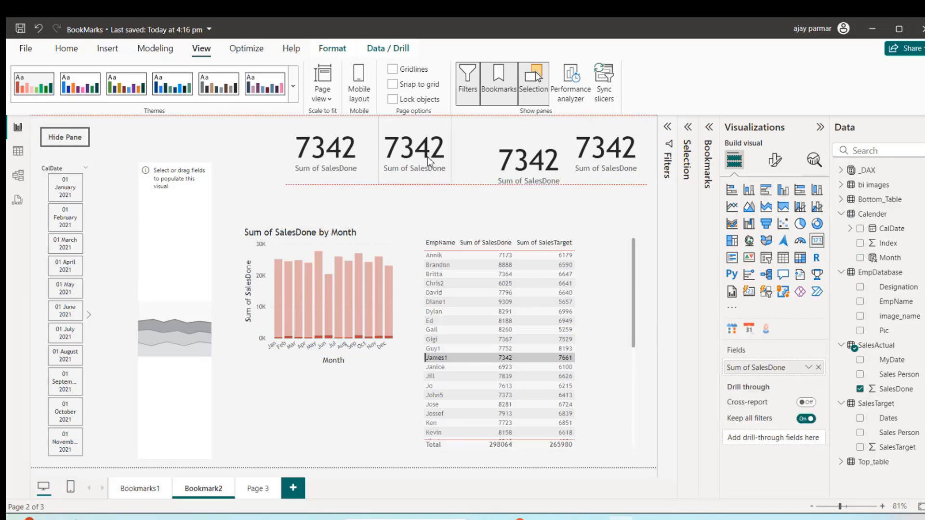
drag(537, 172, 509, 162)
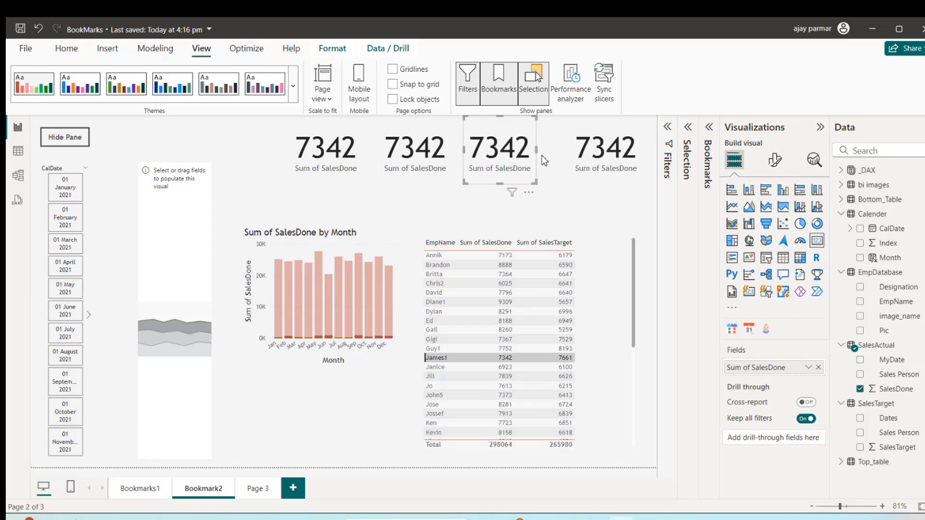
drag(597, 163, 581, 164)
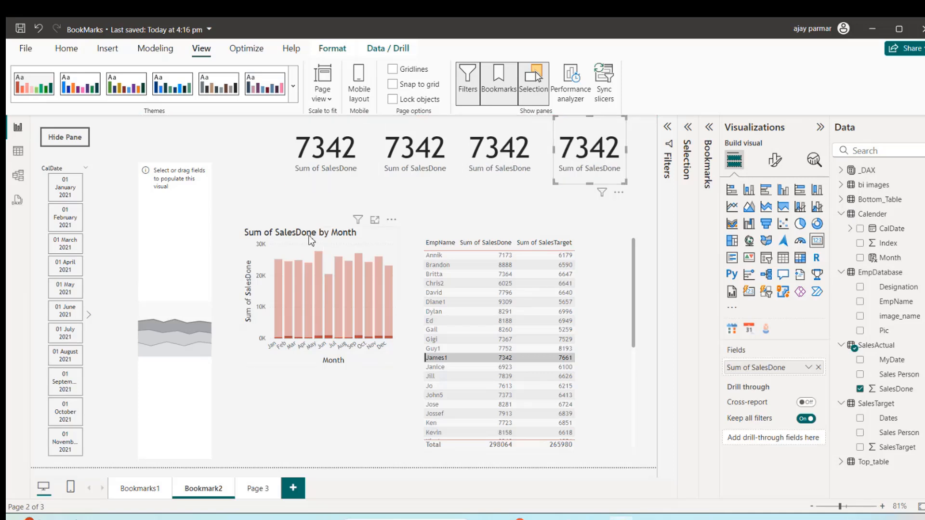
click(312, 241)
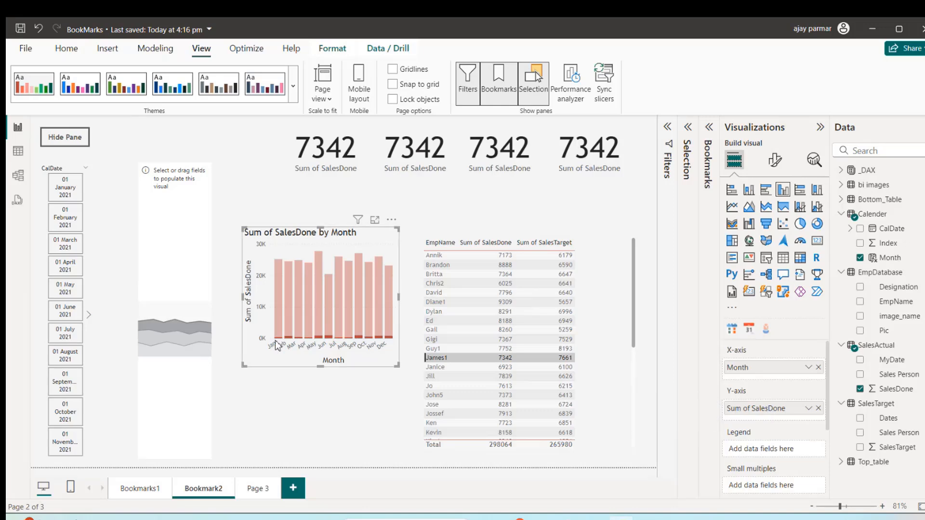
Convert the empty stacked area chart to a line chart with Month on the X-axis and SalesTarget and SalesDone on the Y-axis
click(181, 274)
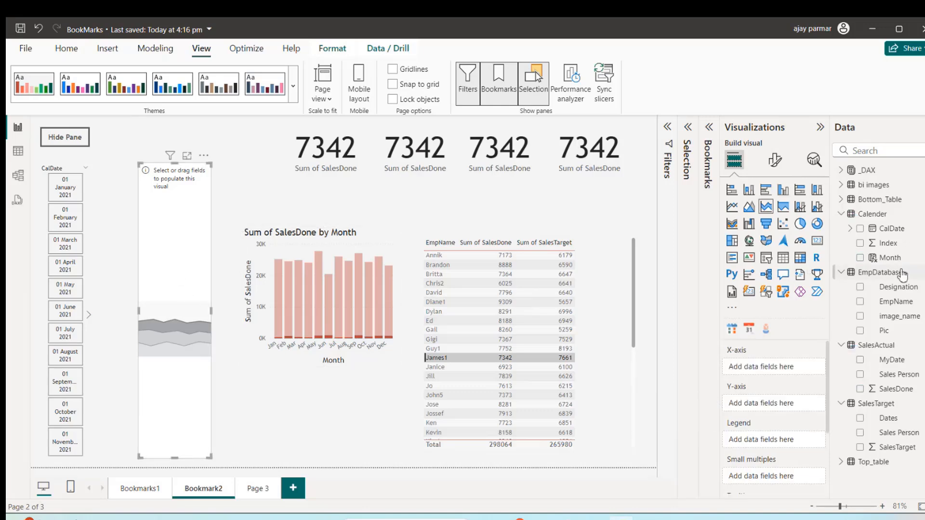
click(732, 207)
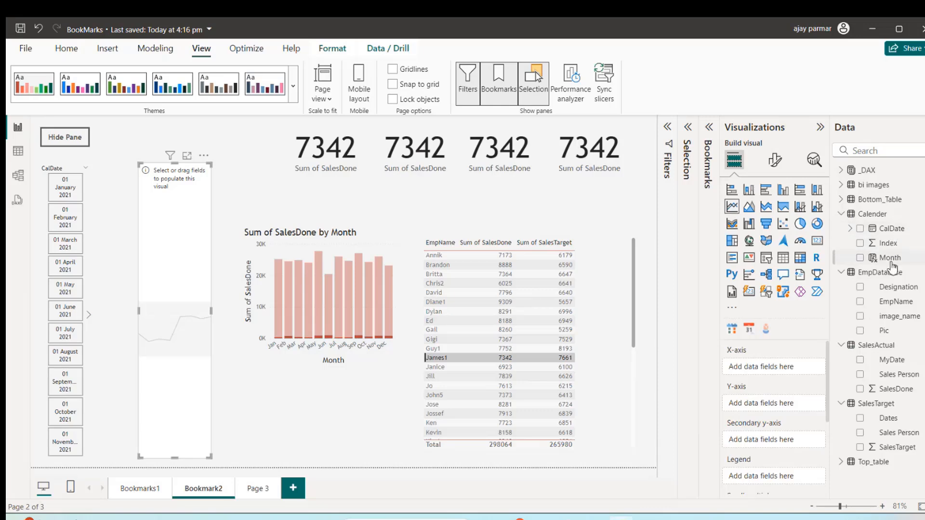
drag(890, 259, 776, 366)
mouse_move(904, 390)
mouse_down()
mouse_move(814, 394)
mouse_move(766, 408)
mouse_up()
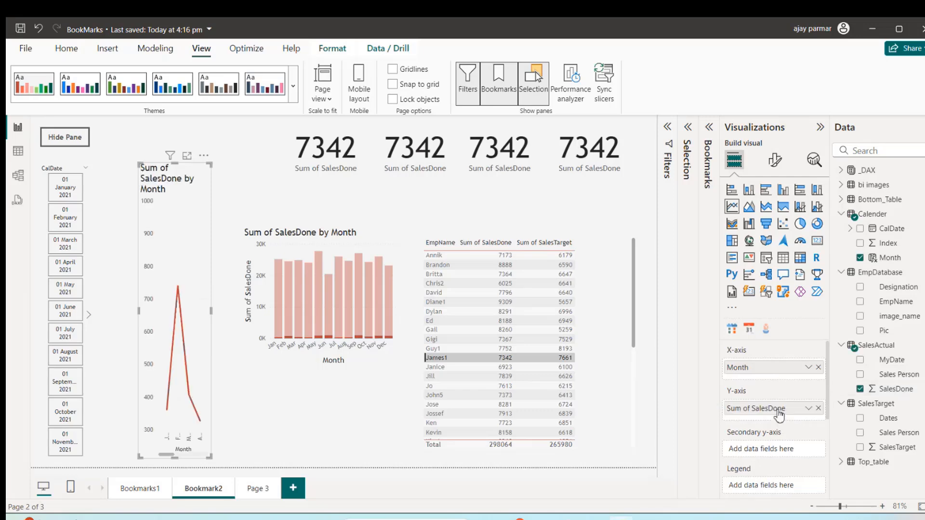
drag(908, 446, 786, 410)
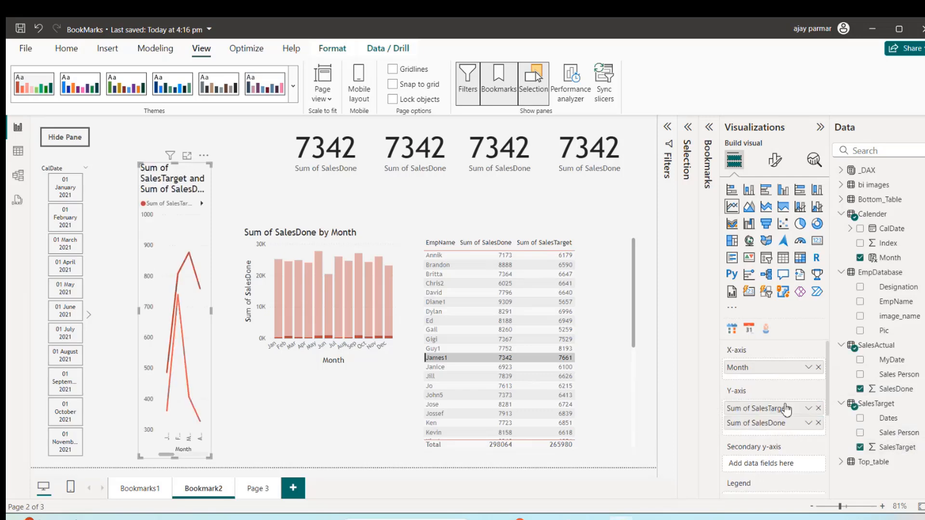
Extend the column chart down to the line chart's lower edge, then lower the line chart's upper edge to match and widen it leftward
click(268, 359)
drag(320, 366, 322, 458)
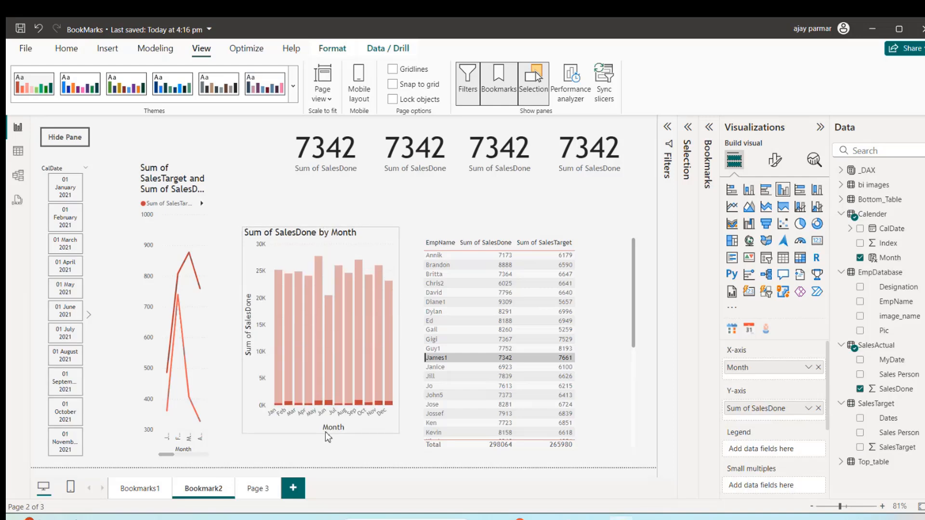
click(212, 303)
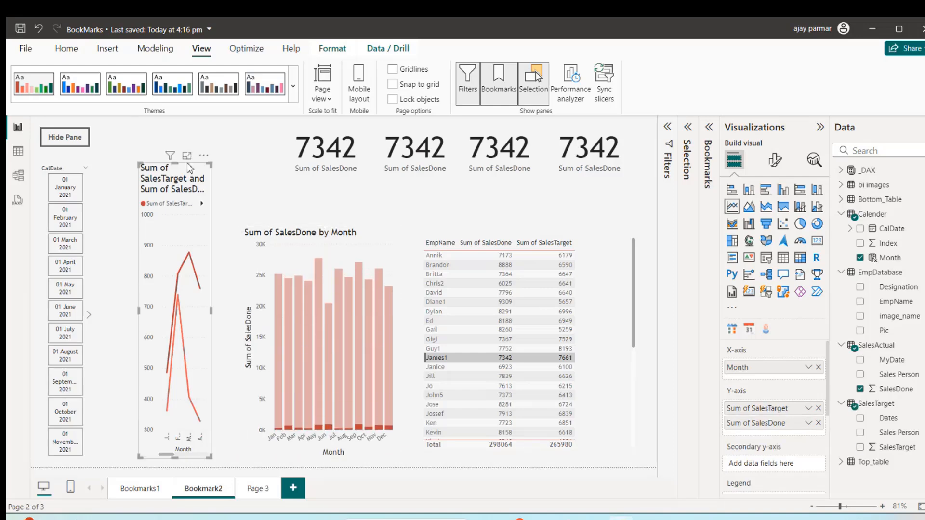
drag(175, 158, 176, 233)
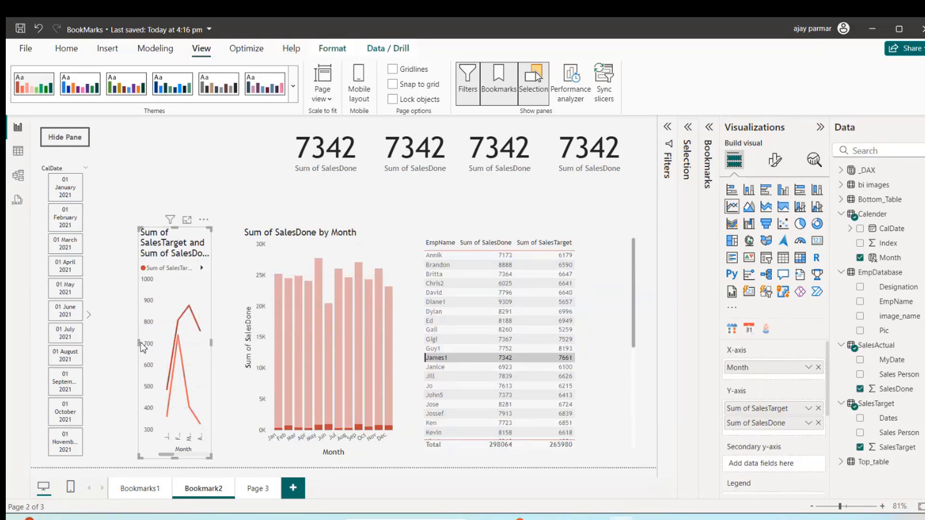
drag(138, 343, 115, 343)
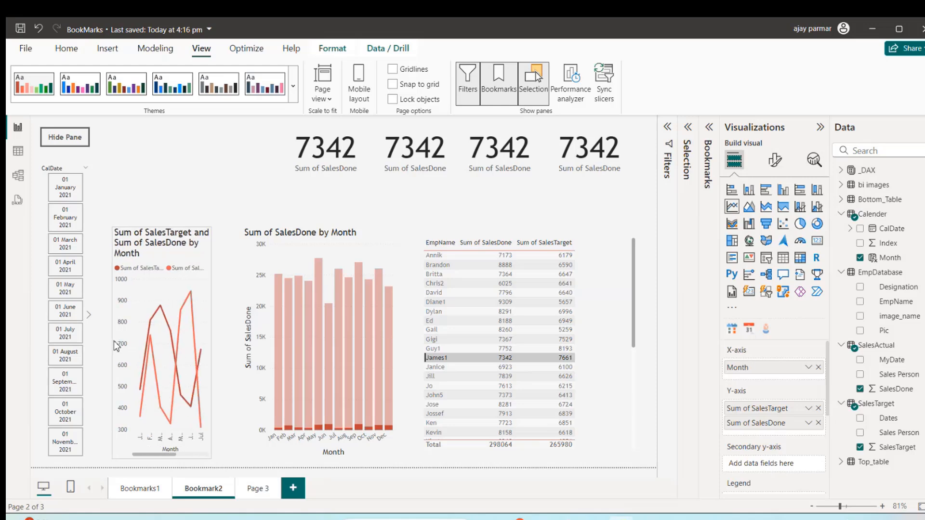
Move the employee table to the page's right edge and shift the column chart right beside it
drag(588, 340, 674, 341)
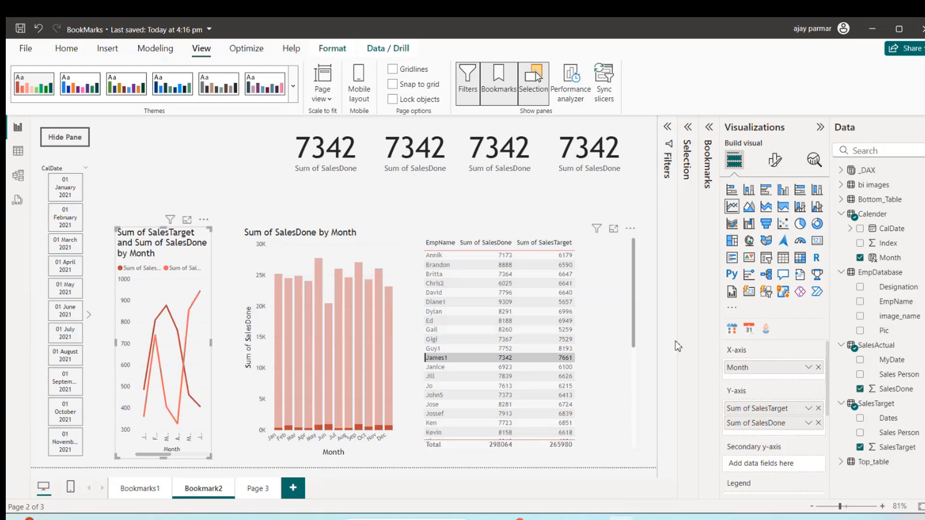
drag(439, 343, 463, 343)
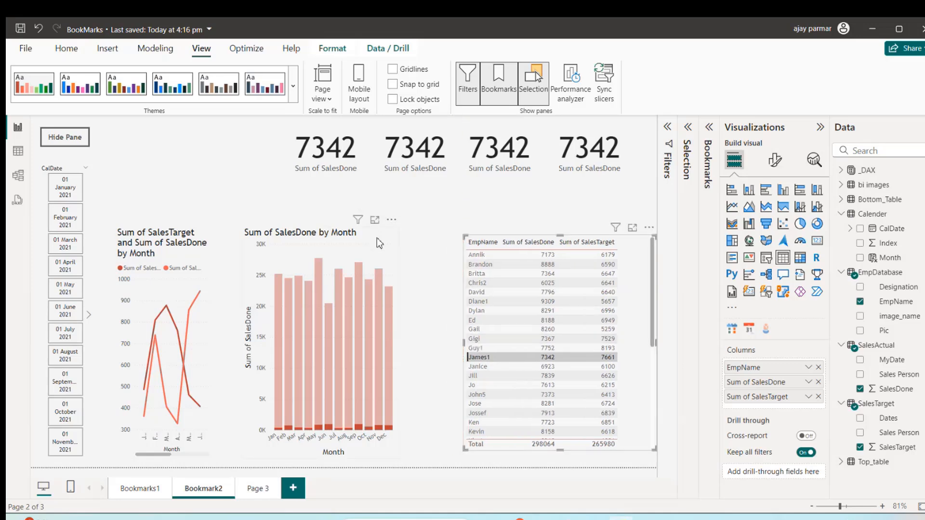
drag(378, 240, 436, 248)
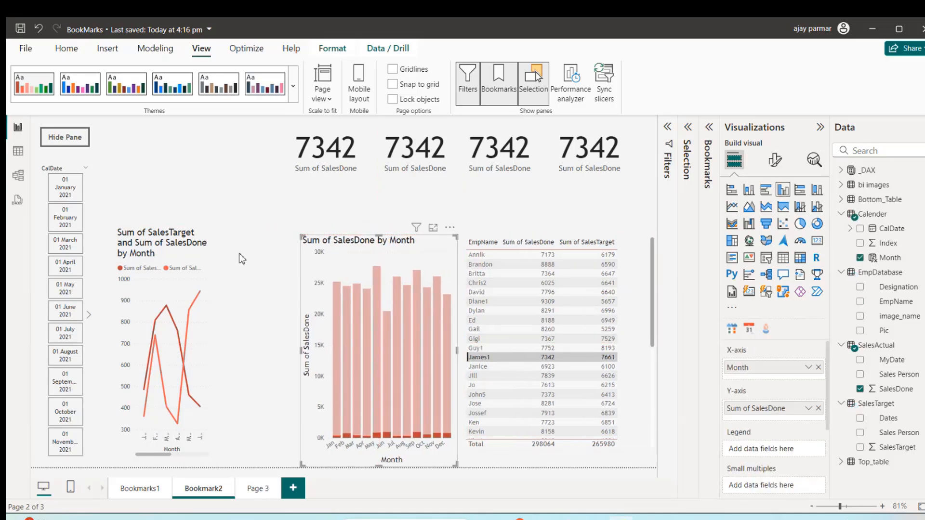
Move the line chart right, next to the column chart, and widen it on both sides
drag(210, 246, 265, 247)
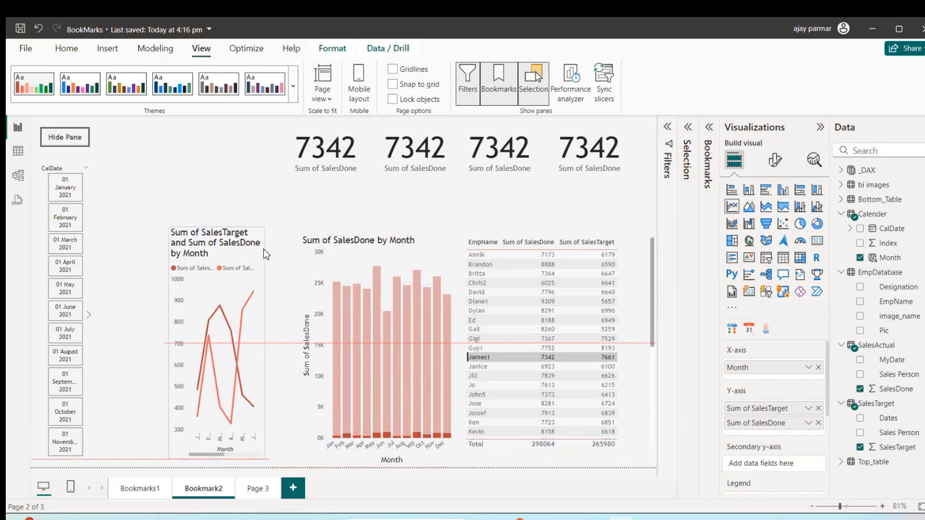
drag(266, 343, 288, 344)
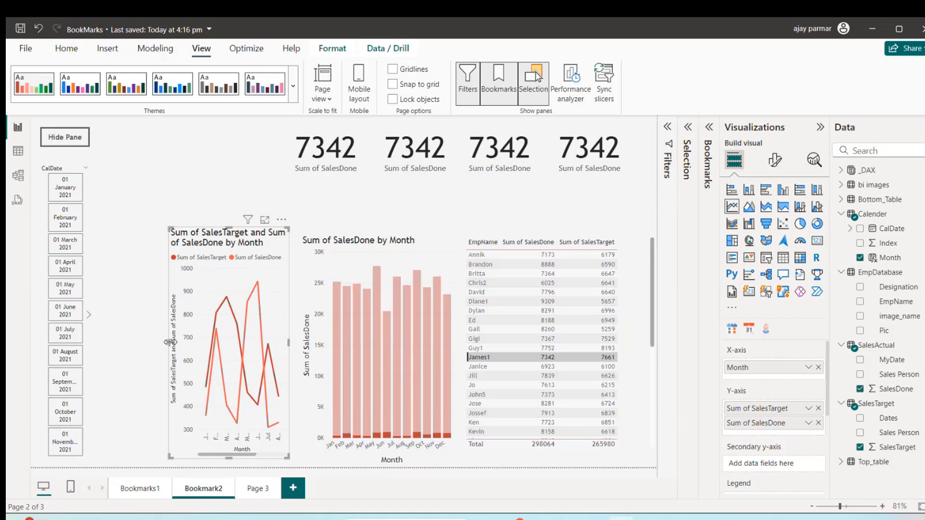
drag(170, 342, 149, 342)
click(160, 186)
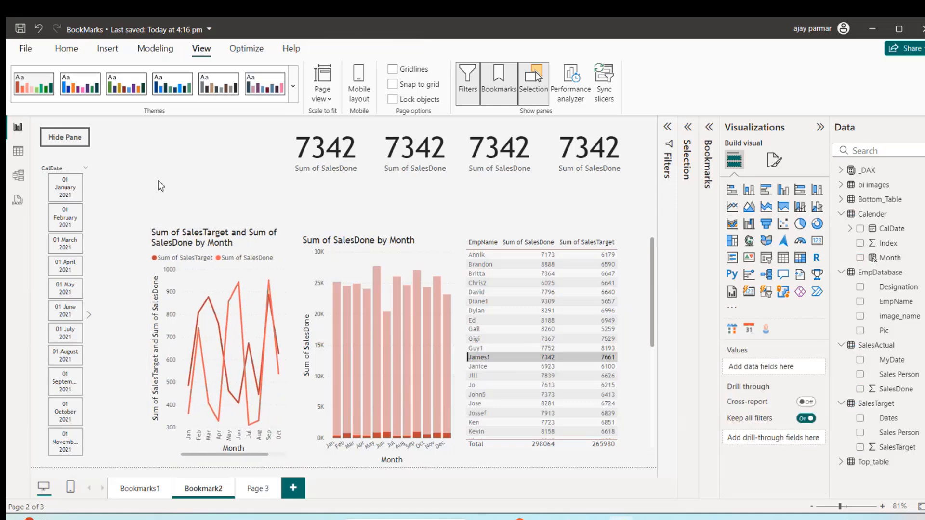
Replace CalDate with the Calender table's Month field in the slicer
click(76, 169)
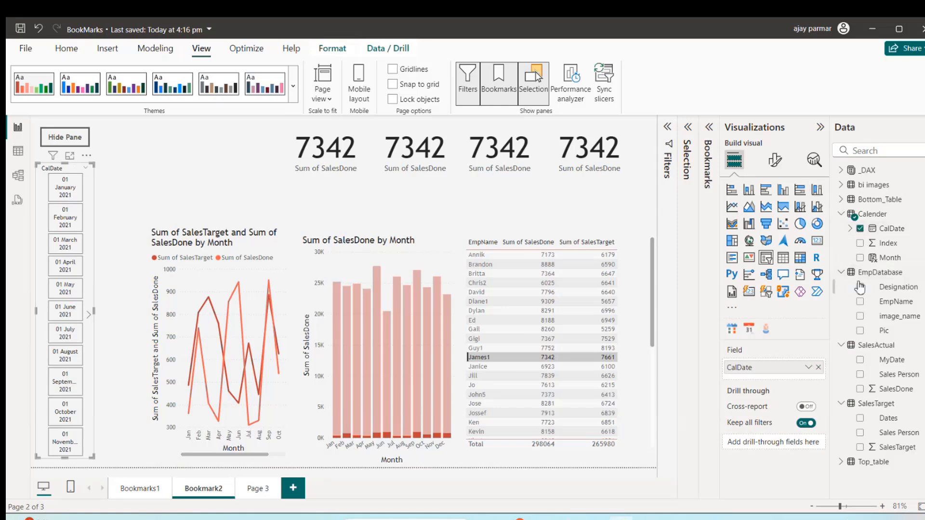
drag(890, 258, 773, 378)
click(818, 367)
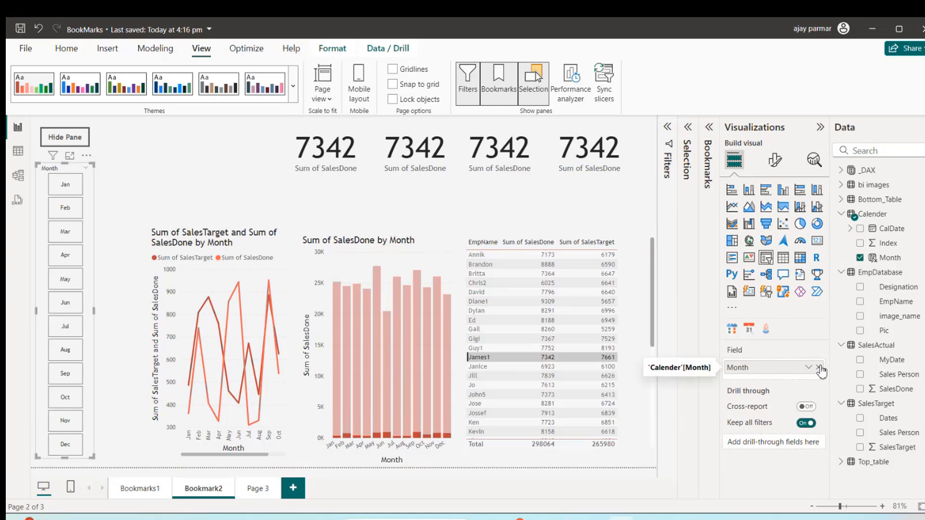
Set the font of the Month slicer's values to Segoe UI Bold
click(776, 160)
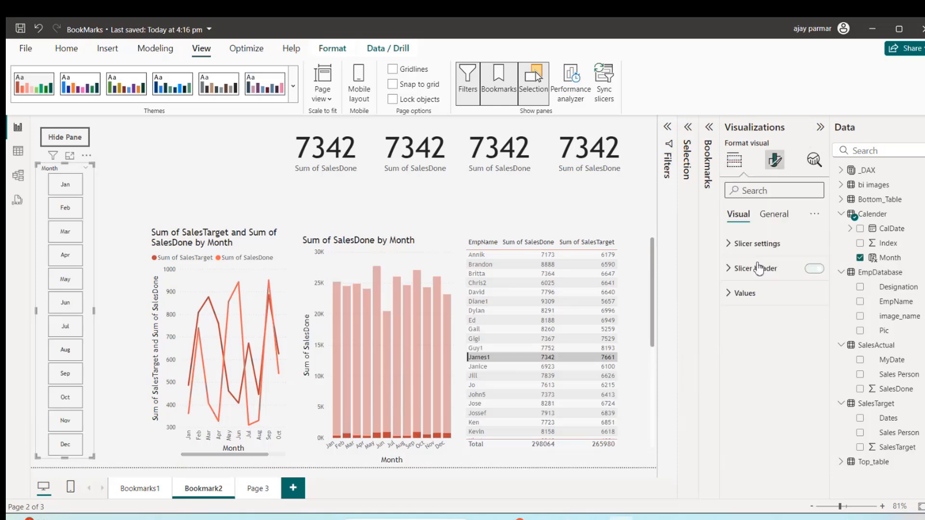
click(731, 293)
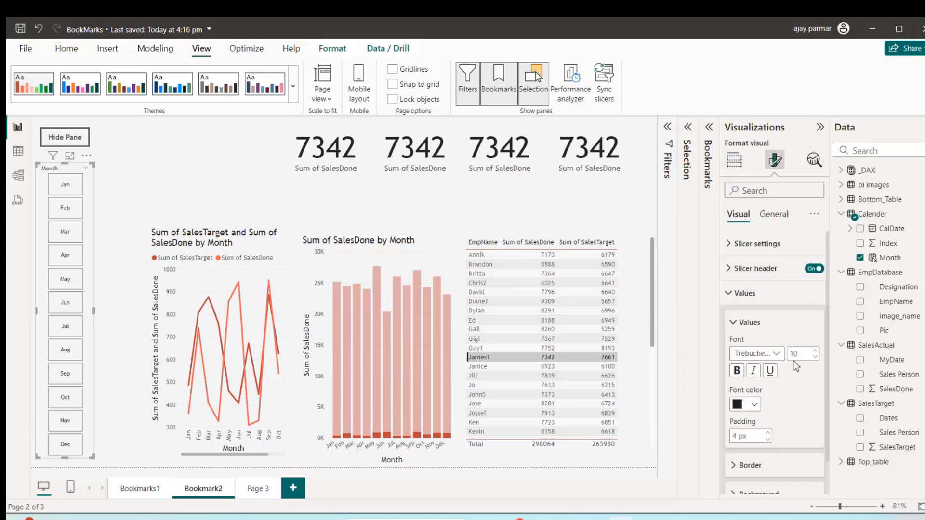
click(778, 357)
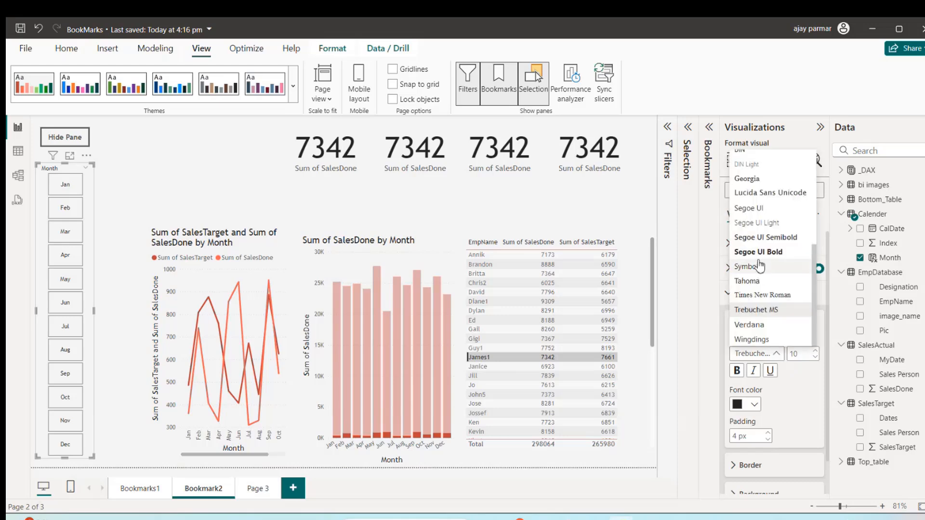
click(756, 261)
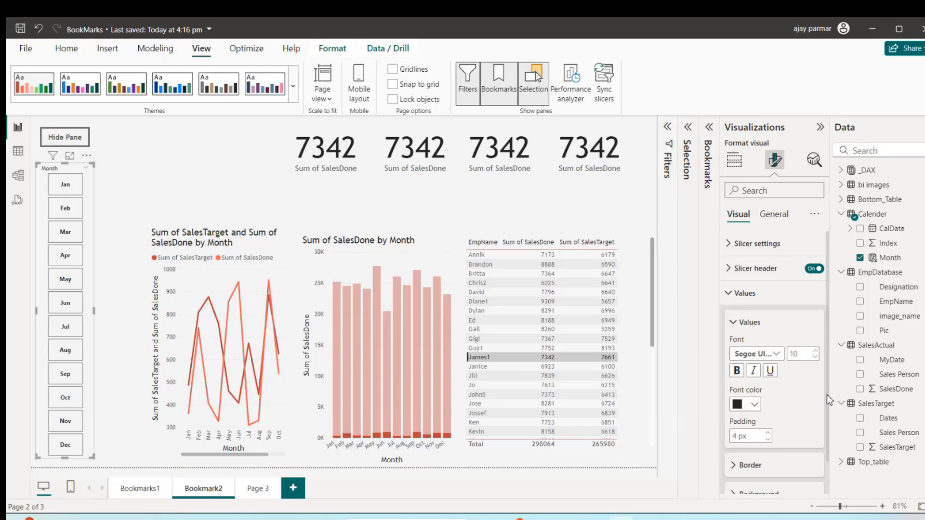
Set the Month slicer's value background to black and its font color to white
scroll(828, 400, down, 1)
click(741, 457)
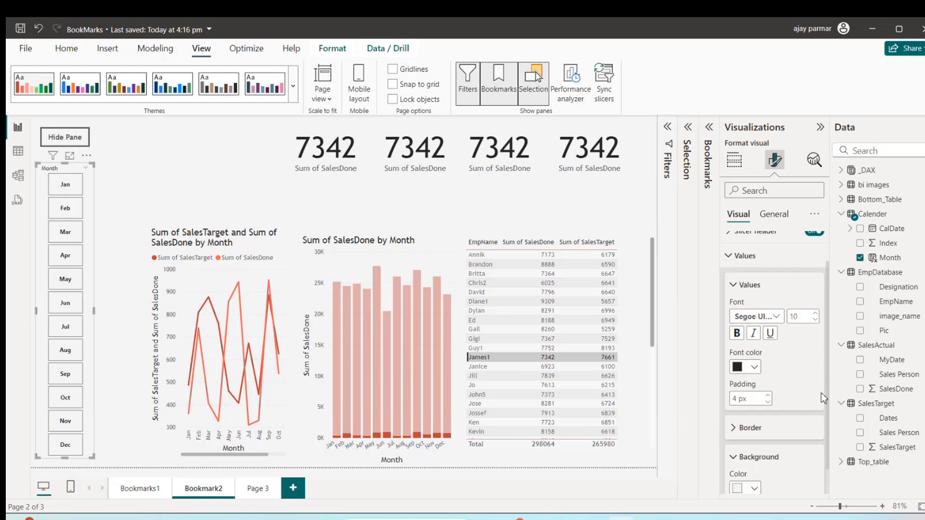
scroll(828, 387, down, 1)
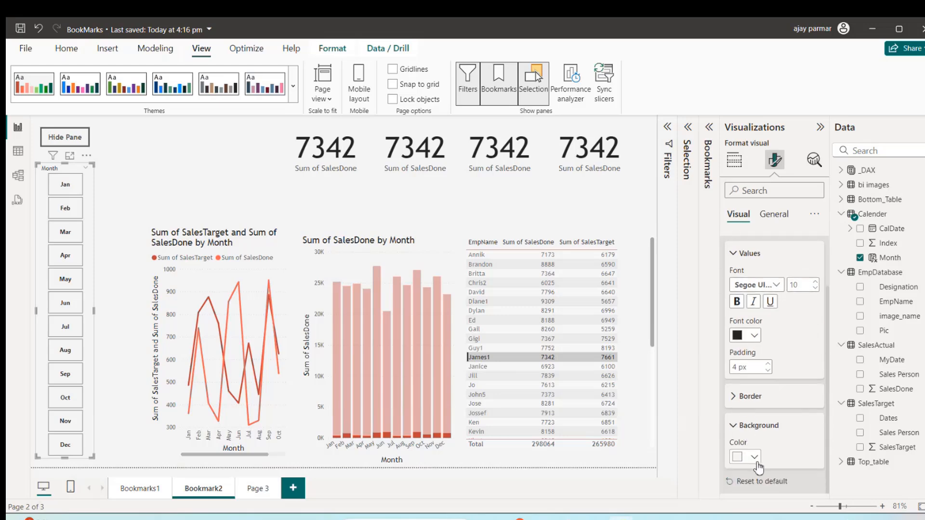
click(757, 464)
click(767, 408)
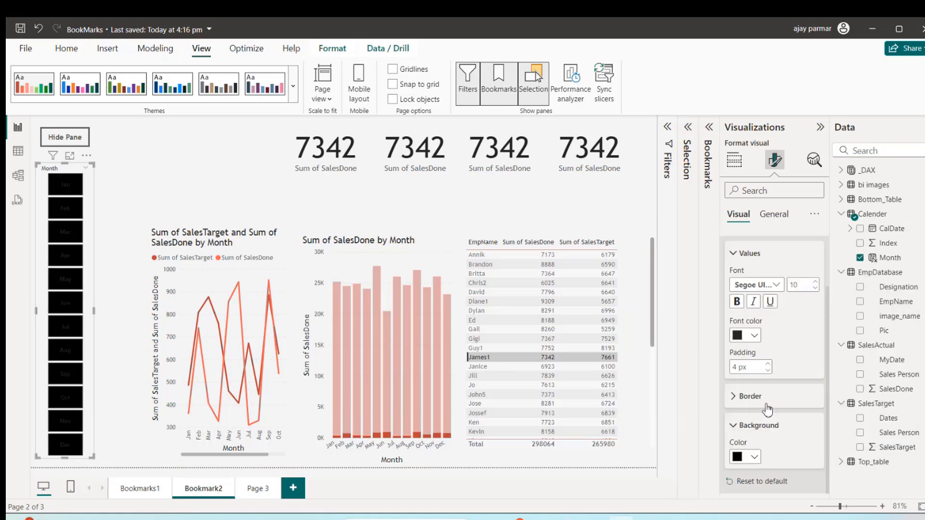
click(757, 338)
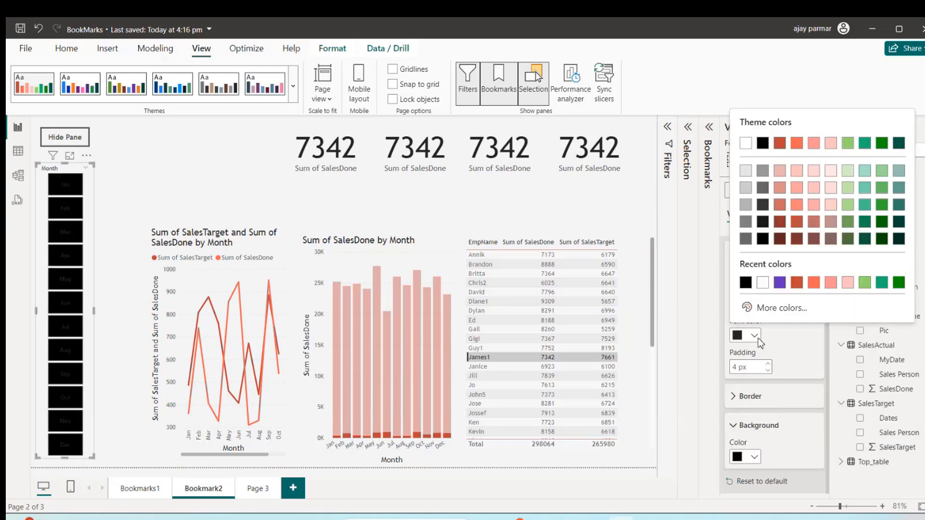
click(746, 145)
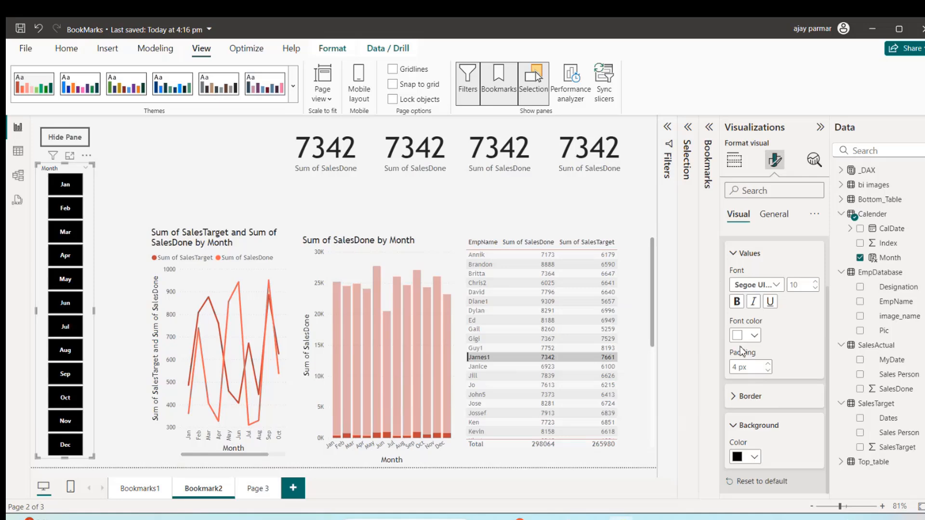
Keep only the bottom border on the slicer's values, colored light grey with a line width of 3
click(735, 398)
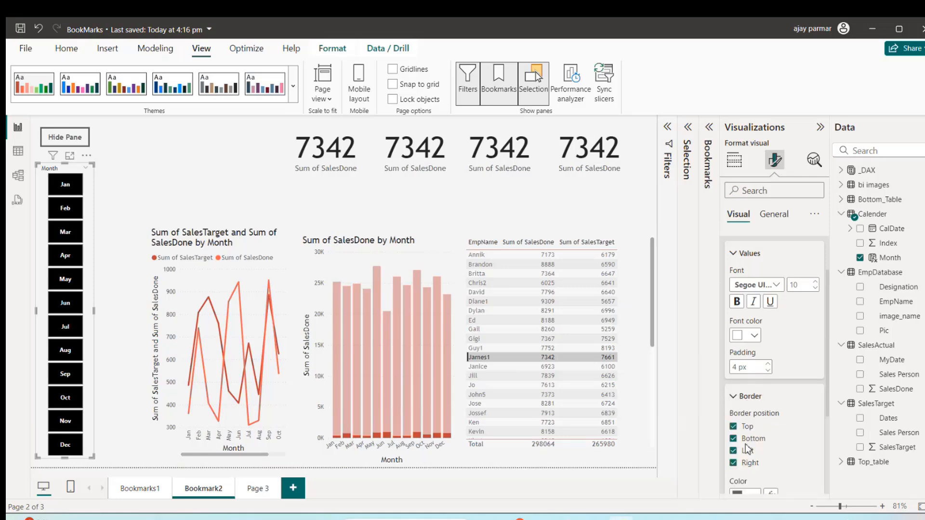
click(734, 427)
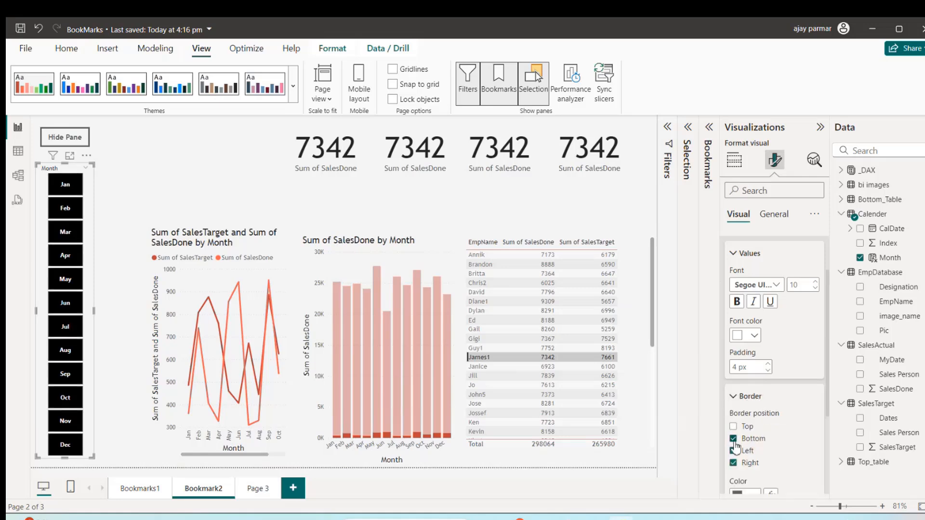
click(733, 461)
click(733, 450)
click(733, 438)
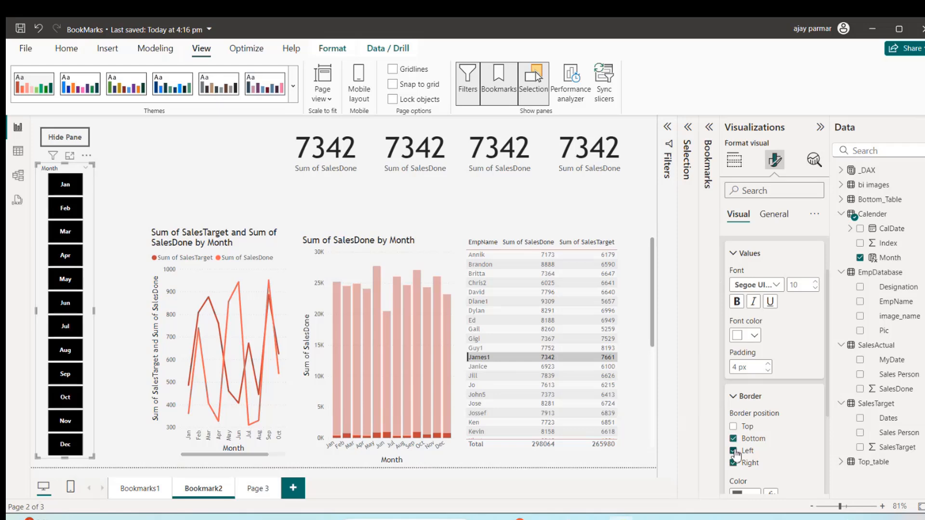
click(733, 451)
click(733, 463)
scroll(781, 386, down, 3)
click(754, 385)
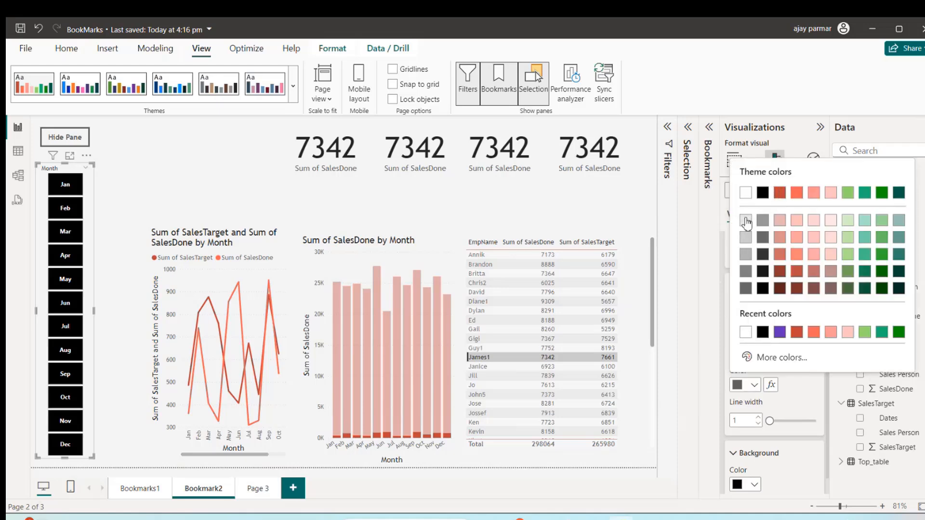
click(745, 220)
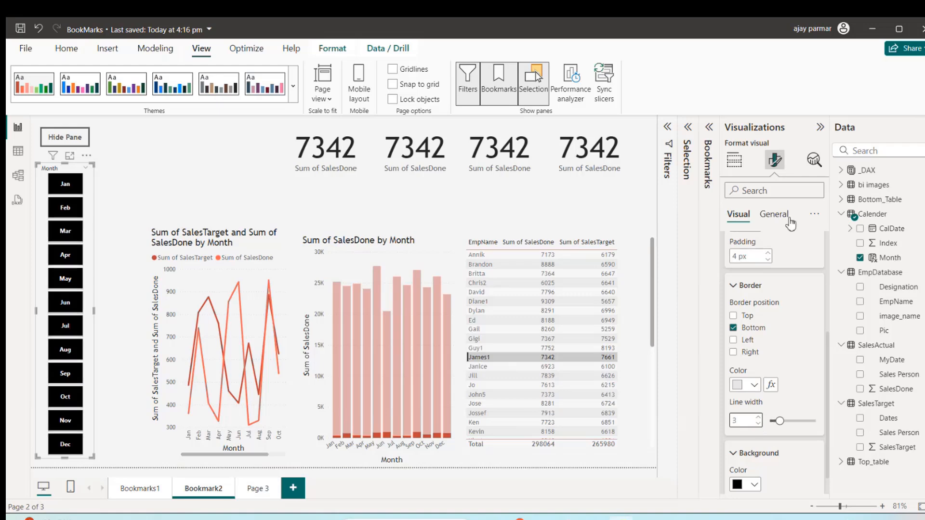
Set the overall background color of the Month slicer visual to black
click(773, 219)
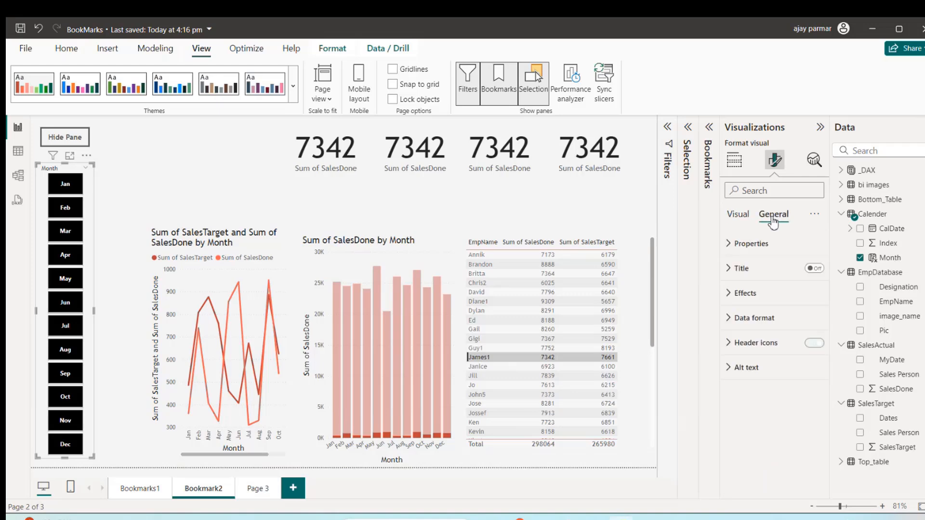
click(735, 293)
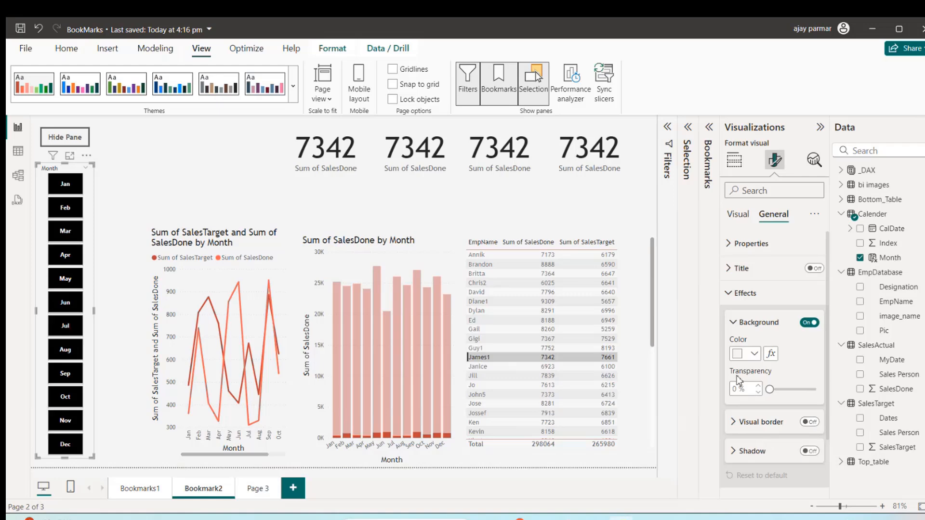
click(757, 358)
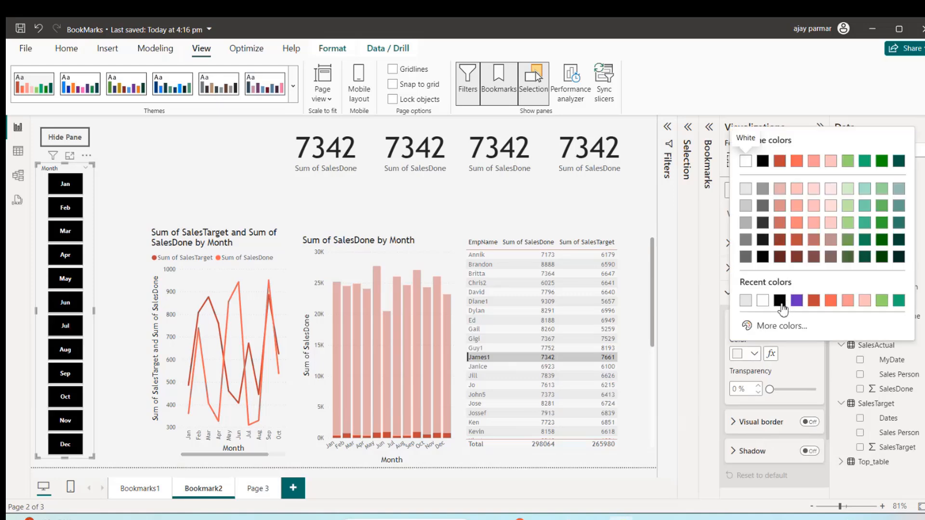
click(780, 303)
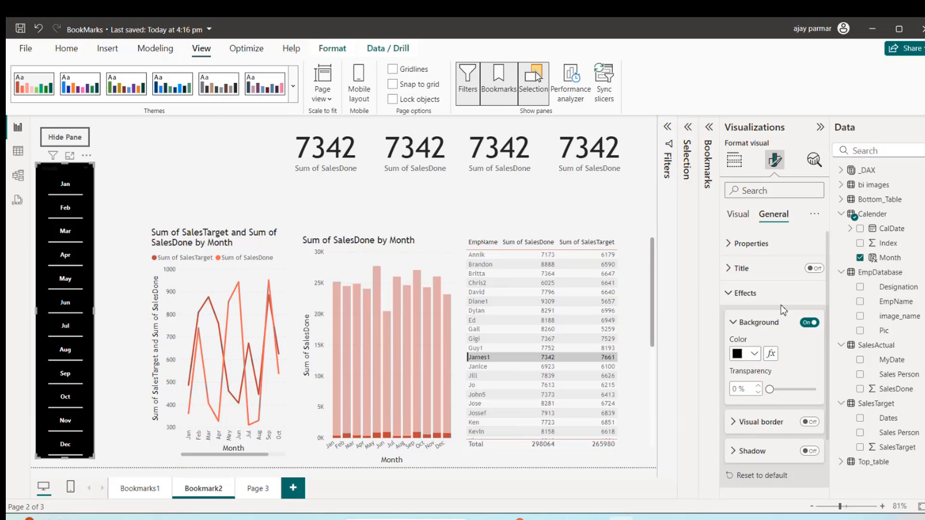
click(206, 174)
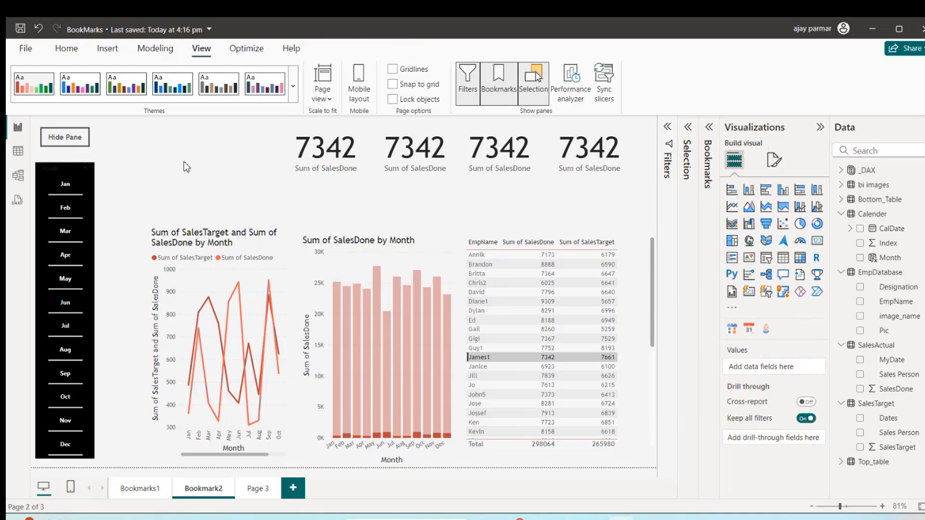
Insert a rectangle over the Month slicer, running down to the page bottom, and narrow it to slightly wider than the slicer
click(107, 49)
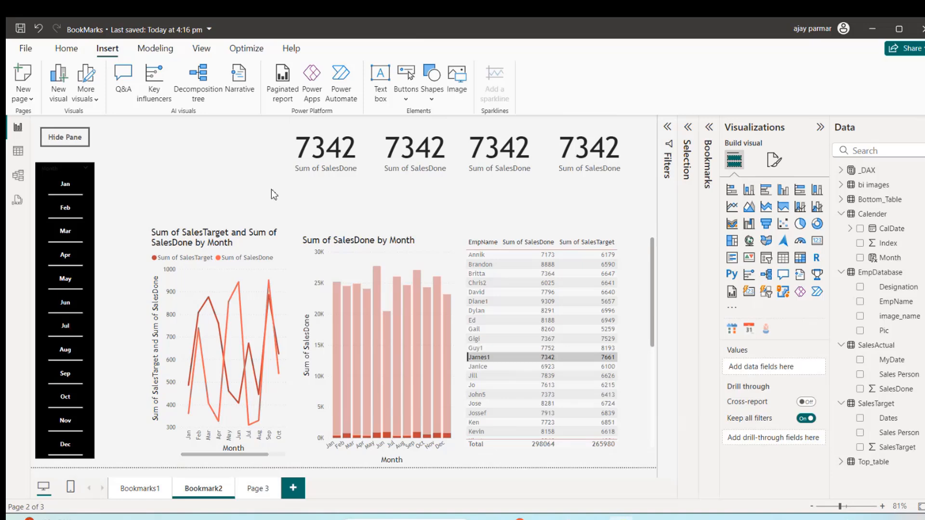
click(430, 101)
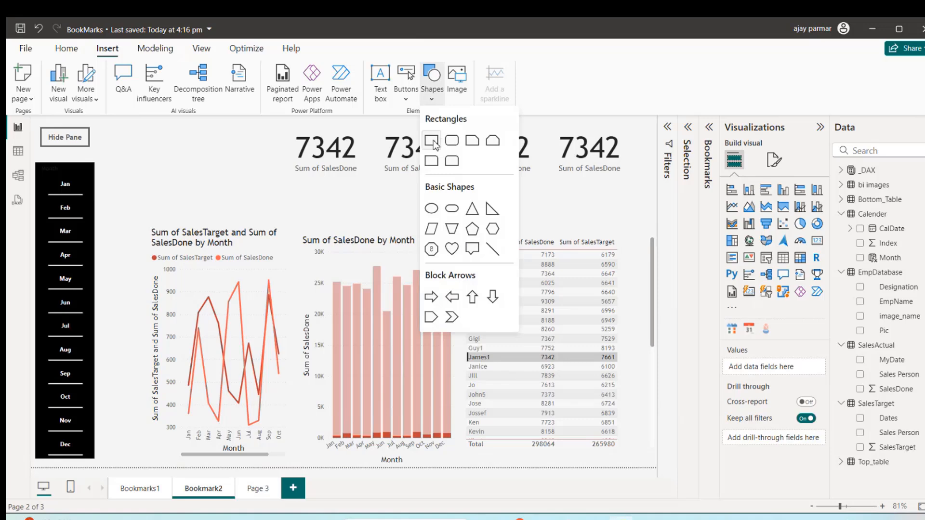
drag(221, 228, 91, 435)
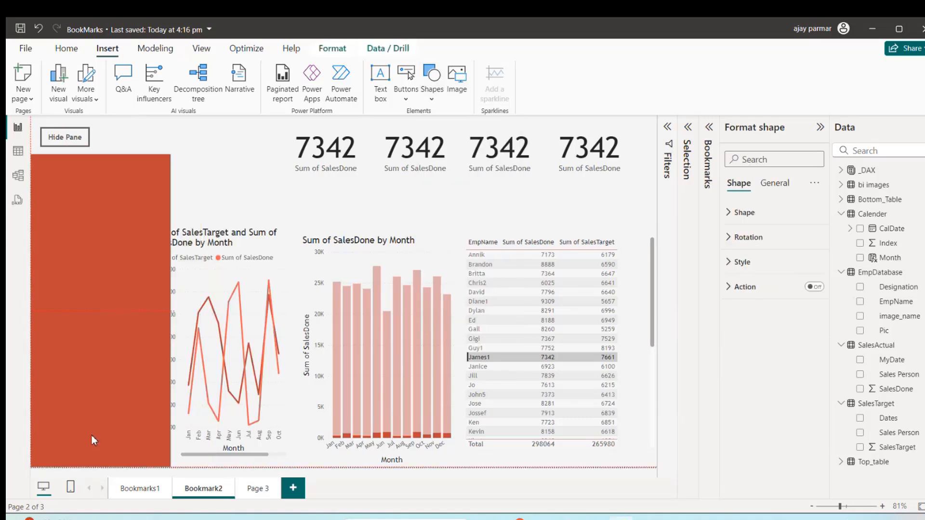
drag(173, 313, 114, 316)
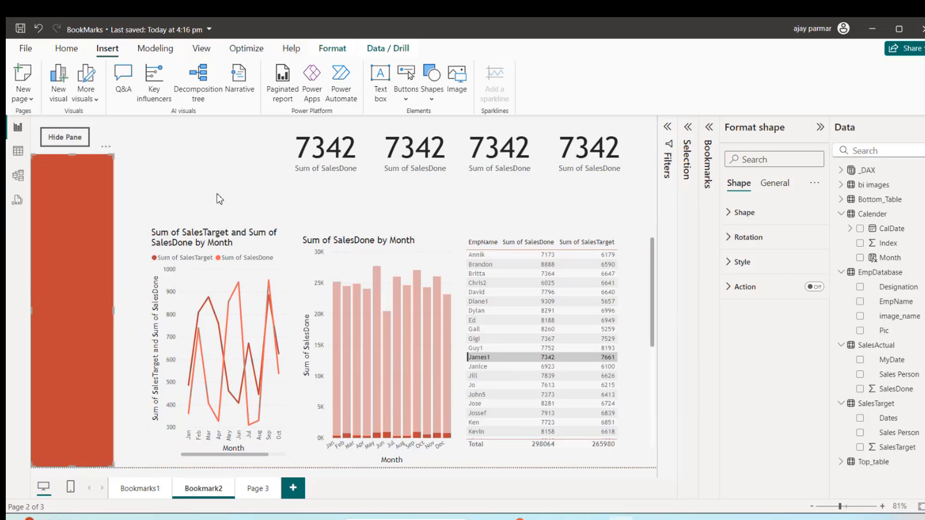
Send the rectangle backward so it sits behind the Month slicer
click(331, 51)
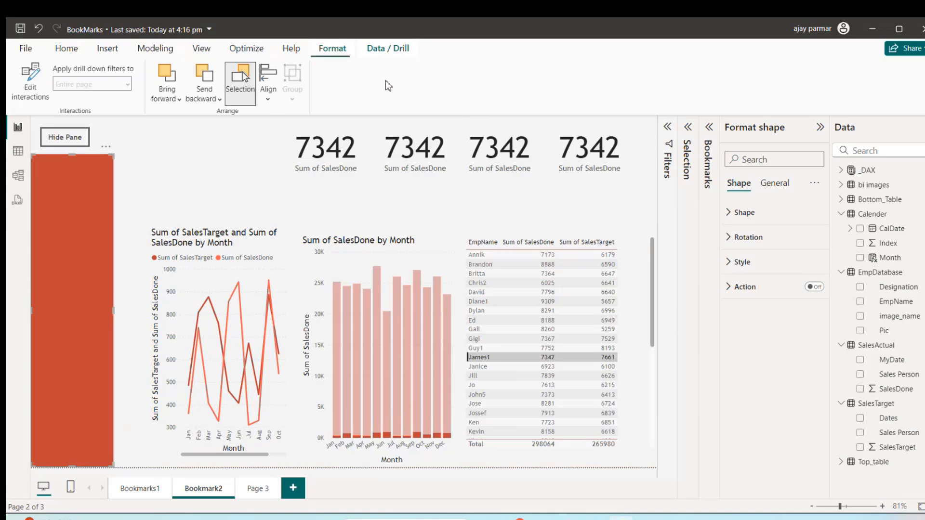
click(216, 100)
click(226, 140)
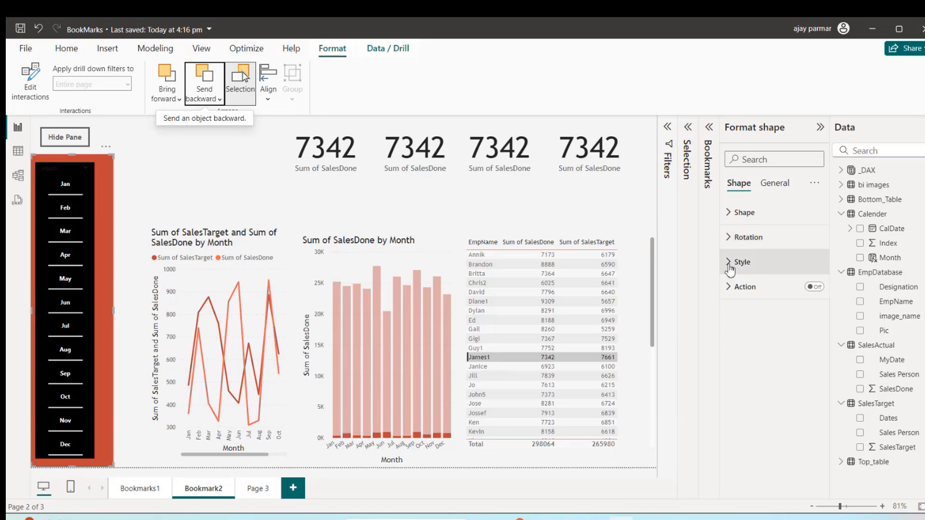
Fill the rectangle with dark grey and give it a white border 4 px wide
click(730, 270)
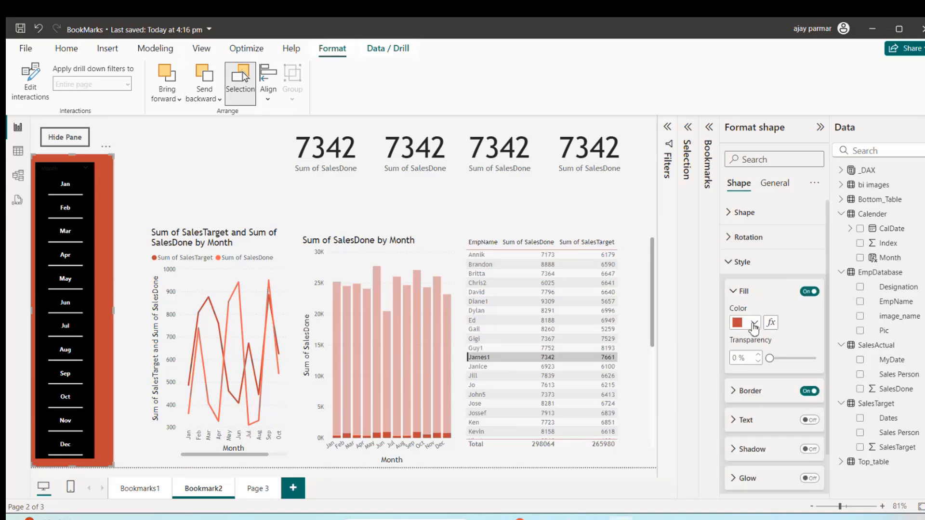
click(754, 323)
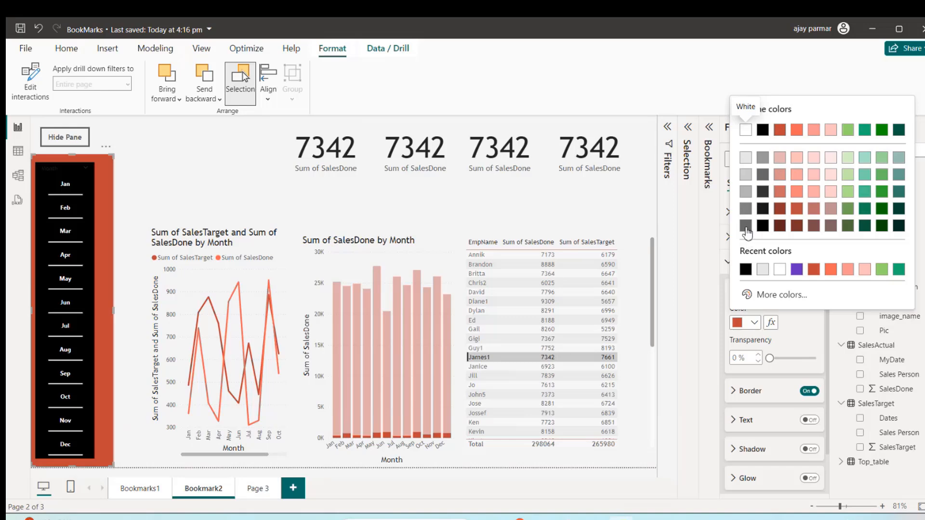
click(746, 227)
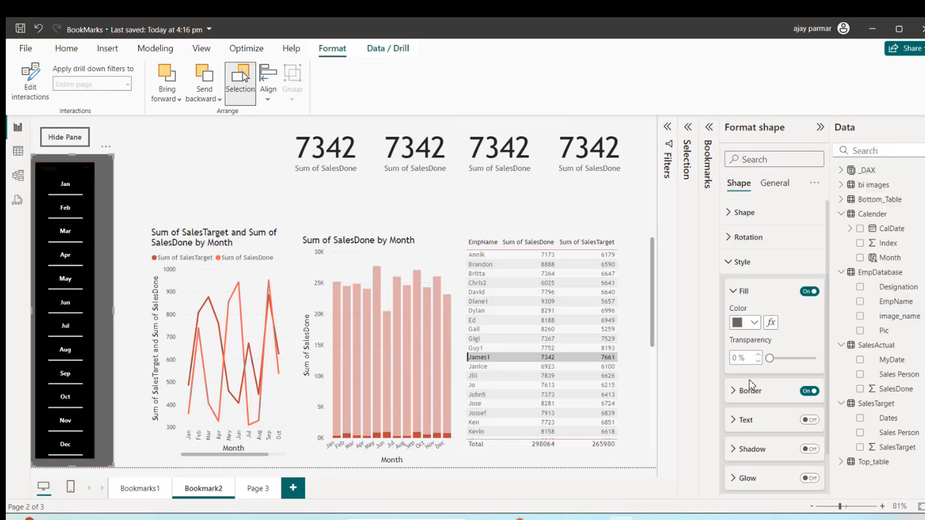
click(736, 394)
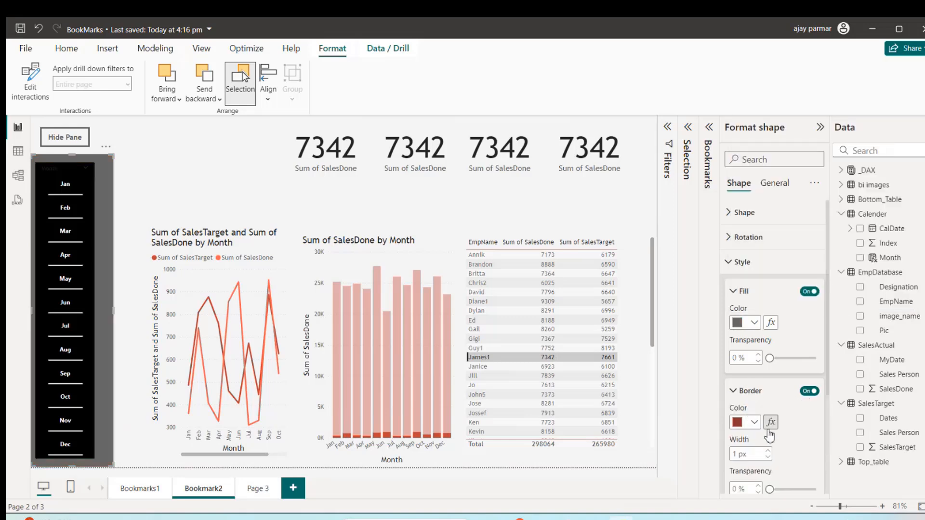
click(754, 422)
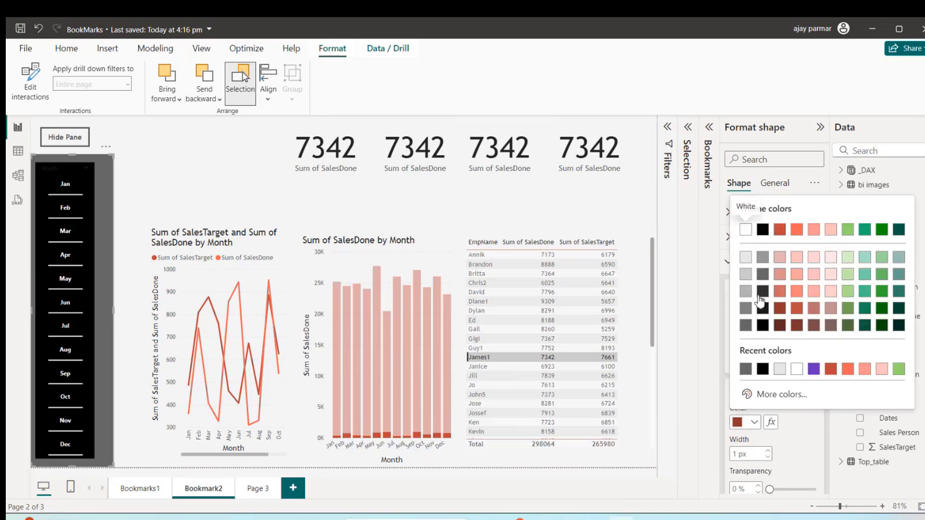
click(747, 230)
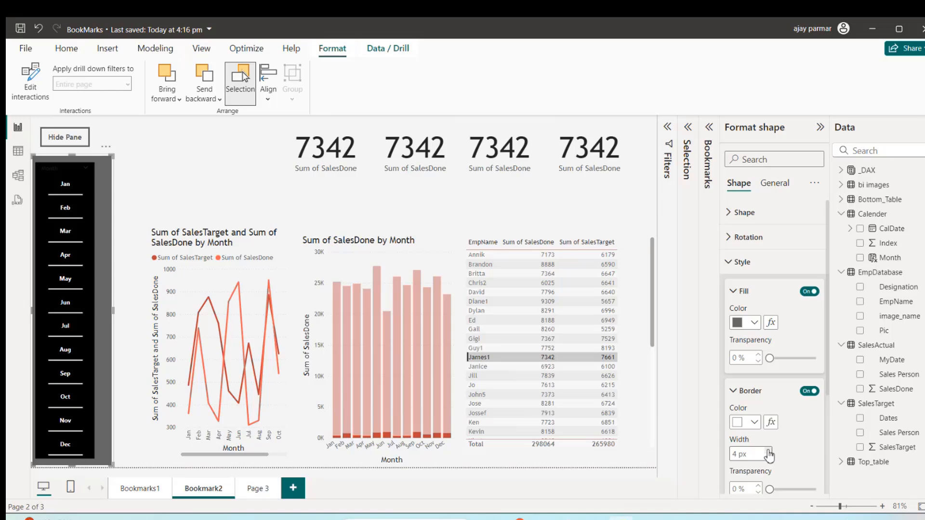
click(174, 188)
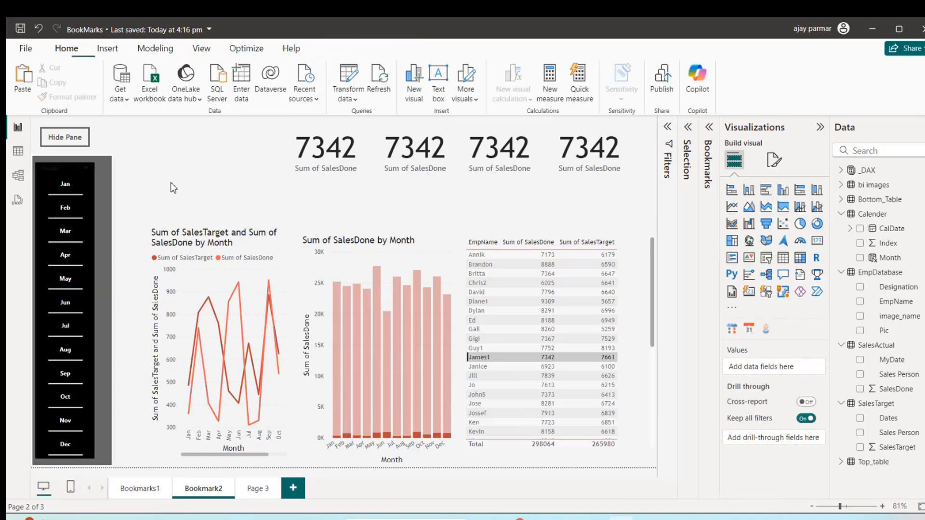
Narrow the rectangle closer to the slicer's width and fit the Hide Pane button directly above it at matching width
click(105, 322)
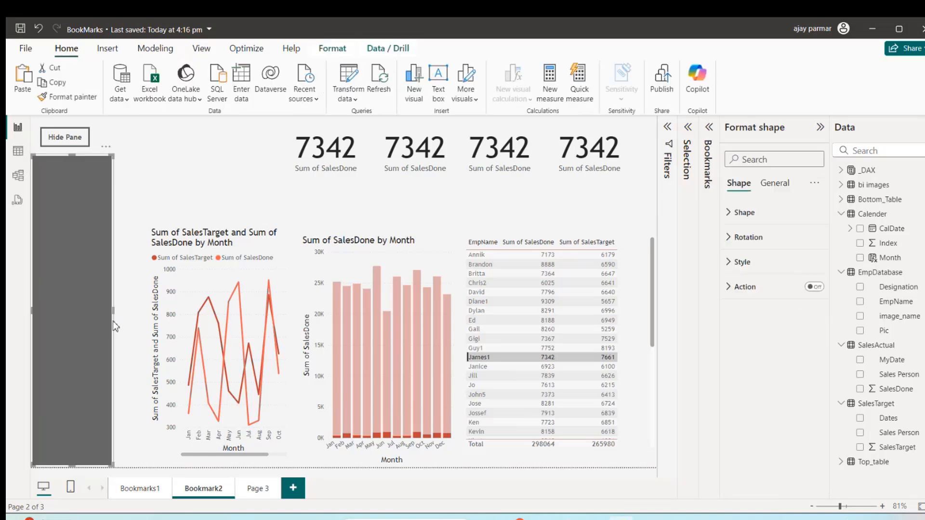
drag(112, 311, 103, 318)
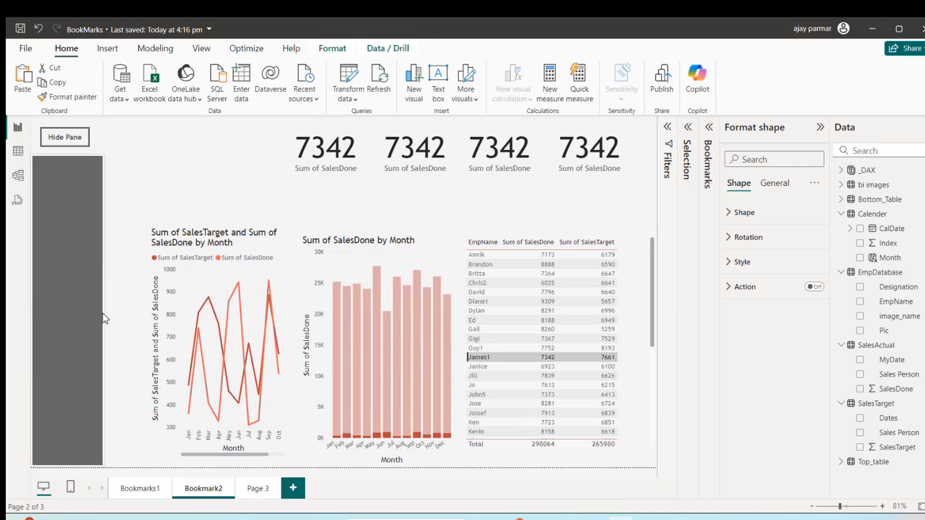
click(197, 212)
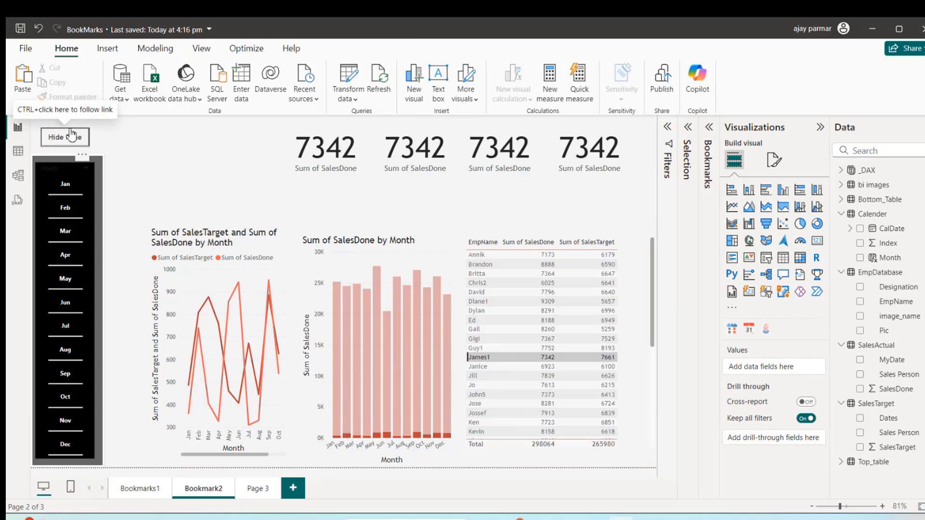
drag(71, 135, 100, 145)
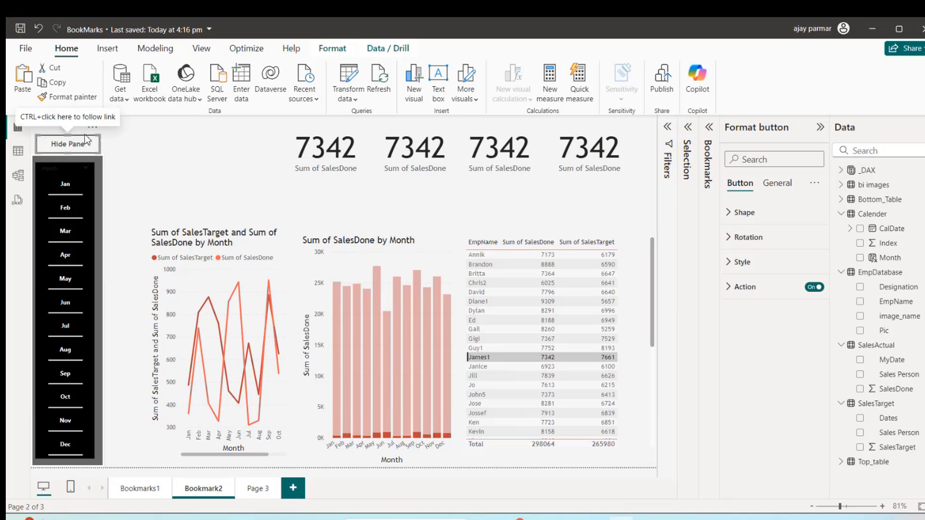
Try to copy the grey rectangle's formatting onto the Hide Pane button with Format Painter
click(101, 169)
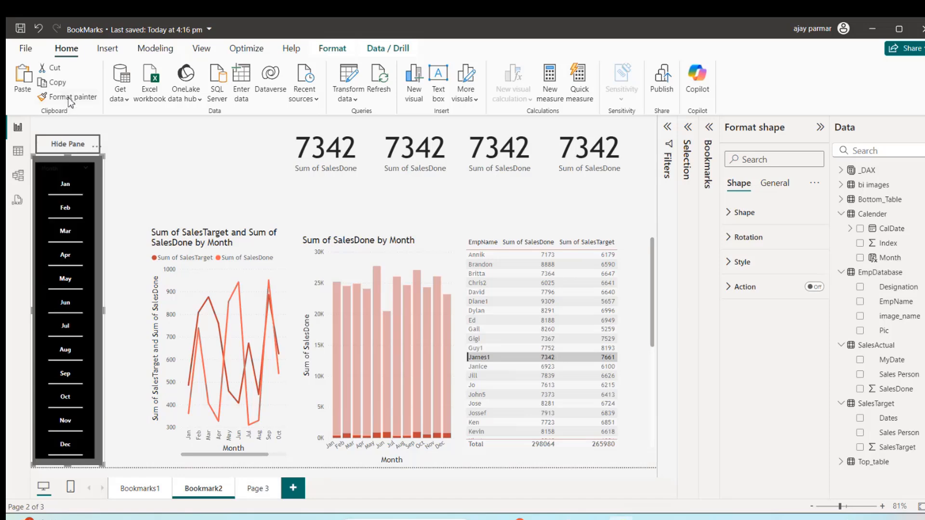
click(69, 99)
click(69, 144)
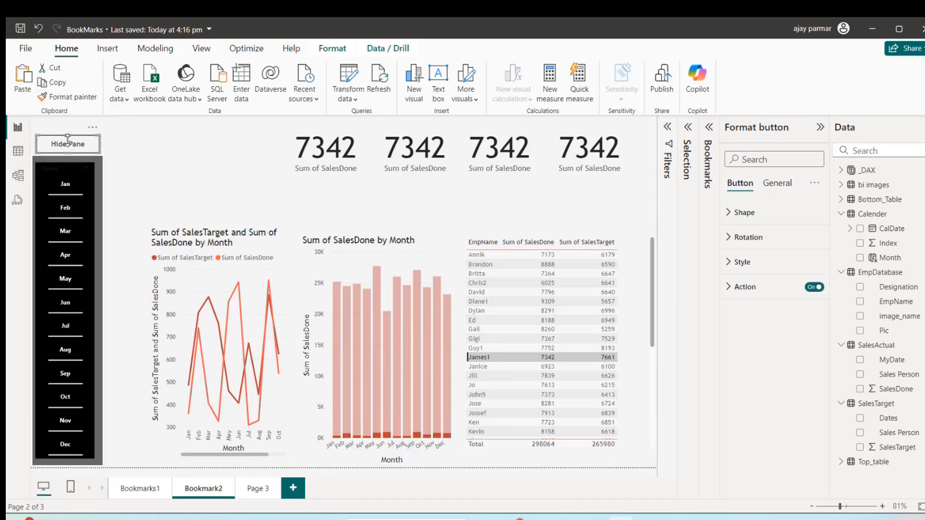
click(131, 147)
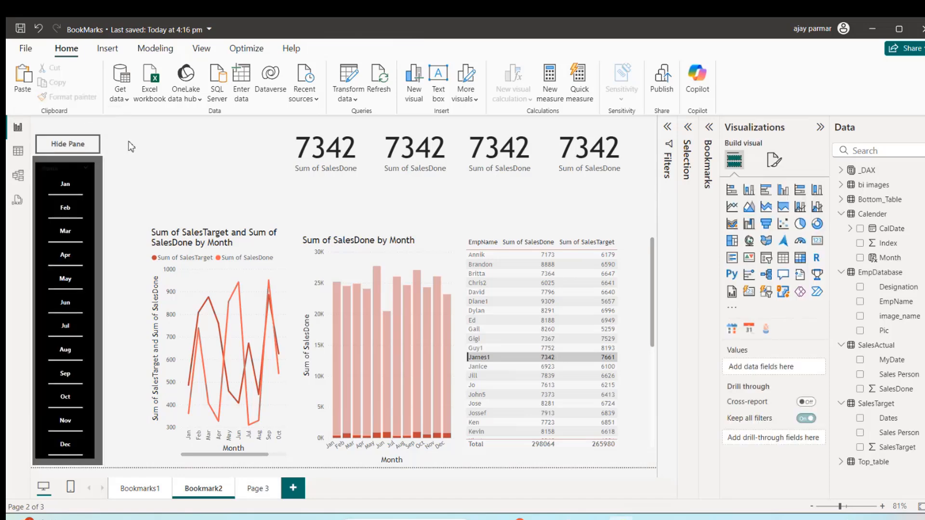
Widen the Hide Pane button to match the width of the grey rectangle below it
click(69, 143)
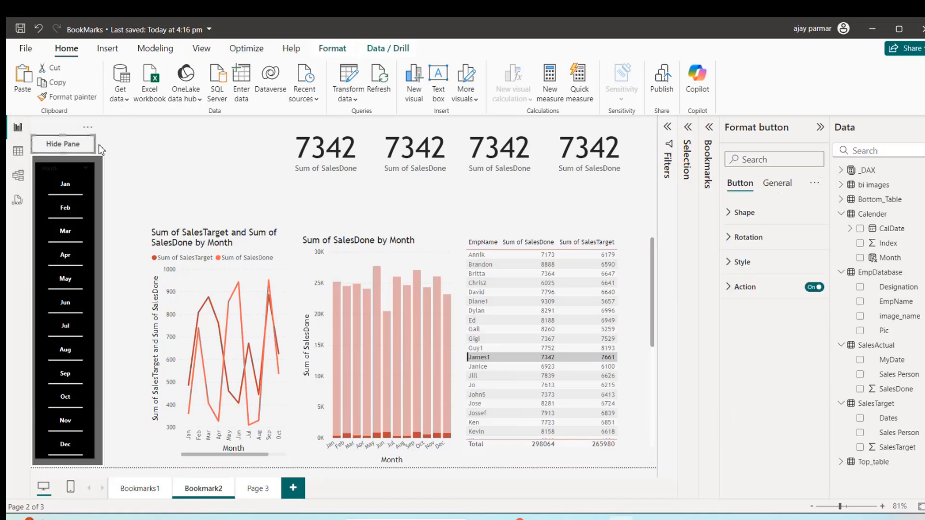
drag(96, 144, 105, 144)
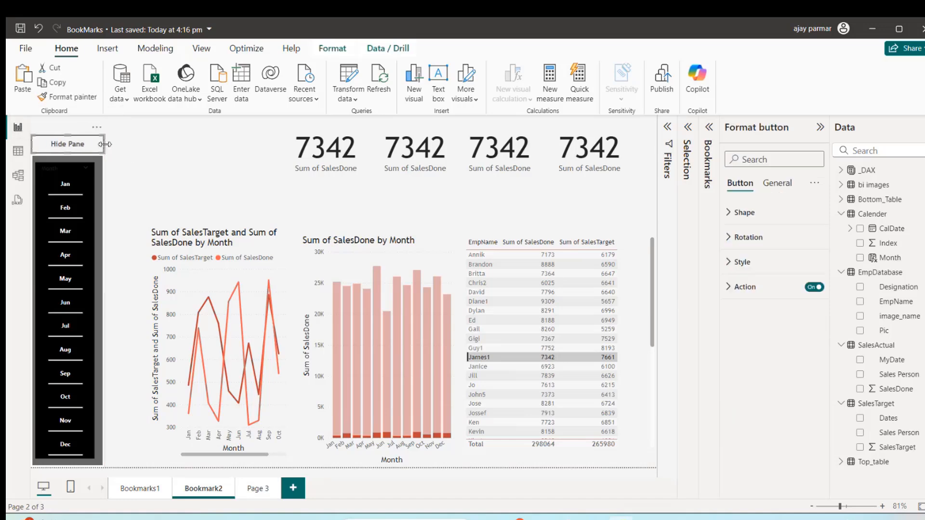
click(142, 152)
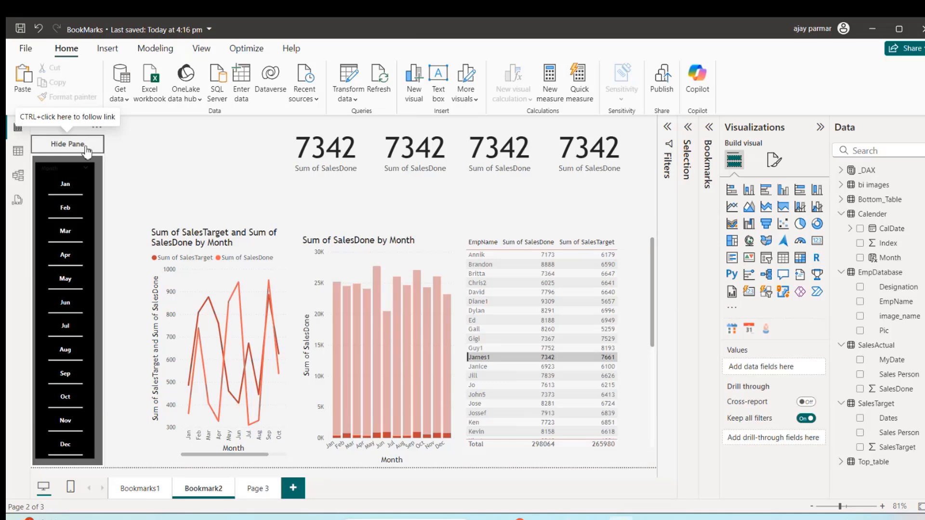
Activate Hide Pane, then widen the Show Pane button and fit it directly above the grey rectangle at nearly matching width
ctrl+click(86, 152)
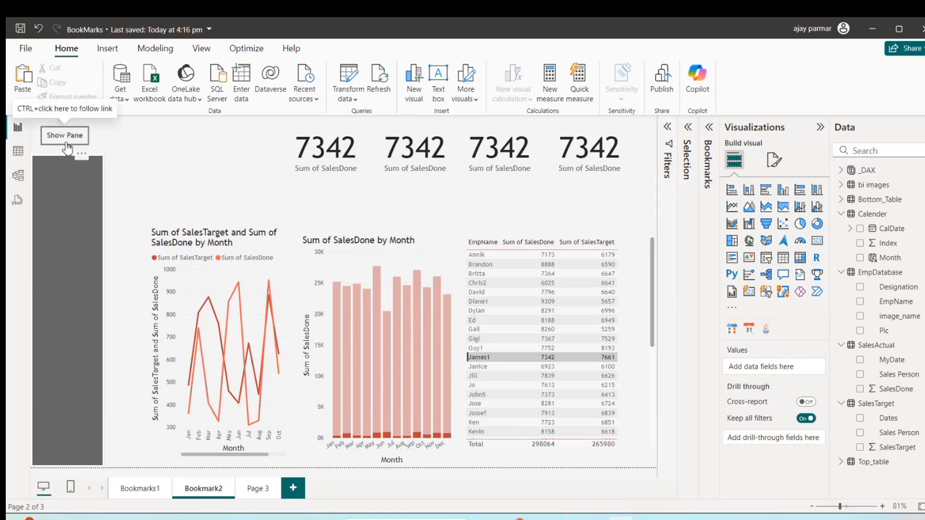
click(66, 144)
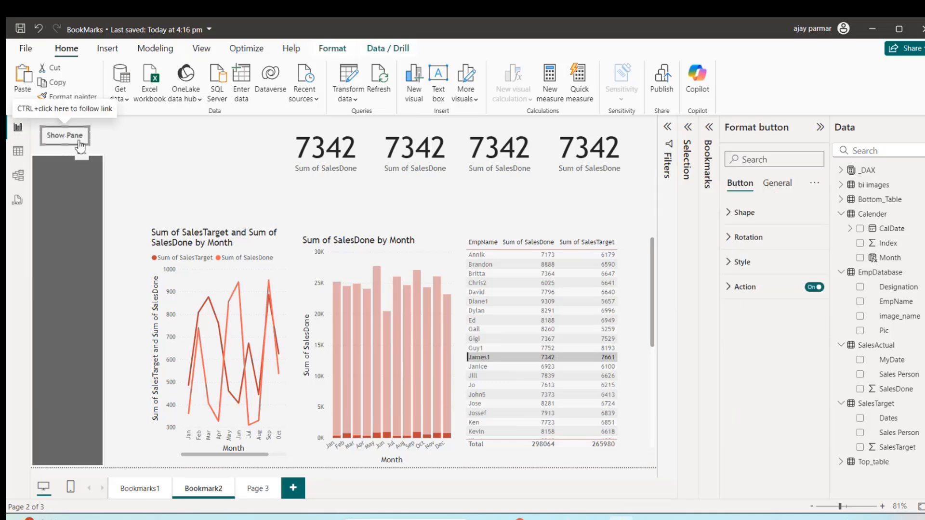
drag(78, 140, 102, 139)
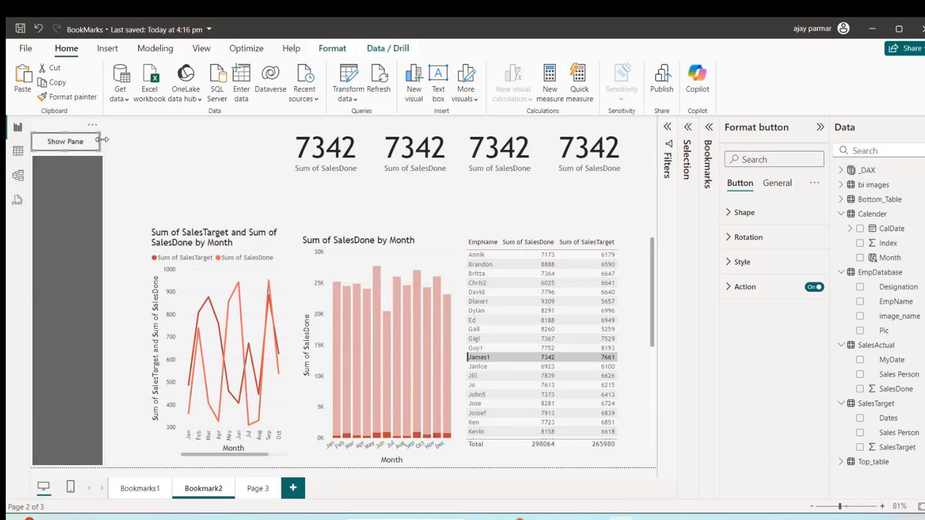
key(Down)
key(Down)
key(Down)
key(Down)
key(Down)
key(Down)
key(Right)
key(Right)
key(Down)
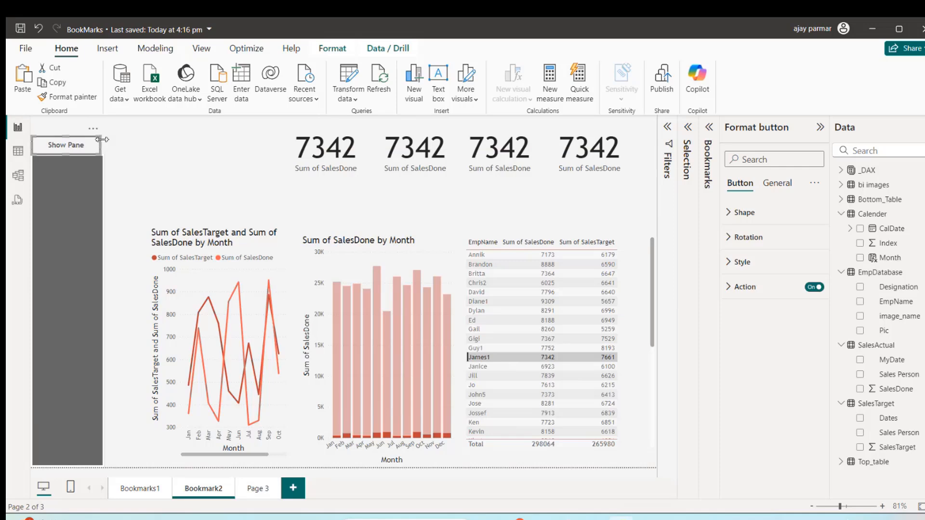
key(Down)
key(Down)
click(183, 155)
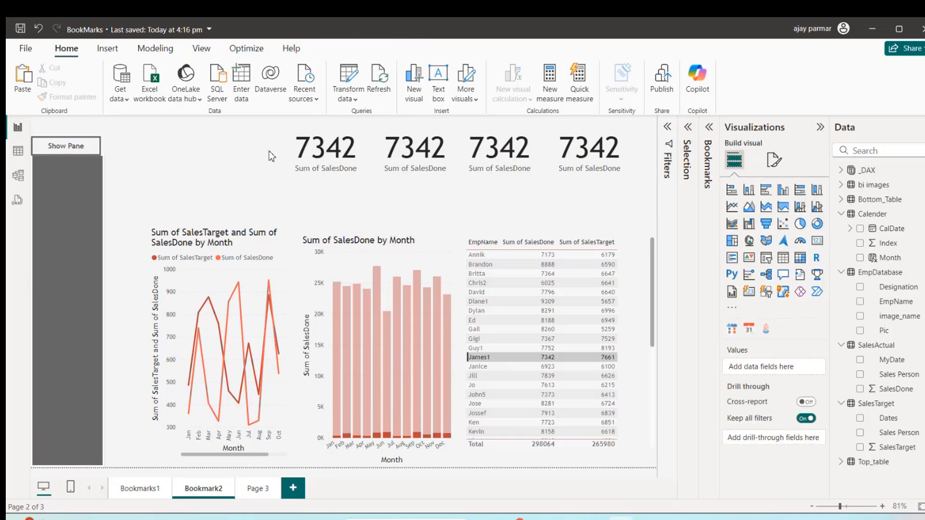
Turn on a black visual border 5 px wide for the first Sum of SalesDone card
click(293, 156)
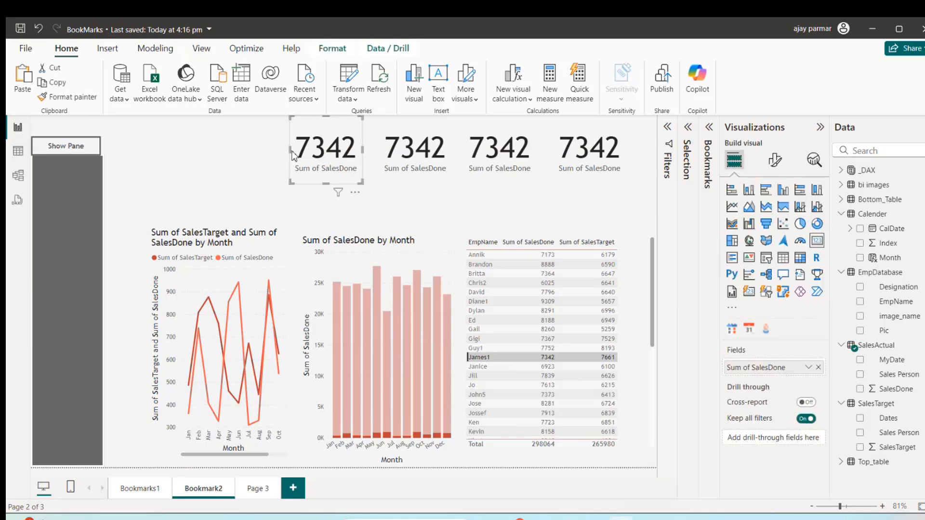
click(781, 163)
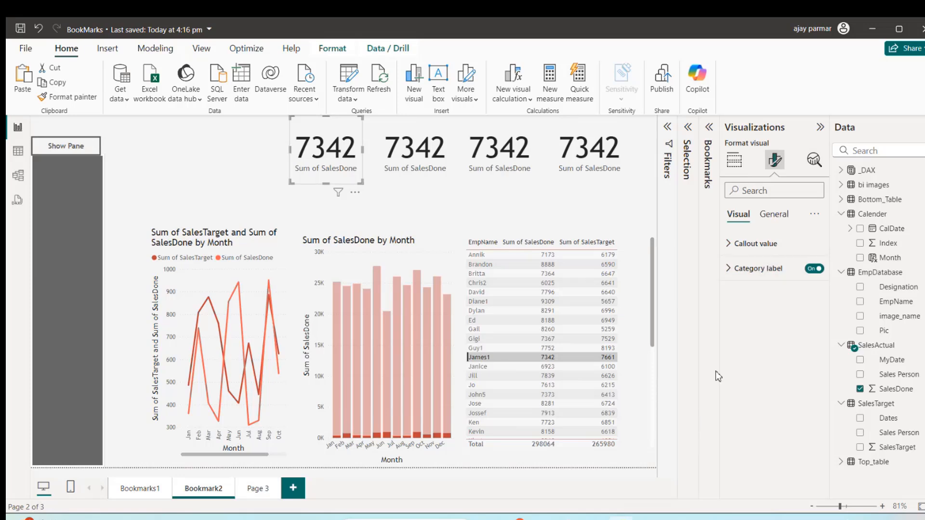
click(773, 214)
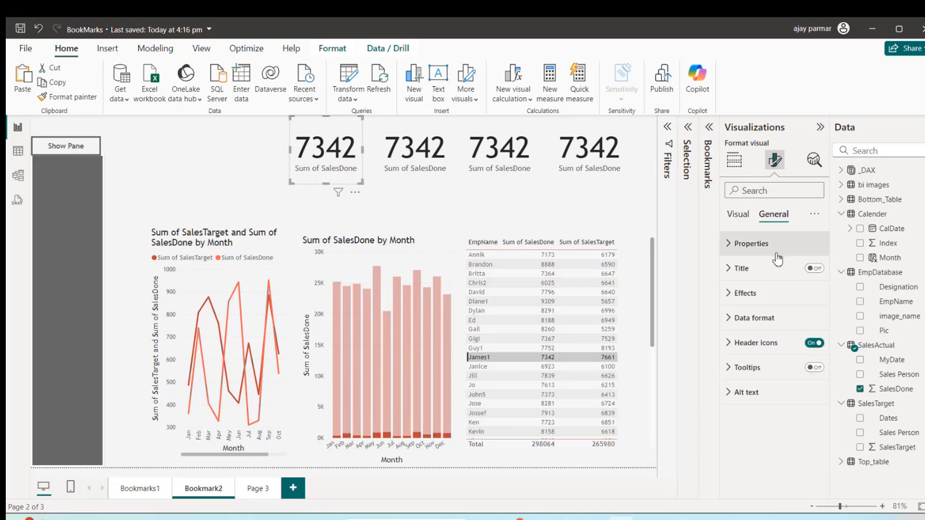
click(730, 295)
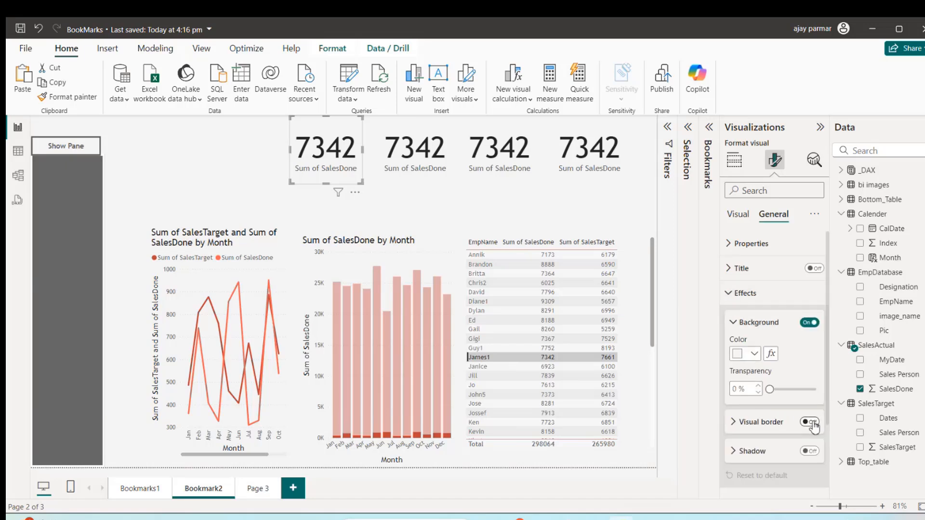
click(753, 424)
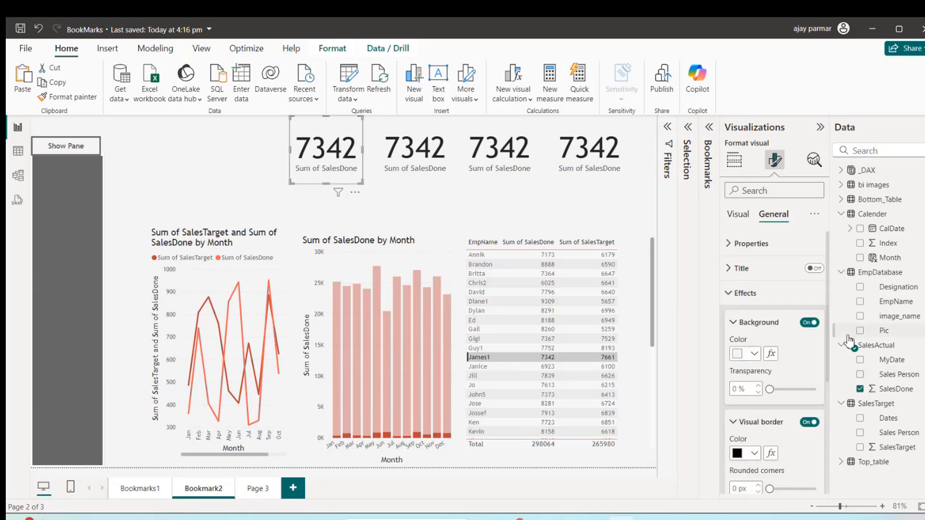
drag(828, 336, 823, 413)
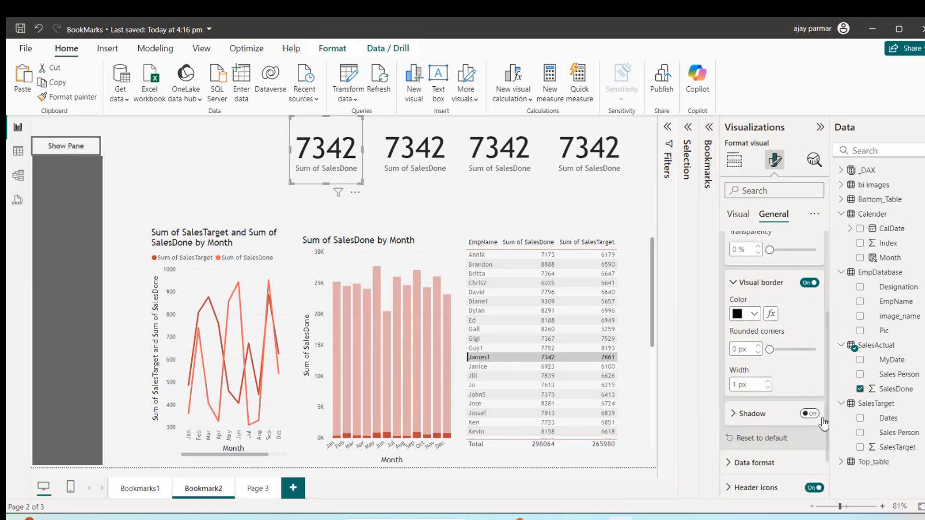
click(768, 389)
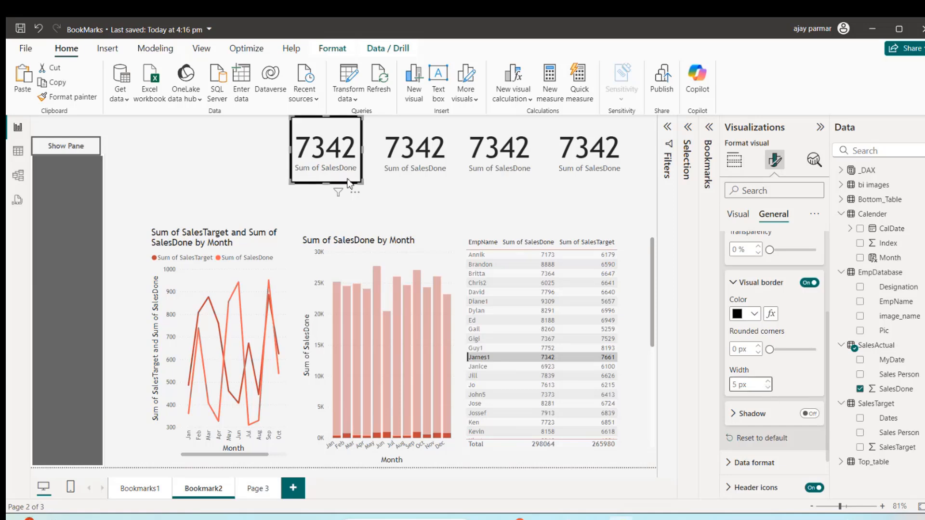
Copy the first card's border formatting onto the other three cards with Format Painter
click(68, 97)
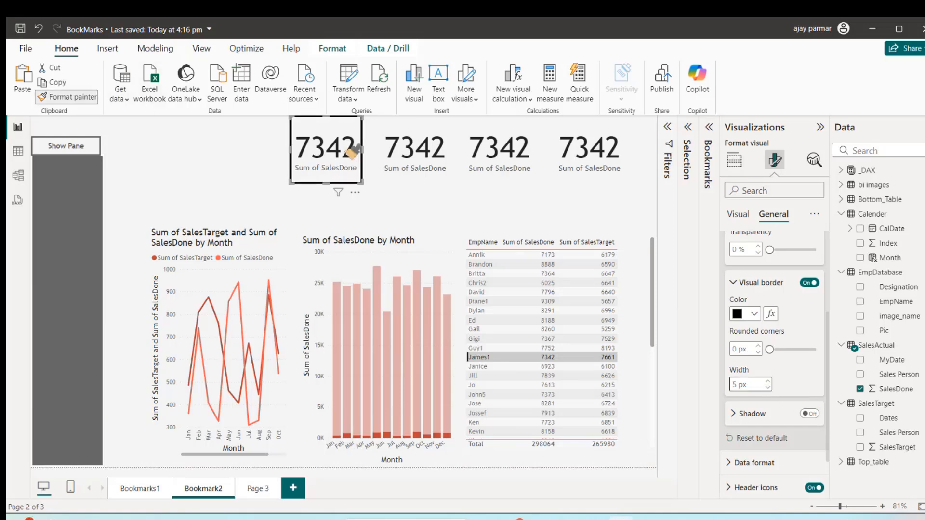
click(417, 148)
click(67, 97)
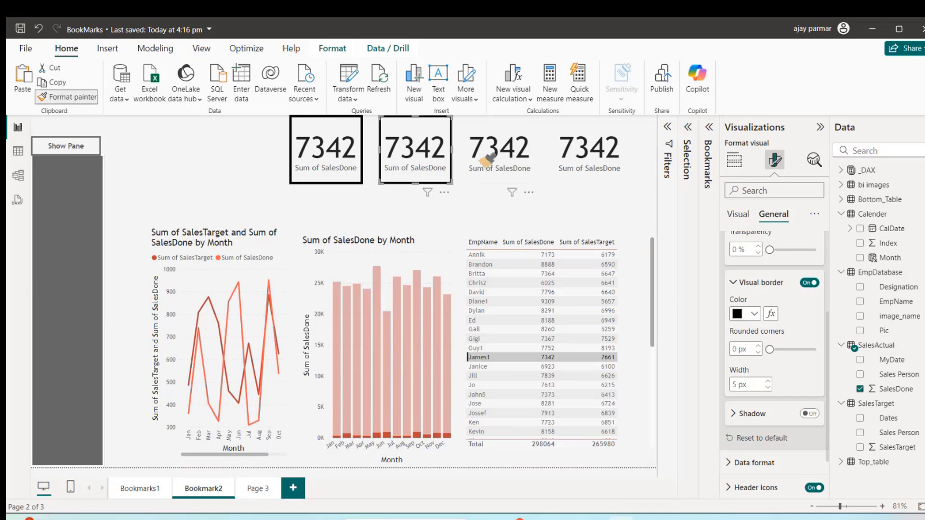
click(491, 151)
click(91, 96)
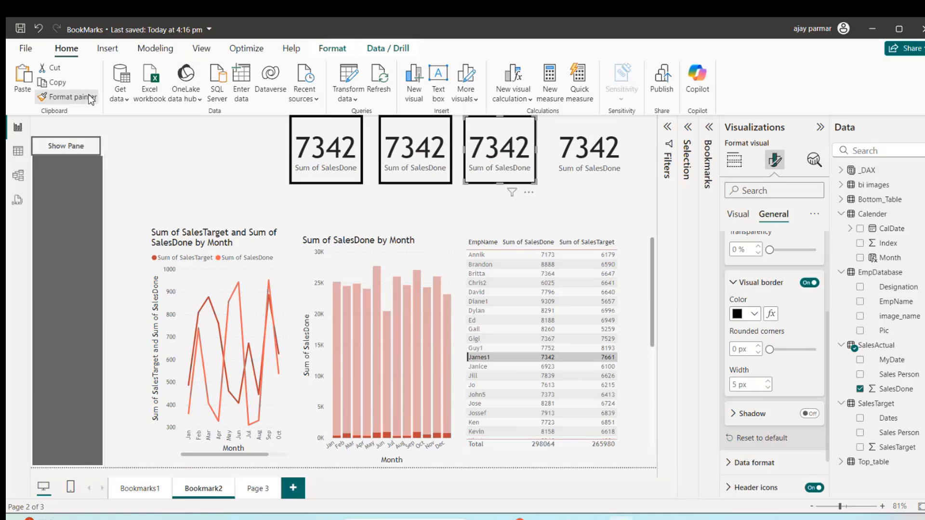
click(602, 154)
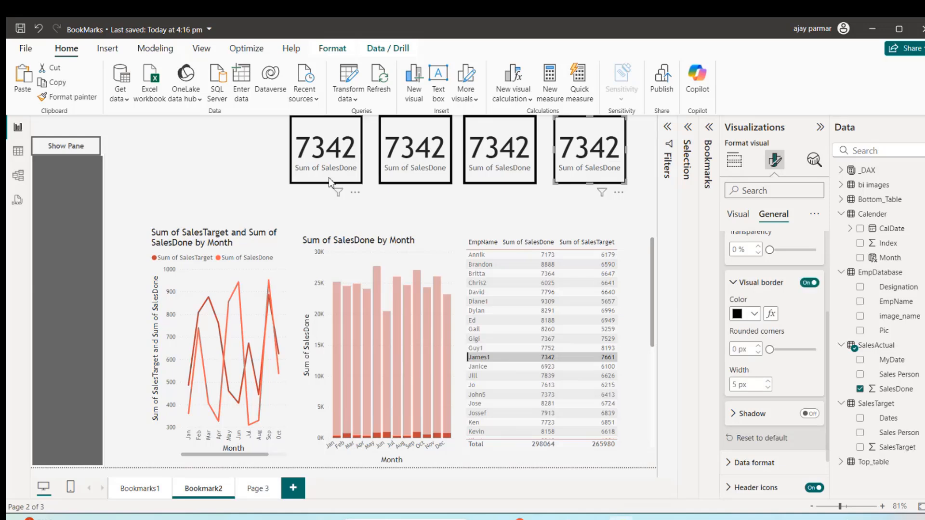
Copy the card border formatting onto the line chart, column chart and table, and extend the table down to the column chart's bottom edge
click(88, 99)
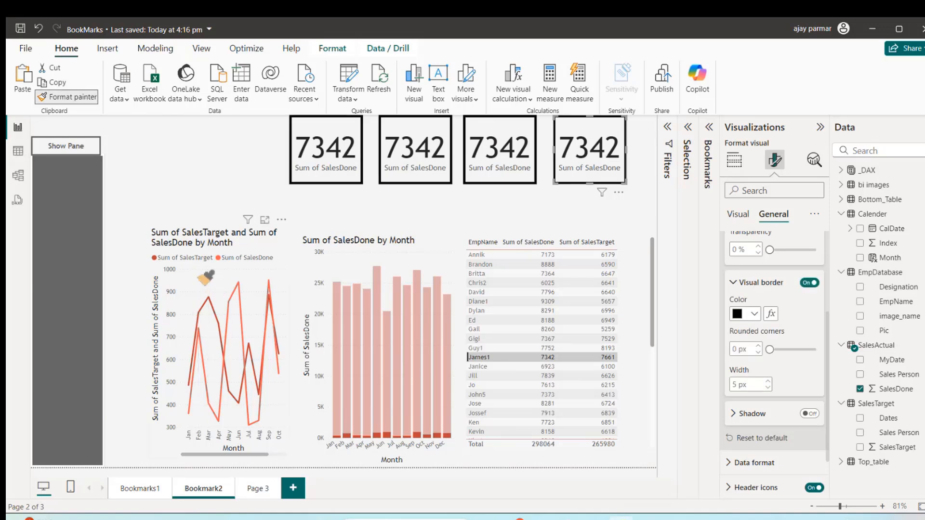
click(205, 274)
click(88, 99)
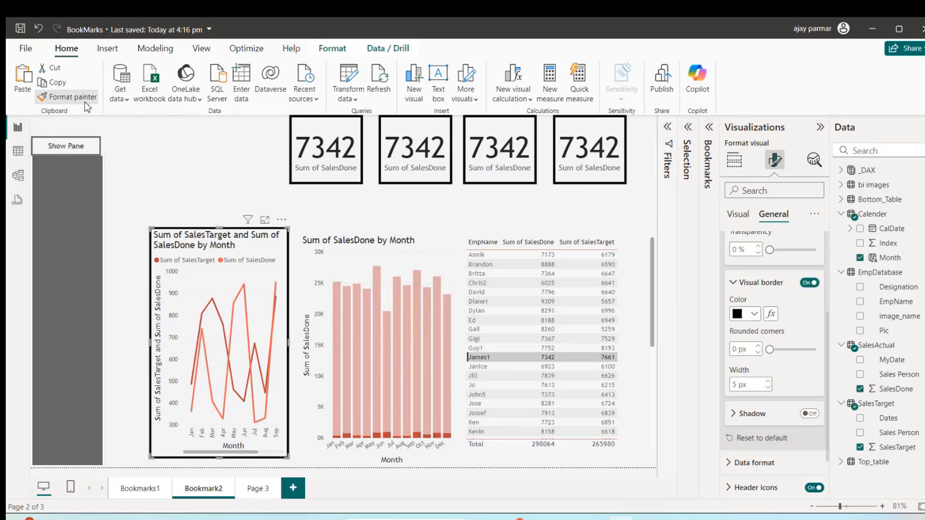
click(397, 263)
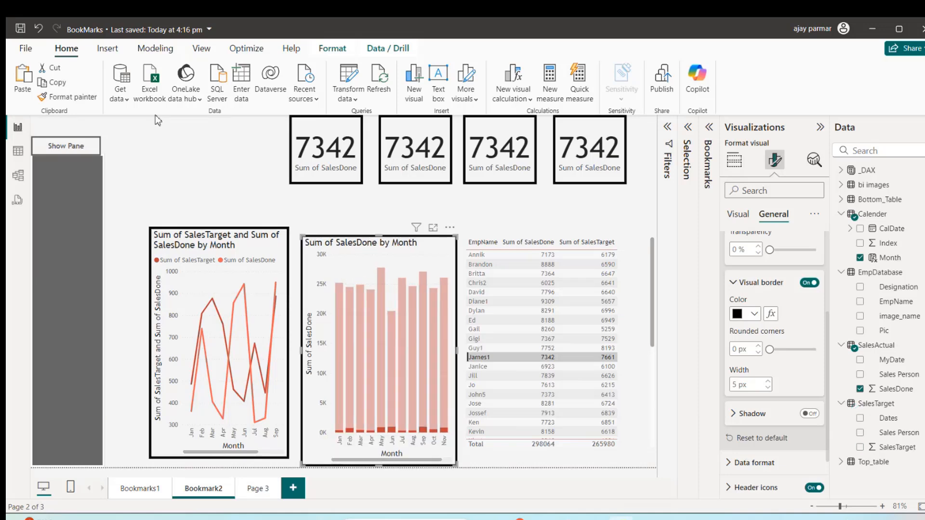
click(87, 99)
click(530, 270)
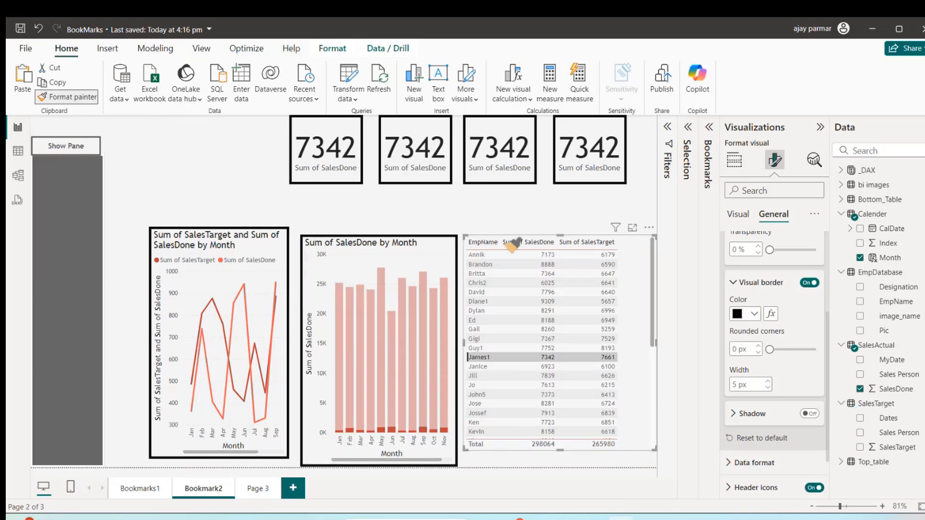
click(560, 466)
drag(559, 464, 559, 467)
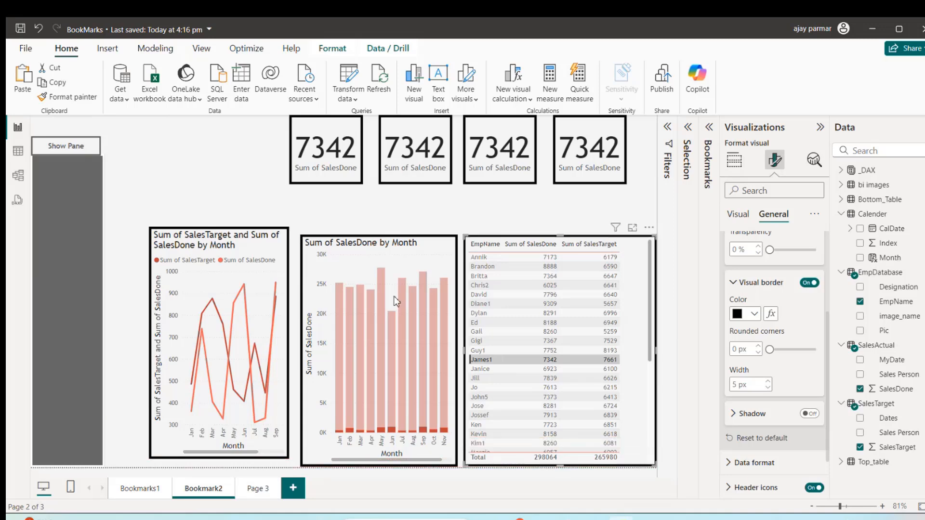
Duplicate the first Sum of SalesDone card and place the copy just left of the original, level with the row
click(329, 182)
key(ctrl+c)
key(ctrl+v)
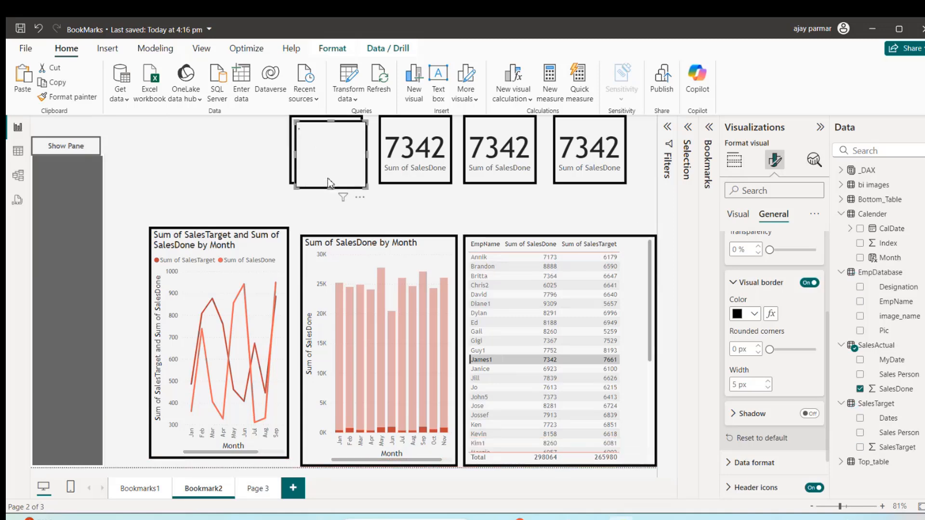
drag(328, 178, 259, 174)
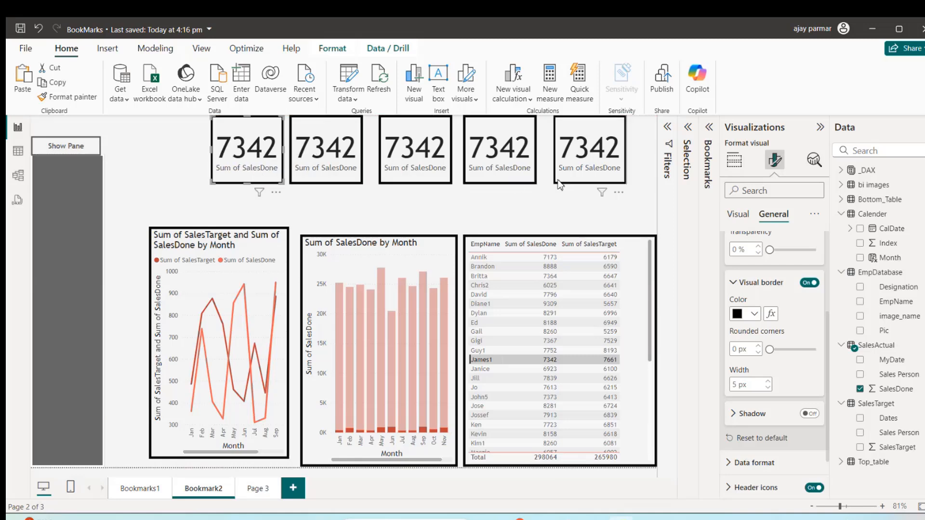
Shift the first four cards rightward so all five cards sit close together with even gaps
click(527, 171)
drag(527, 171, 539, 171)
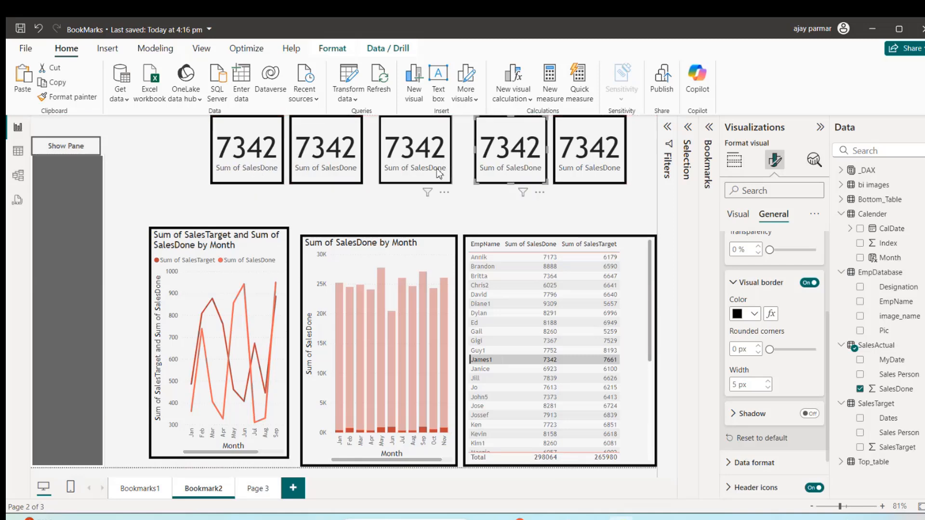
drag(441, 173, 458, 173)
drag(345, 174, 368, 175)
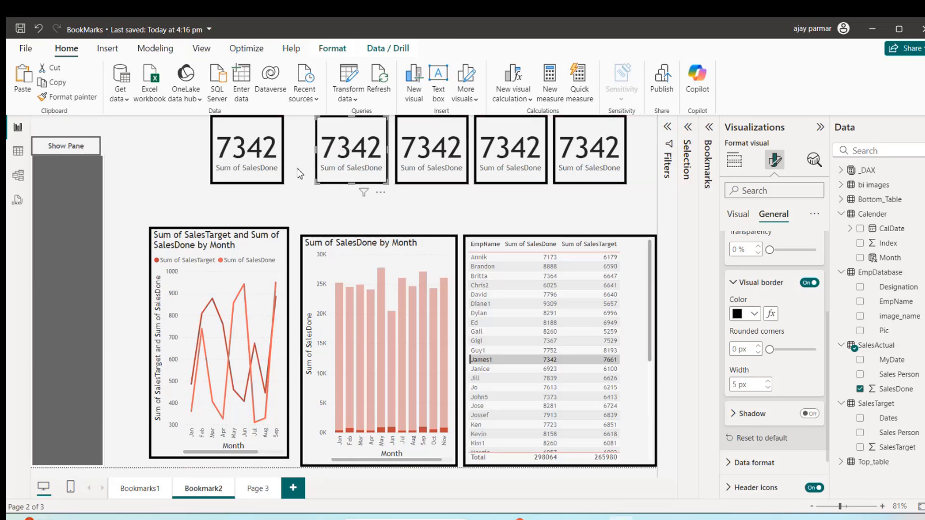
drag(272, 177, 297, 177)
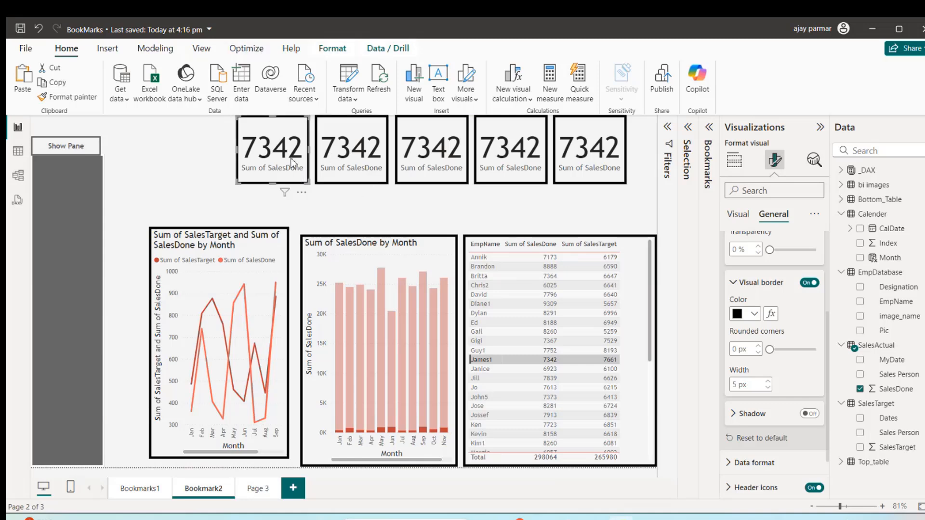
Select all five Sum of SalesDone cards and apply Align middle to them
ctrl+click(370, 173)
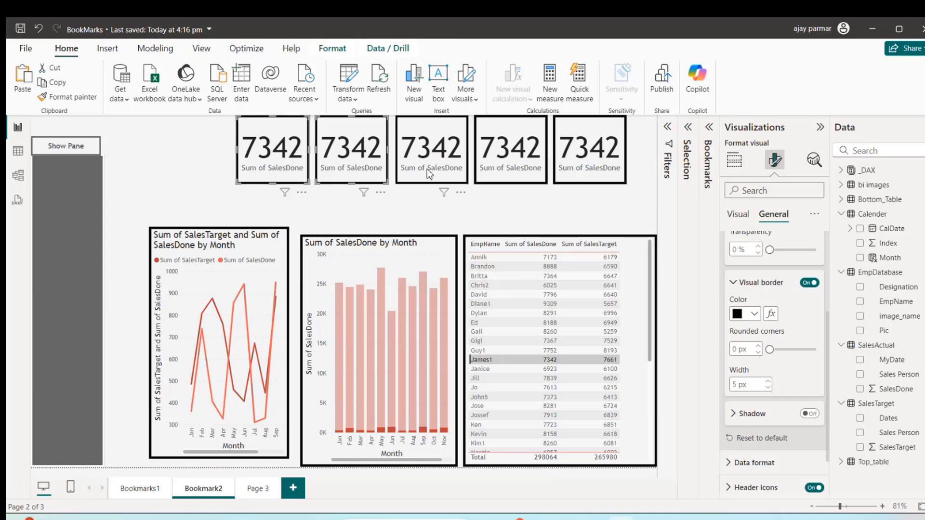
ctrl+click(430, 175)
ctrl+click(508, 174)
ctrl+click(577, 171)
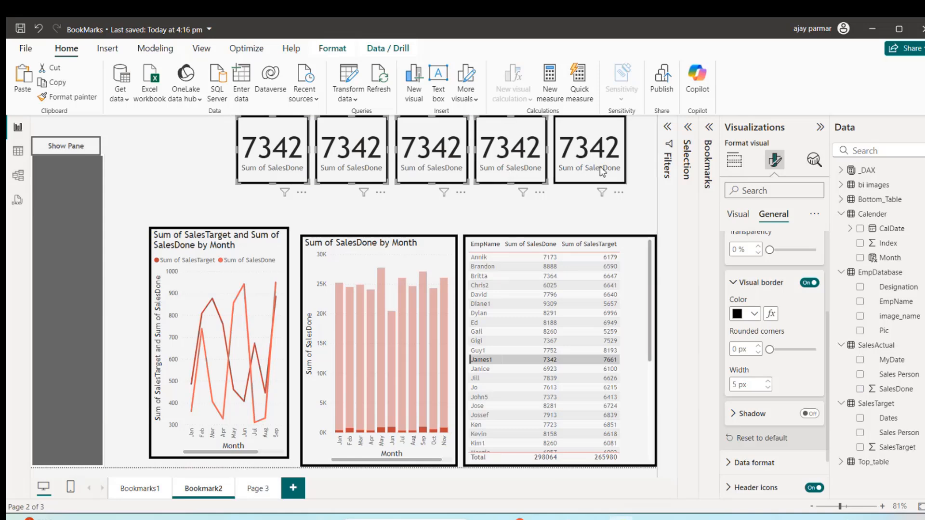
click(339, 50)
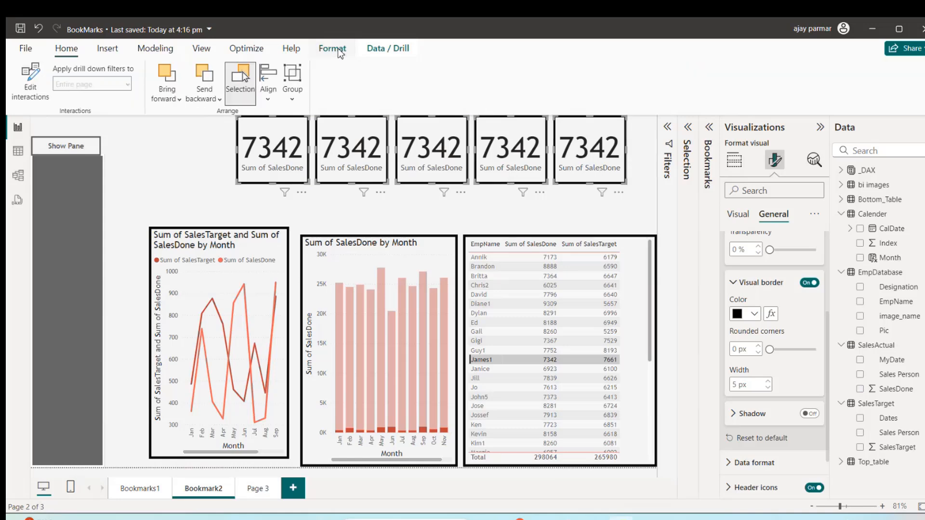
click(268, 102)
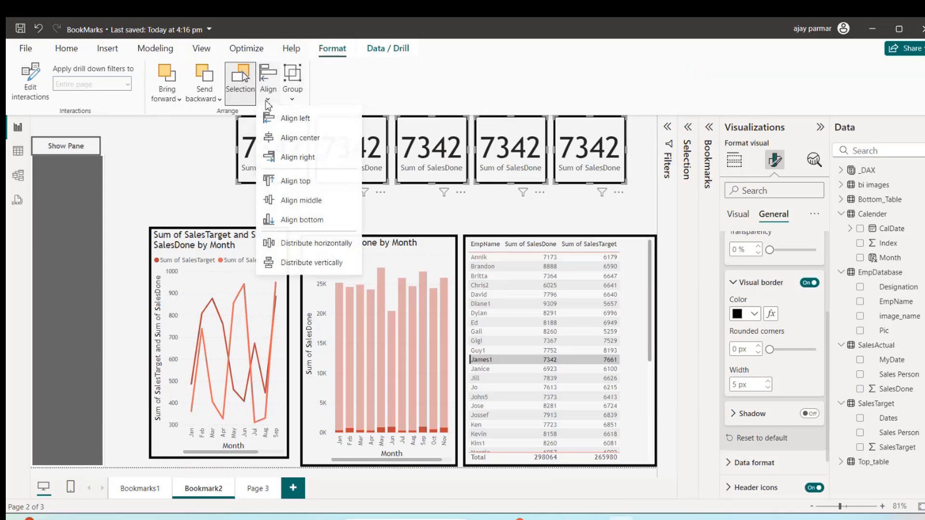
click(312, 207)
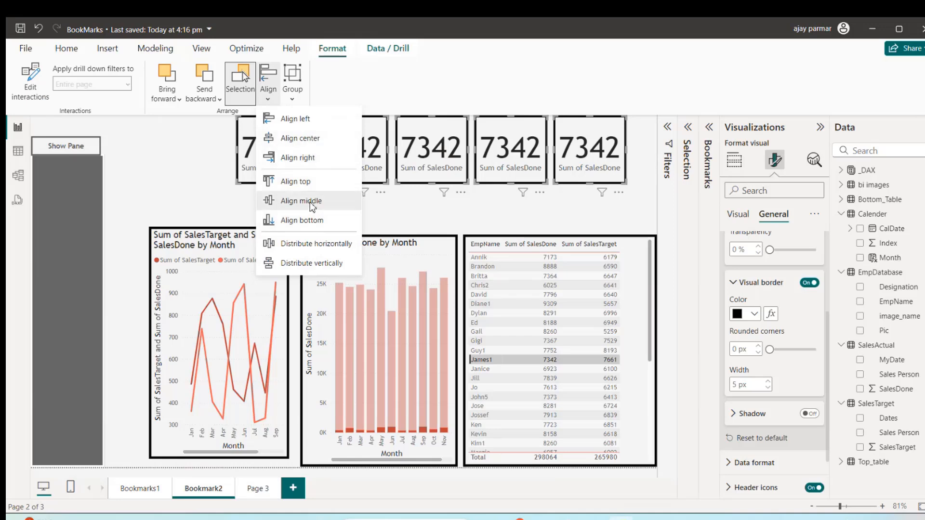
Try applying Align center to the five selected cards, and undo that alignment
click(268, 90)
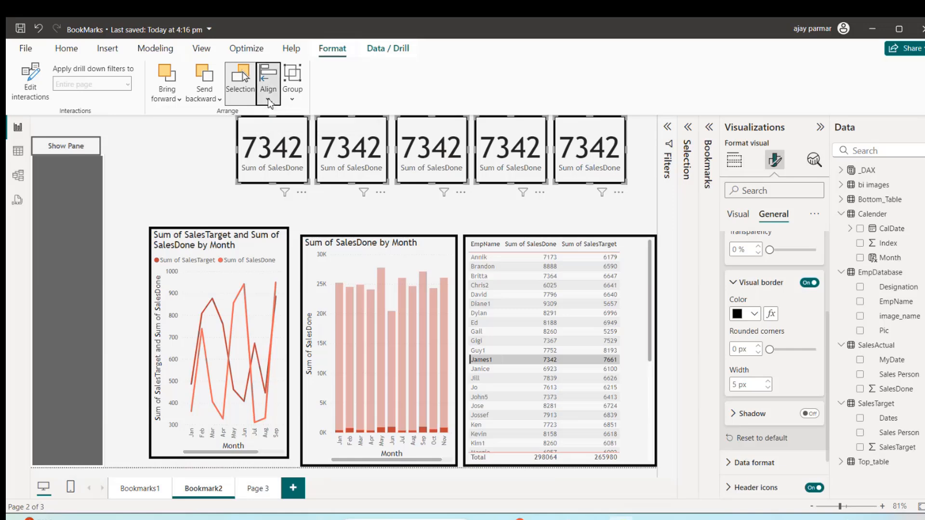
click(314, 143)
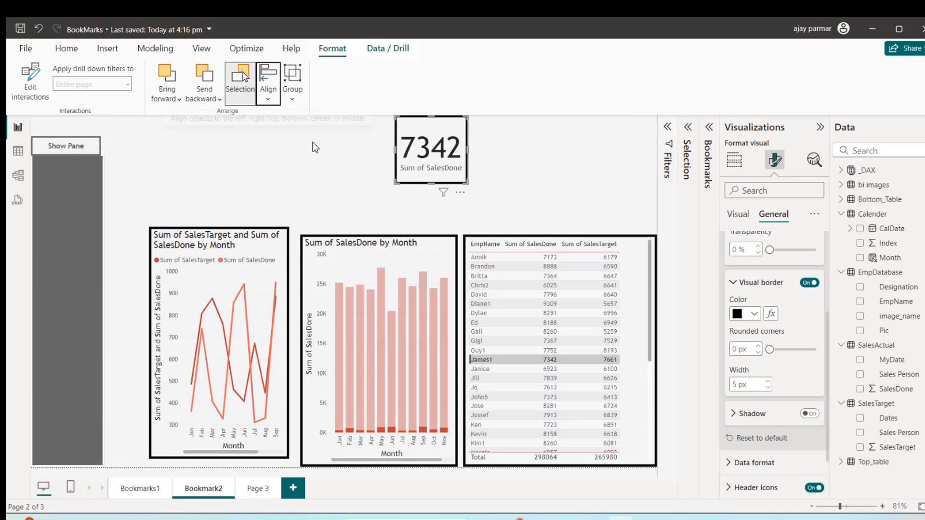
key(ctrl+z)
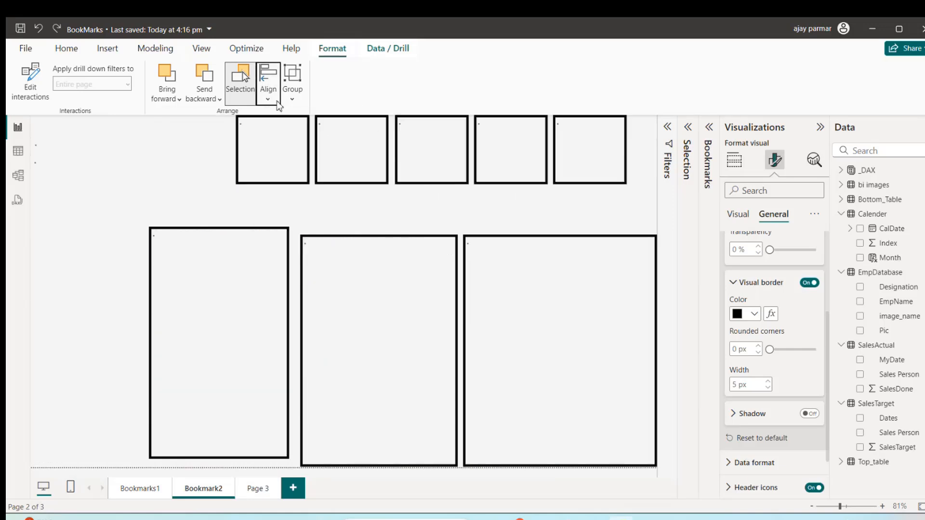
Distribute the five selected cards evenly, both horizontally and vertically
click(269, 90)
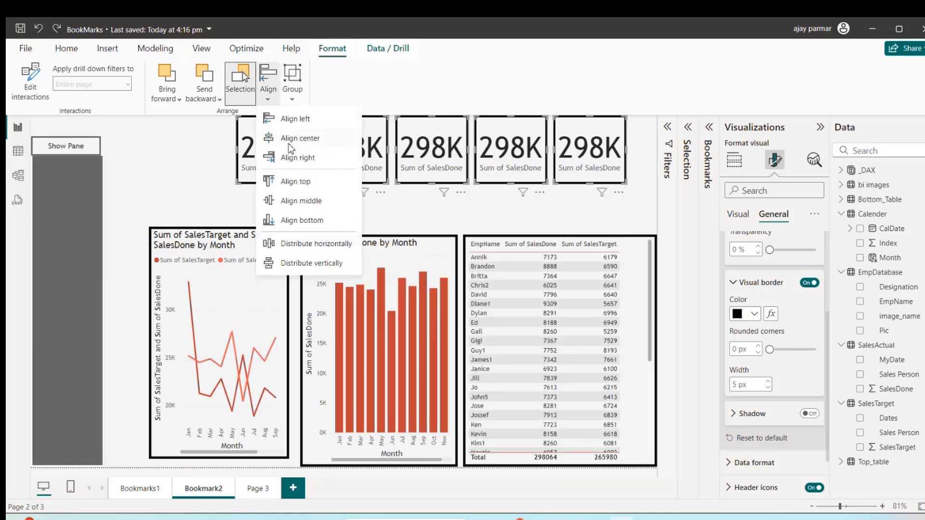
click(331, 245)
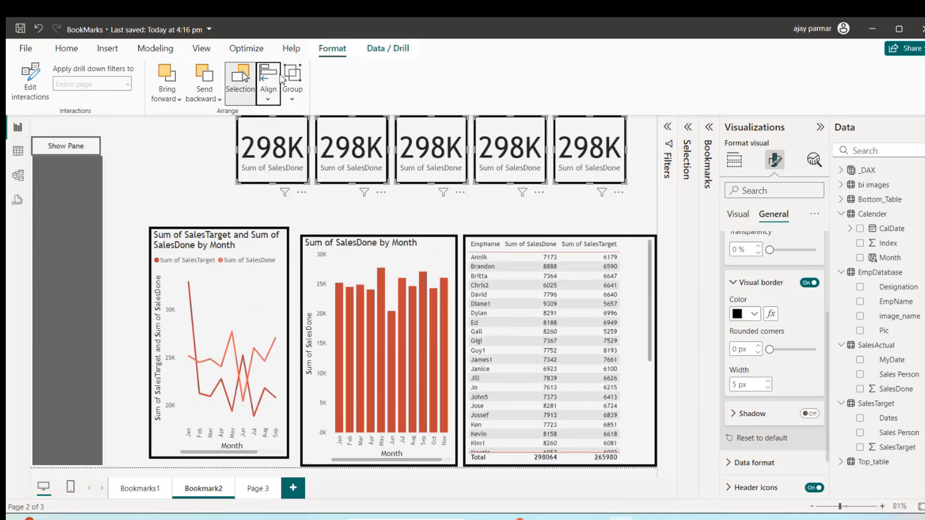
click(272, 100)
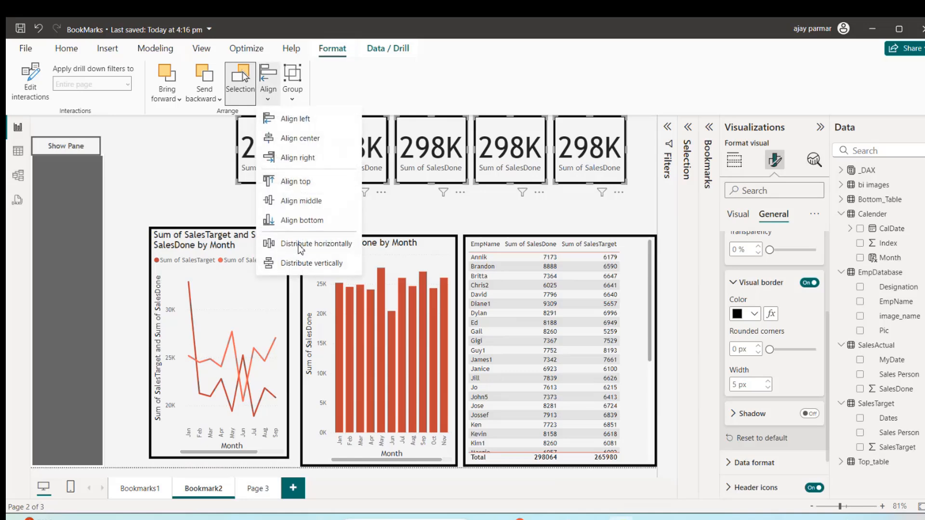
click(299, 245)
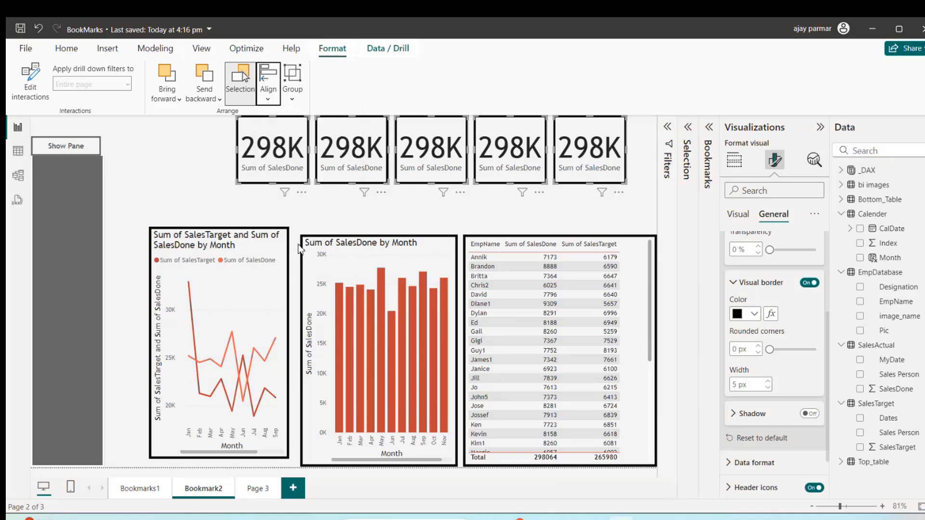
click(269, 100)
click(295, 266)
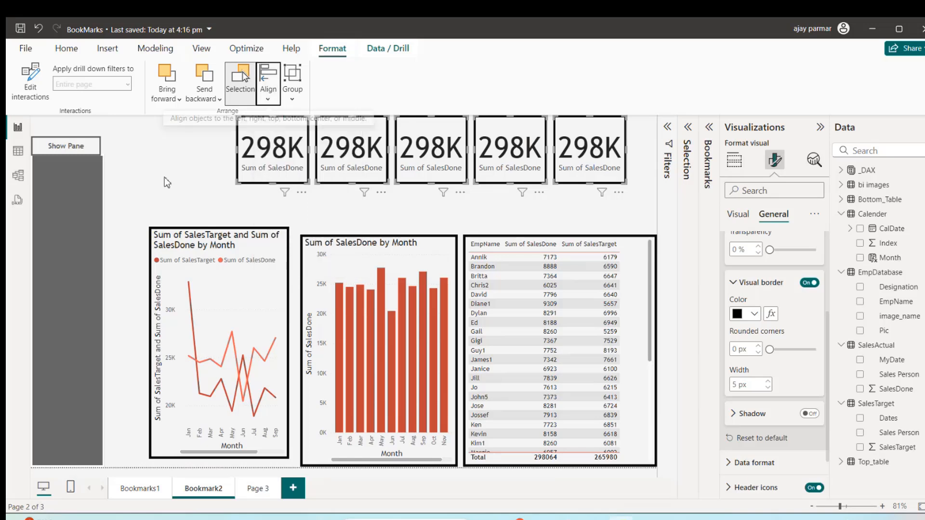
Spread the five cards farther apart so the row reaches nearly to the table's right edge, with wider, roughly even gaps
click(439, 208)
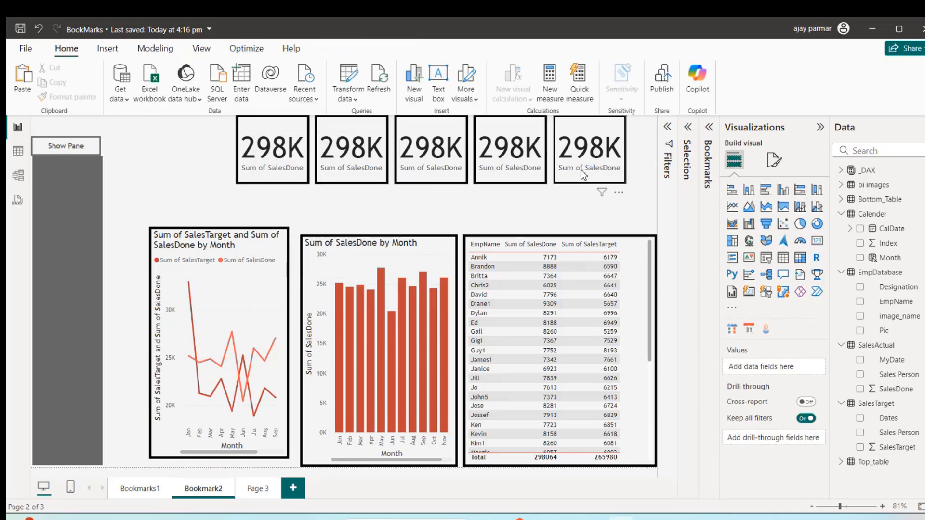
drag(583, 168, 546, 173)
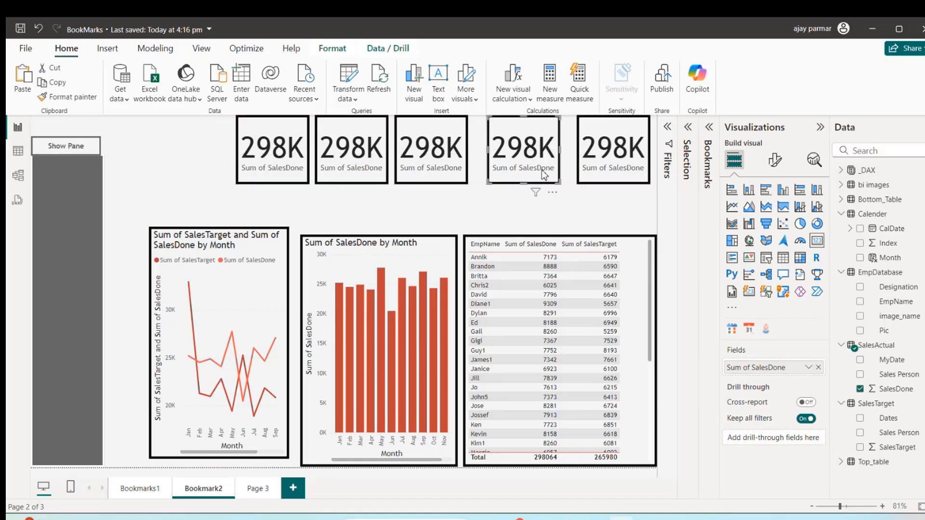
drag(309, 175, 328, 172)
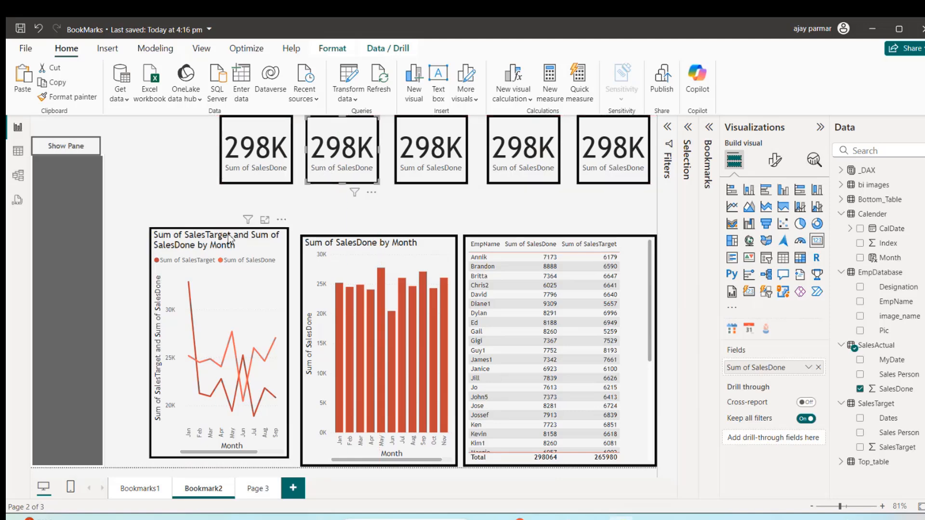
Lower the line chart level with the column chart and table, and widen it leftward toward the slicer pane
drag(230, 233, 229, 254)
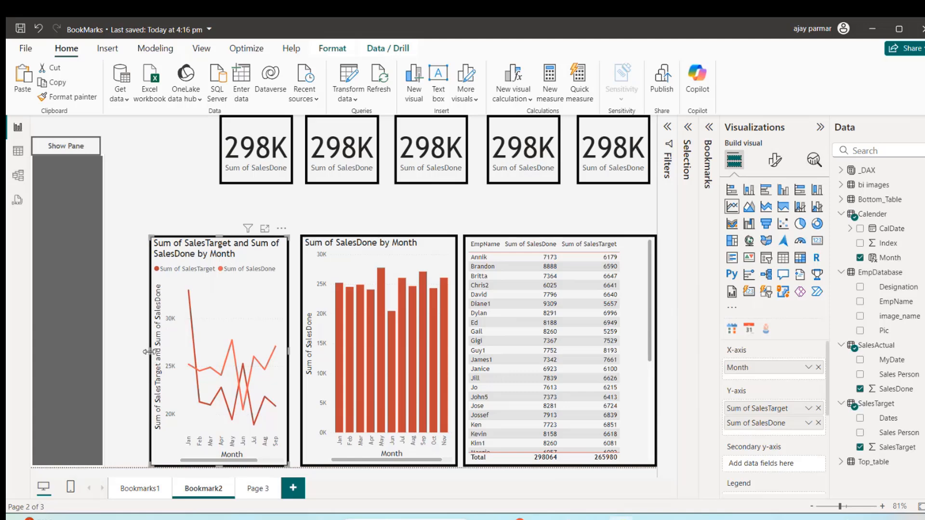
drag(149, 352, 132, 352)
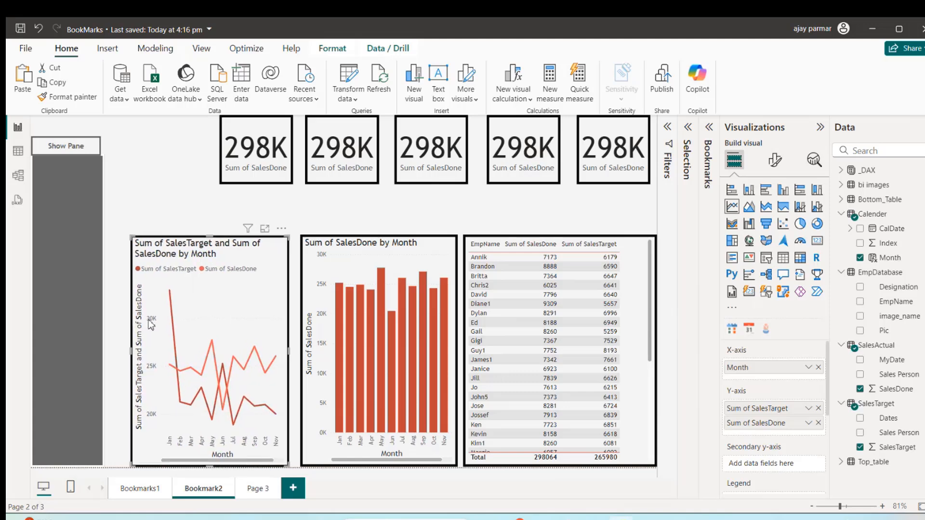
click(207, 176)
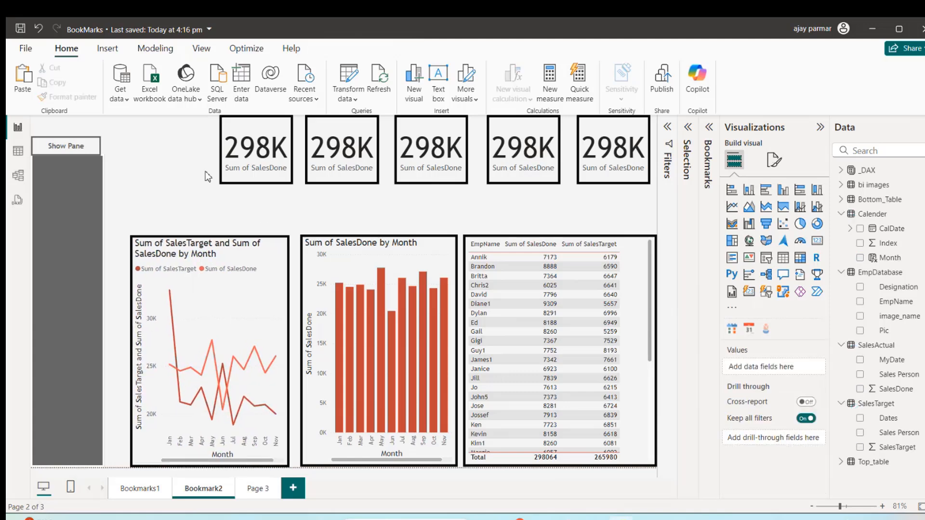
Test the Show Pane and Hide Pane buttons by toggling the slicer pane, leaving it shown
click(93, 147)
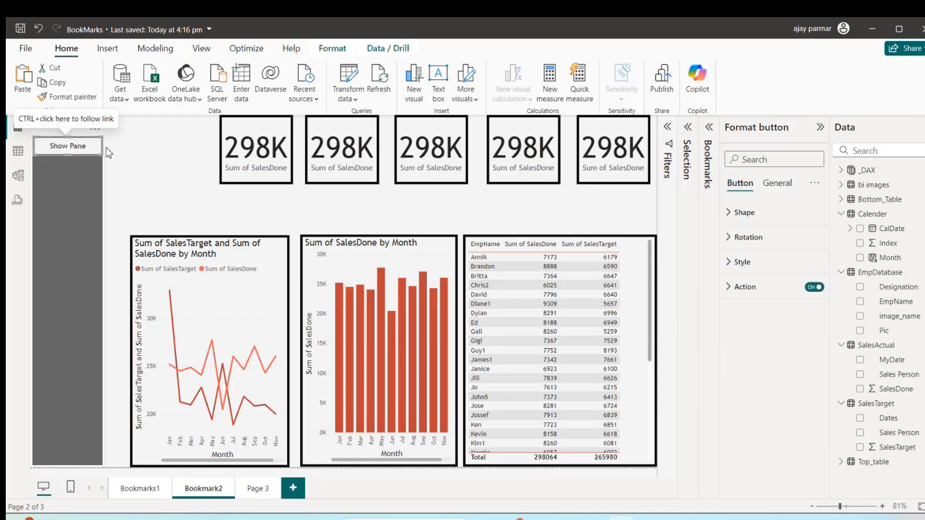
ctrl+click(76, 148)
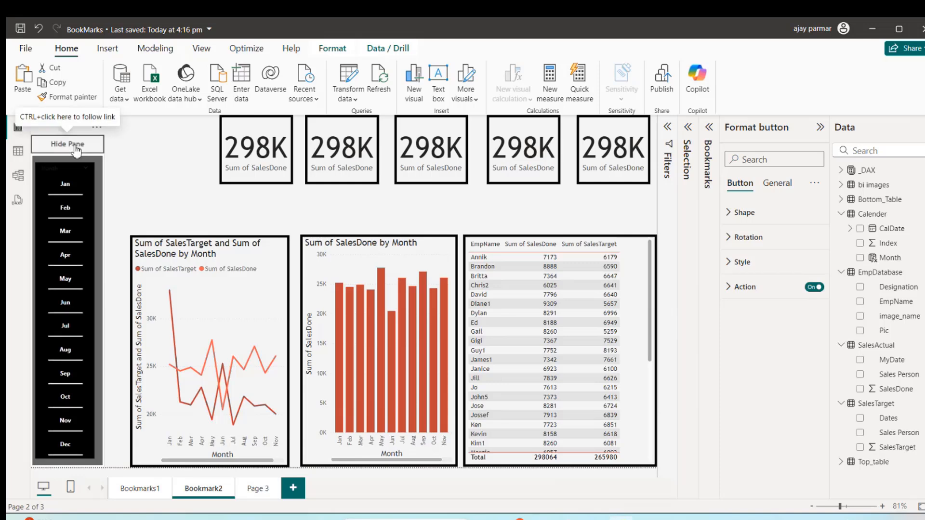
ctrl+click(78, 148)
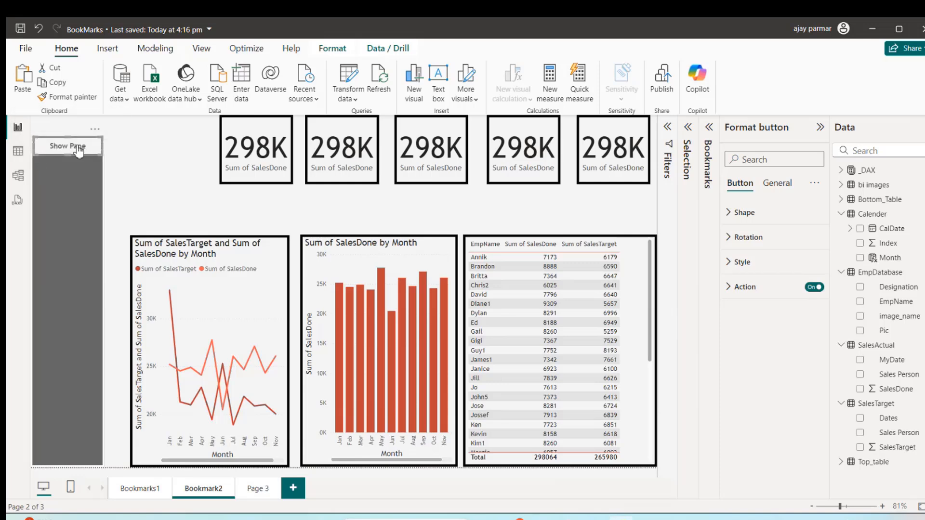
ctrl+click(77, 147)
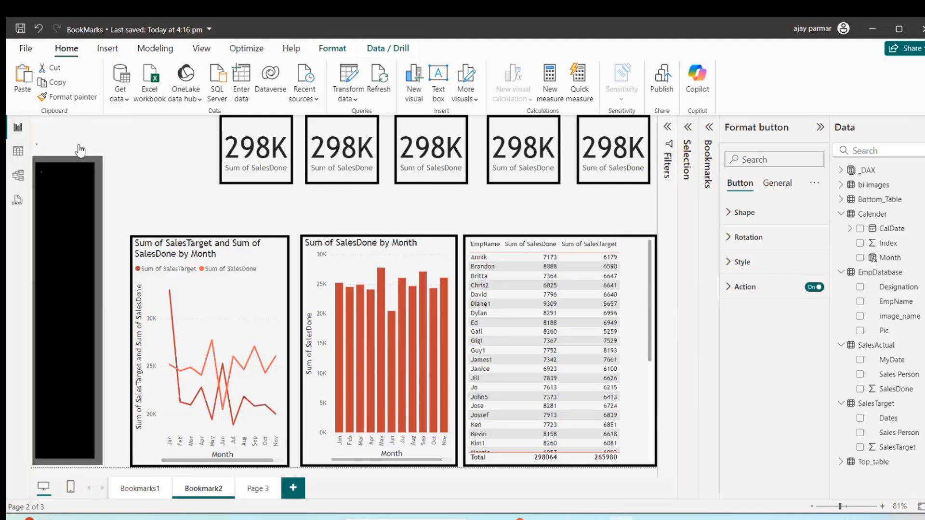
Shorten the Month slicer from its bottom edge so it ends just below May, freeing the lower half of the pane
click(67, 166)
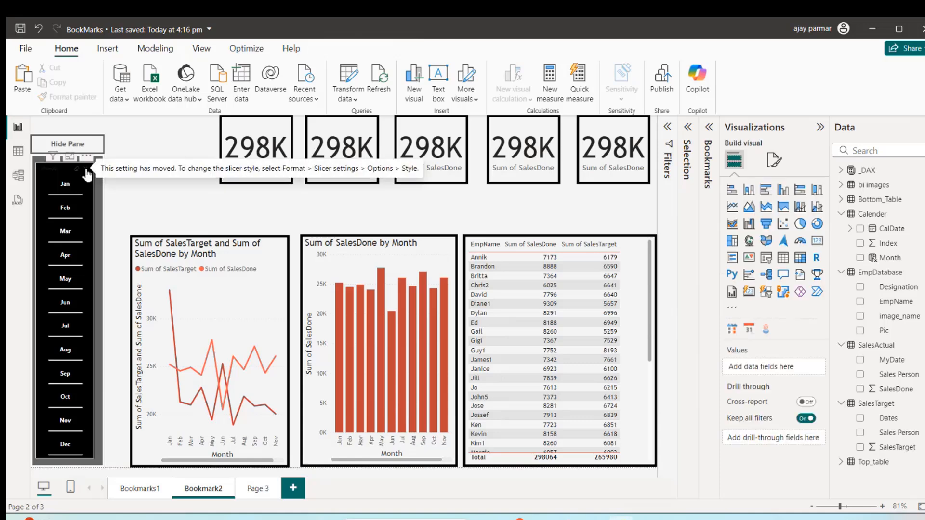
drag(64, 458, 69, 302)
click(180, 231)
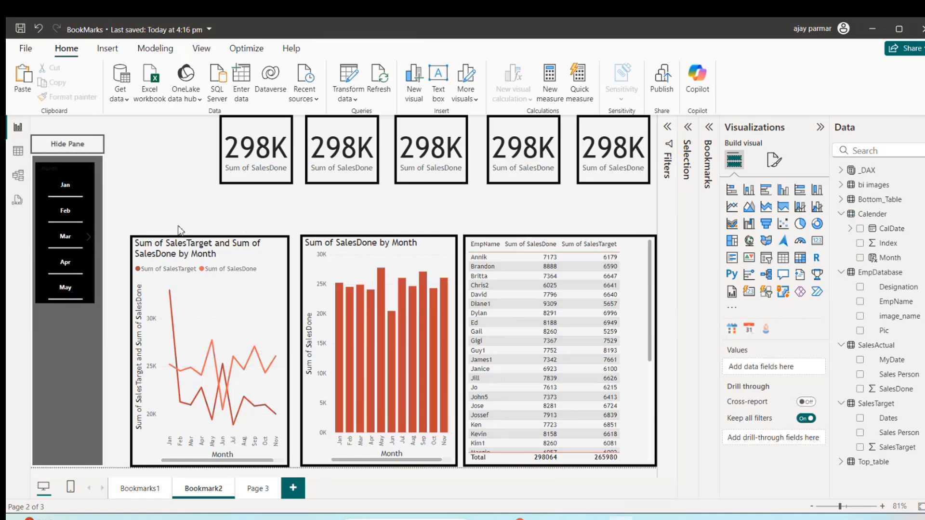
Add the EmpName field to the canvas as a new visual over the table and convert it to a slicer
click(60, 350)
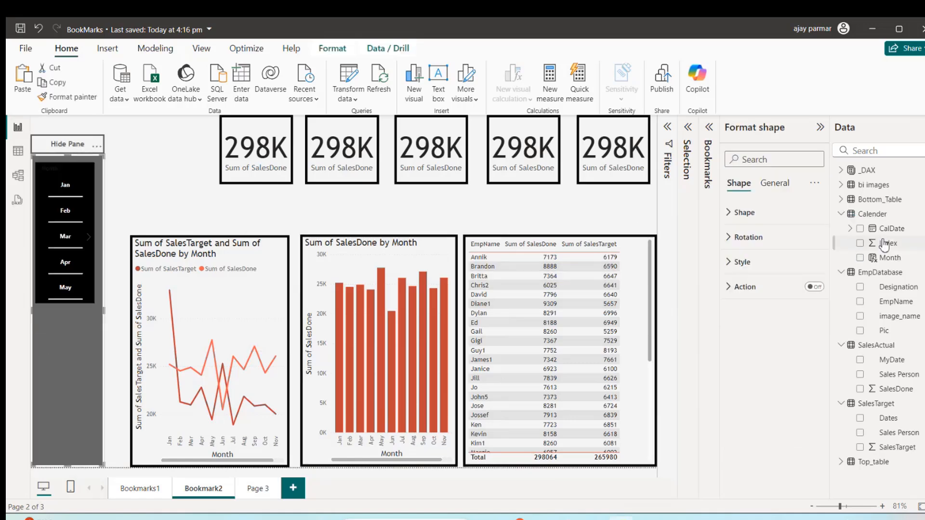
click(541, 208)
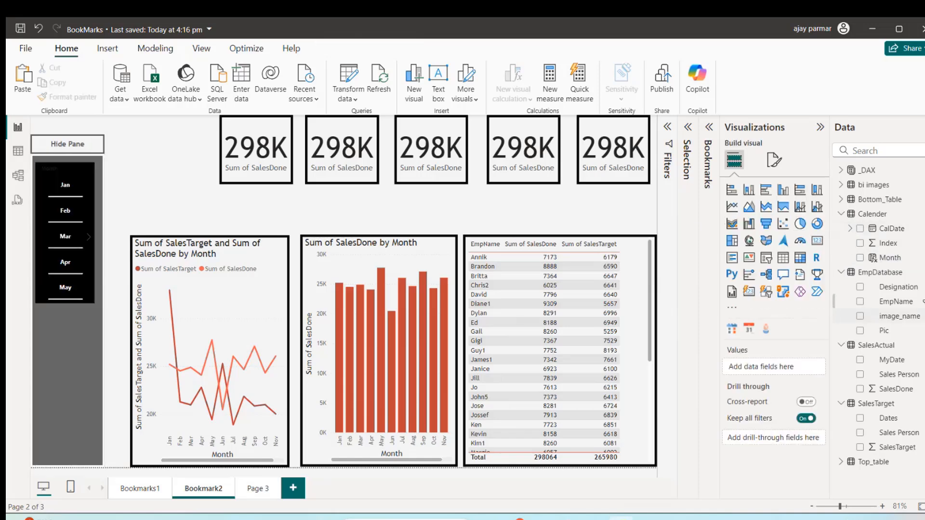
mouse_move(896, 263)
mouse_down()
mouse_move(631, 221)
mouse_move(543, 218)
mouse_move(910, 262)
mouse_move(901, 261)
mouse_up()
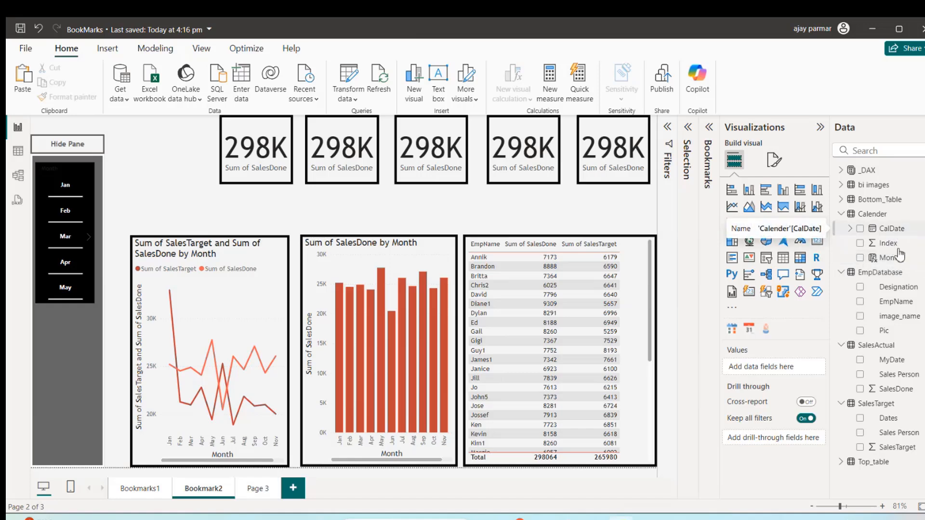
drag(902, 307, 554, 218)
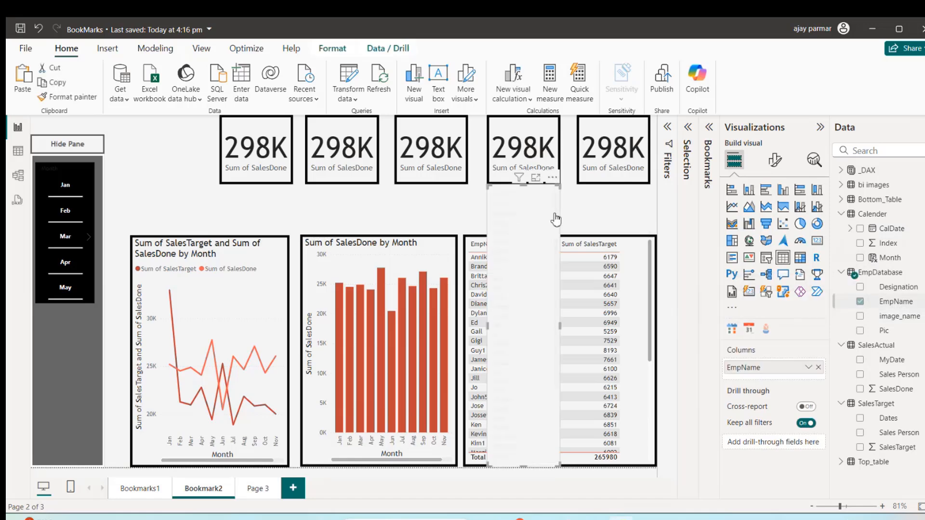
click(769, 263)
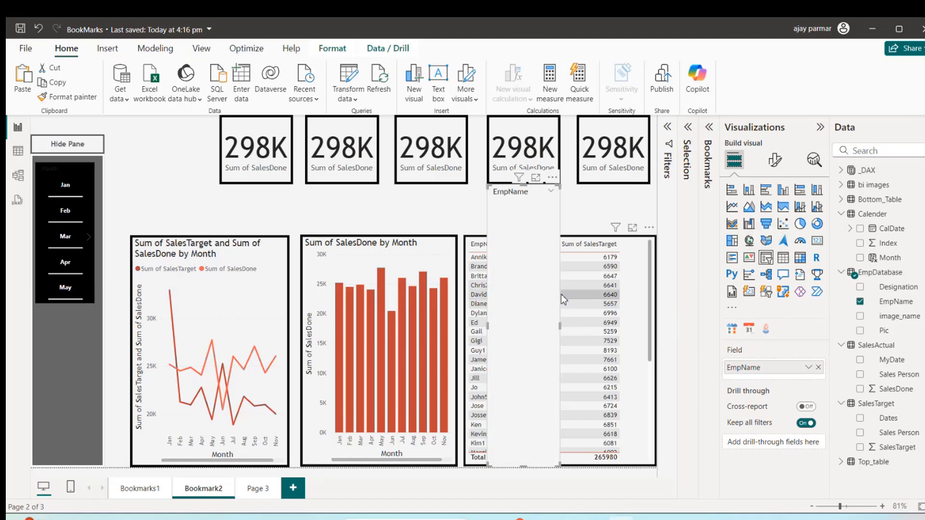
Copy the Month slicer's formatting onto the employee sales table with Format Painter
click(88, 295)
click(74, 97)
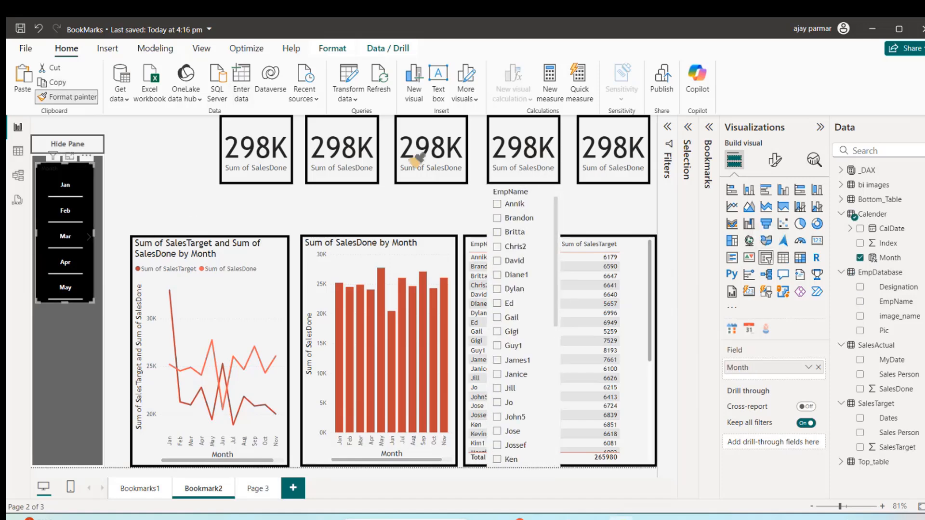
click(632, 265)
click(630, 264)
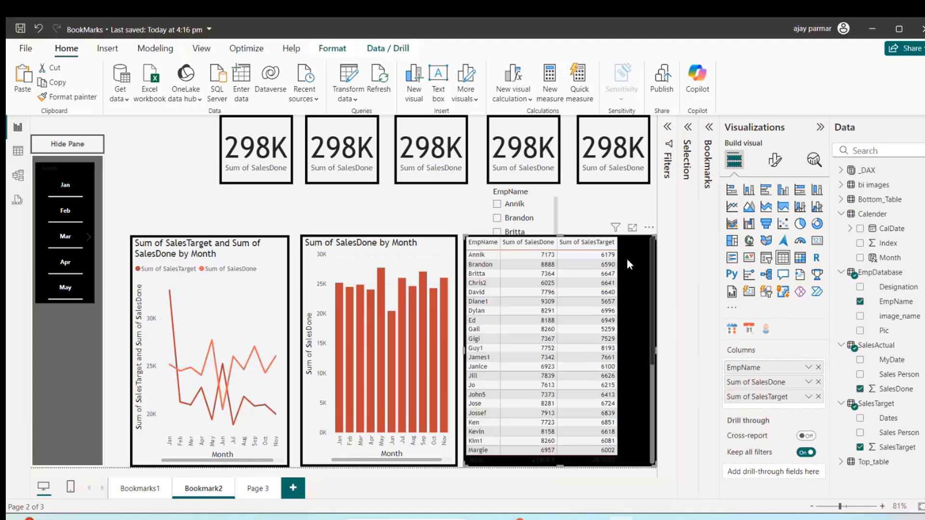
Move the employee sales table left over the column chart, convert it to a slicer and open its visual formatting options
drag(628, 262, 528, 264)
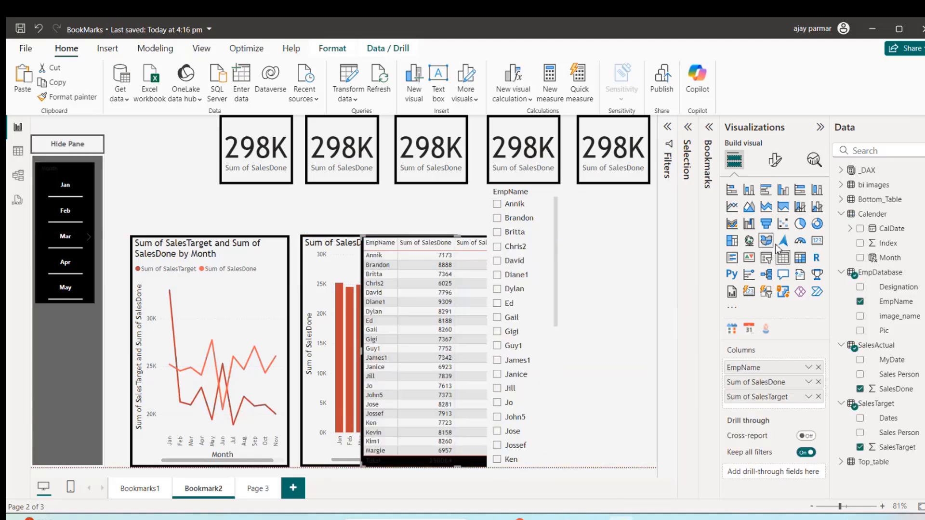
click(766, 260)
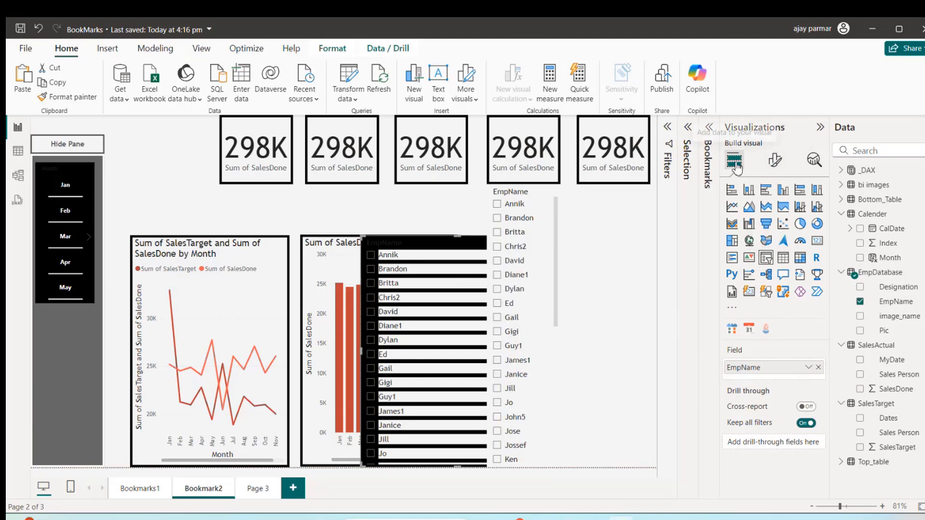
click(768, 165)
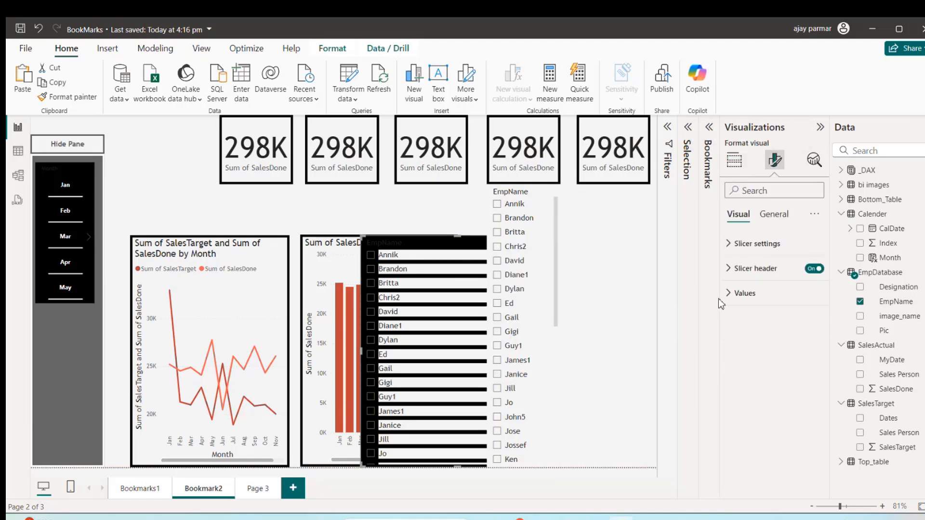
Set the background color of the employee slicer's values to black
click(732, 295)
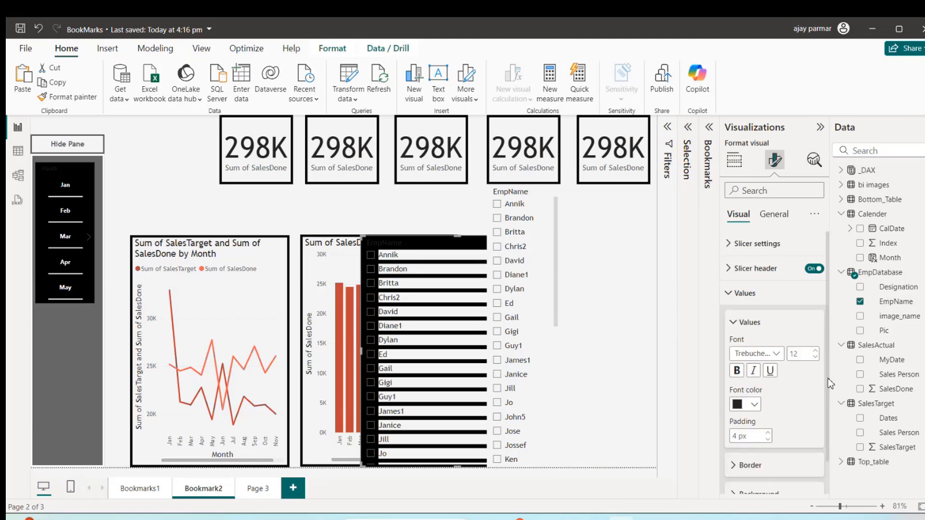
scroll(828, 414, down, 2)
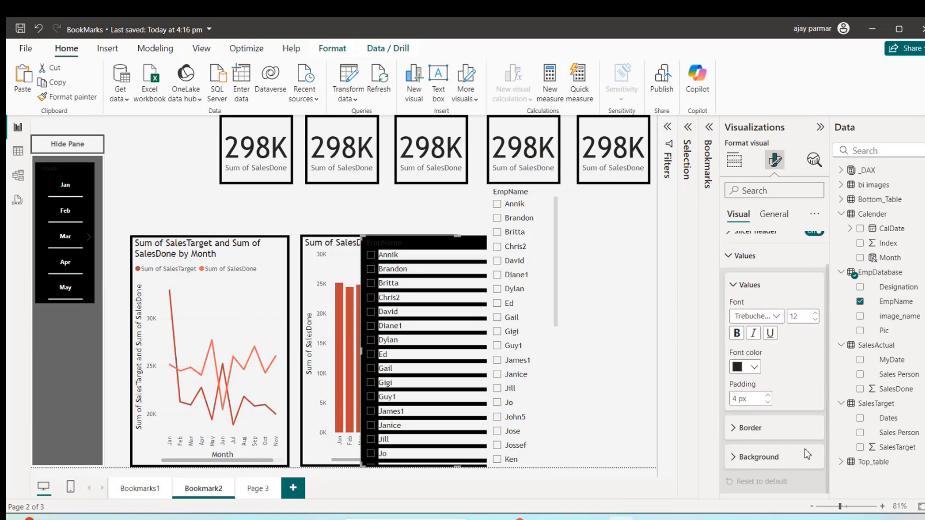
click(733, 461)
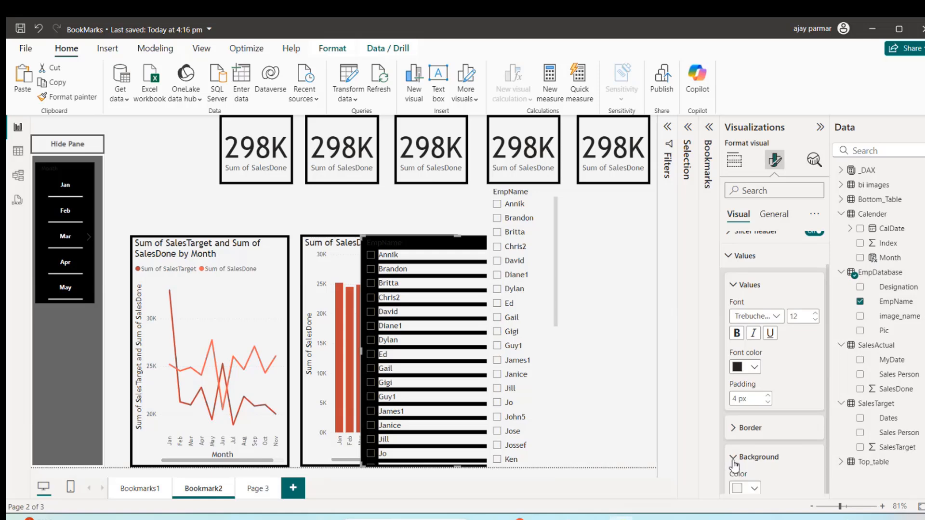
click(753, 496)
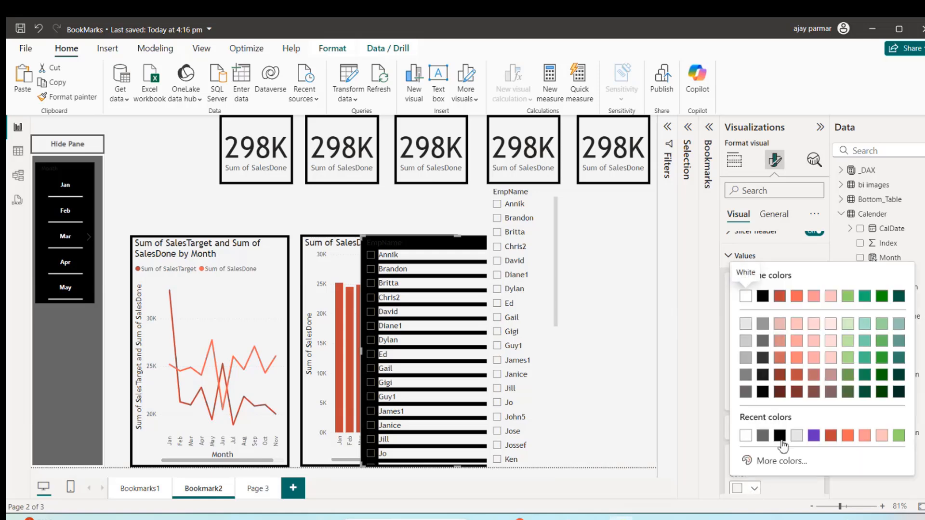
click(763, 436)
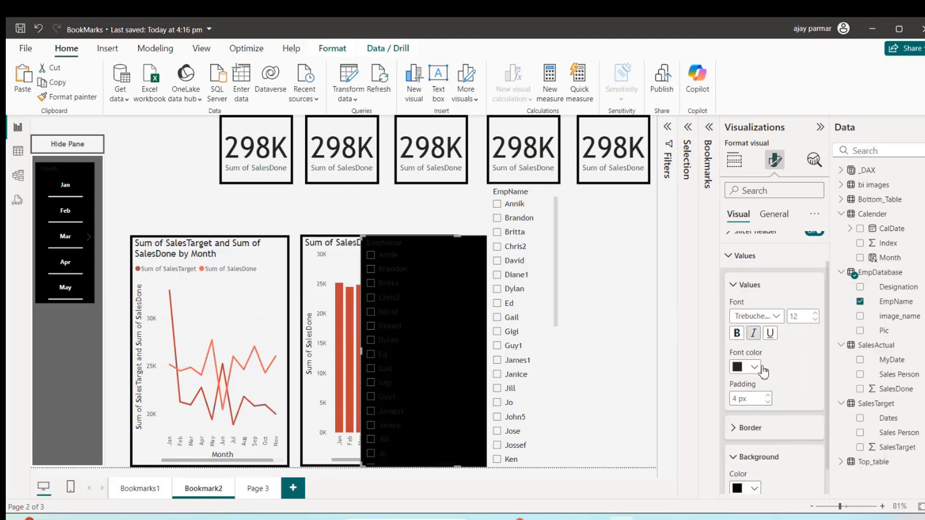
Format the employee slicer's values with 1 px padding, font size 9 and a light green font color
click(767, 402)
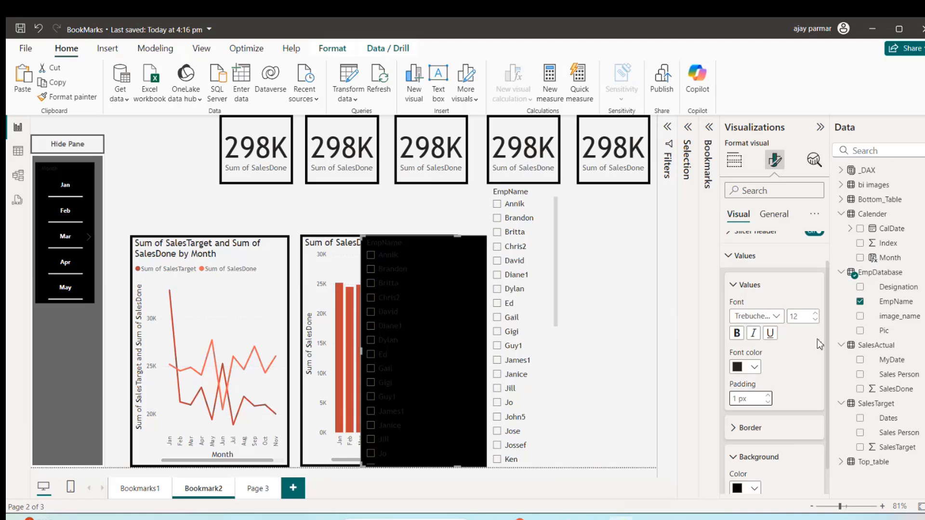
click(815, 320)
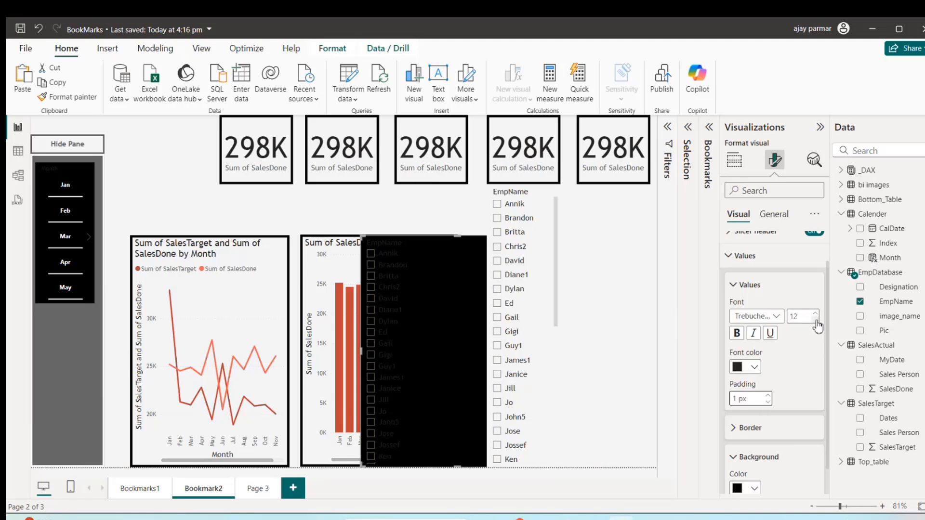
click(754, 368)
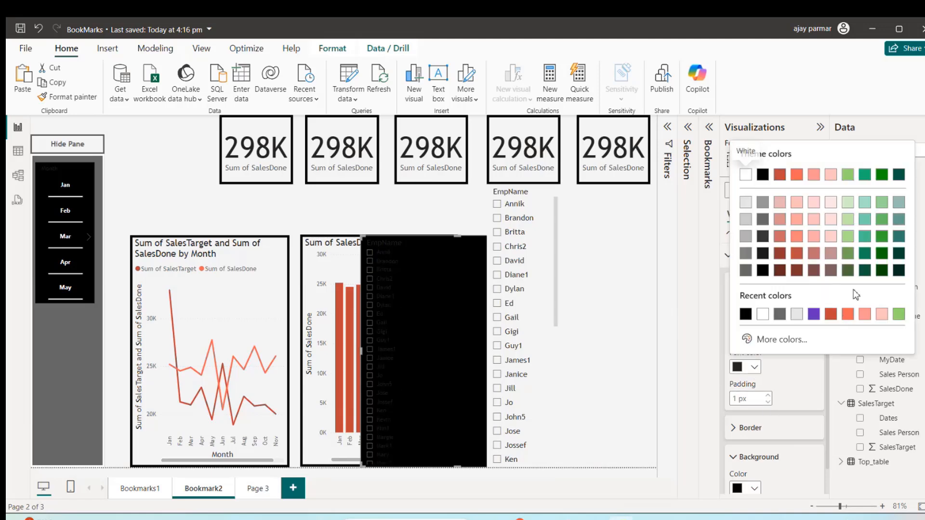
click(905, 314)
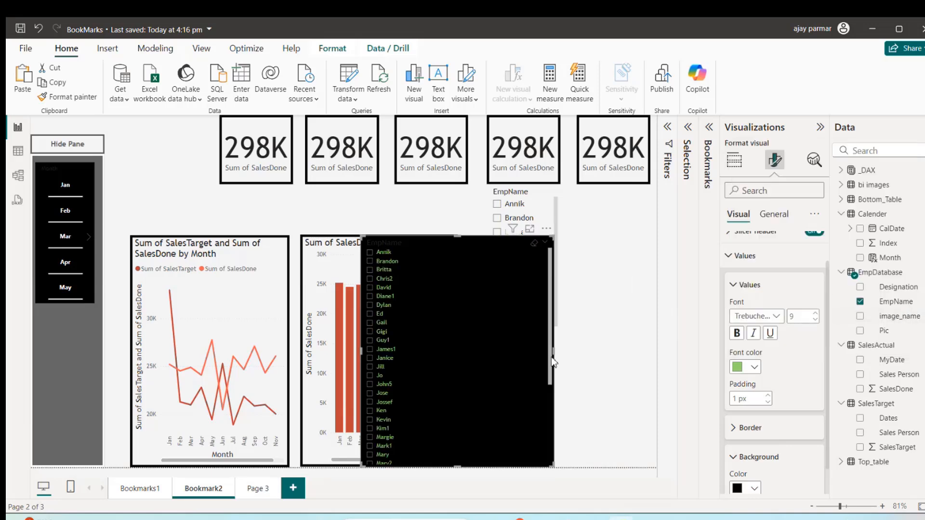
Narrow the employee slicer to the pane's width, move it into the pane and shorten it from its upper edge to fit below the Month slicer
drag(553, 362, 417, 364)
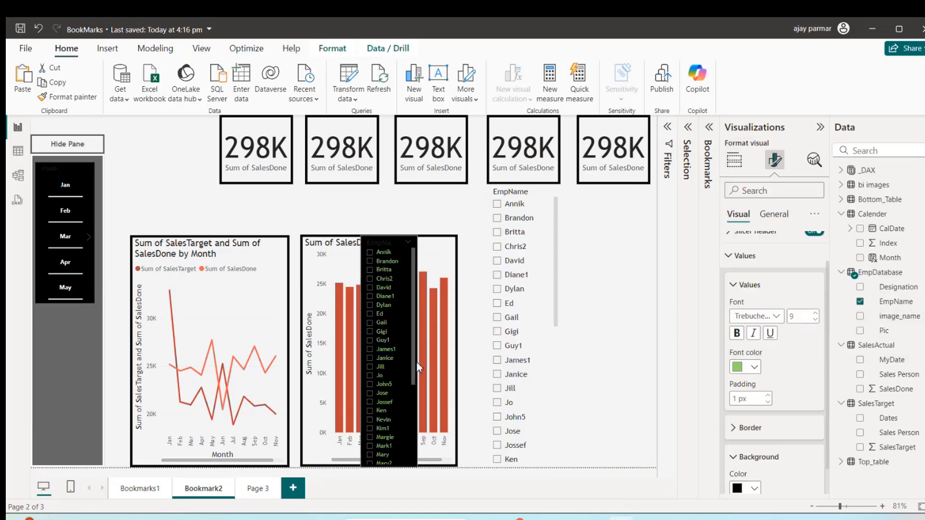
drag(404, 235, 82, 300)
drag(66, 236, 74, 305)
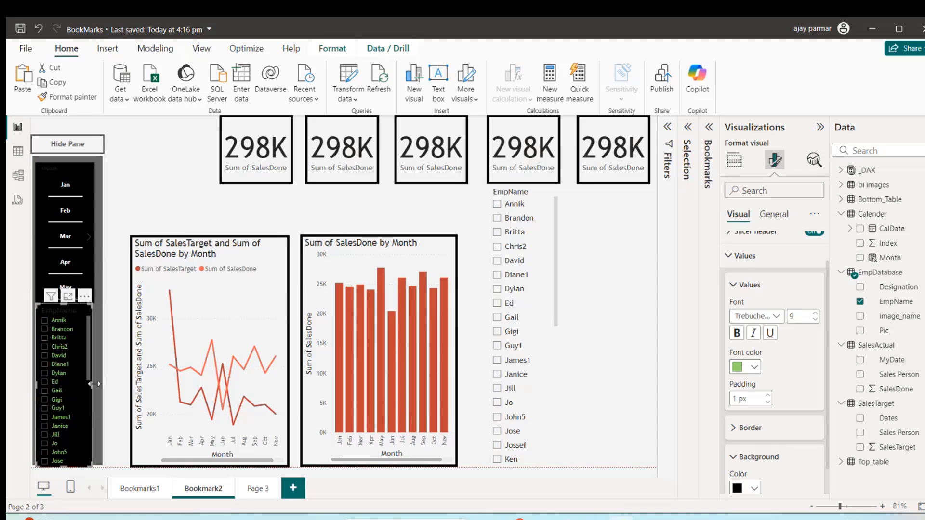
Nudge the Month slicer slightly up in the pane to leave a small gap above the employee slicer
click(149, 212)
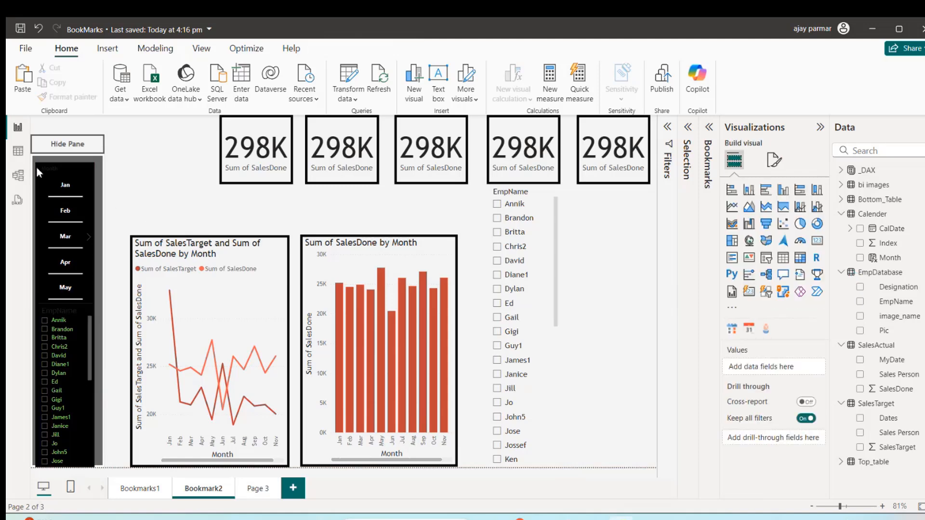
click(51, 161)
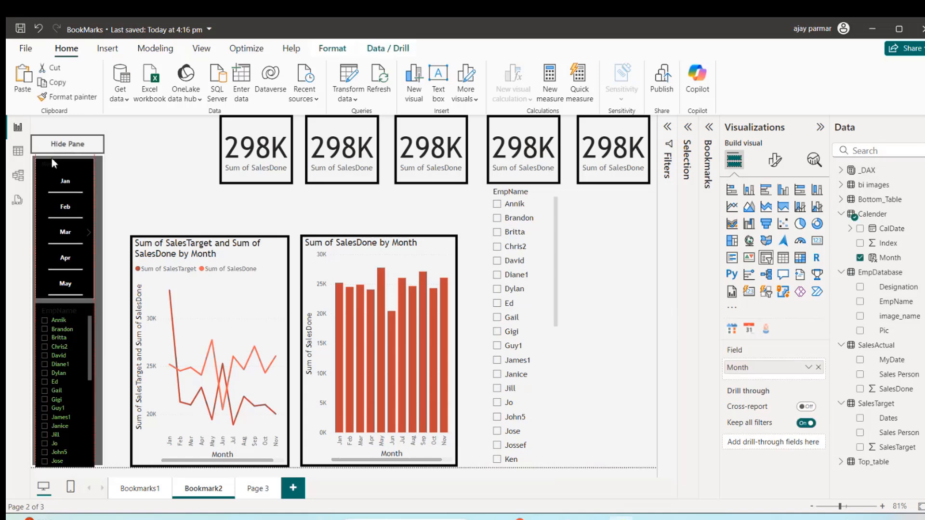
click(204, 169)
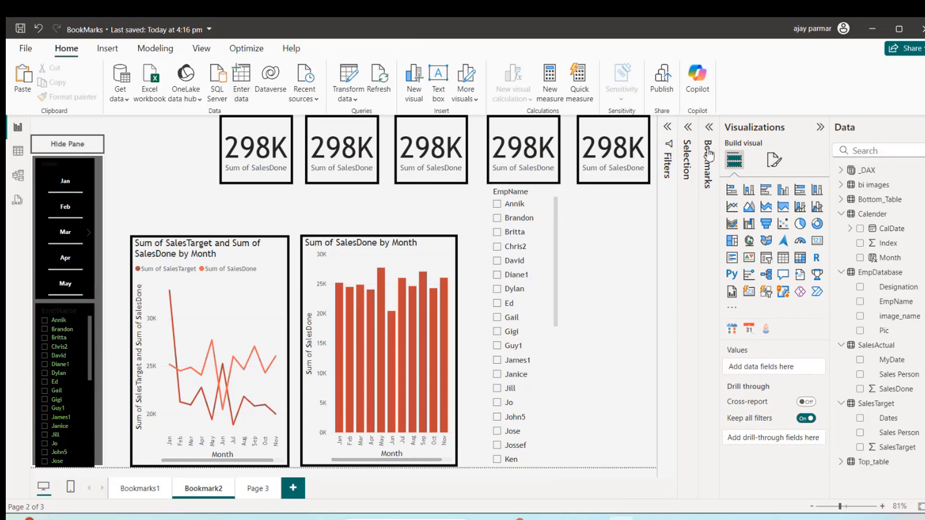
Show the page's layer list and bookmarks, and rename the EmpName slicer inside the pane as SlicerEmployee
click(690, 128)
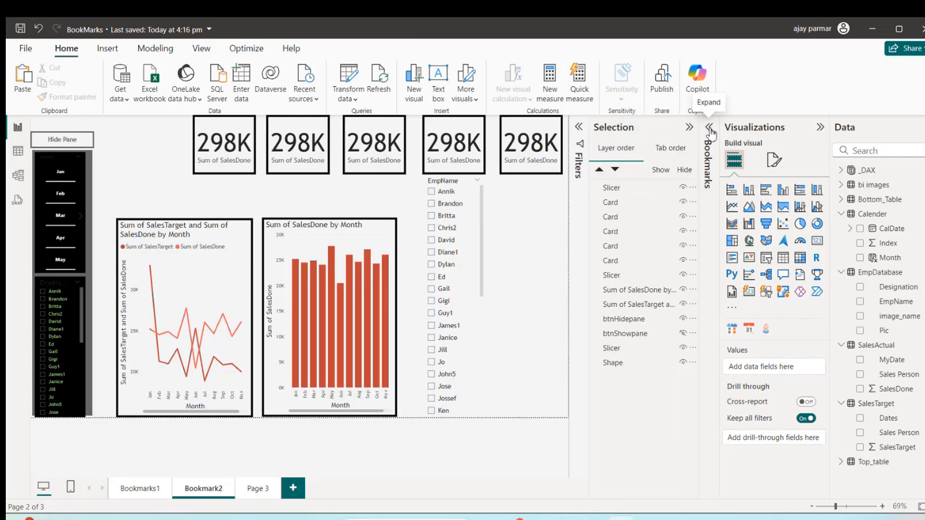
click(709, 129)
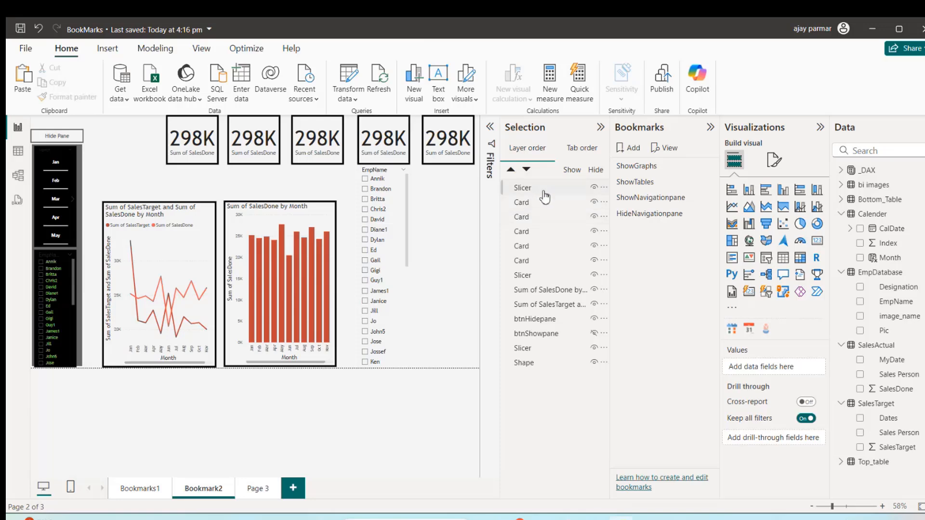
click(64, 351)
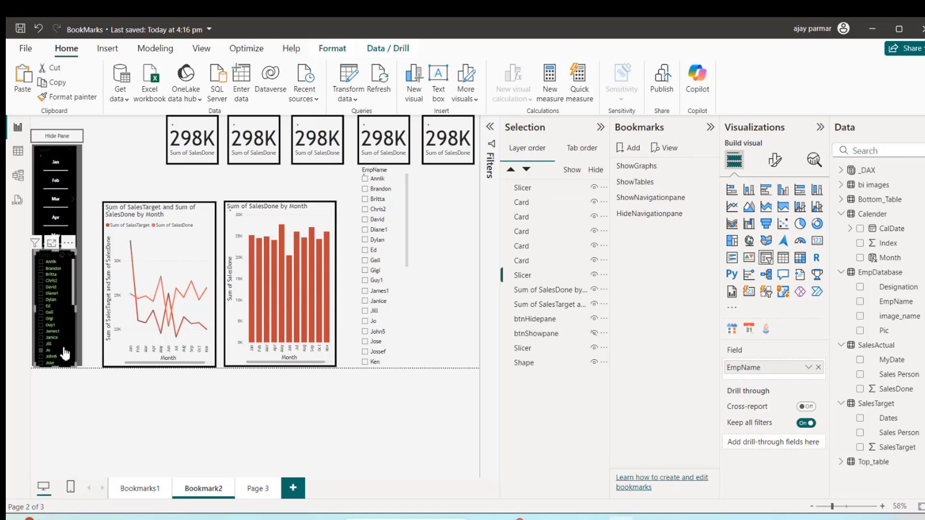
double_click(535, 276)
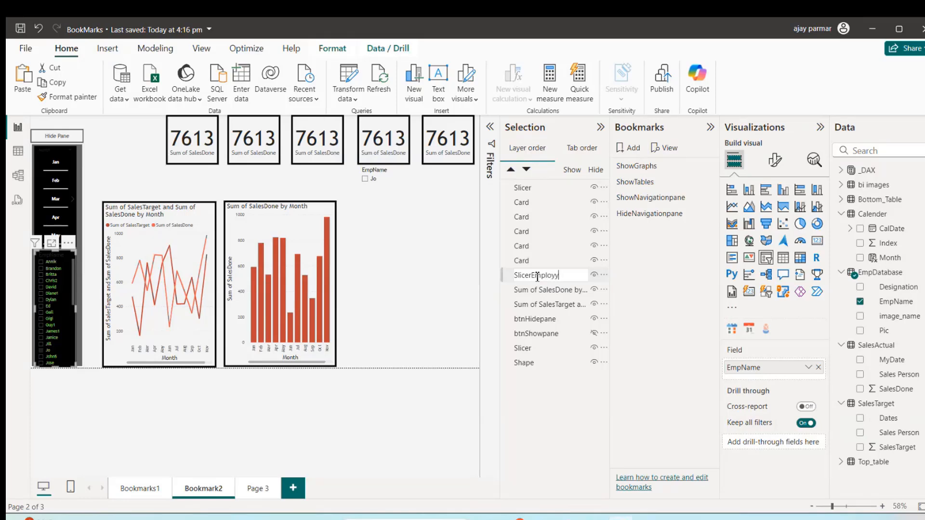
Preview the ShowNavigationpane and HideNavigationpane bookmarks and check which visuals the Month slicer, SlicerEmployee and chart layers refer to
click(523, 350)
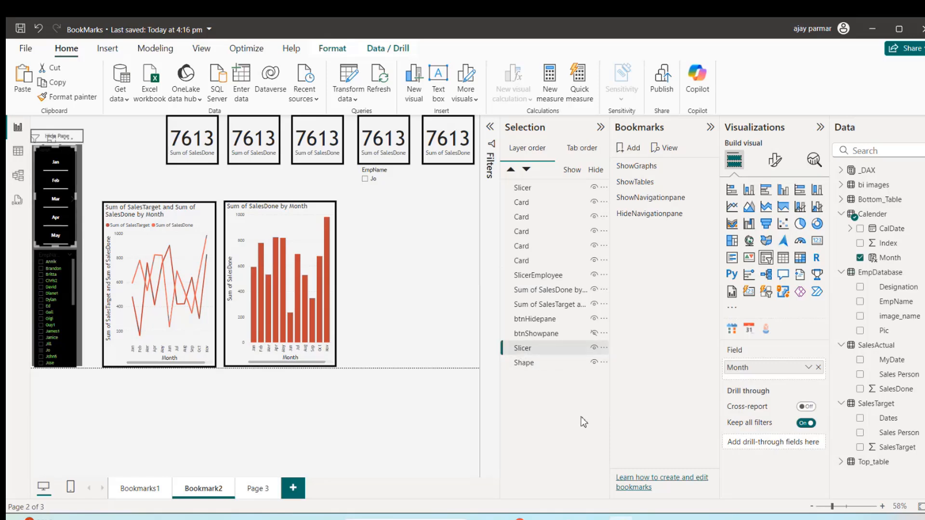
click(651, 202)
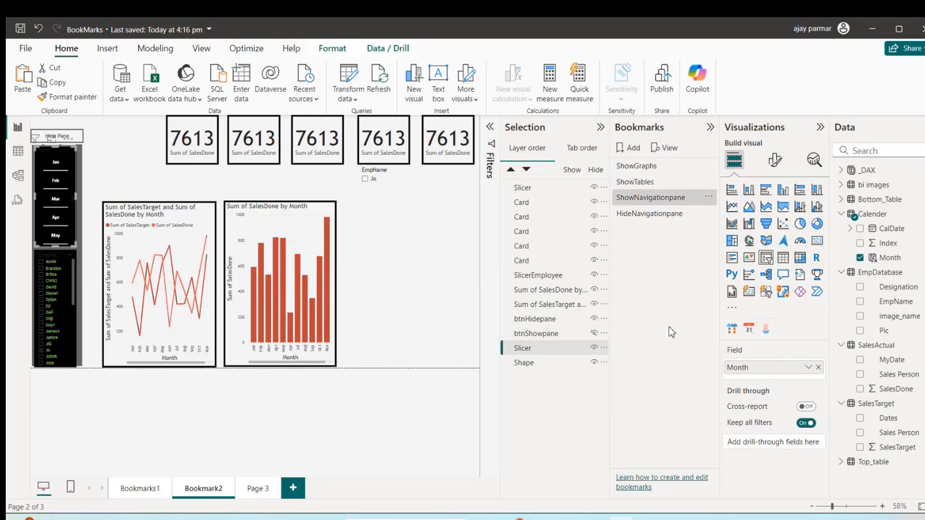
click(643, 215)
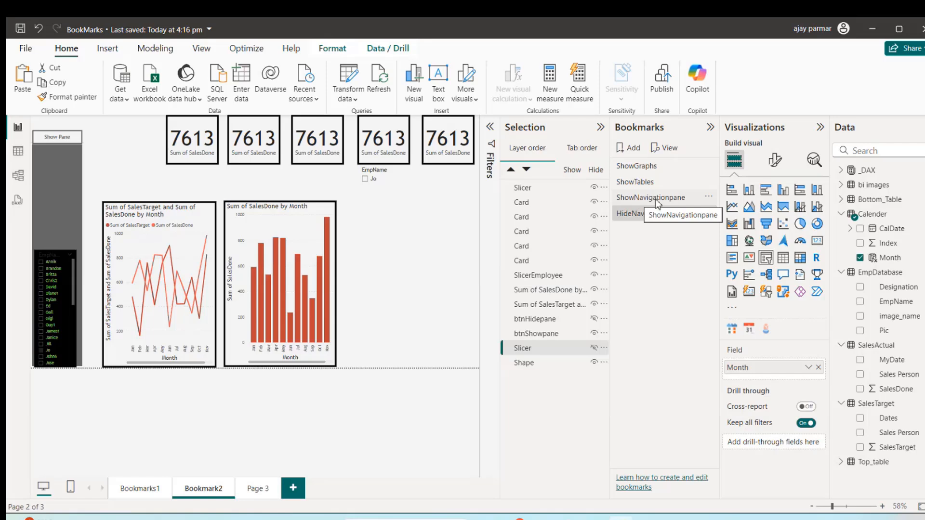
click(656, 202)
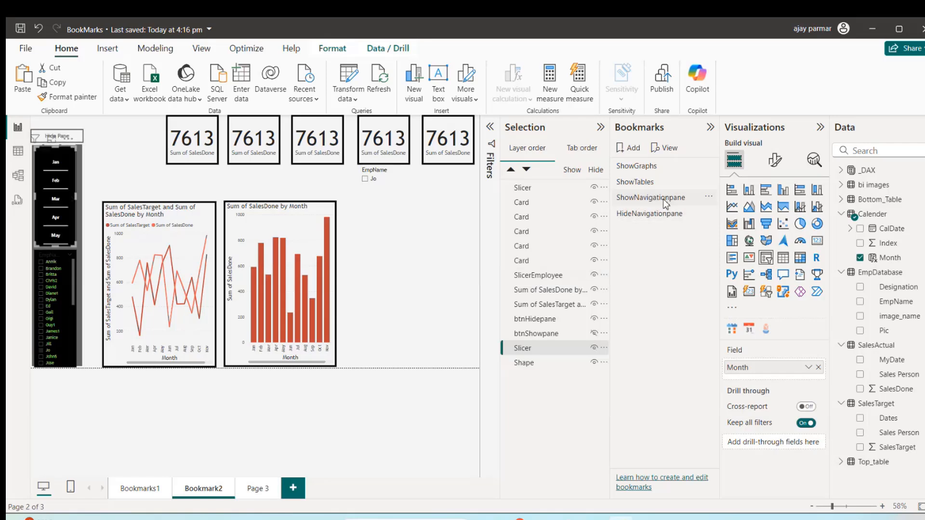
click(663, 202)
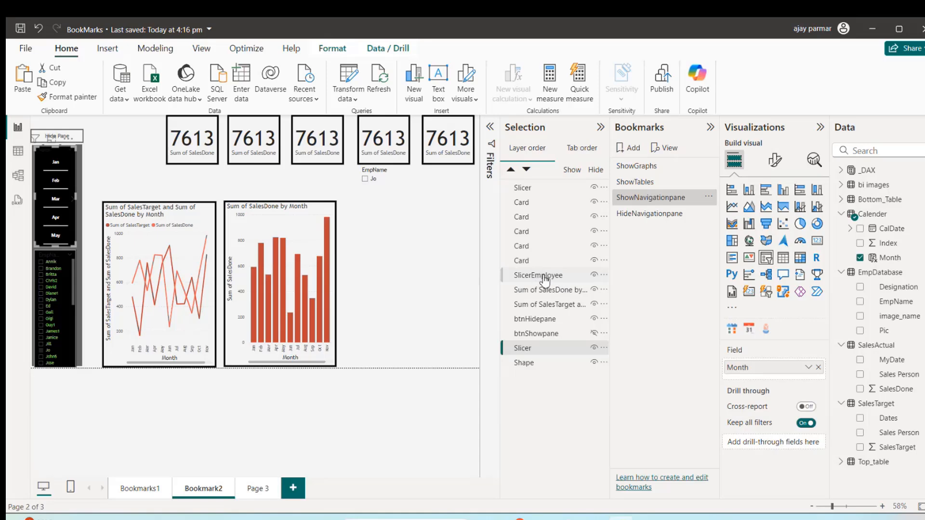
click(544, 278)
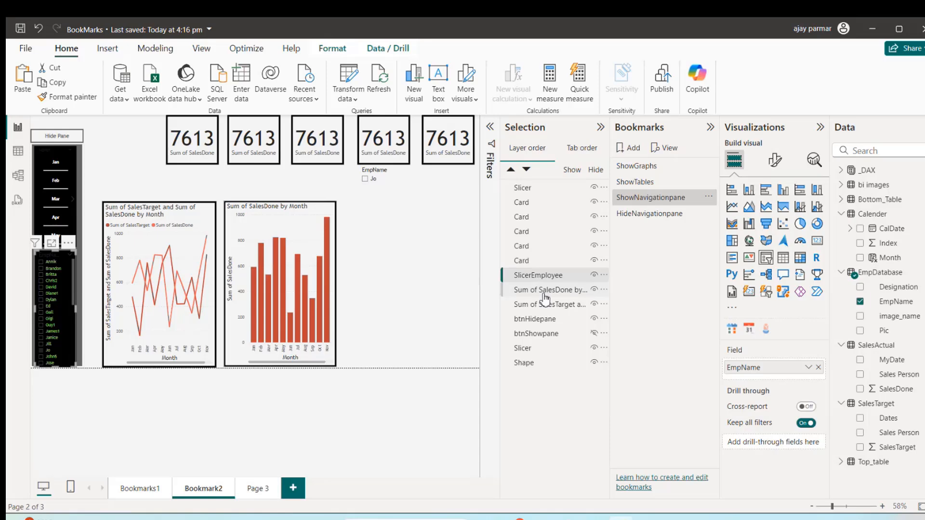
click(544, 292)
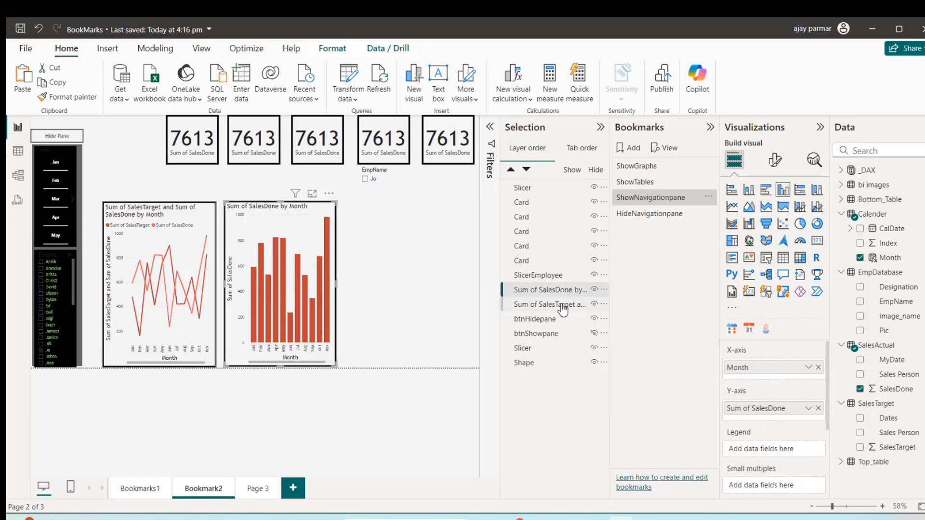
click(562, 307)
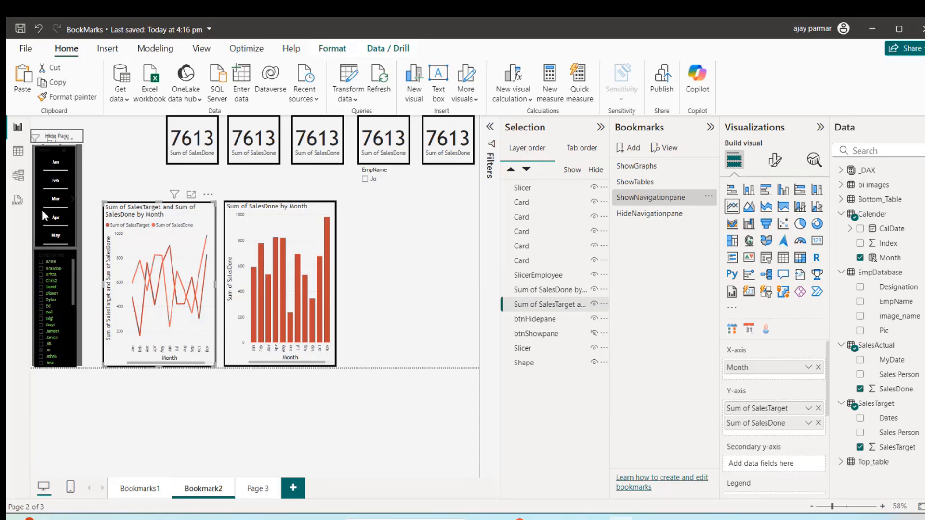
Select SlicerEmployee, btnHidepane, btnShowpane, the Month slicer and the Shape together, and update the ShowNavigationpane bookmark
click(546, 278)
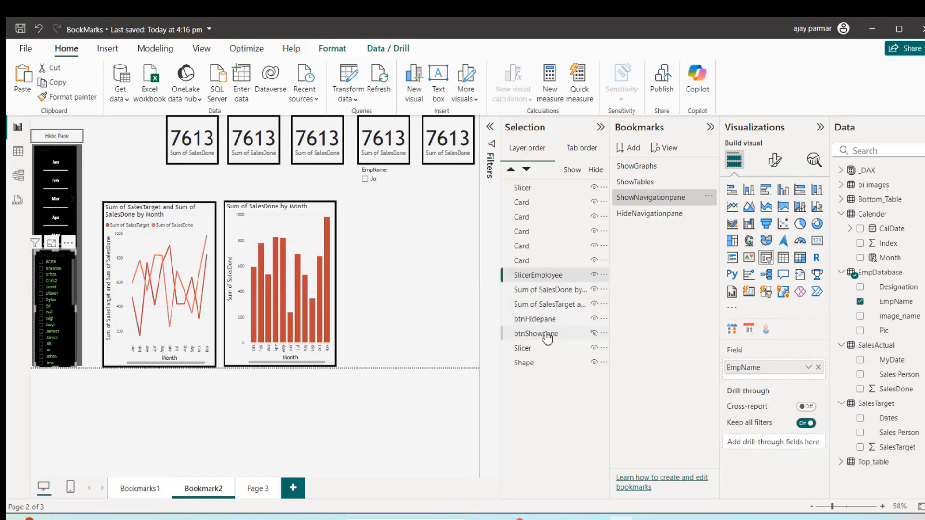
ctrl+click(538, 320)
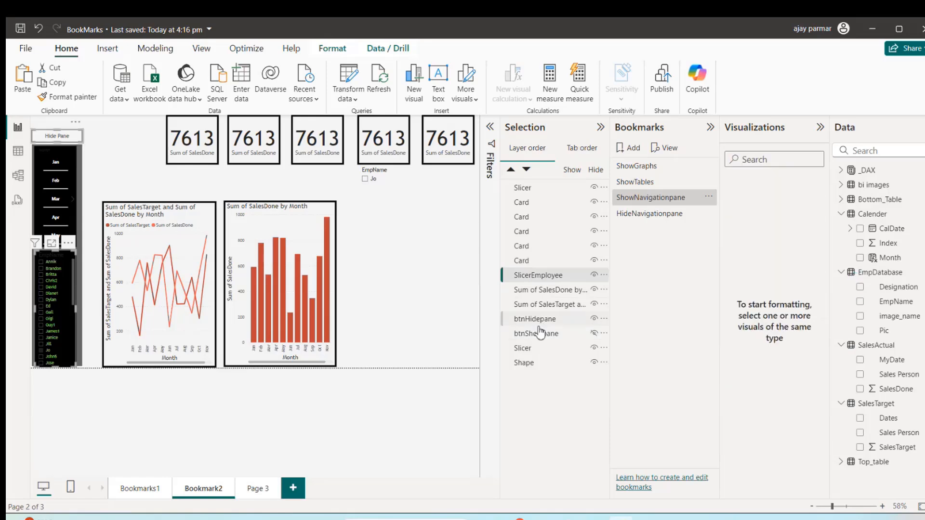
ctrl+click(539, 334)
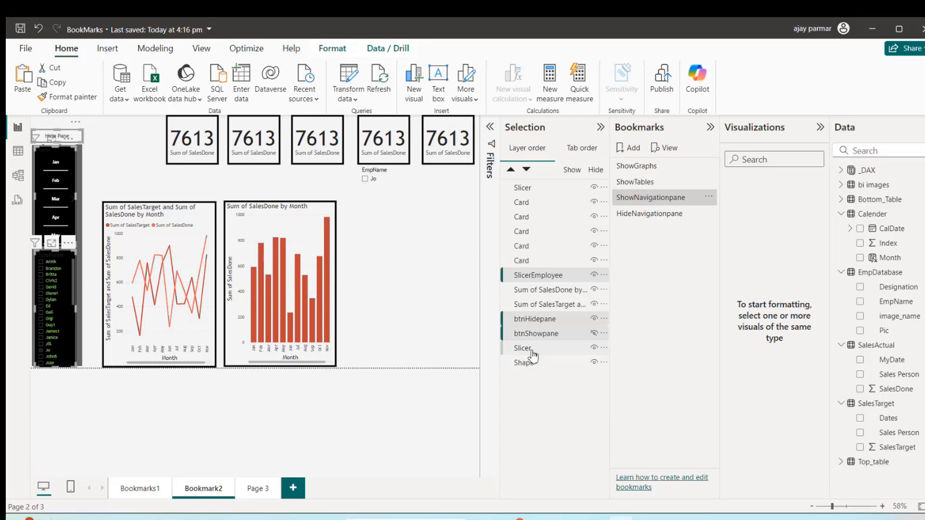
ctrl+click(532, 350)
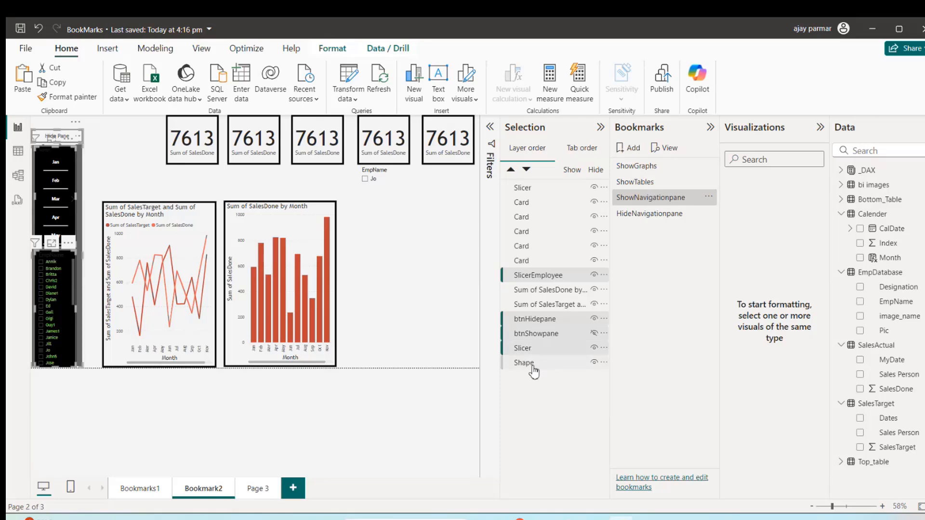
ctrl+click(533, 364)
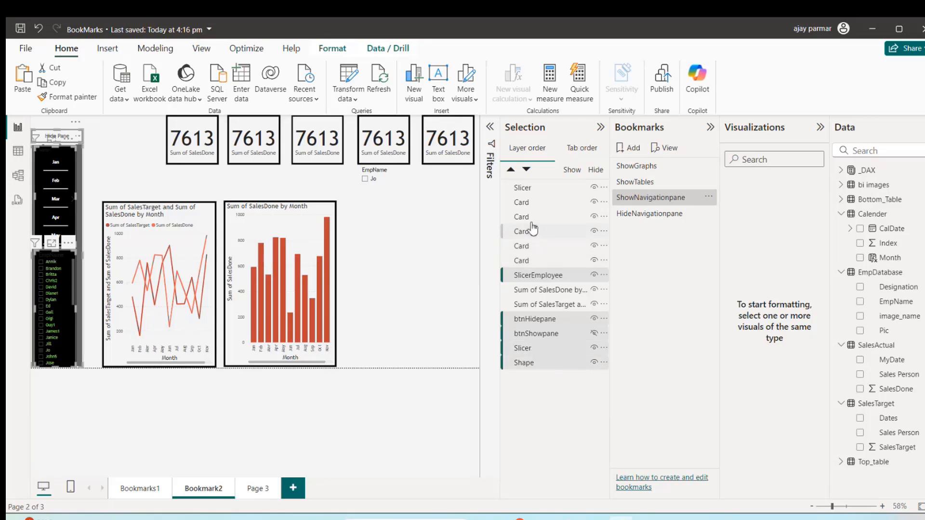
ctrl+click(534, 276)
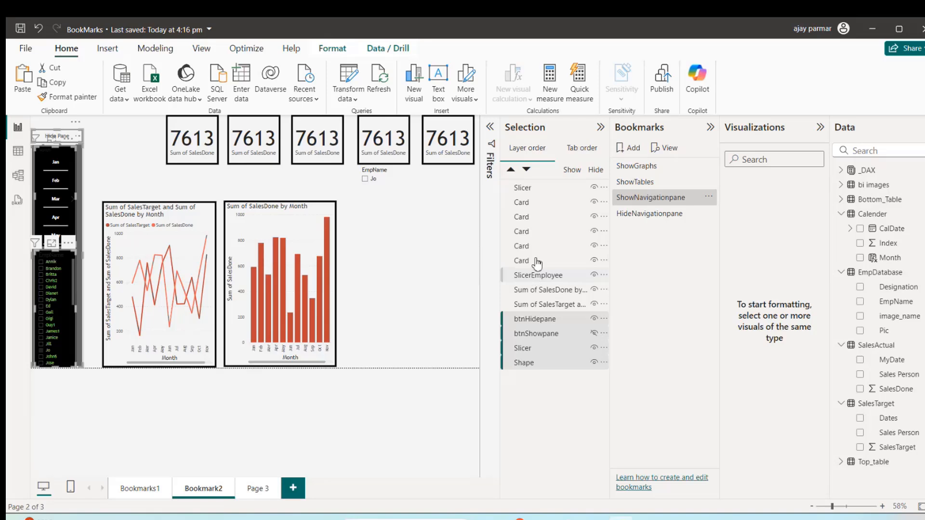
ctrl+click(534, 276)
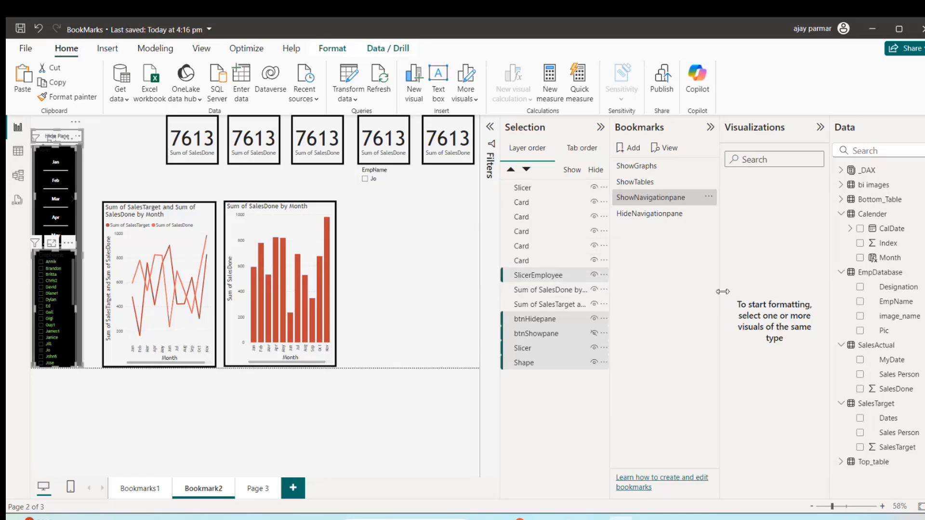
click(709, 198)
click(732, 202)
Apply the HideNavigationpane bookmark, hide SlicerEmployee while keeping it in the selected pane group, and update that bookmark
click(649, 216)
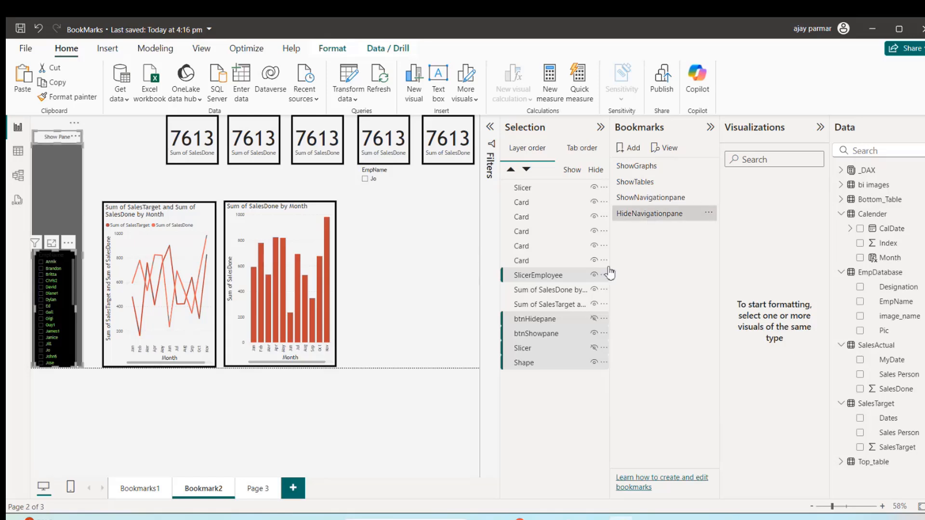
click(595, 275)
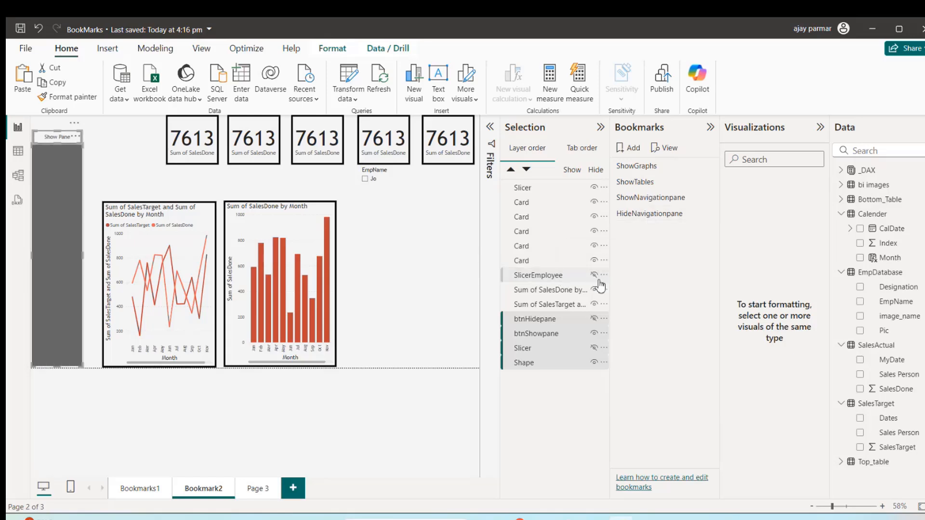
click(585, 278)
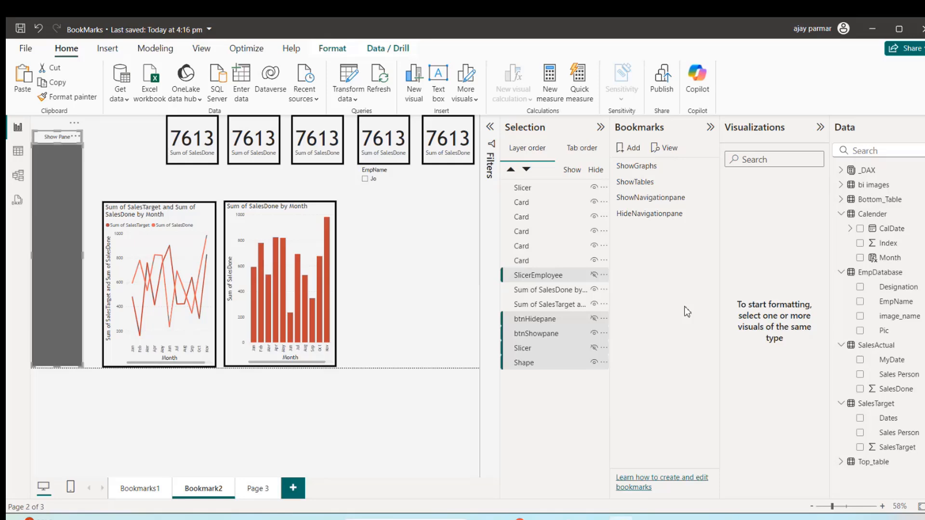
click(708, 213)
click(725, 223)
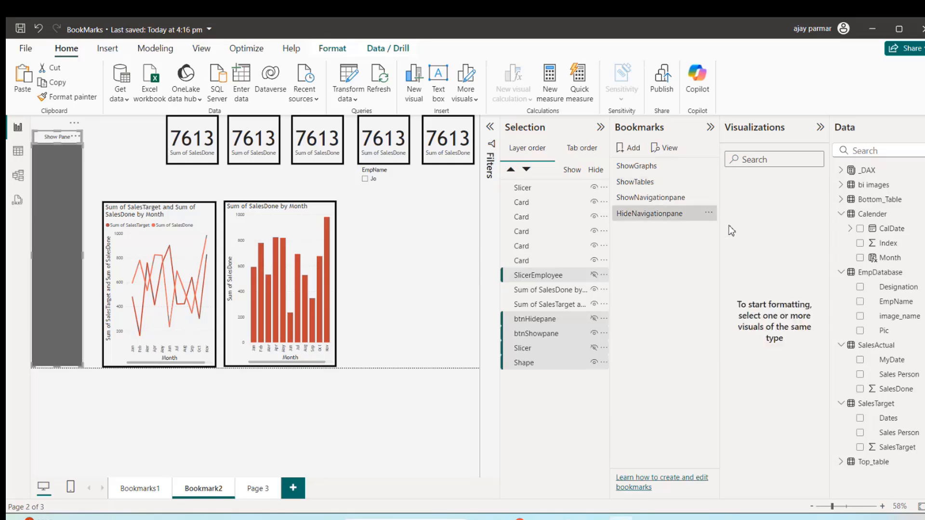
Alternate between the ShowNavigationpane and HideNavigationpane bookmarks to check that both slicers toggle, leaving the navigation pane shown
click(662, 202)
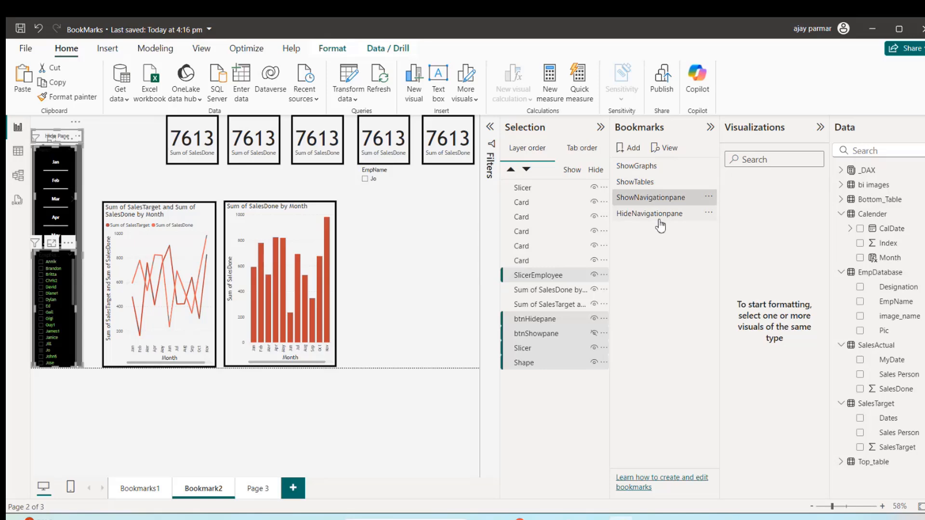
click(661, 221)
click(653, 215)
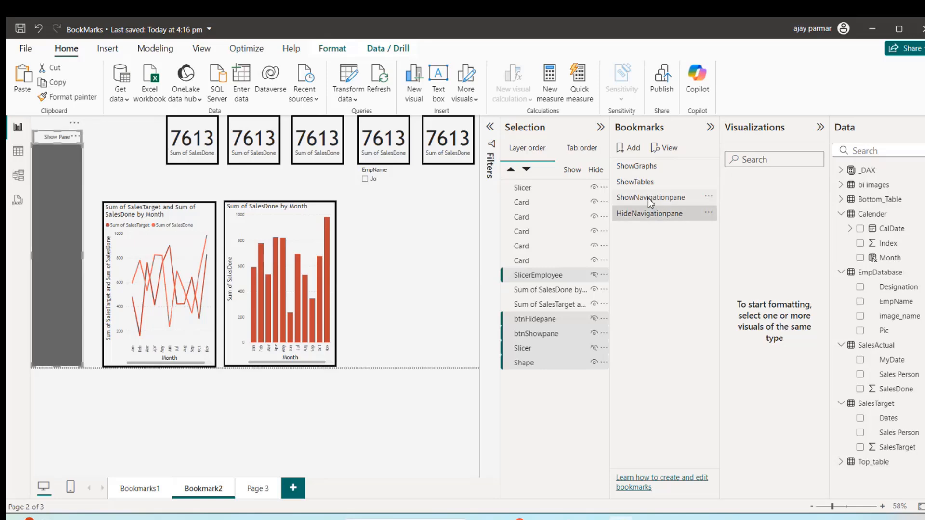
click(650, 198)
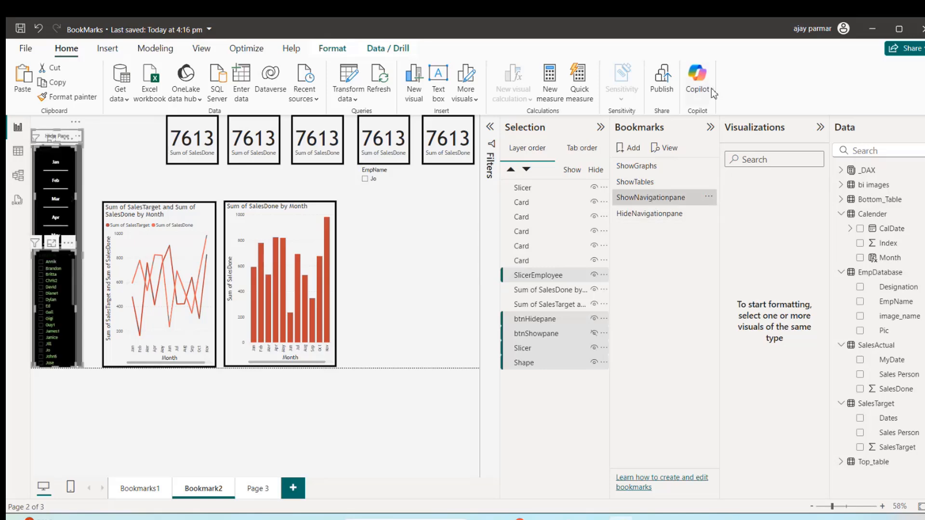
Collapse the Bookmarks, Selection and Visualizations panes to give the report canvas more room
click(710, 128)
click(689, 127)
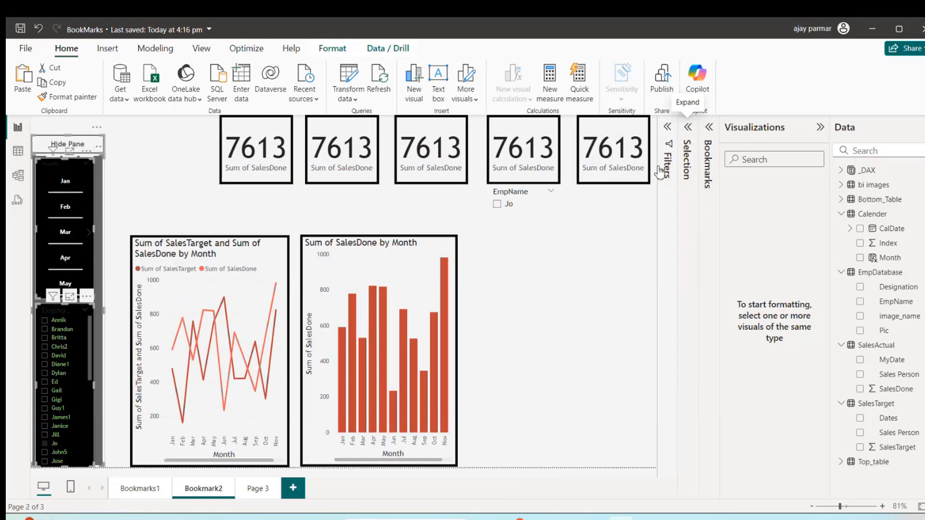
click(591, 289)
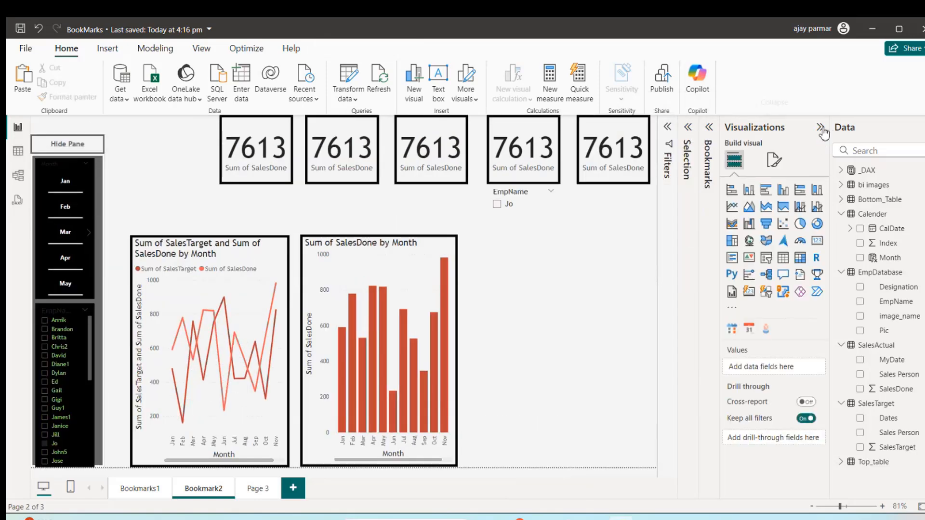
click(819, 127)
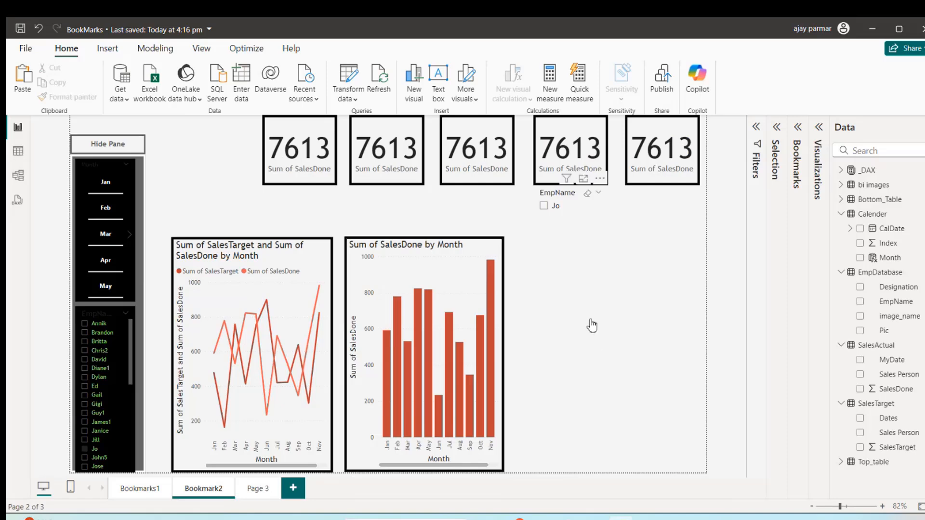
Delete the separate EmpName slicer located below the cards, outside the navigation pane
click(568, 193)
drag(569, 192, 559, 242)
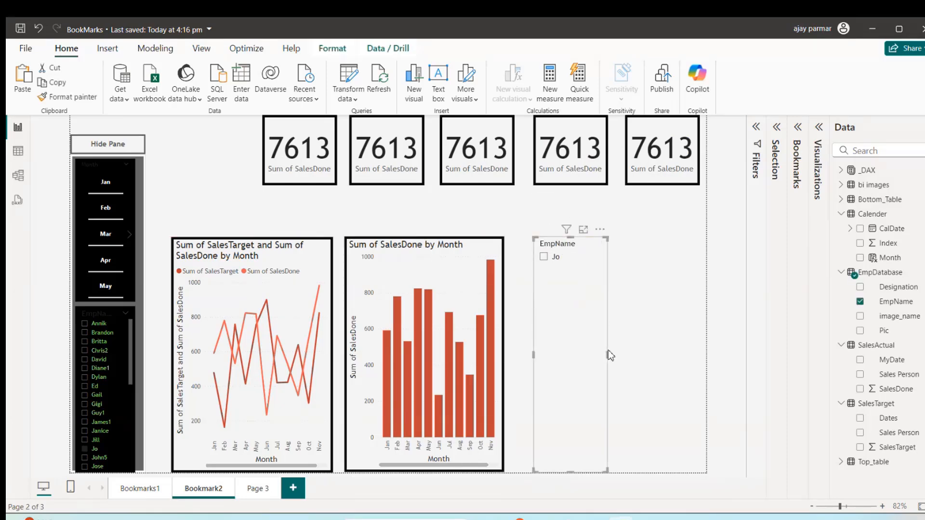
drag(606, 355, 672, 354)
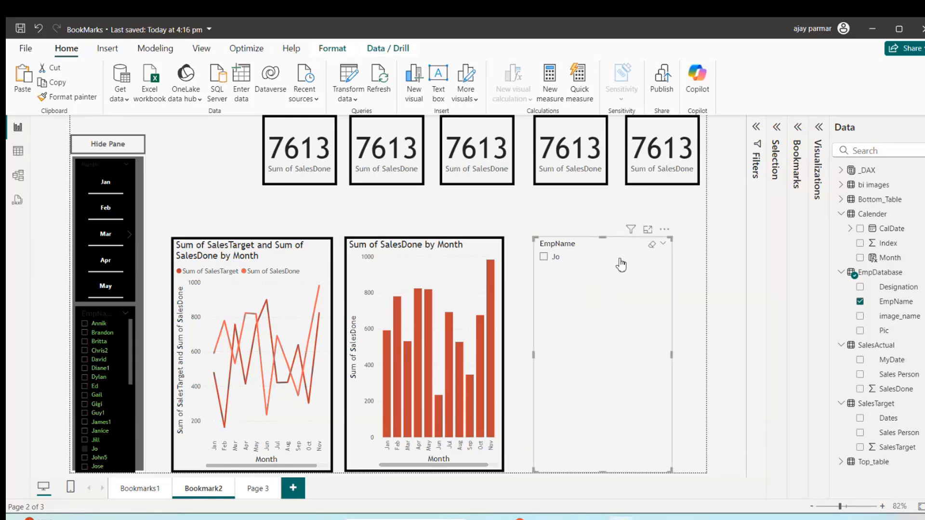
key(Delete)
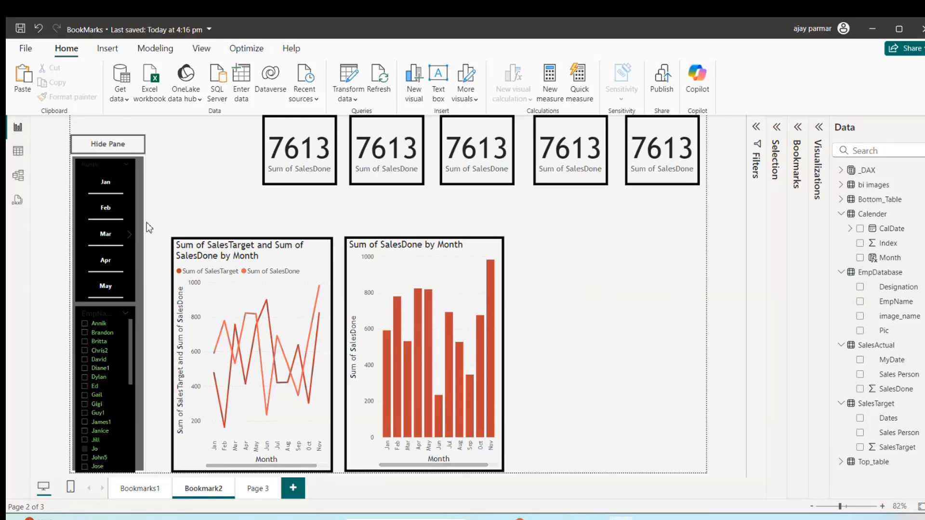
Test the Hide Pane and Show Pane buttons by toggling the navigation pane, ending with the slicers shown
ctrl+click(115, 147)
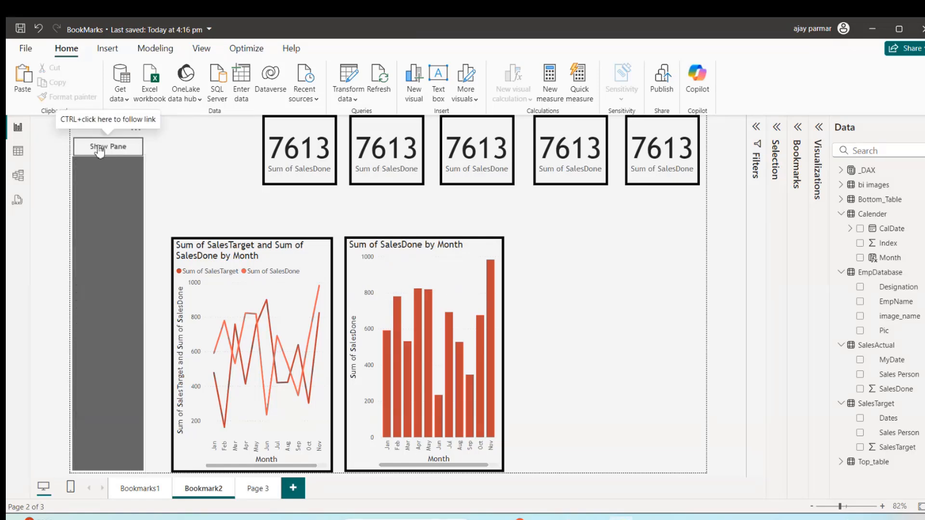
ctrl+click(101, 150)
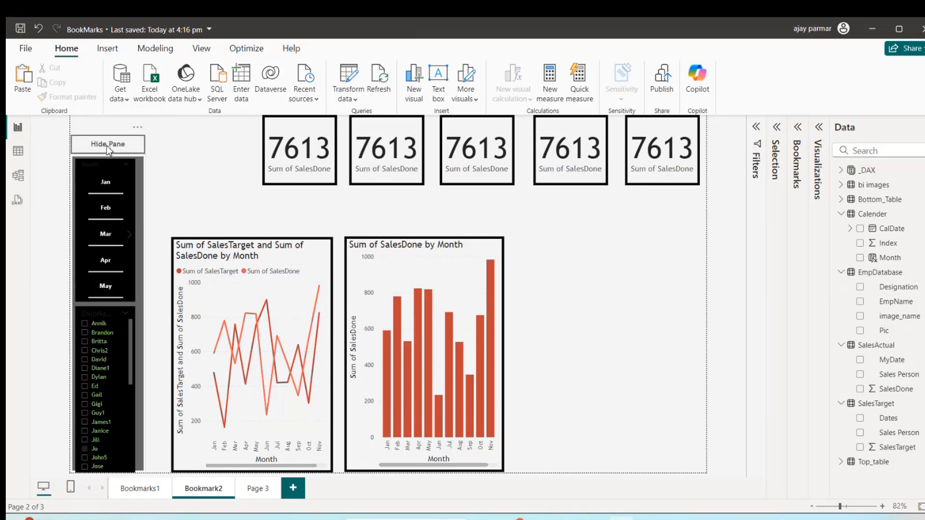
ctrl+click(108, 147)
ctrl+click(108, 149)
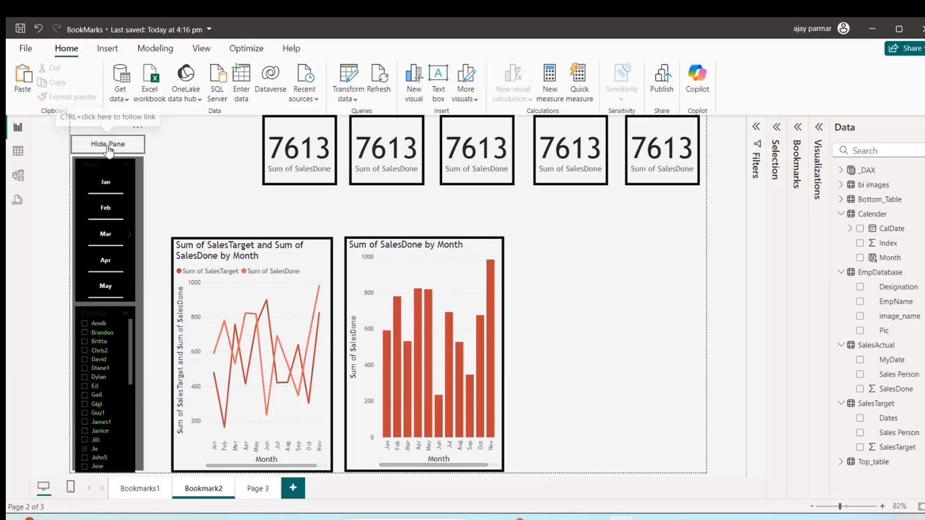
Move the Hide Pane button to the page's top edge and fit the grey shape from just beneath it to the page's bottom edge
drag(121, 140, 121, 121)
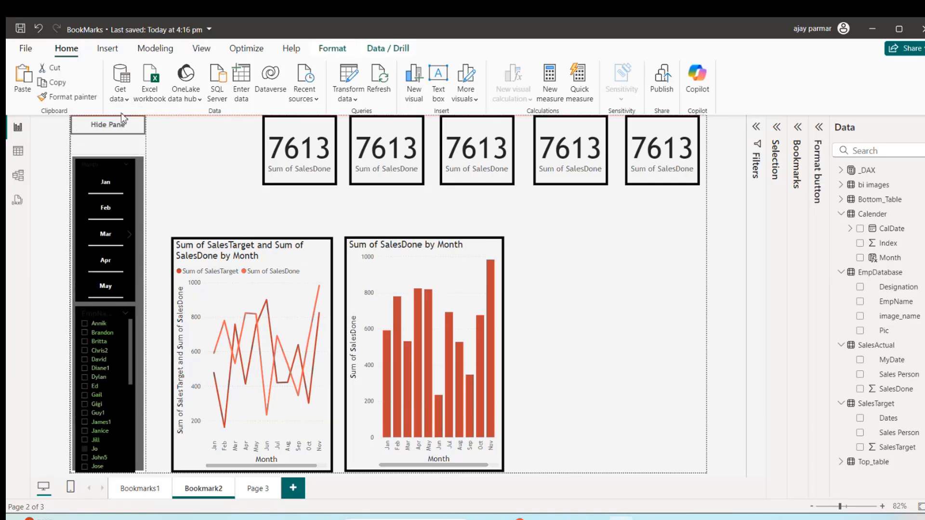
click(114, 155)
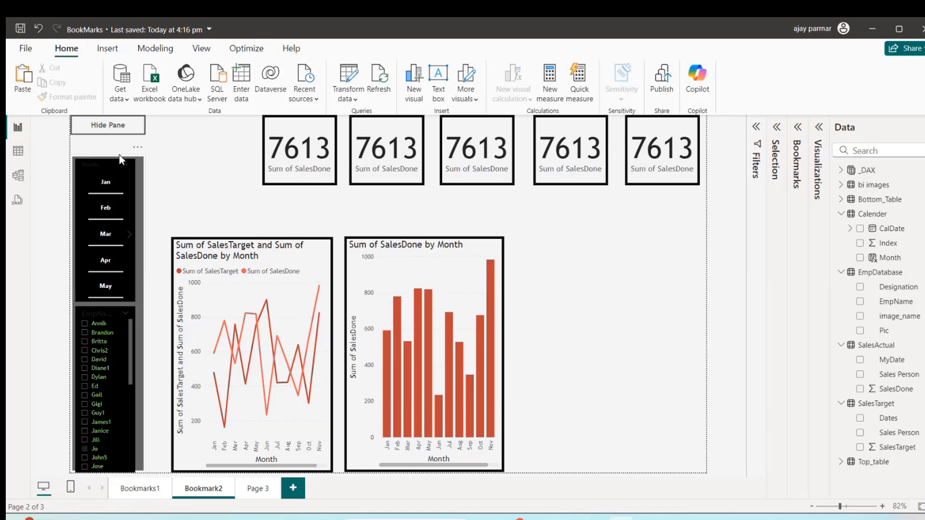
click(115, 139)
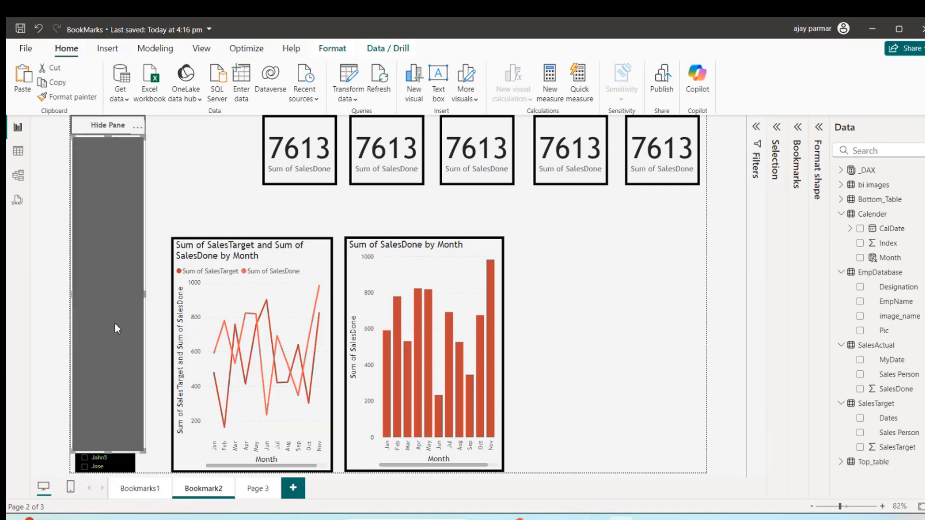
drag(108, 453, 102, 253)
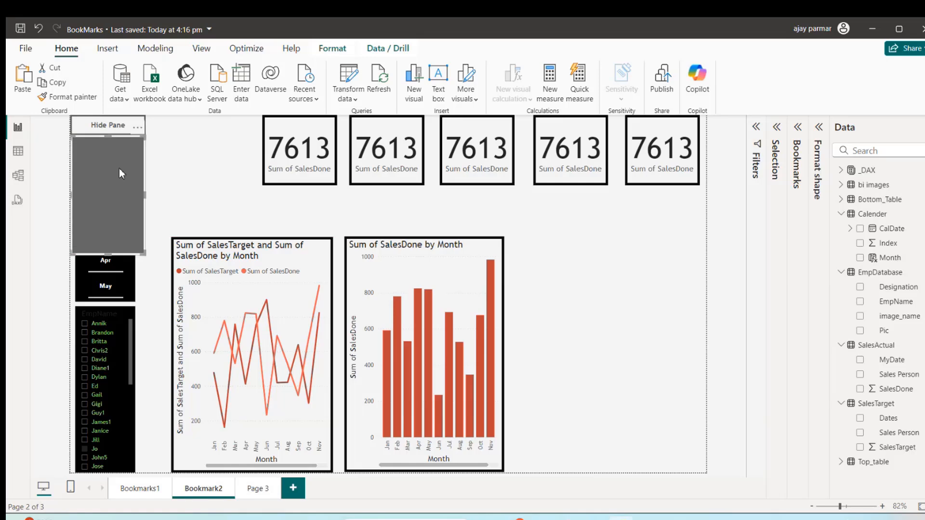
key(ctrl+z)
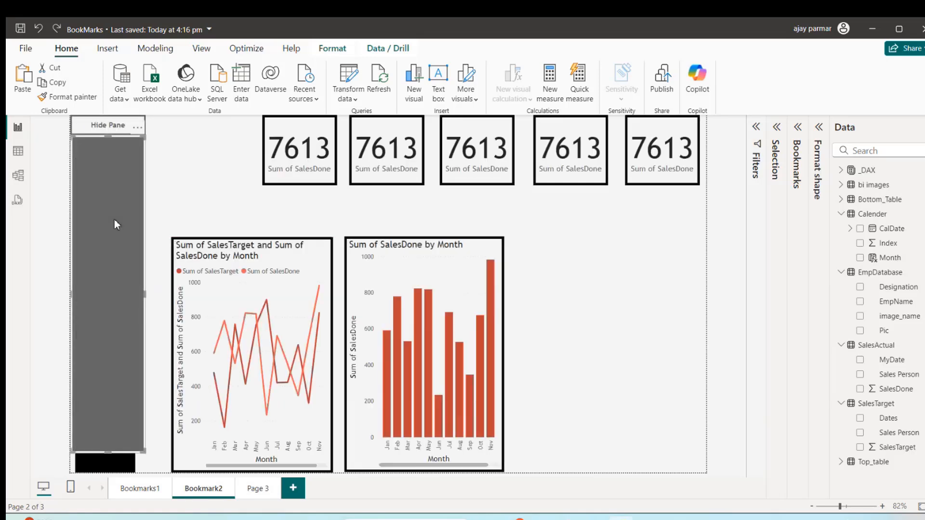
drag(105, 445, 111, 471)
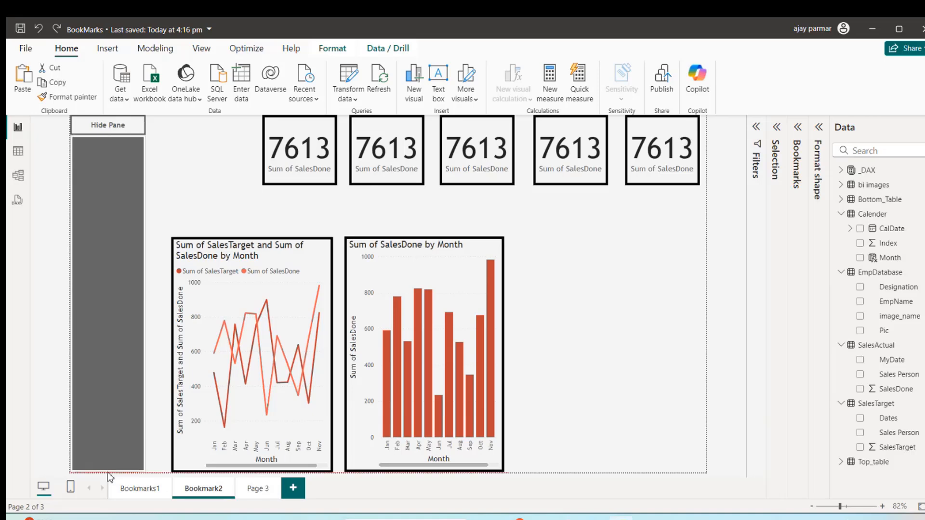
click(208, 140)
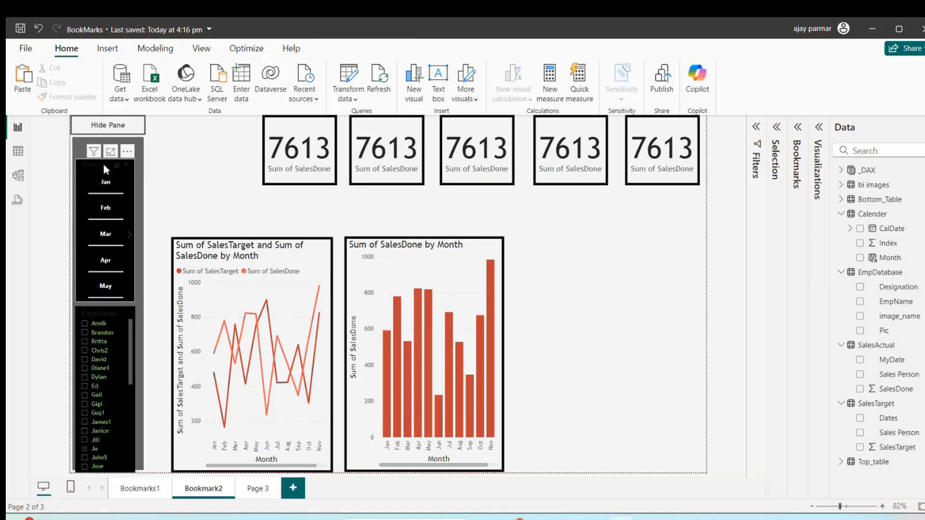
Move the Month slicer up near the grey shape's top edge, and stretch the employee slicer upward to meet it
drag(95, 164, 94, 148)
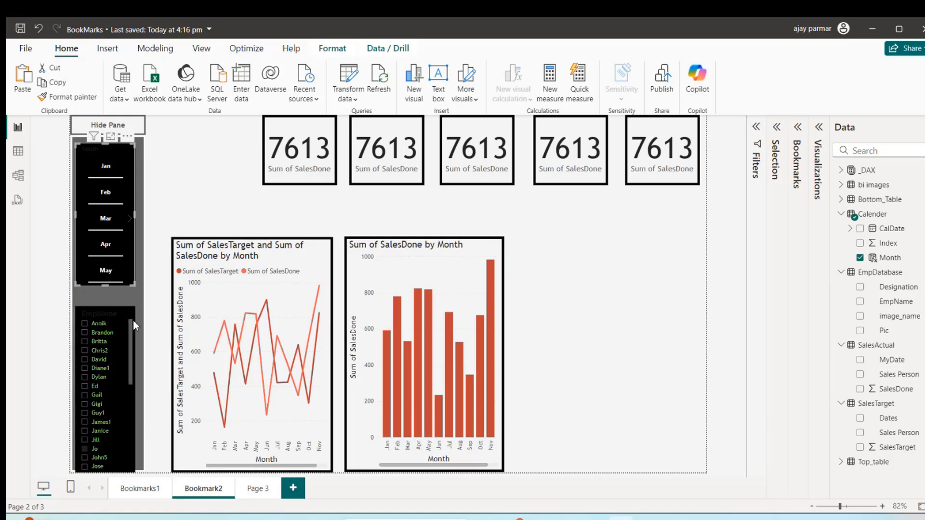
click(204, 235)
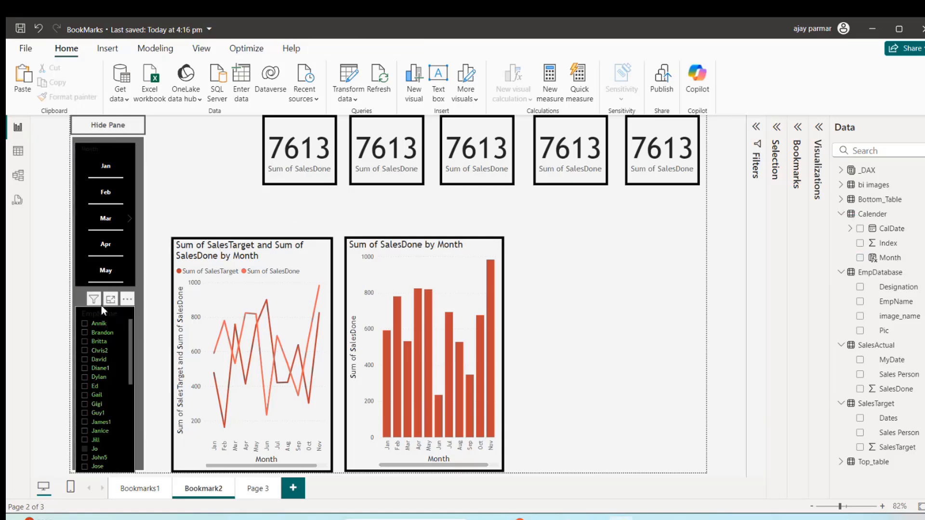
click(106, 306)
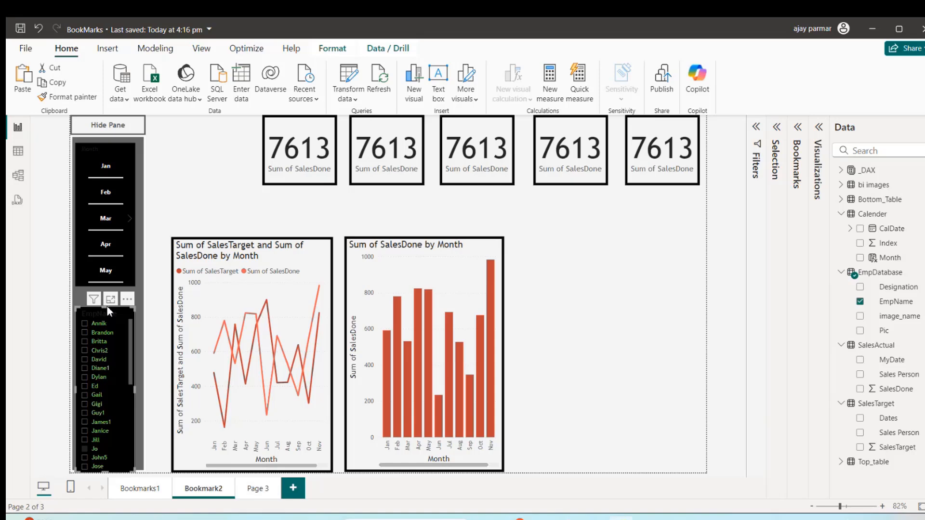
click(110, 299)
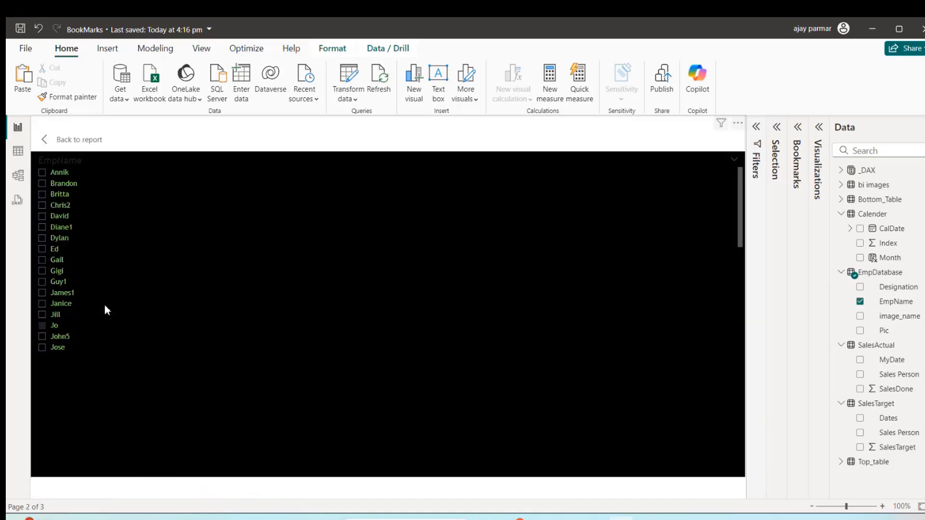
click(80, 144)
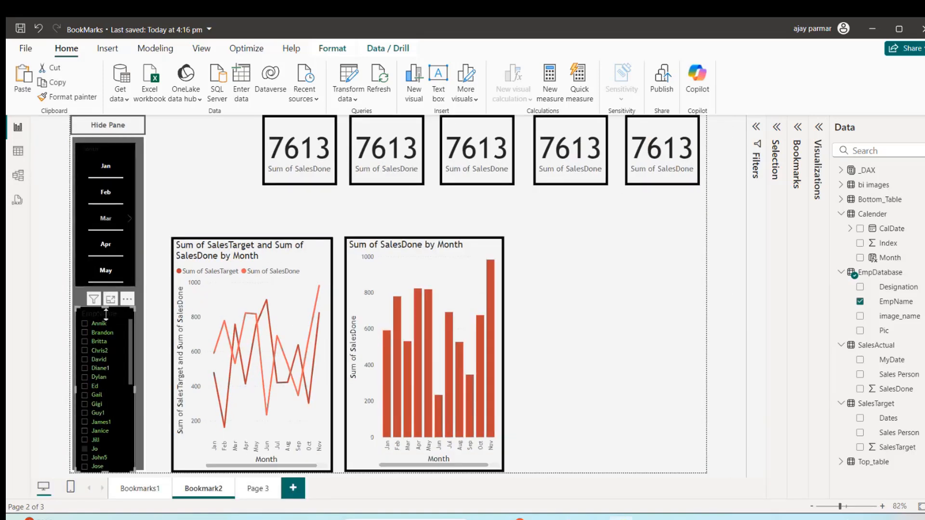
drag(106, 314, 109, 289)
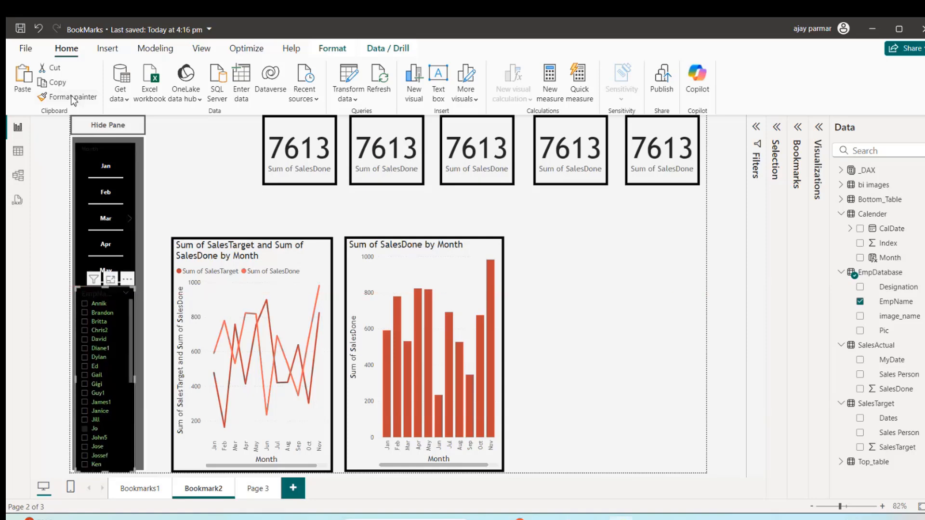
Copy the employee slicer's formatting onto the Month slicer with Format Painter
click(83, 166)
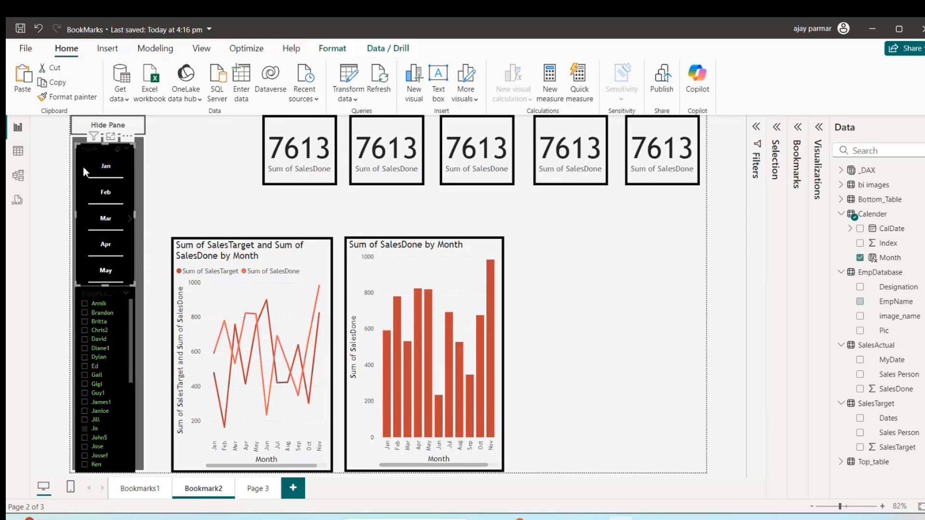
click(122, 313)
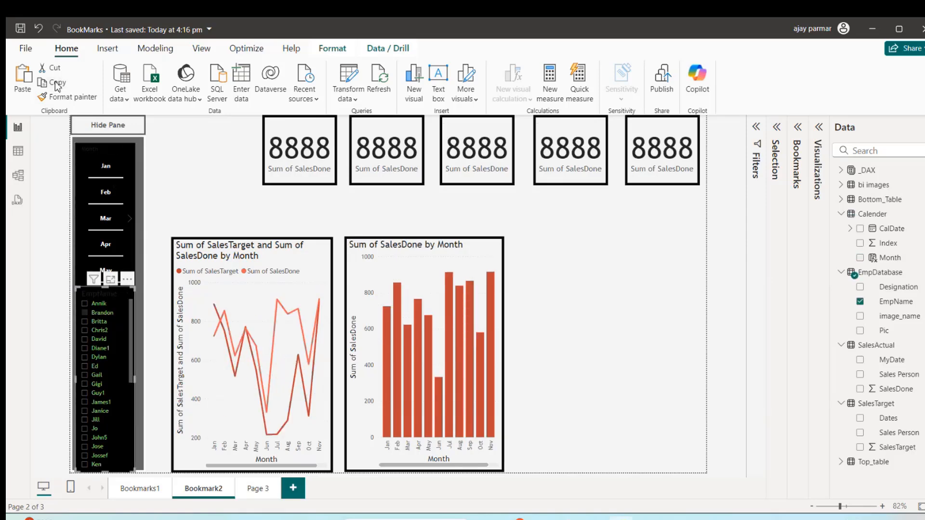
click(69, 97)
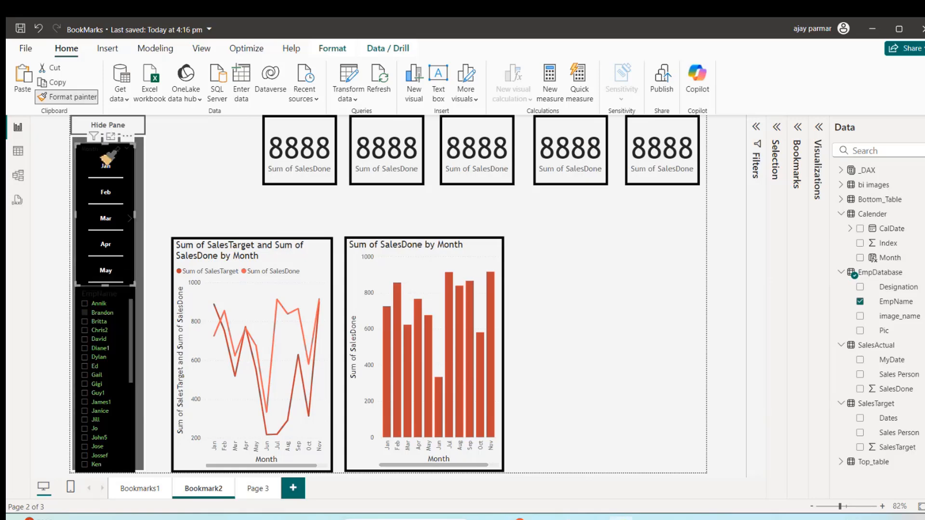
click(108, 159)
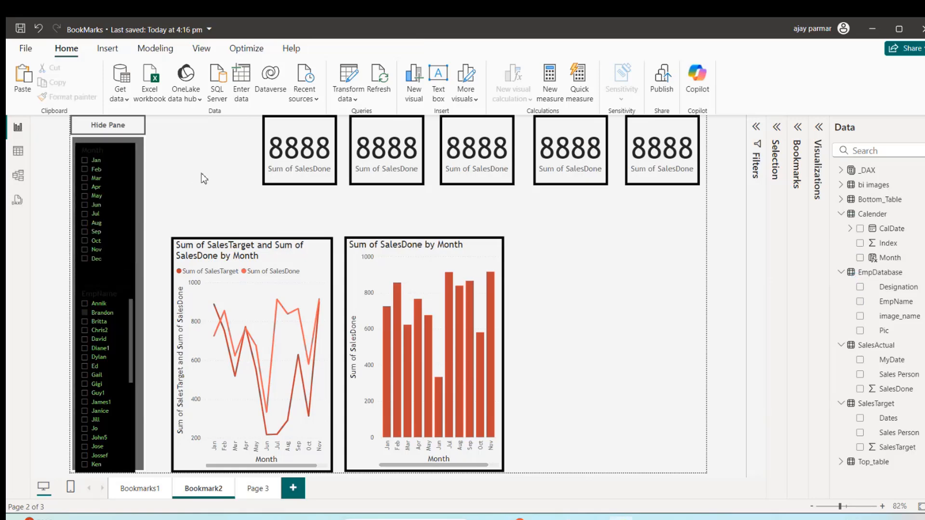
Hide the navigation pane with its button and move the Show Pane button to the page's top edge above the grey shape
ctrl+click(111, 127)
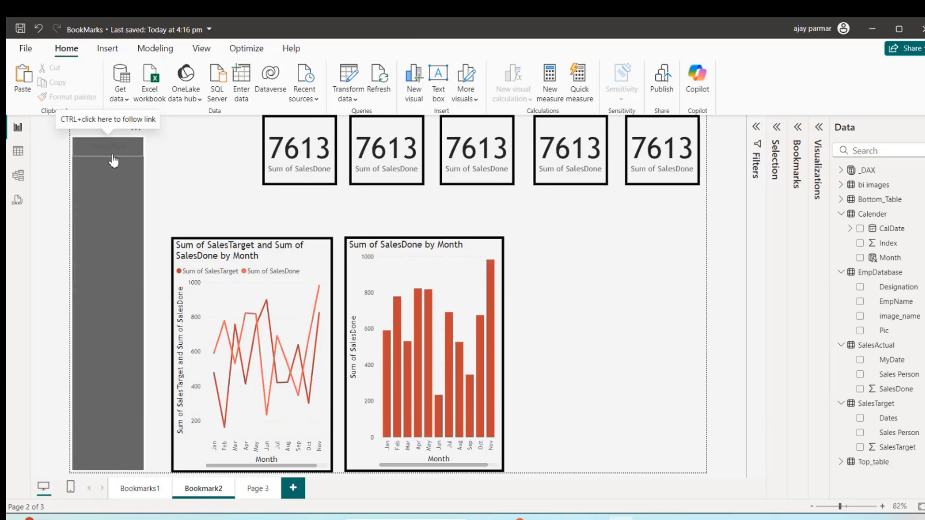
drag(113, 156, 111, 134)
click(189, 143)
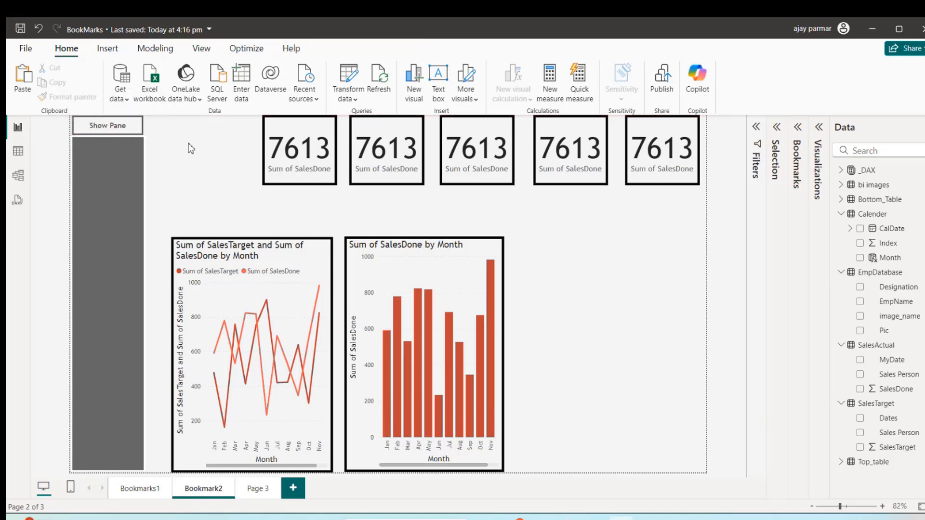
Test the Show Pane and Hide Pane buttons by toggling the slicer pane, leaving the pane shown
ctrl+click(114, 133)
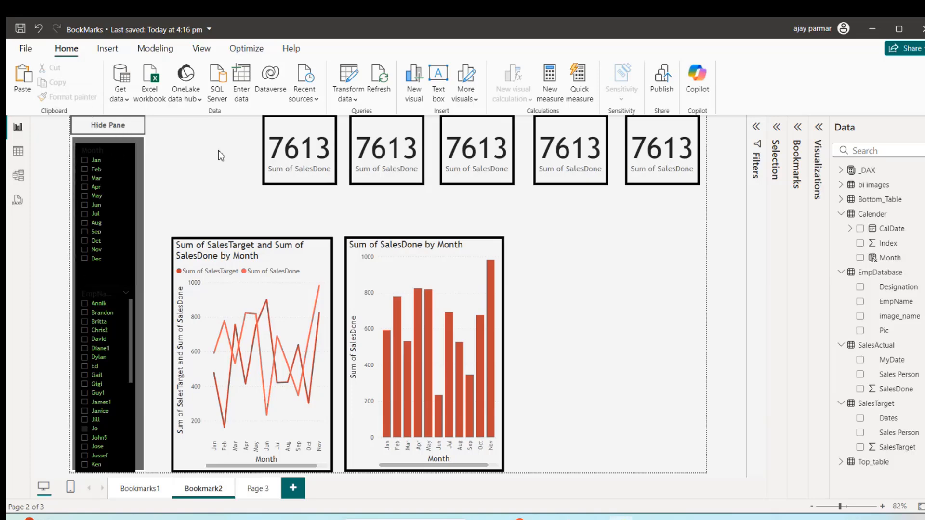
click(96, 127)
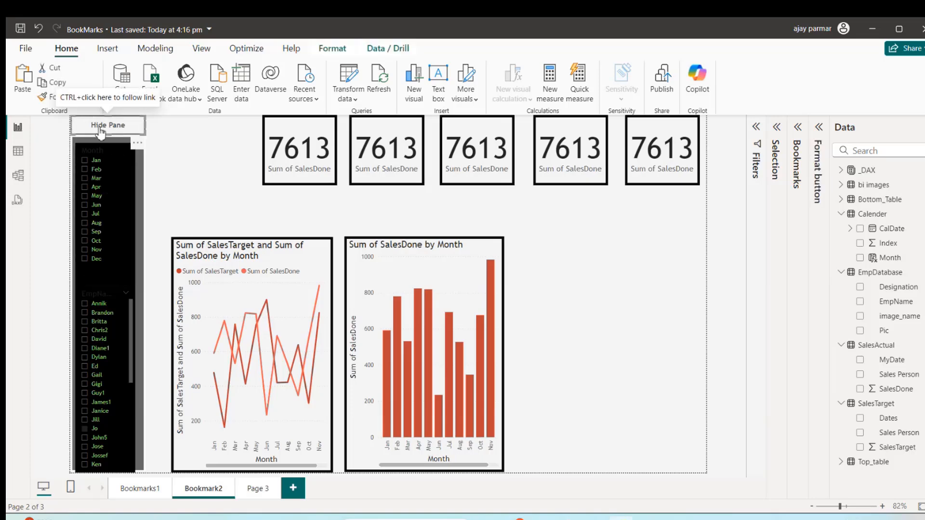
ctrl+click(117, 130)
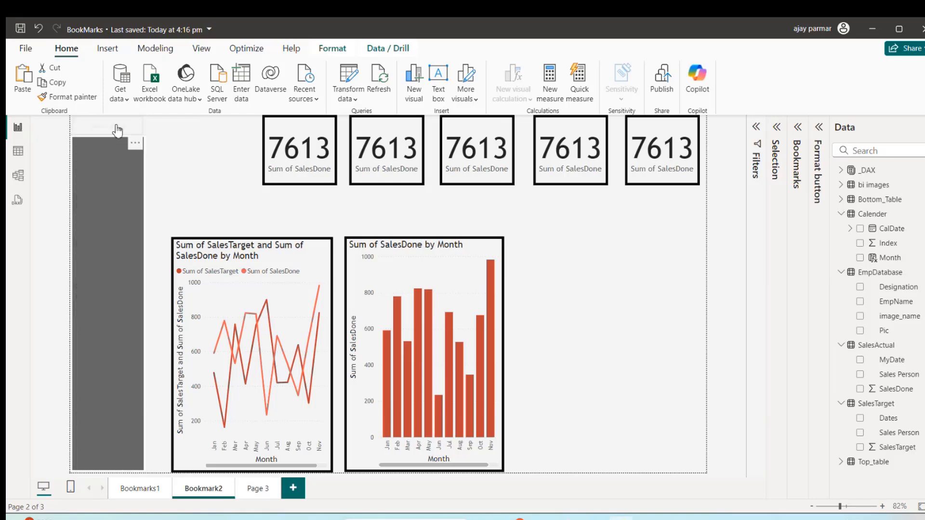
click(201, 137)
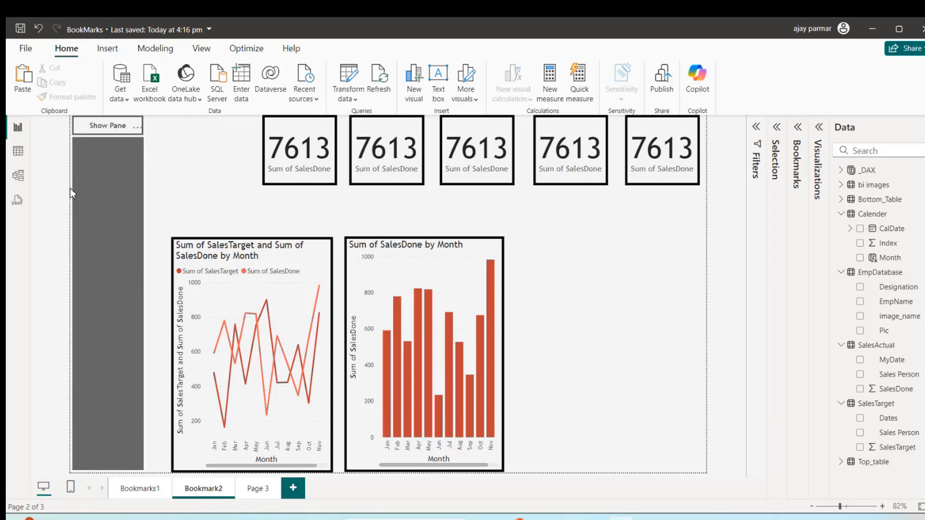
ctrl+click(114, 130)
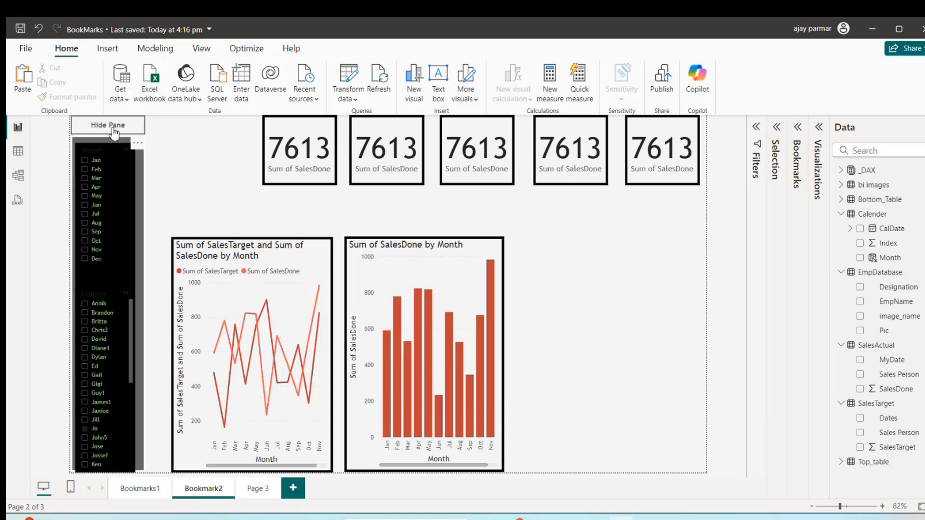
Try to fine-tune the size of the Hide Pane button against the width of the grey shape beneath it
click(139, 137)
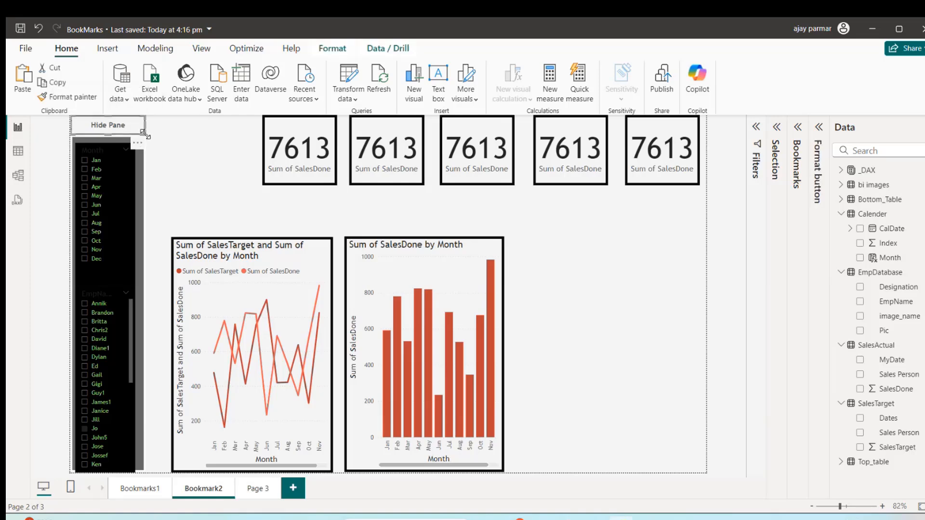
mouse_move(142, 135)
mouse_down()
mouse_move(98, 137)
mouse_move(141, 133)
mouse_up()
drag(141, 137, 145, 137)
click(197, 158)
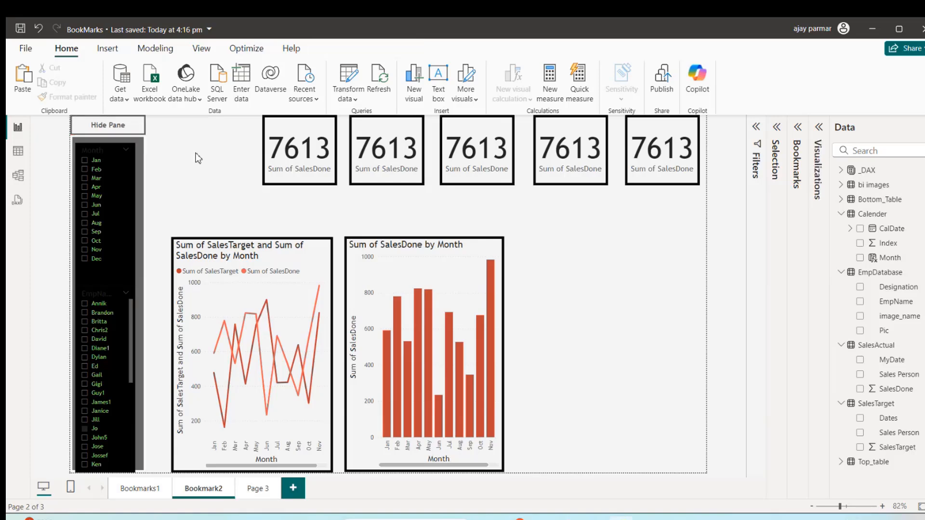
Save the report and delete the empty Page 3
key(ctrl+s)
click(265, 488)
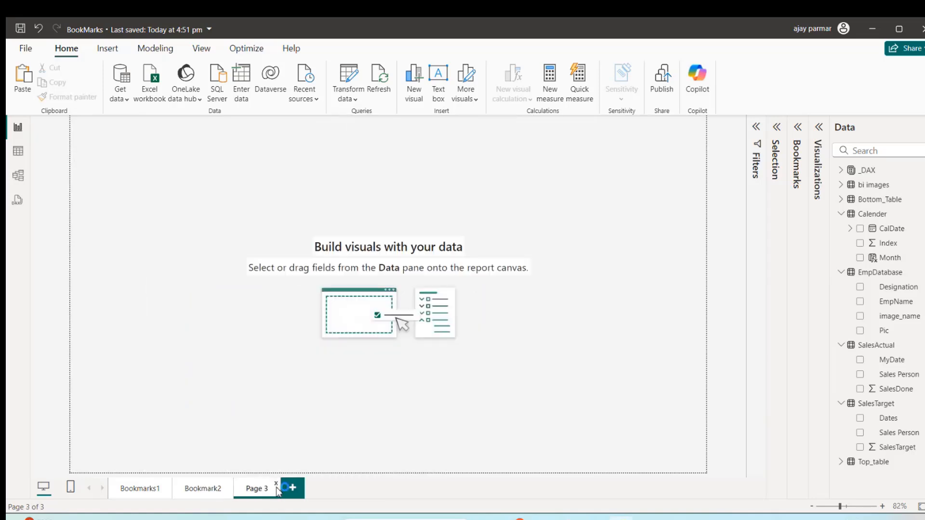
key(Delete)
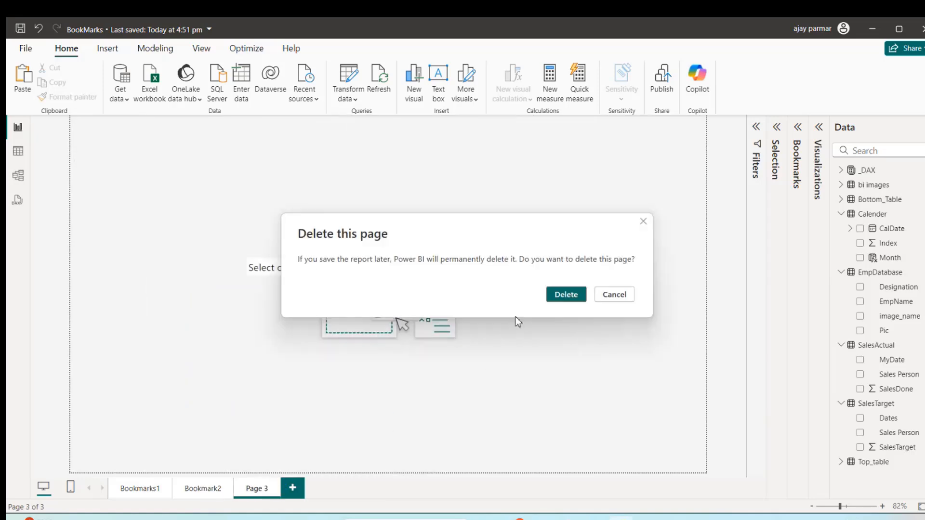
click(570, 295)
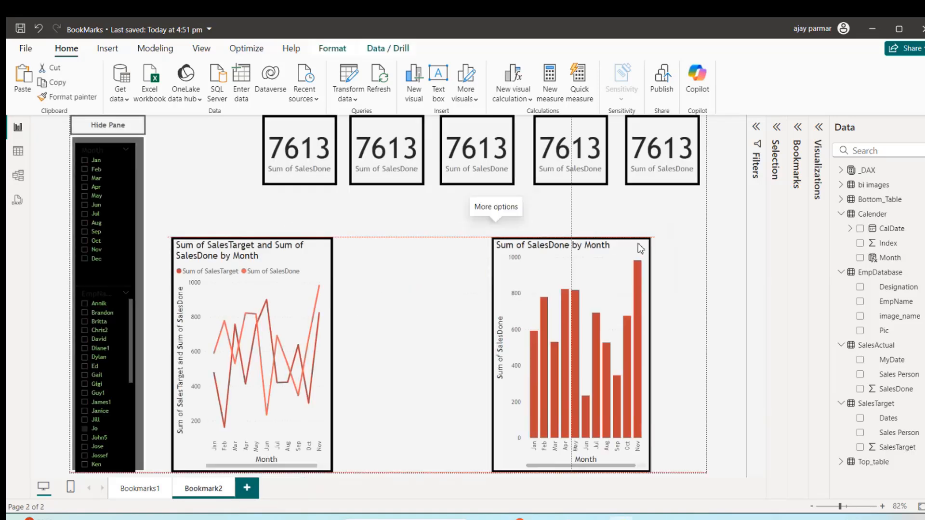
Align the SalesDone by Month column chart with the last card's outer edge and place the line chart directly beside it
drag(492, 247, 688, 246)
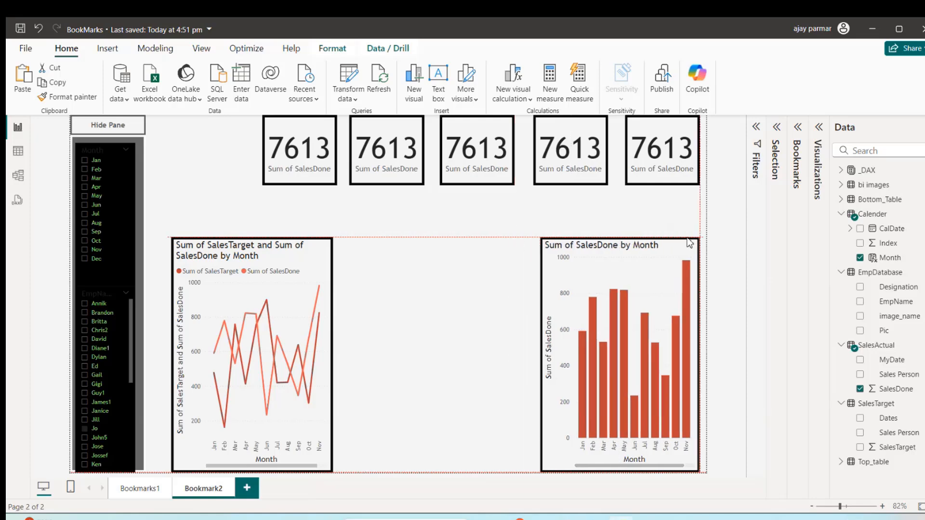
click(323, 243)
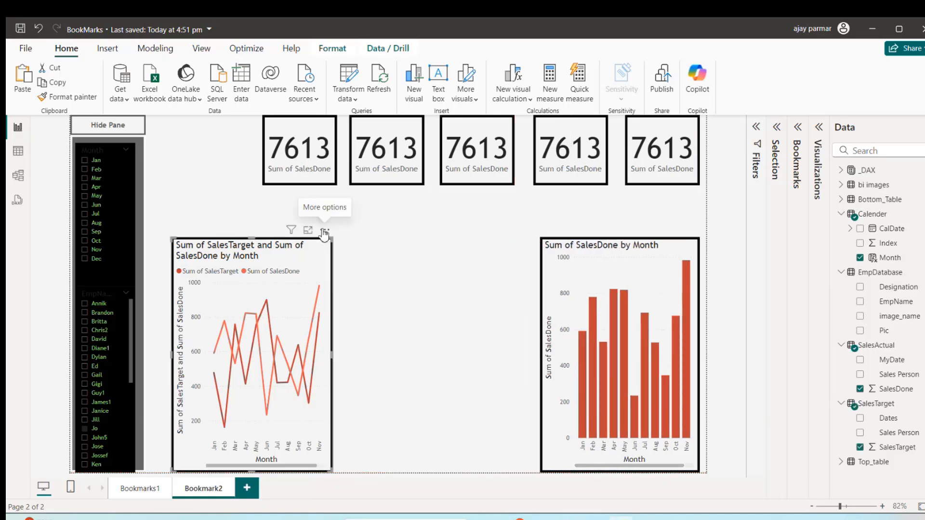
drag(324, 235, 523, 233)
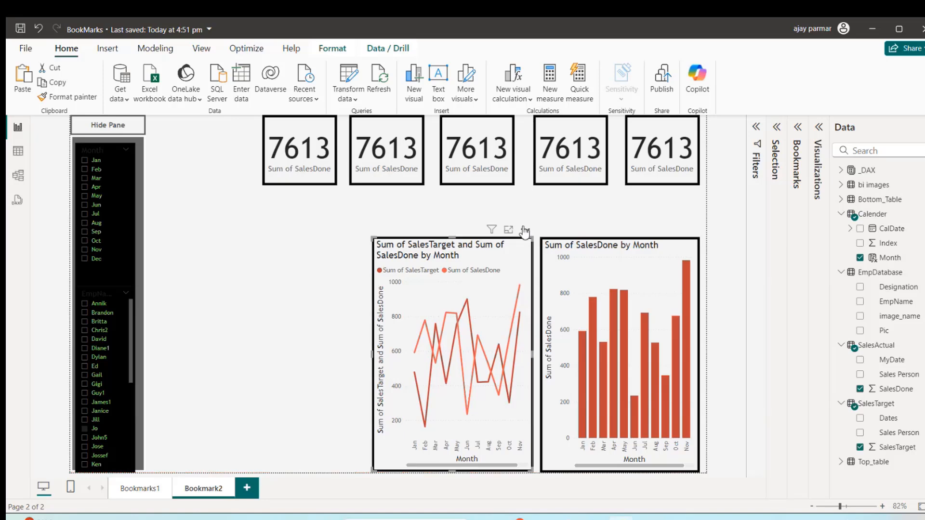
click(257, 220)
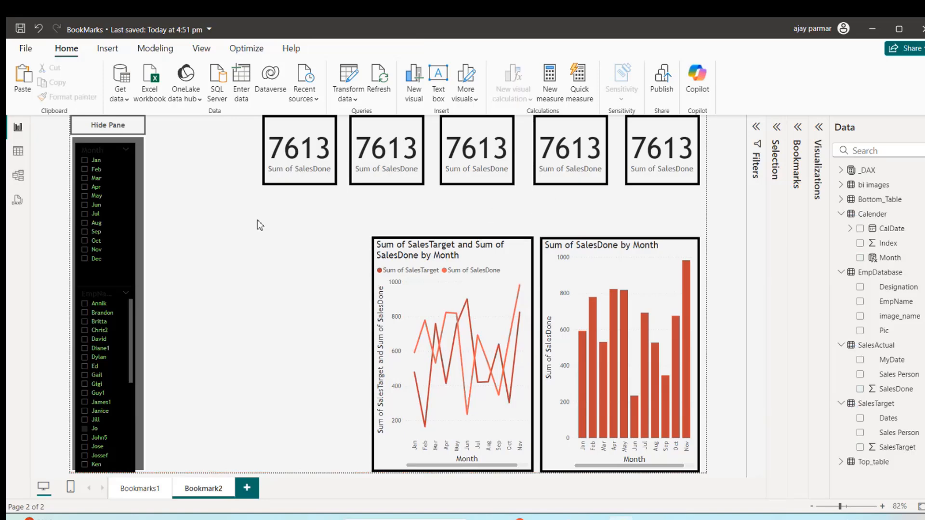
Switch to the Bookmarks1 page and save the report
click(142, 490)
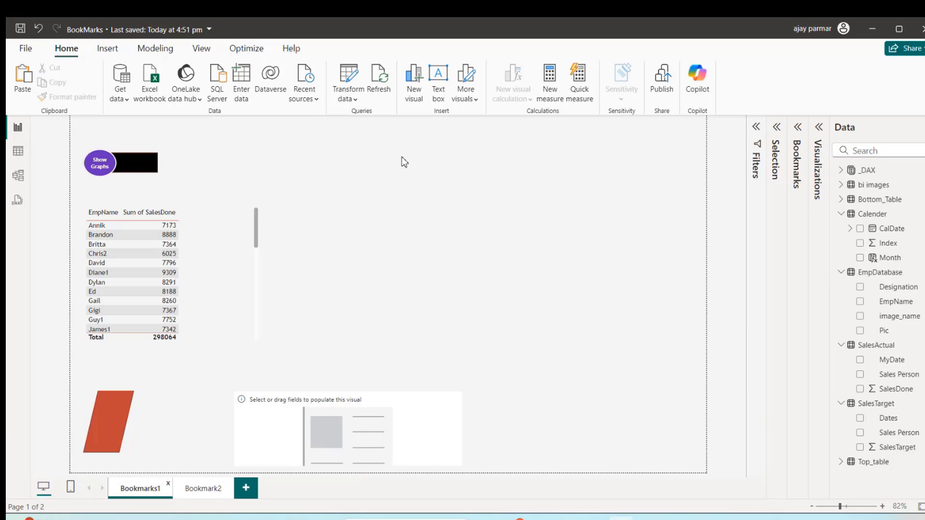
key(ctrl+s)
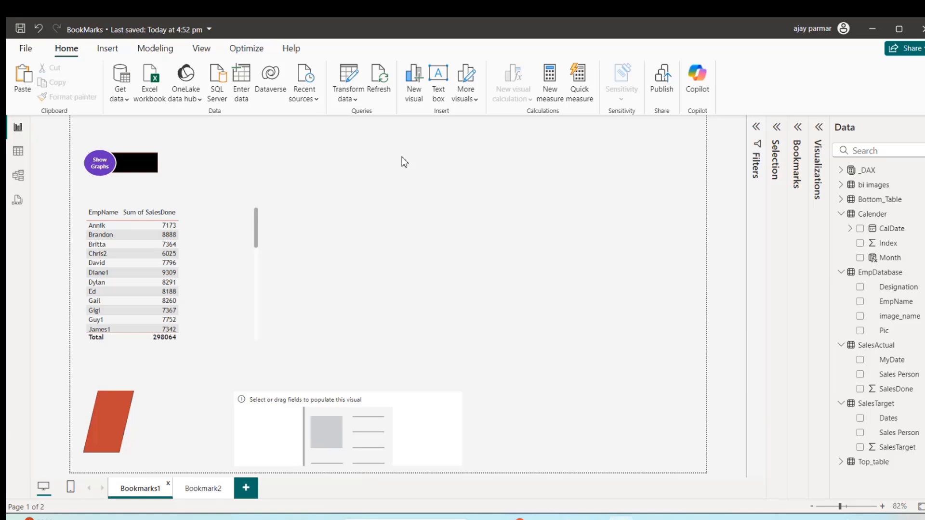